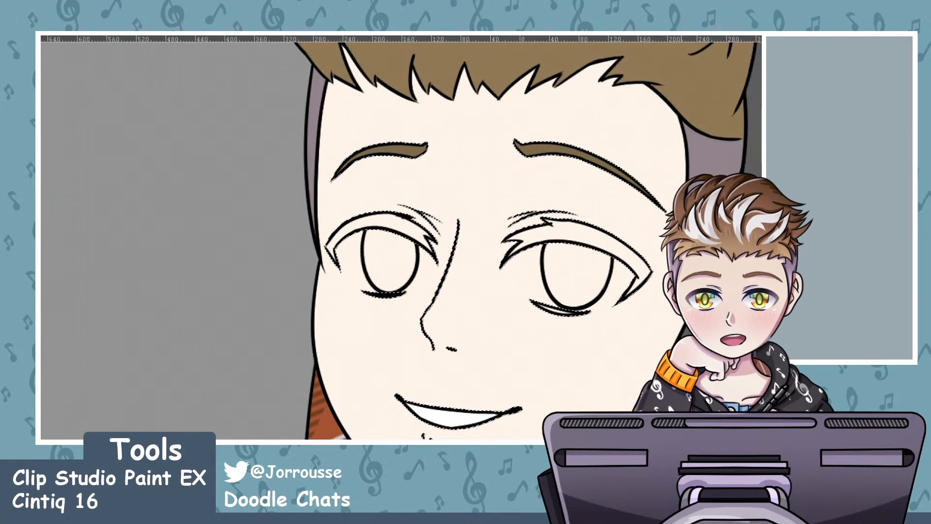
# Fill the upper lashes and lower lid shapes of both eyes solid black within the line-art selection and deselect
pyautogui.moveTo(657, 276); pyautogui.dragTo(733, 276)
pyautogui.press('Delete')
pyautogui.hotkey('ctrl', 'z')
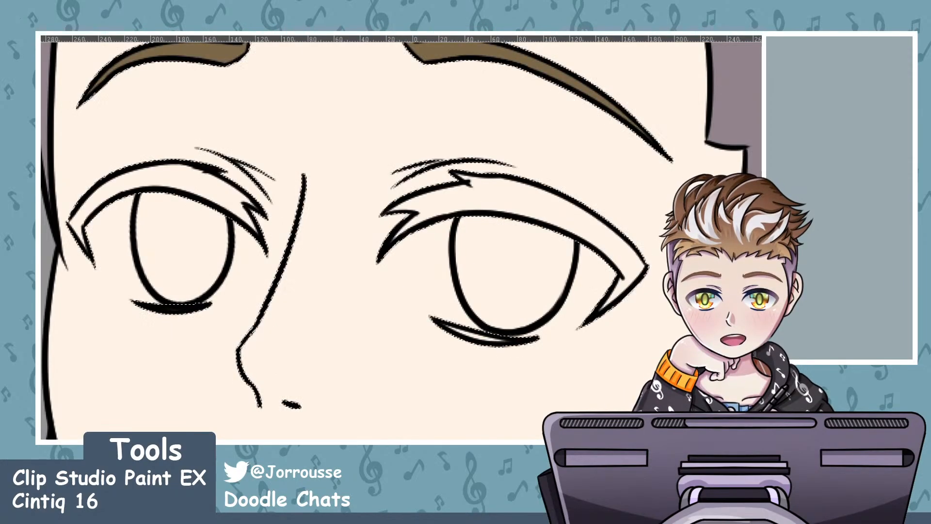
pyautogui.moveTo(44, 265); pyautogui.dragTo(29, 265)
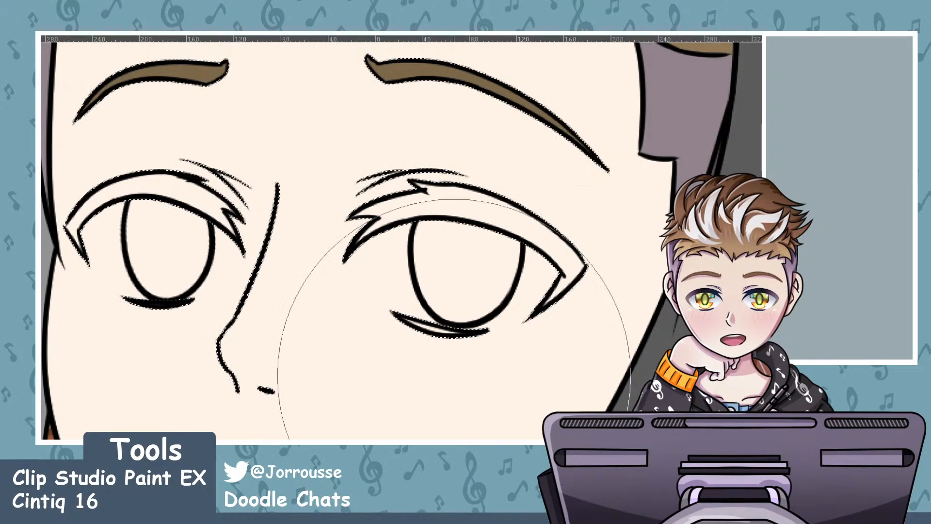
pyautogui.moveTo(401, 297); pyautogui.dragTo(323, 291)
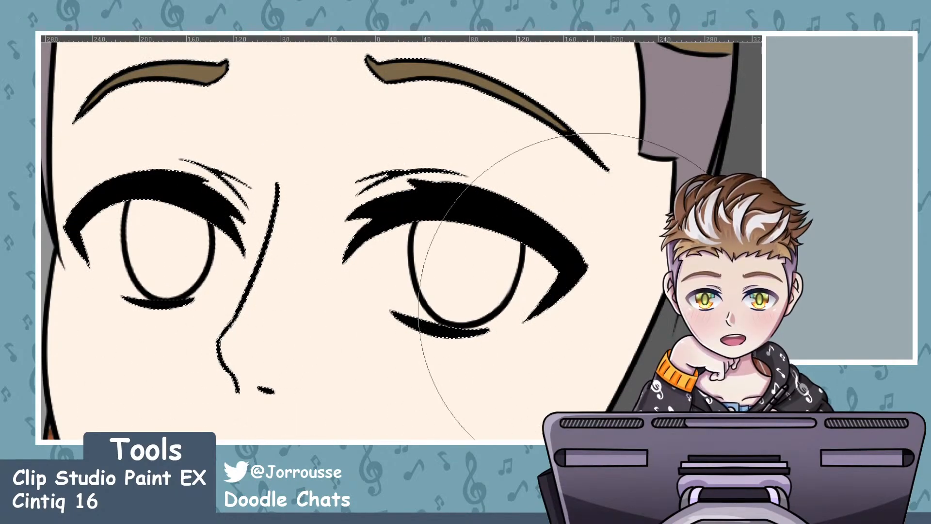
pyautogui.hotkey('ctrl', 'd')
pyautogui.scroll(-8, 433, 302)
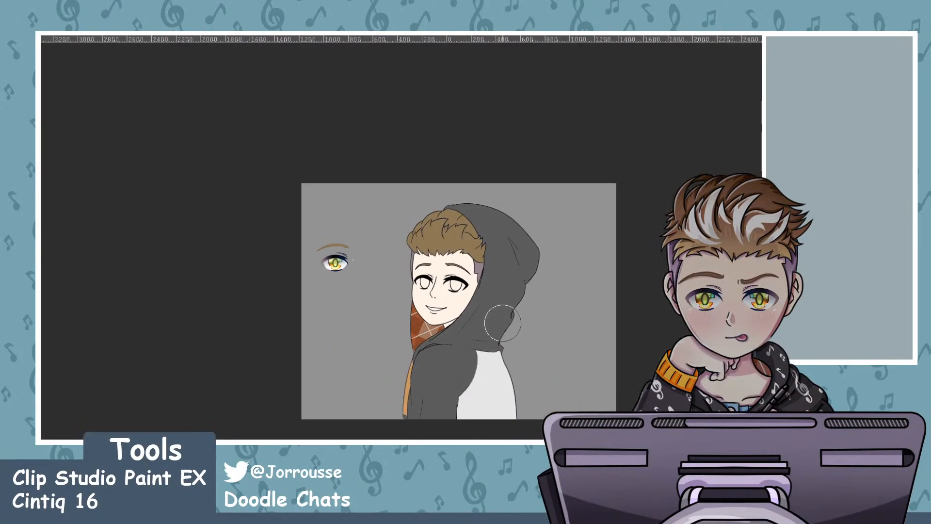
pyautogui.scroll(-1, 503, 322)
pyautogui.scroll(5, 514, 311)
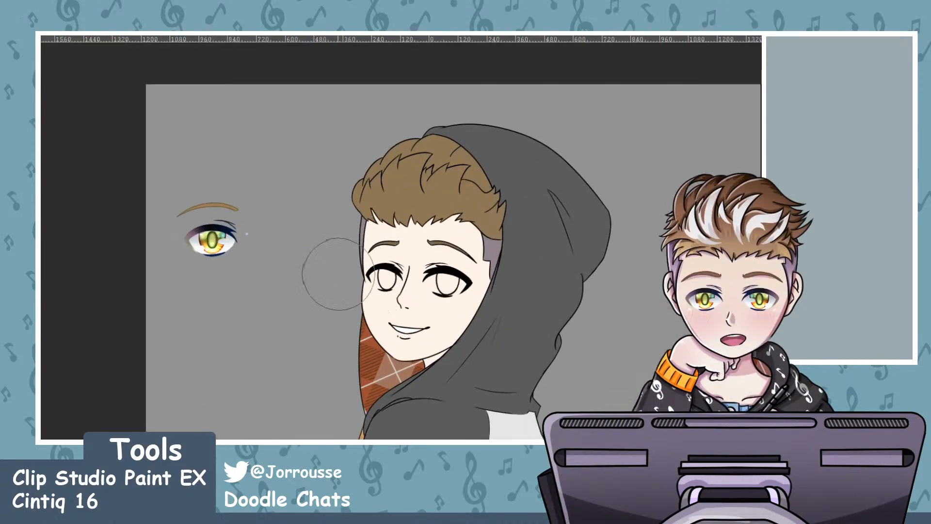
pyautogui.scroll(3, 338, 274)
pyautogui.scroll(1, 194, 233)
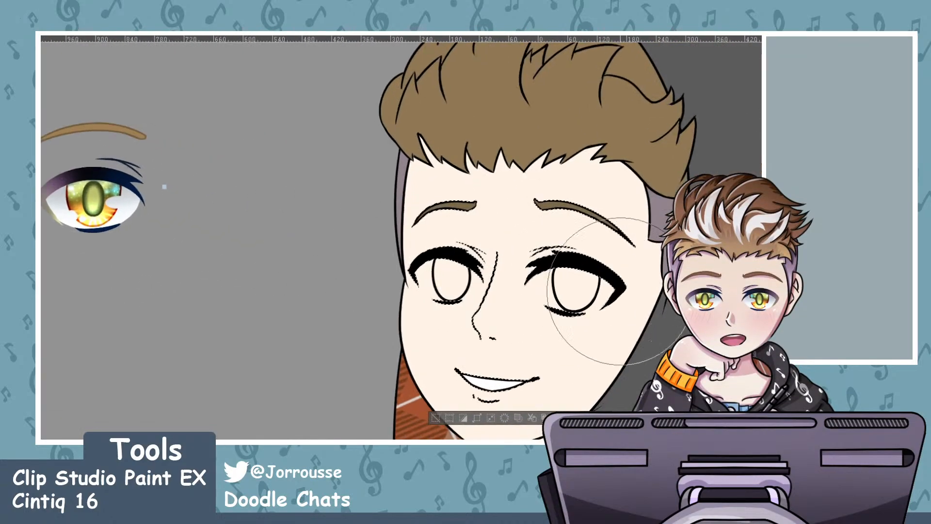
# Try textured brush strokes across the lash shapes inside the line-art selection and undo the test strokes
pyautogui.scroll(3, 616, 291)
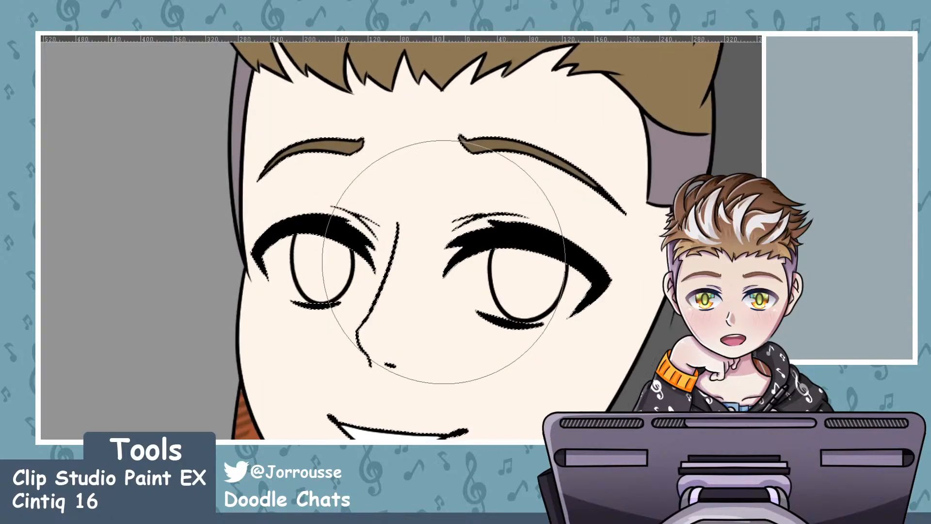
pyautogui.scroll(1, 443, 262)
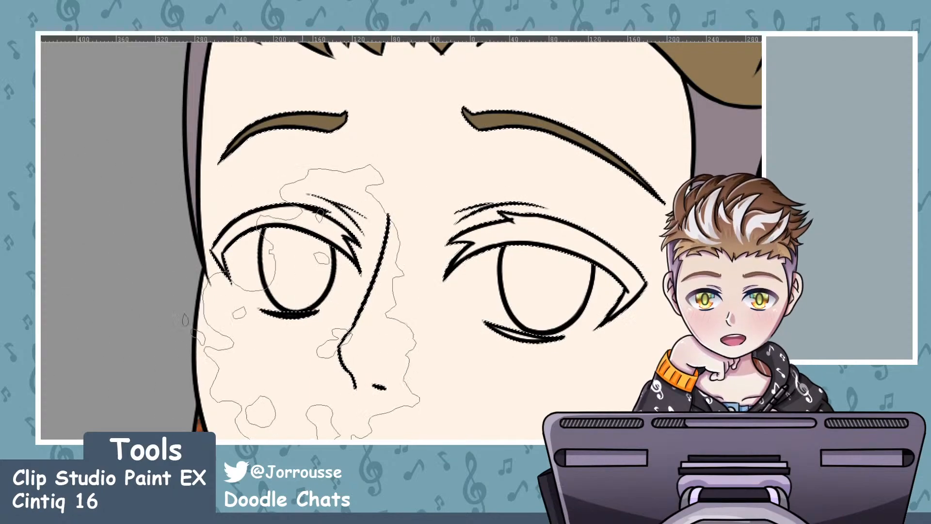
pyautogui.moveTo(287, 257)
pyautogui.mouseDown()
pyautogui.moveTo(211, 278)
pyautogui.moveTo(611, 257)
pyautogui.mouseUp()
pyautogui.hotkey('ctrl', 'z')
pyautogui.moveTo(671, 330)
pyautogui.mouseDown()
pyautogui.moveTo(565, 286)
pyautogui.moveTo(155, 255)
pyautogui.mouseUp()
pyautogui.hotkey('ctrl', 'z')
pyautogui.moveTo(286, 271)
pyautogui.mouseDown()
pyautogui.moveTo(526, 299)
pyautogui.moveTo(237, 277)
pyautogui.moveTo(173, 261)
pyautogui.moveTo(344, 306)
pyautogui.moveTo(413, 271)
pyautogui.moveTo(598, 291)
pyautogui.mouseUp()
pyautogui.hotkey('ctrl', 'z')
pyautogui.hotkey('ctrl', 'z')
pyautogui.moveTo(419, 327)
pyautogui.mouseDown()
pyautogui.moveTo(274, 242)
pyautogui.moveTo(269, 271)
pyautogui.mouseUp()
pyautogui.hotkey('ctrl', 'z')
pyautogui.hotkey('ctrl', 'z')
pyautogui.hotkey('ctrl', 'z')
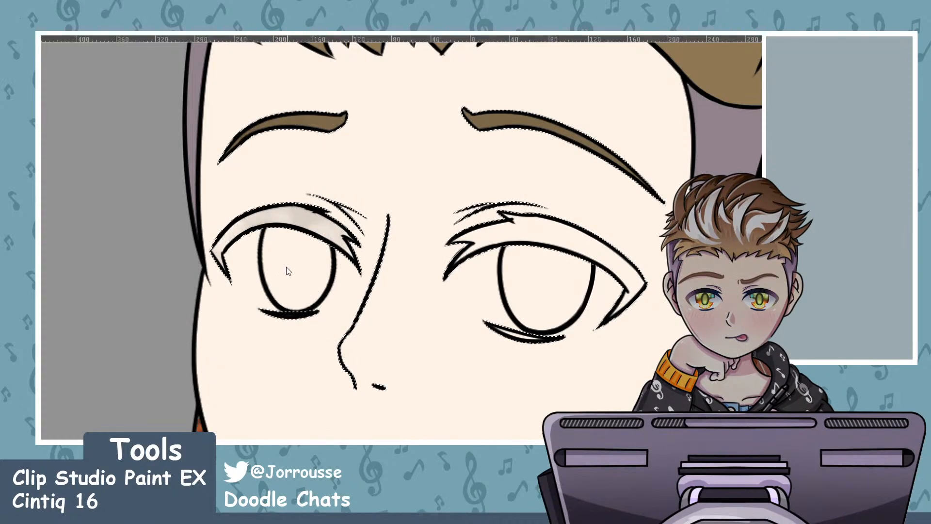
pyautogui.hotkey('ctrl', 'z')
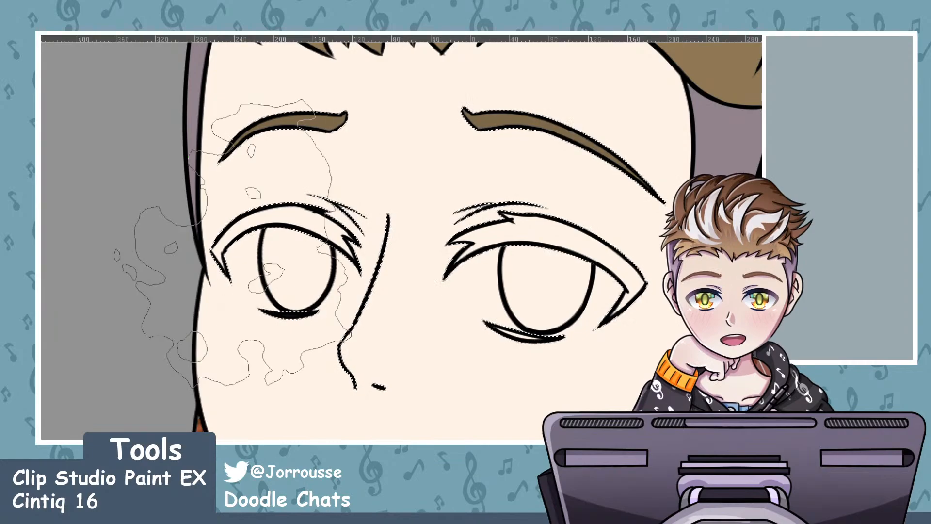
# Shade the lashes of both eyes dark grey with one sweep of the textured brush
pyautogui.moveTo(257, 262); pyautogui.dragTo(544, 250)
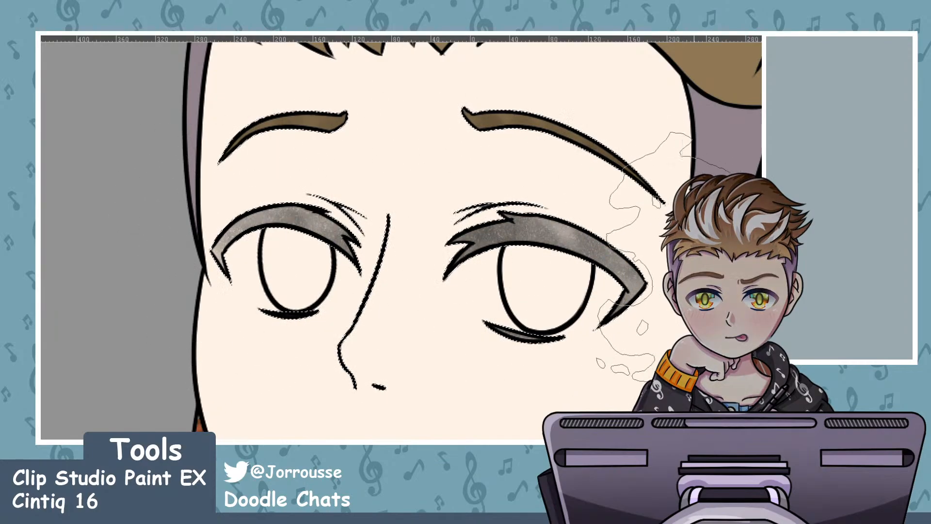
pyautogui.scroll(-4, 451, 205)
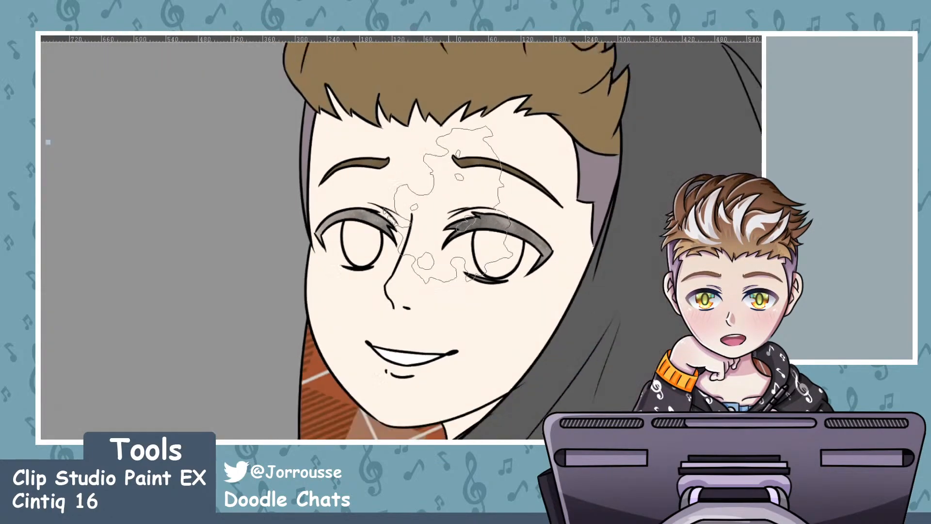
pyautogui.scroll(3, 456, 203)
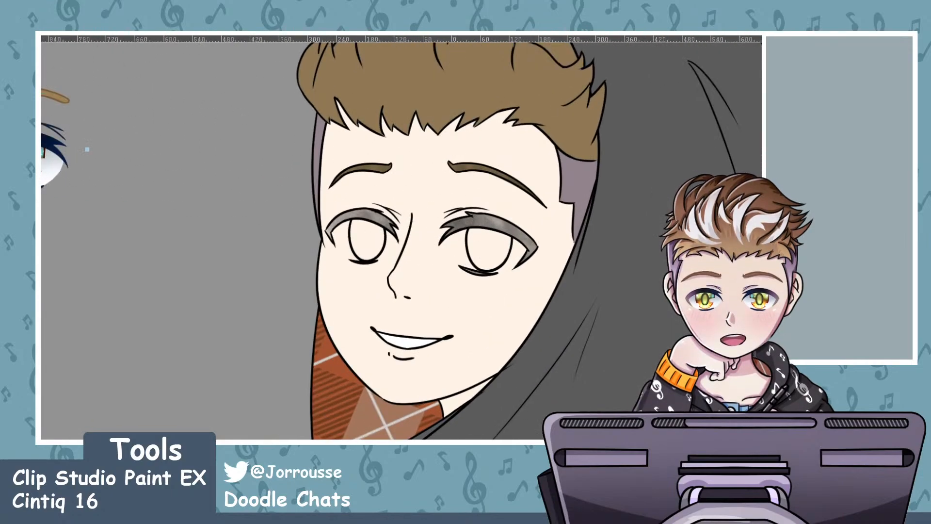
pyautogui.scroll(2, 503, 257)
pyautogui.moveTo(601, 355); pyautogui.dragTo(206, 173)
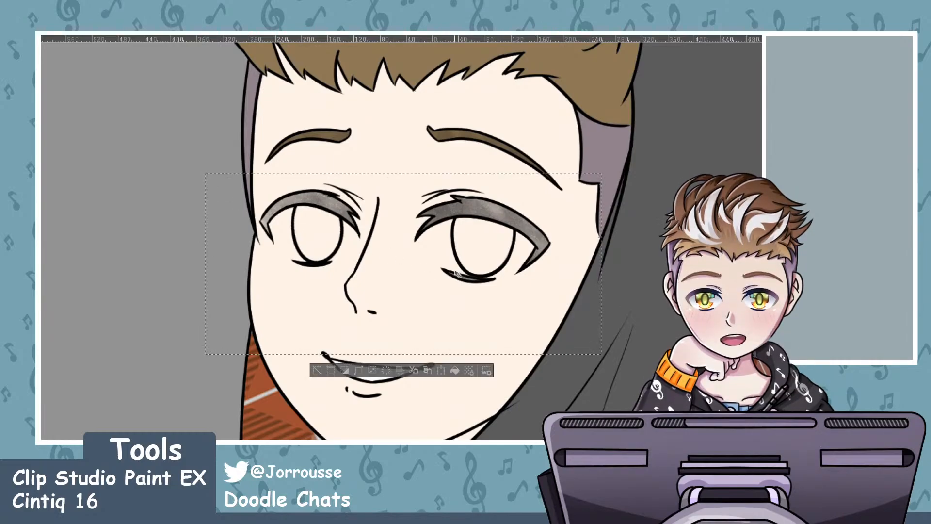
pyautogui.scroll(-4, 461, 273)
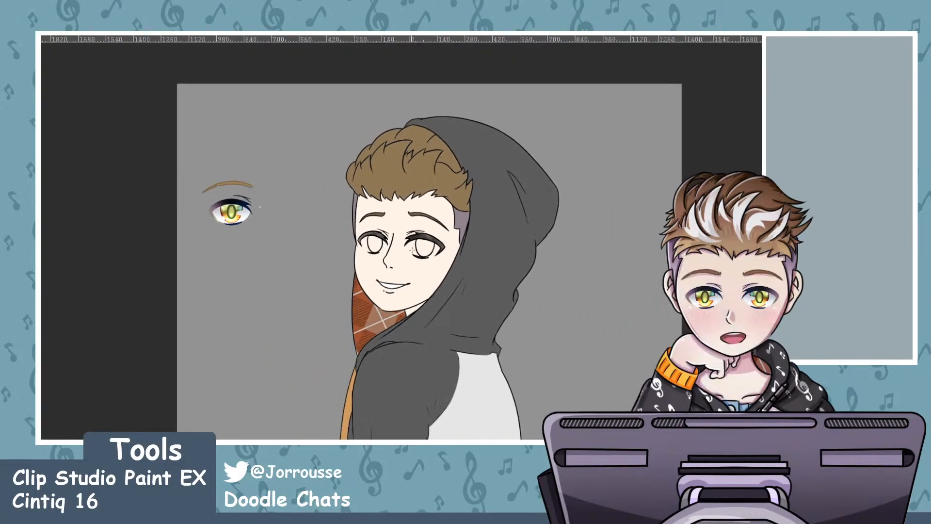
pyautogui.scroll(3, 392, 246)
pyautogui.scroll(3, 392, 247)
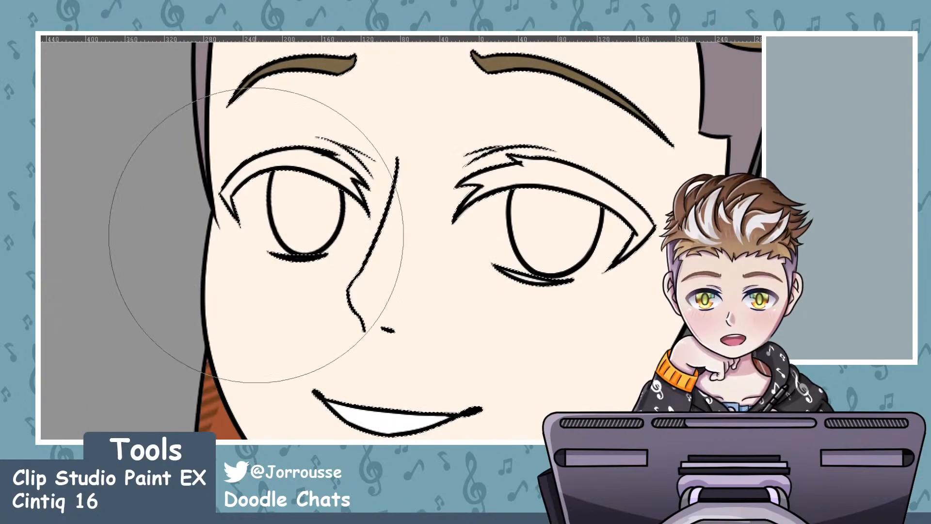
# Rework the textured grey shading on both eyes' lashes with several broad strokes, undoing weak ones, and remove the selection
pyautogui.moveTo(227, 184); pyautogui.dragTo(323, 156)
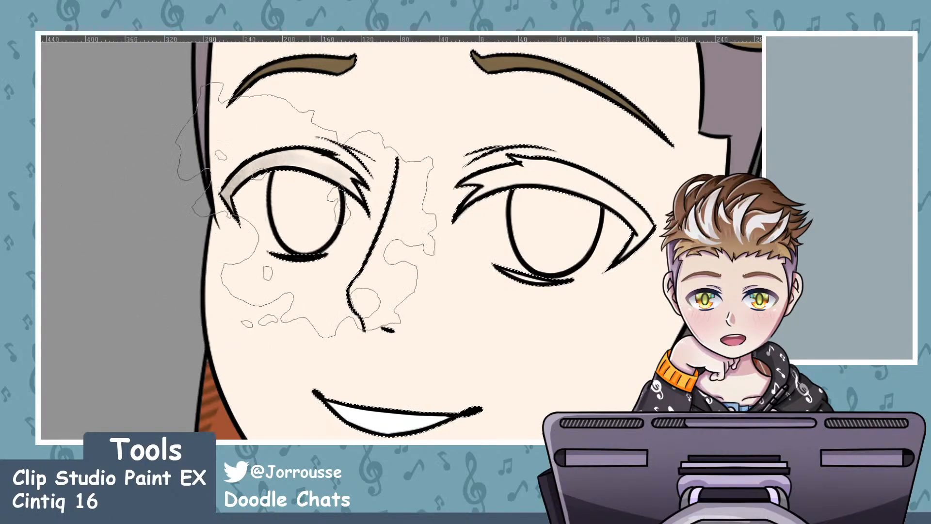
pyautogui.moveTo(582, 209); pyautogui.dragTo(430, 212)
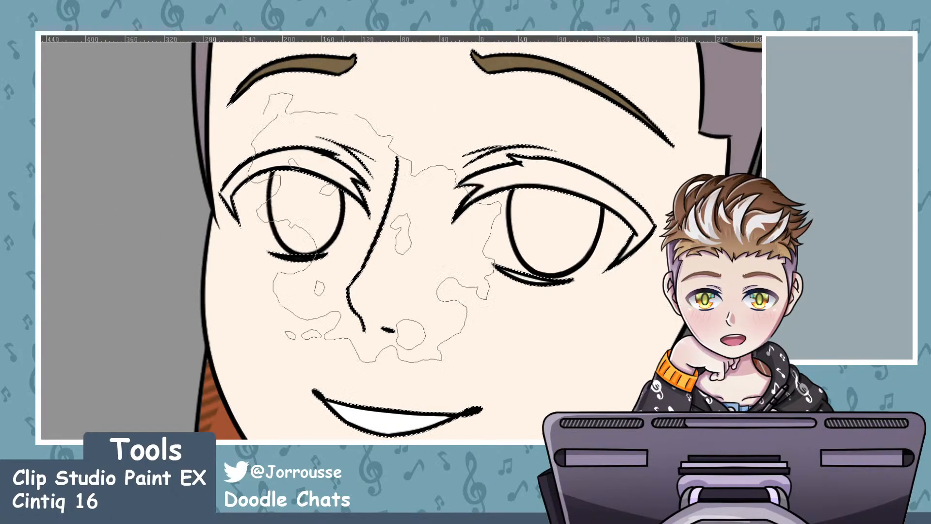
pyautogui.moveTo(368, 227); pyautogui.dragTo(383, 199)
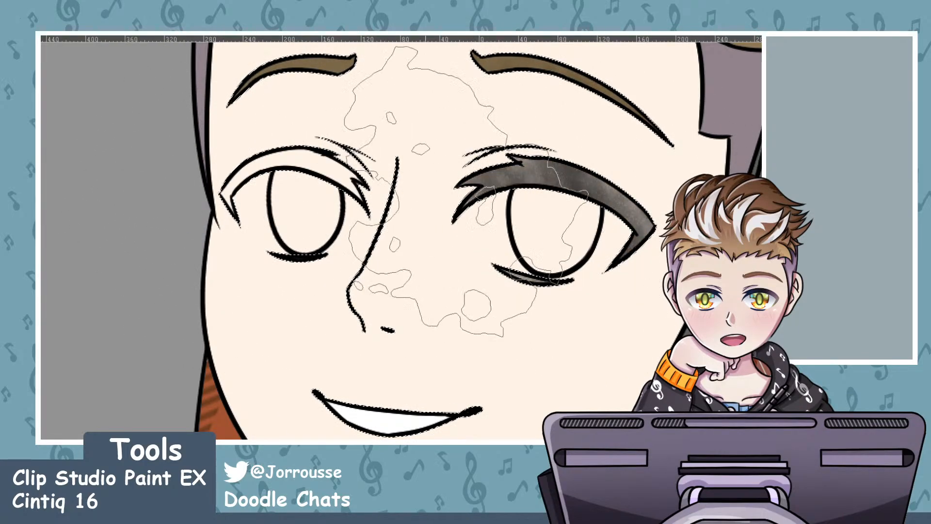
pyautogui.moveTo(301, 203); pyautogui.dragTo(364, 313)
pyautogui.moveTo(370, 230); pyautogui.dragTo(235, 208)
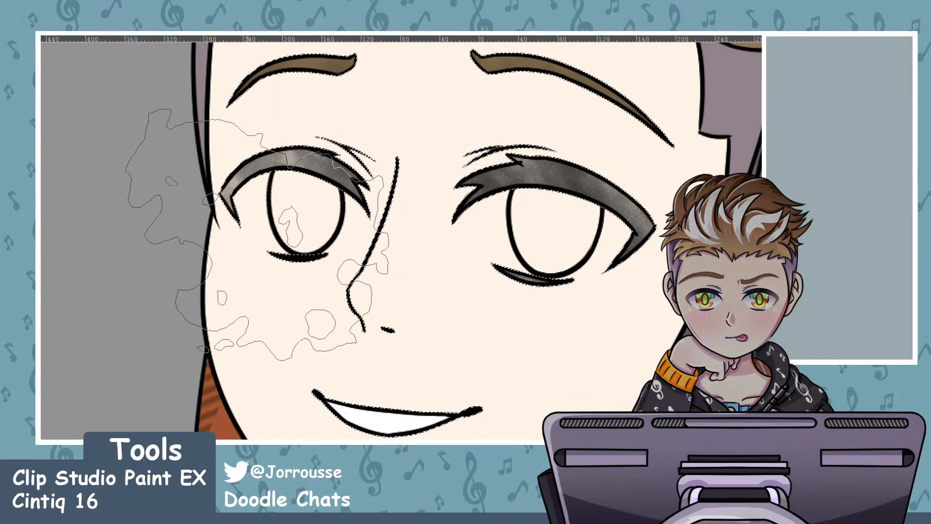
pyautogui.hotkey('ctrl', 'z')
pyautogui.moveTo(141, 240); pyautogui.dragTo(518, 201)
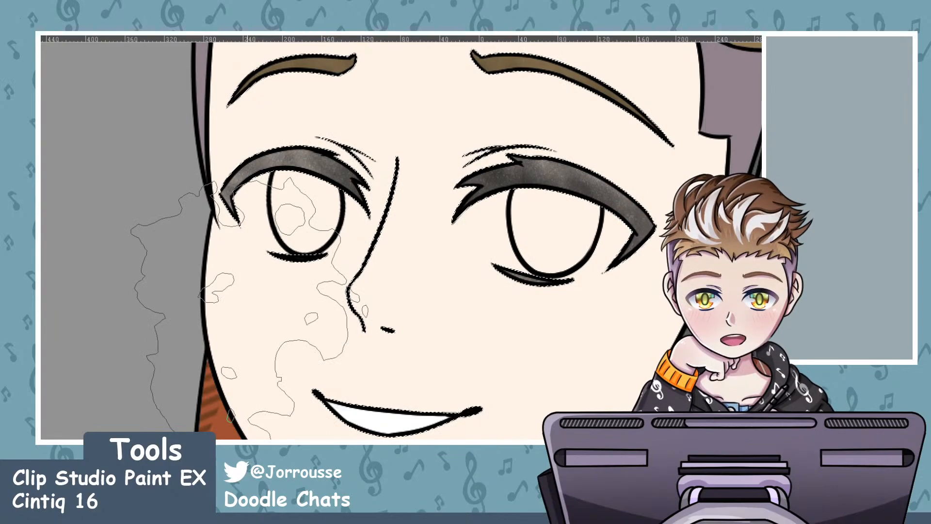
pyautogui.hotkey('ctrl', 'd')
pyautogui.scroll(-3, 335, 290)
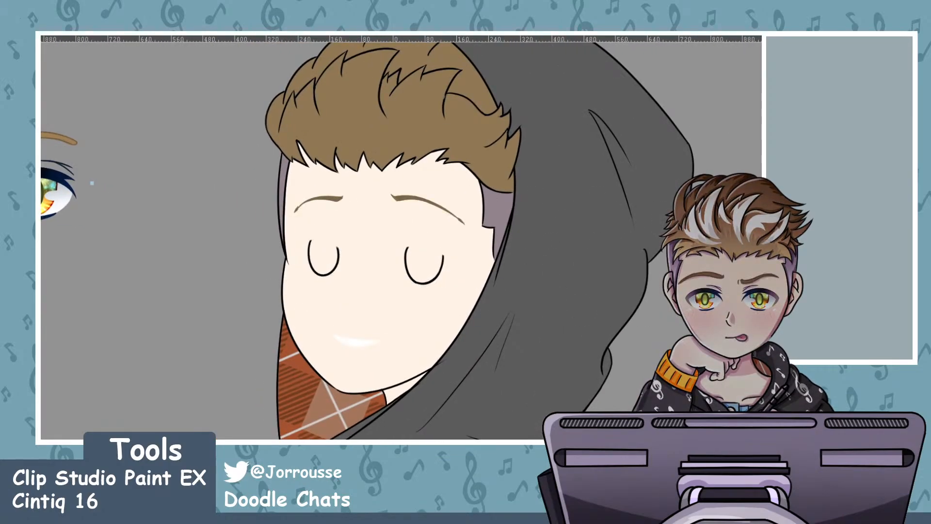
pyautogui.scroll(3, 388, 289)
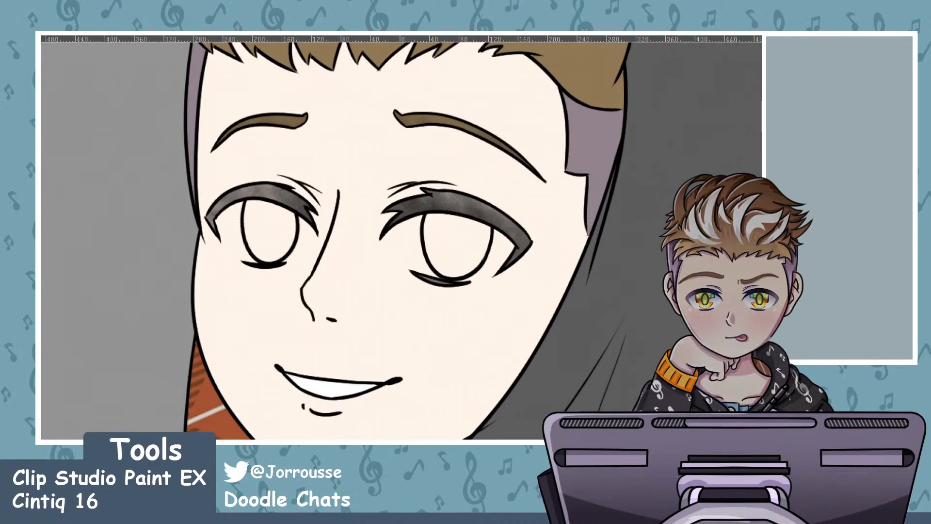
# Restore the face line-art selection, clear the lash shading, repaint the lashes and eyebrows with the textured dark brush, and deselect
pyautogui.hotkey('ctrl', 'shift', 'd')
pyautogui.press('Delete')
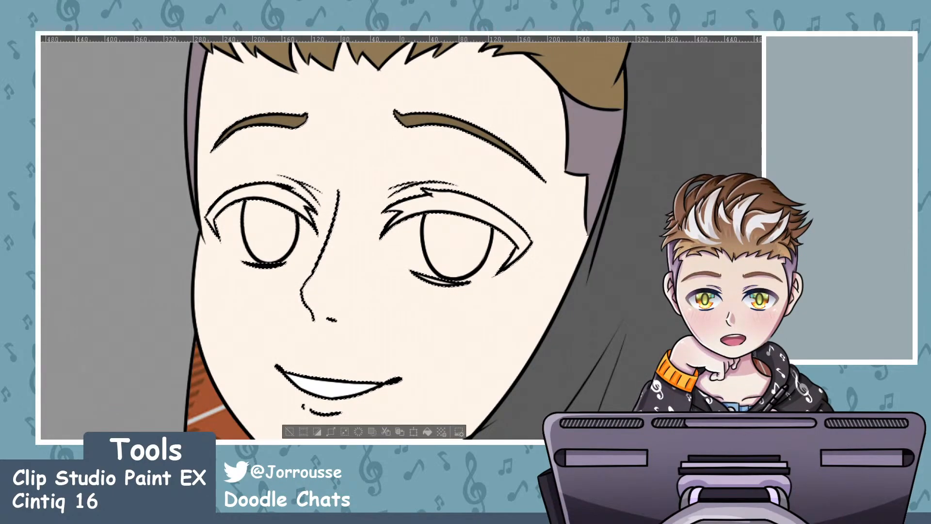
pyautogui.moveTo(177, 252)
pyautogui.mouseDown()
pyautogui.moveTo(591, 275)
pyautogui.moveTo(493, 227)
pyautogui.moveTo(114, 274)
pyautogui.mouseUp()
pyautogui.hotkey('ctrl', 'z')
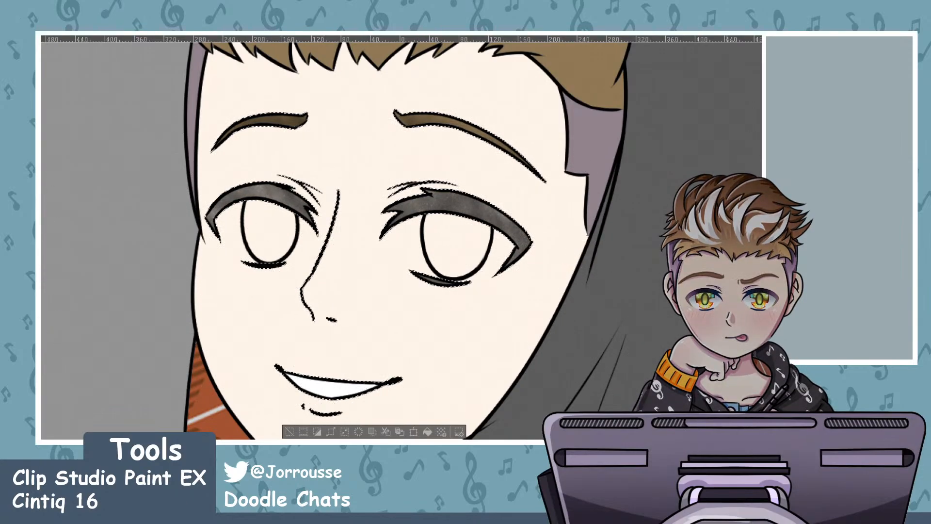
pyautogui.hotkey('ctrl', 'd')
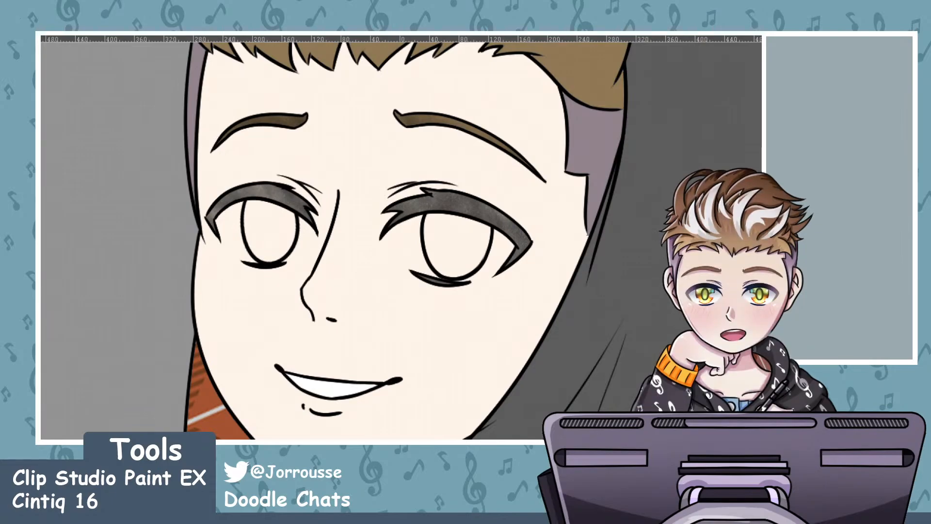
pyautogui.scroll(-5, 375, 217)
pyautogui.scroll(-1, 260, 239)
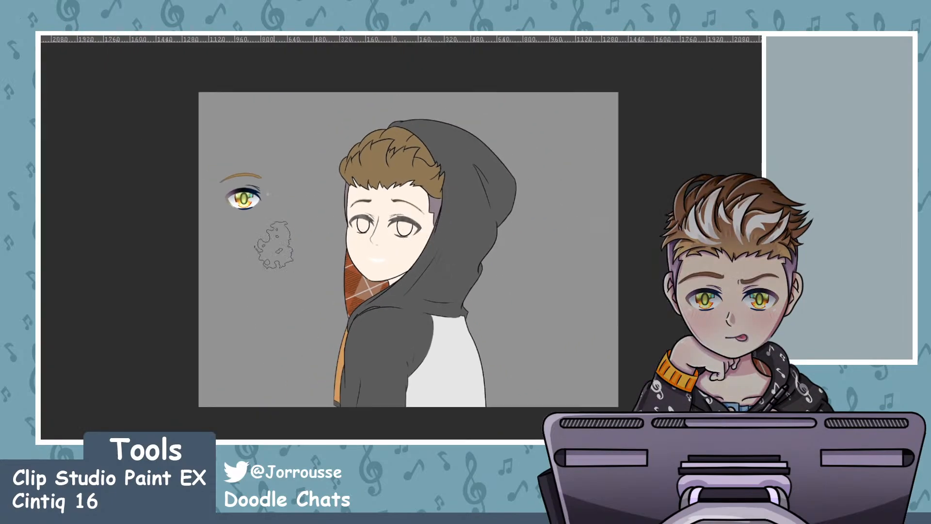
pyautogui.scroll(6, 253, 228)
pyautogui.scroll(-5, 436, 219)
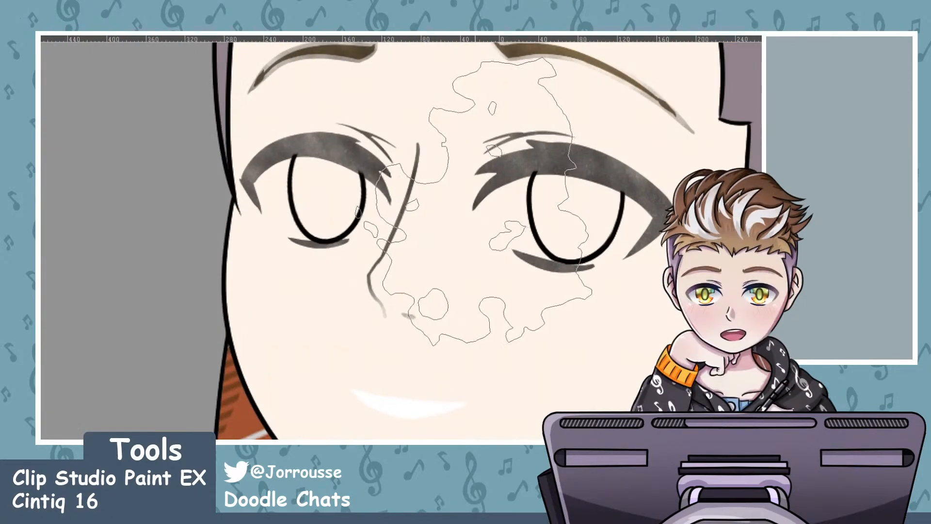
pyautogui.scroll(-3, 485, 209)
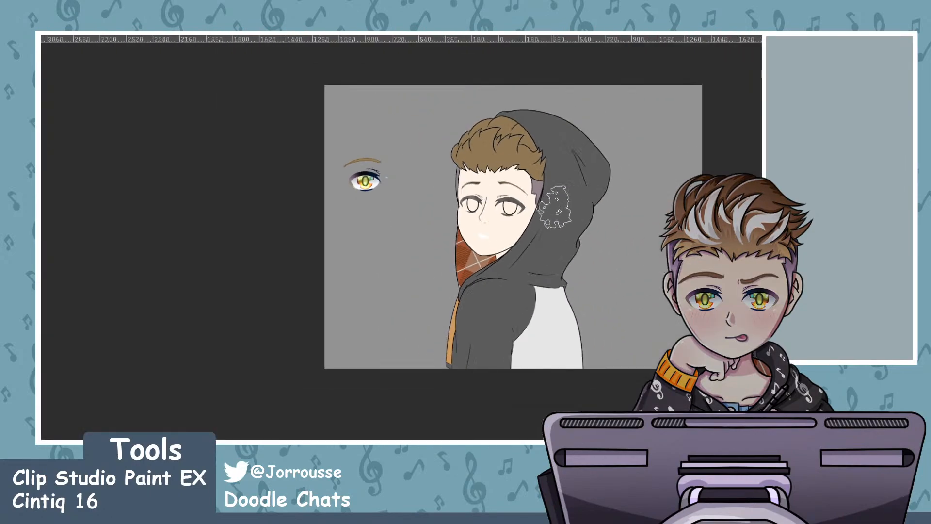
# Lasso the area around one eye and its lashes and add the area around the other eye to the selection
pyautogui.scroll(6, 553, 218)
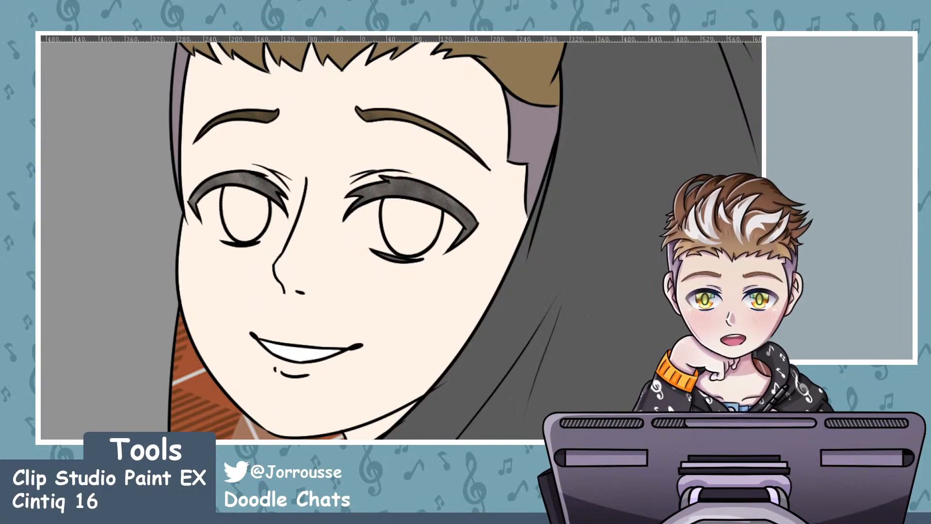
pyautogui.scroll(2, 230, 264)
pyautogui.moveTo(191, 176)
pyautogui.mouseDown()
pyautogui.moveTo(221, 151)
pyautogui.moveTo(264, 146)
pyautogui.mouseUp()
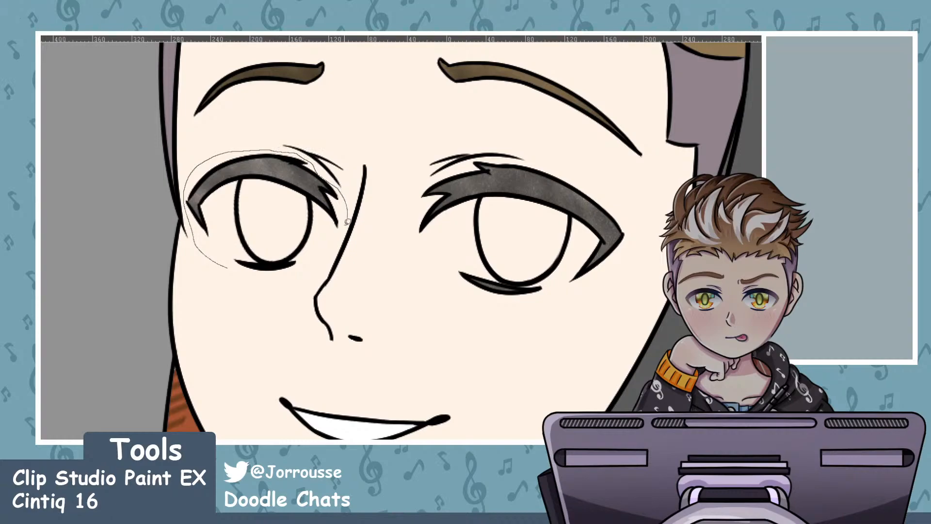
pyautogui.moveTo(348, 222)
pyautogui.mouseDown()
pyautogui.moveTo(322, 261)
pyautogui.moveTo(229, 279)
pyautogui.mouseUp()
pyautogui.scroll(2, 342, 199)
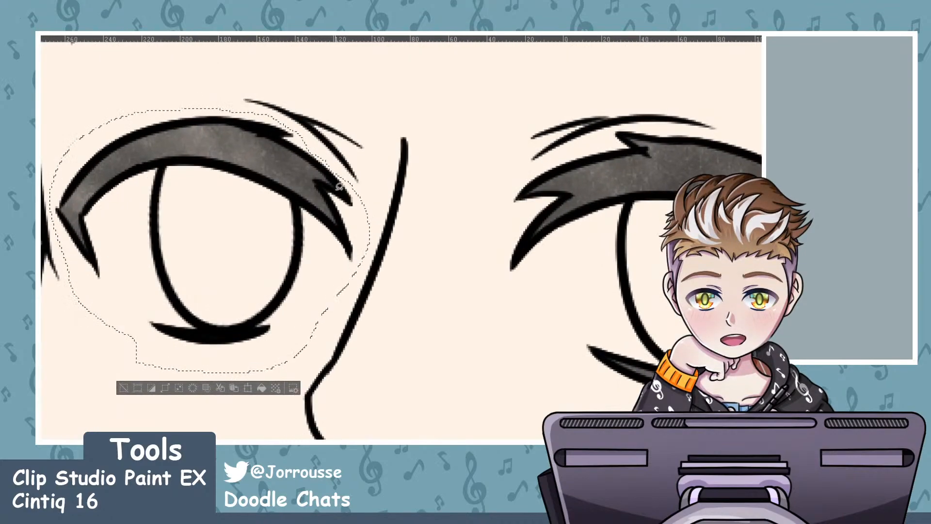
pyautogui.scroll(-2, 338, 186)
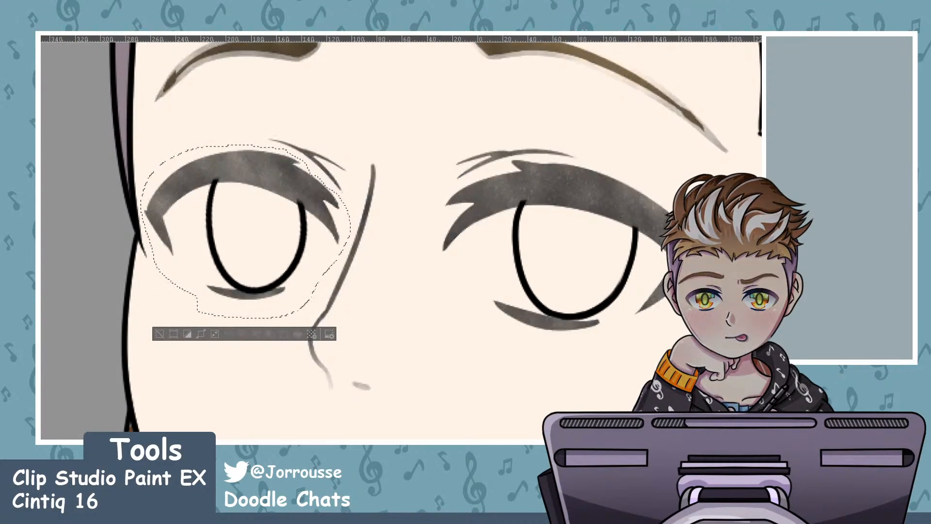
pyautogui.scroll(1, 528, 187)
pyautogui.moveTo(442, 173)
pyautogui.mouseDown()
pyautogui.moveTo(421, 307)
pyautogui.moveTo(452, 343)
pyautogui.moveTo(672, 186)
pyautogui.mouseUp()
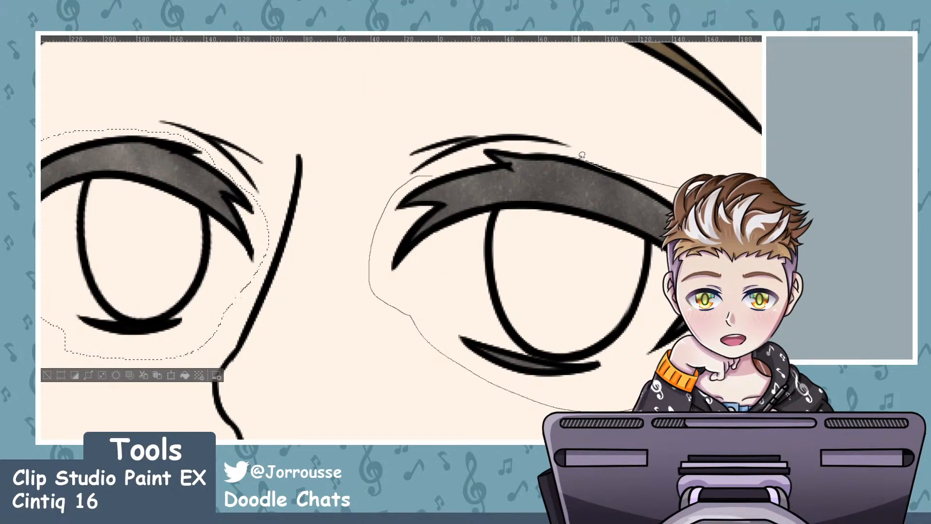
pyautogui.moveTo(411, 173); pyautogui.dragTo(411, 175)
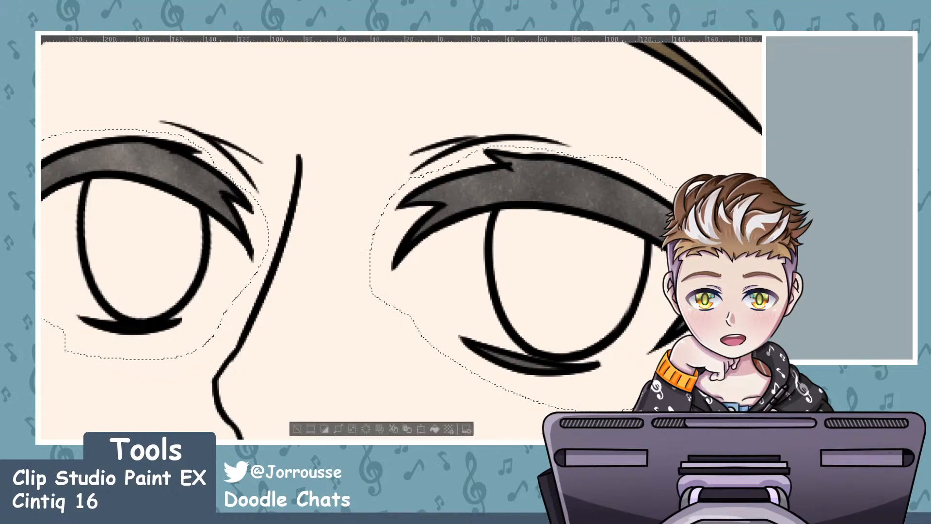
# Clear the black lash outlines inside the selection around both eyes, leaving only the textured grey shading, and deselect
pyautogui.hotkey('ctrl', 'd')
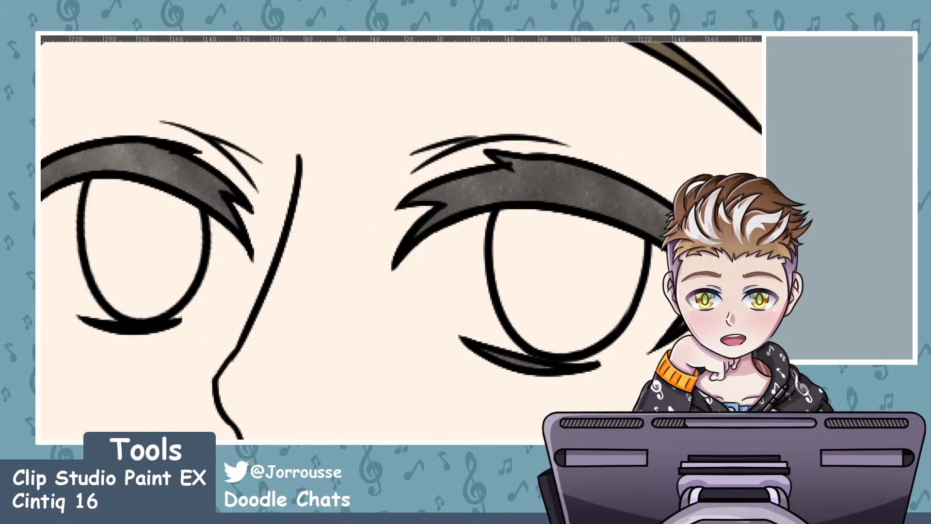
pyautogui.hotkey('ctrl', 'z')
pyautogui.scroll(-3, 420, 199)
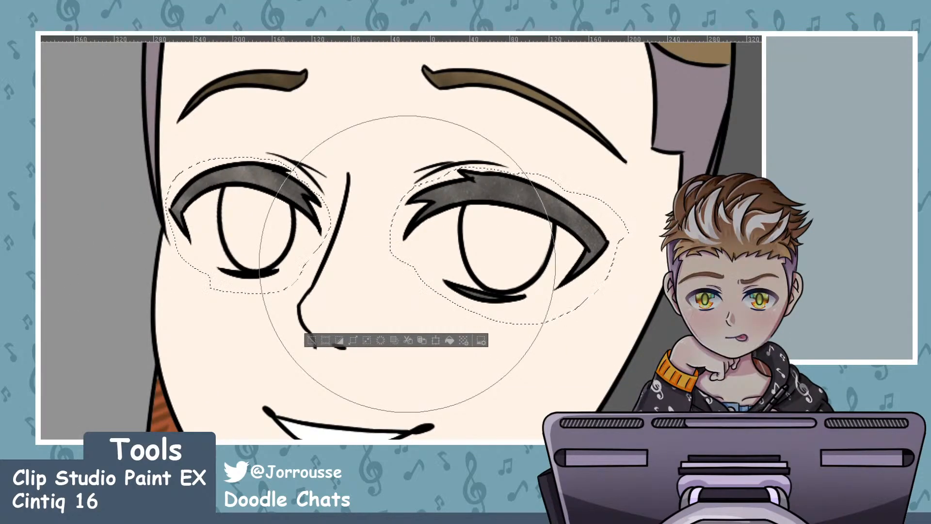
pyautogui.hotkey('ctrl', 'd')
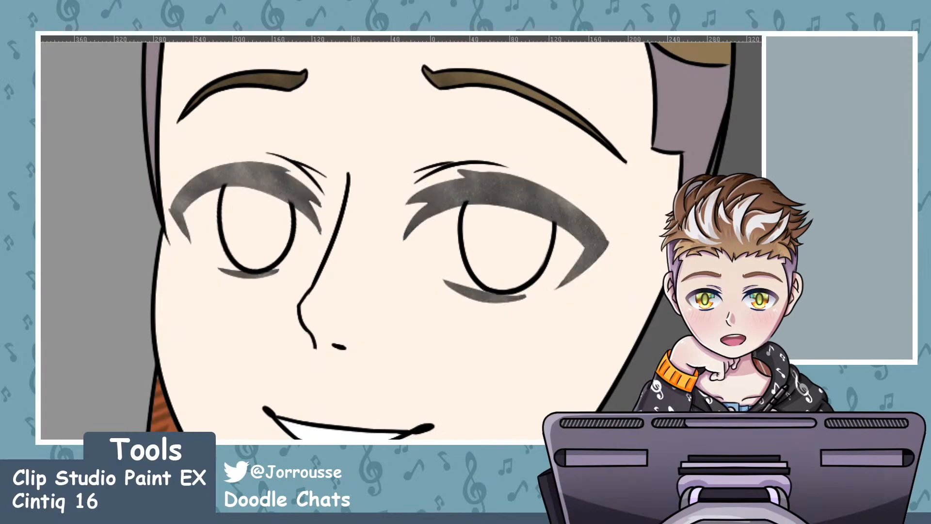
pyautogui.scroll(-8, 479, 228)
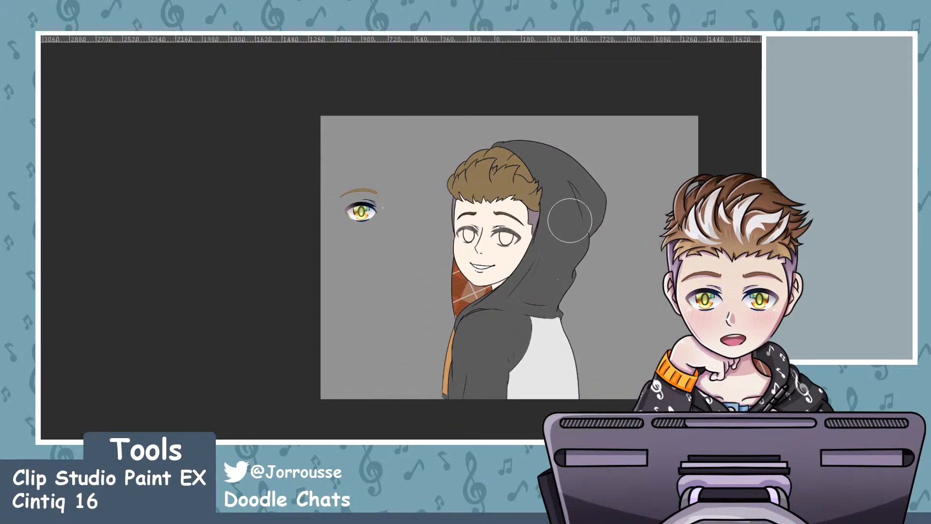
pyautogui.scroll(8, 570, 221)
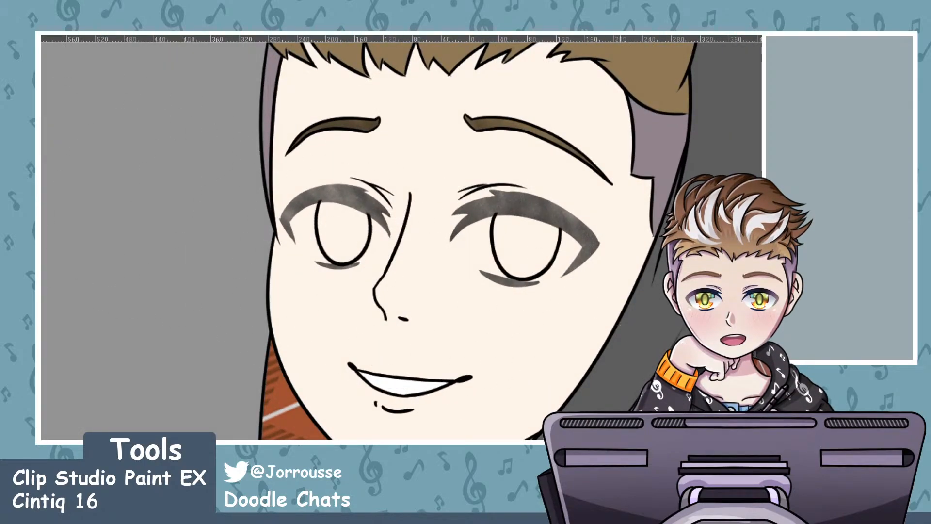
# Try to darken the lashes by selecting the eye area, cutting it and pasting it back twice, and undo the duplication
pyautogui.moveTo(632, 338); pyautogui.dragTo(236, 173)
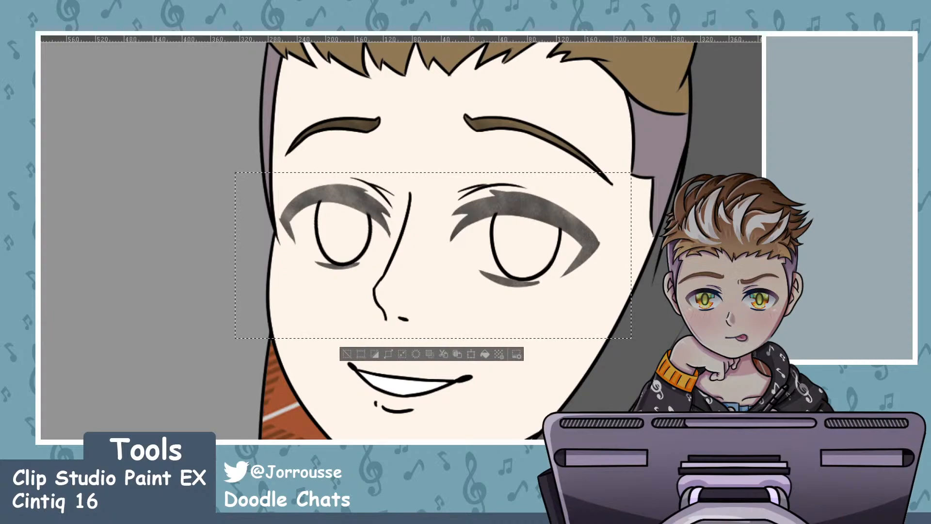
pyautogui.hotkey('ctrl', 'x')
pyautogui.hotkey('ctrl', 'v')
pyautogui.hotkey('ctrl', 'v')
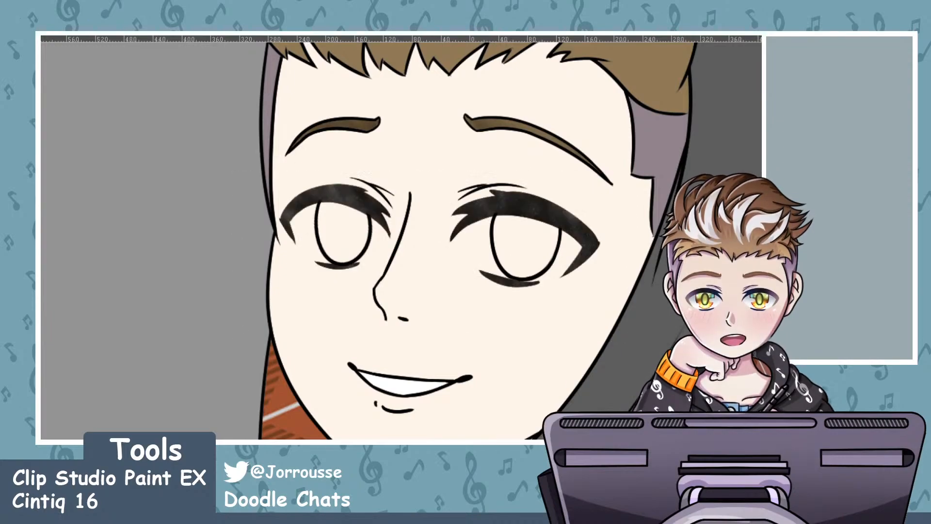
pyautogui.scroll(-5, 456, 233)
pyautogui.scroll(2, 340, 211)
pyautogui.scroll(2, 340, 212)
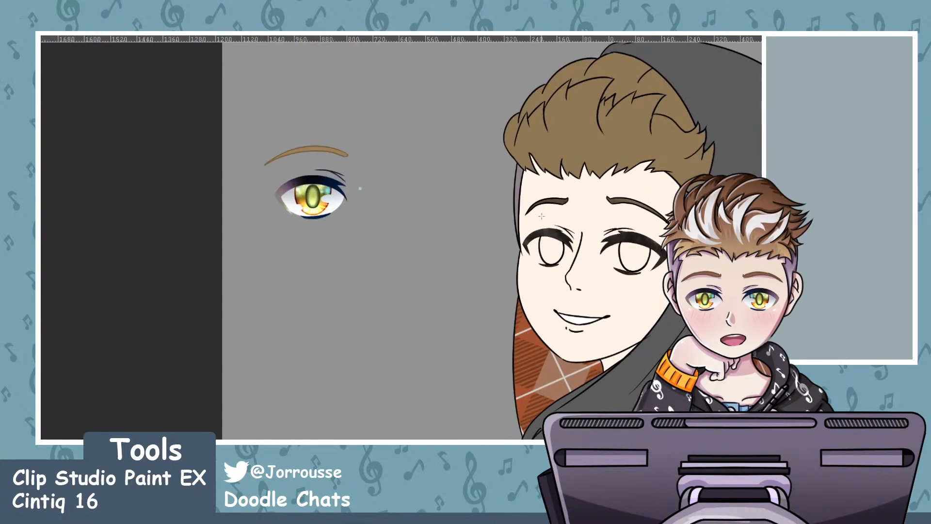
pyautogui.scroll(-3, 343, 212)
pyautogui.scroll(8, 617, 227)
pyautogui.hotkey('ctrl', 'z')
pyautogui.hotkey('ctrl', 'z')
pyautogui.hotkey('ctrl', 'z')
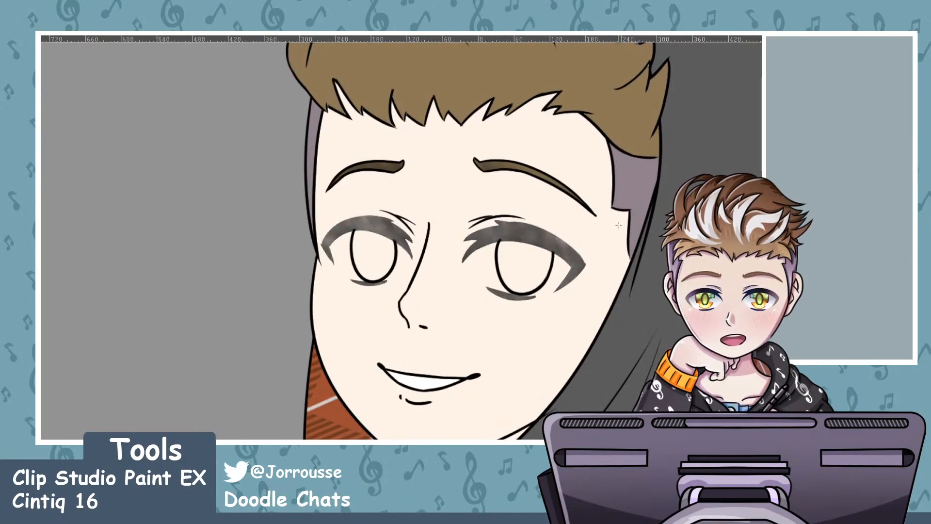
# Sweep the large brush across both eyebrows in one broad stroke to even out their brown colour
pyautogui.scroll(4, 512, 188)
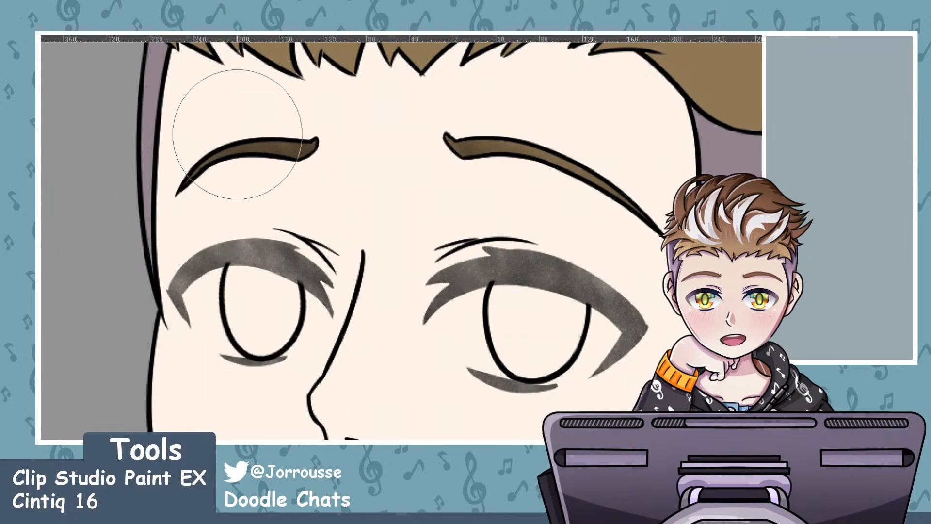
pyautogui.moveTo(237, 134)
pyautogui.mouseDown()
pyautogui.moveTo(294, 146)
pyautogui.moveTo(396, 143)
pyautogui.moveTo(573, 160)
pyautogui.moveTo(666, 182)
pyautogui.mouseUp()
pyautogui.scroll(-4, 397, 189)
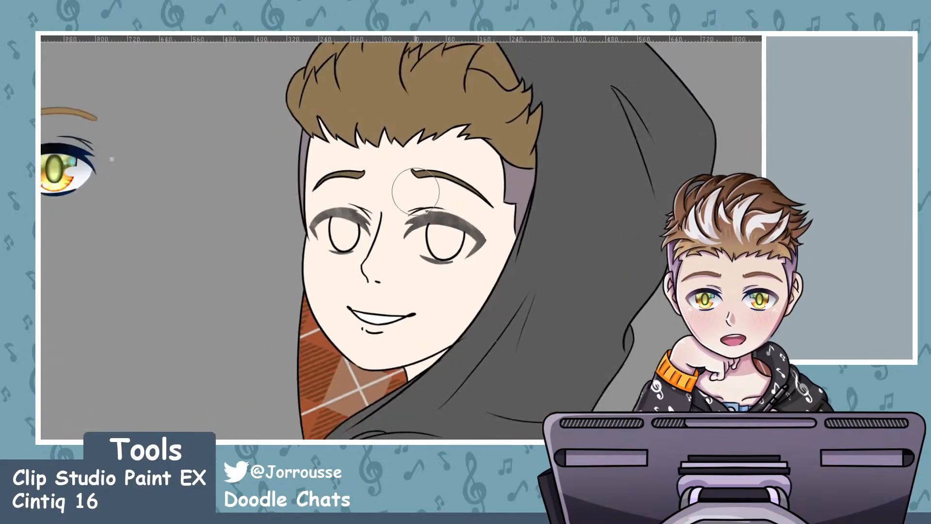
pyautogui.scroll(-8, 422, 197)
pyautogui.scroll(4, 373, 199)
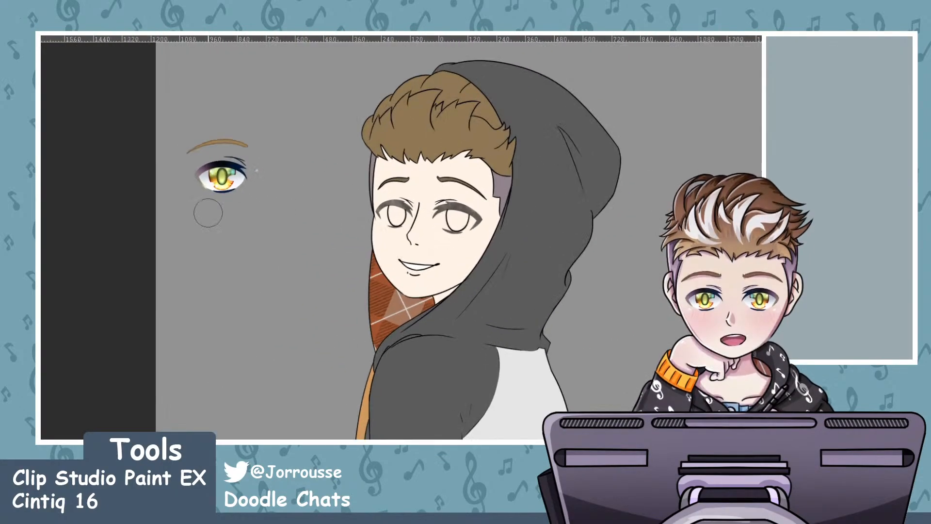
# Examine the coloured reference eye beside the character, comparing its lash colour gradient and iris details with the character's own eyes
pyautogui.scroll(6, 208, 212)
pyautogui.scroll(-3, 325, 212)
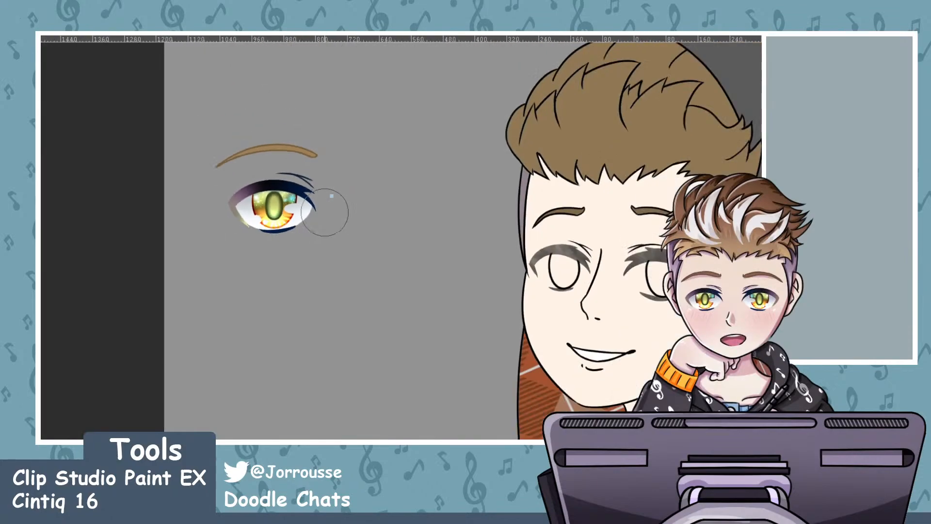
pyautogui.scroll(-2, 325, 212)
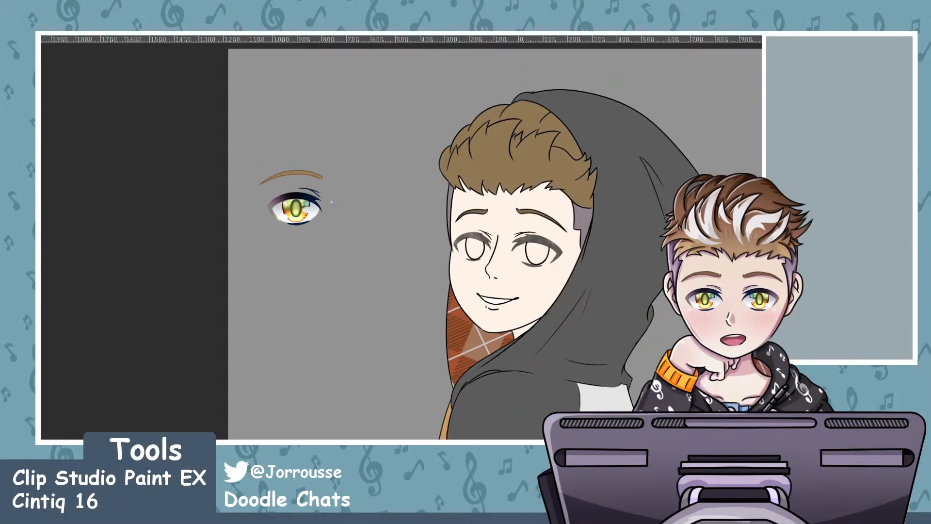
pyautogui.scroll(7, 353, 237)
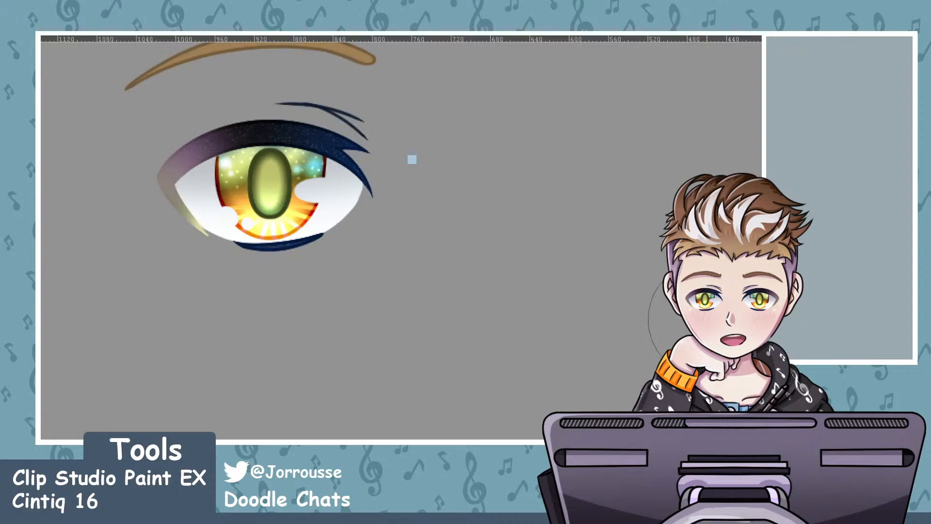
pyautogui.scroll(-2, 356, 251)
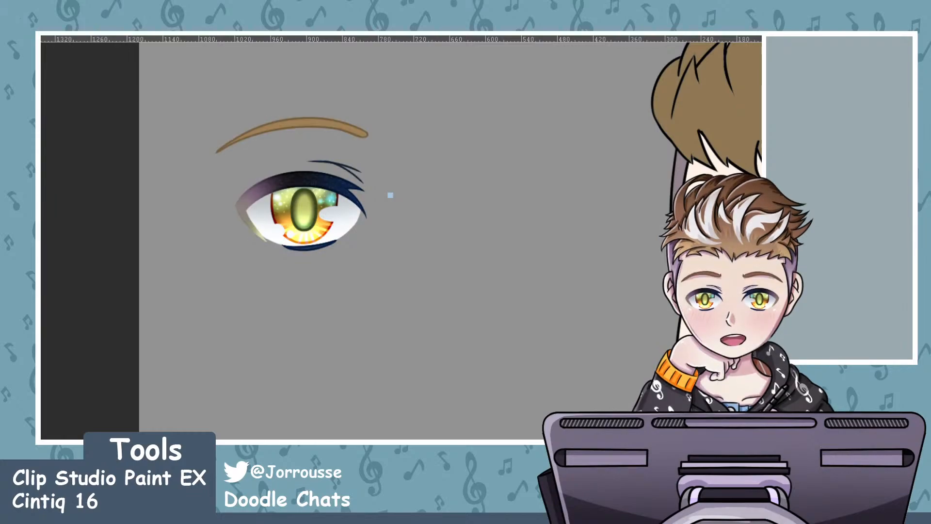
pyautogui.hotkey('ctrl', 'z')
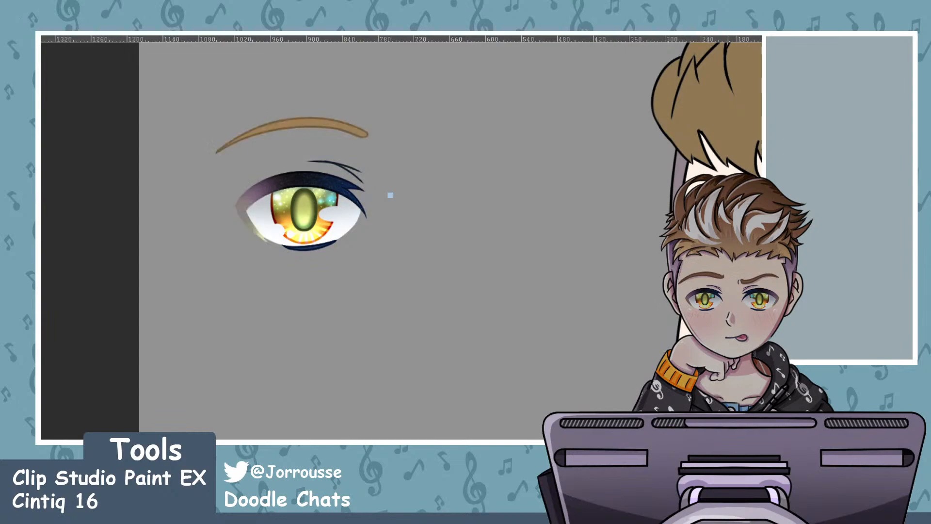
pyautogui.scroll(5, 272, 228)
pyautogui.scroll(-7, 271, 219)
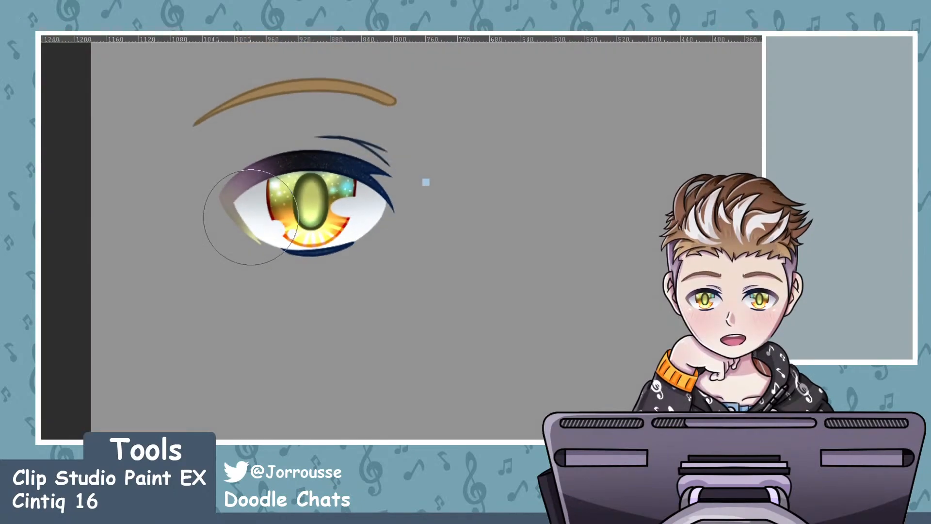
pyautogui.scroll(3, 514, 266)
pyautogui.scroll(-2, 610, 291)
pyautogui.scroll(-2, 609, 291)
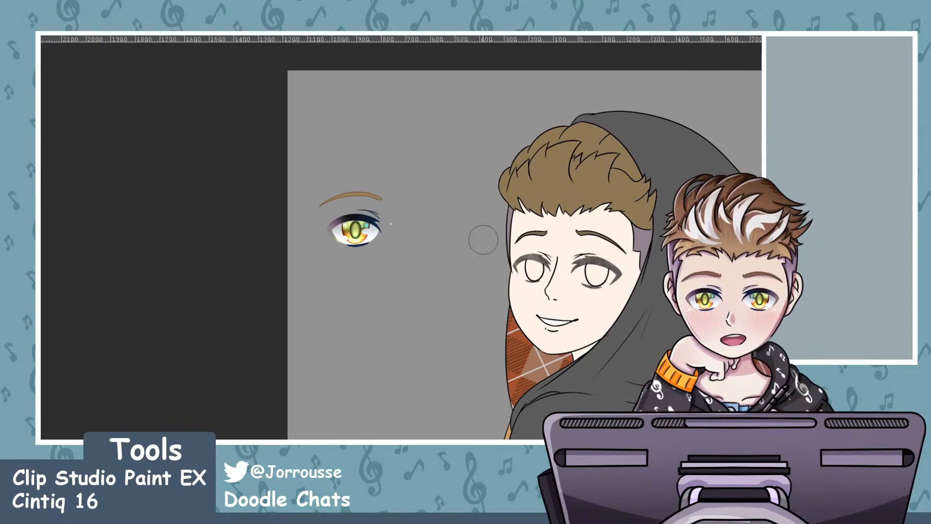
pyautogui.scroll(5, 427, 218)
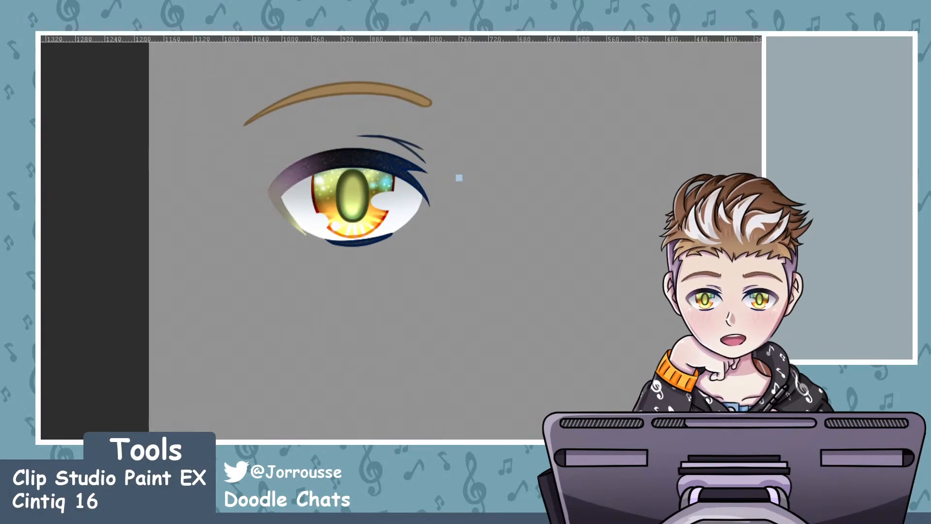
pyautogui.scroll(5, 292, 213)
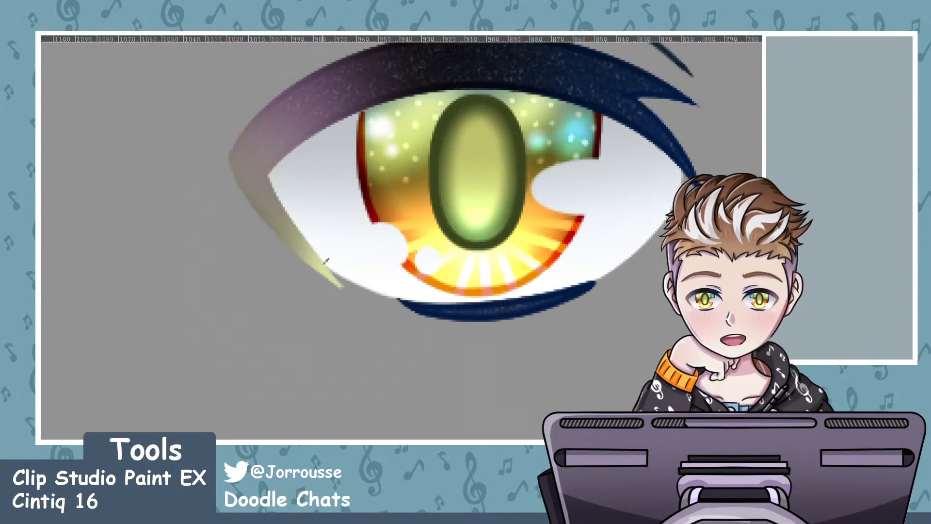
pyautogui.scroll(-6, 170, 225)
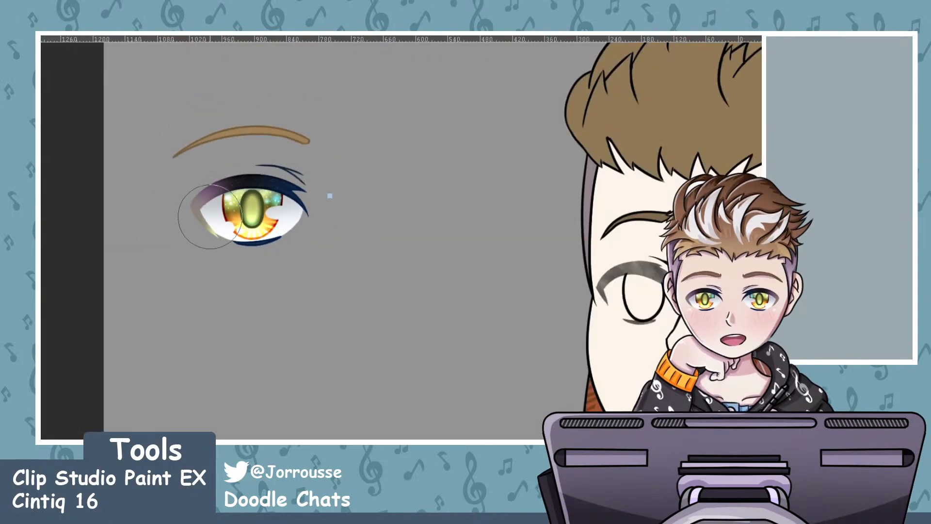
pyautogui.scroll(3, 553, 283)
pyautogui.scroll(5, 408, 260)
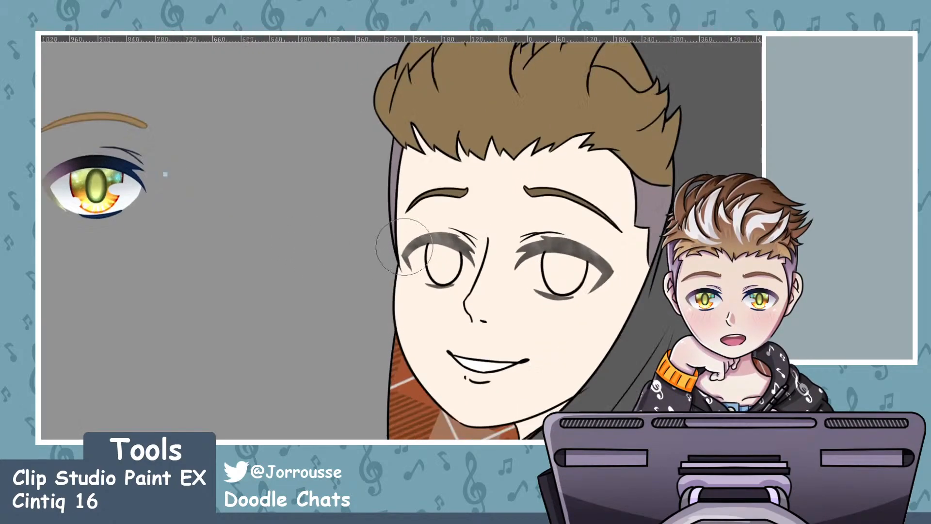
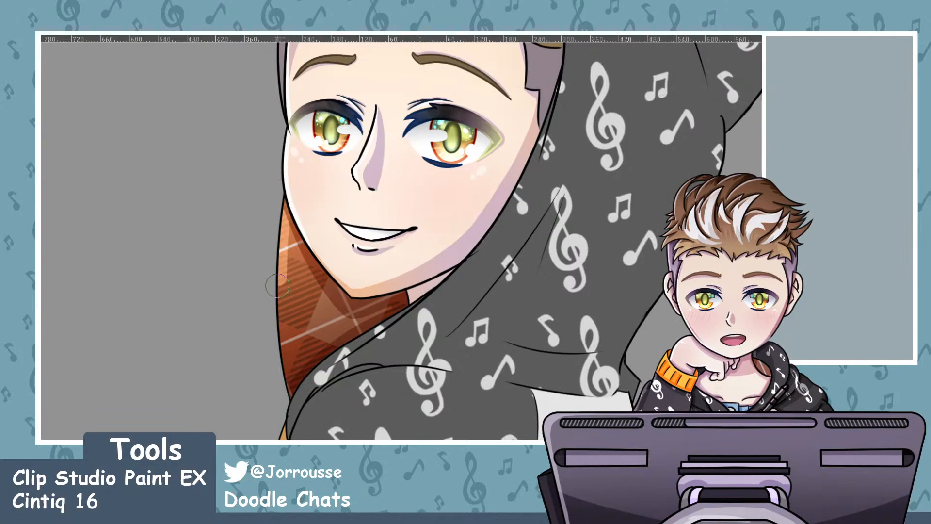
# Brush along the outer edge of the plaid orange hood lining beside the face, undoing the unsatisfactory strokes
pyautogui.moveTo(281, 246); pyautogui.dragTo(287, 368)
pyautogui.hotkey('ctrl', 'z')
pyautogui.hotkey('ctrl', 'z')
pyautogui.scroll(-1, 316, 248)
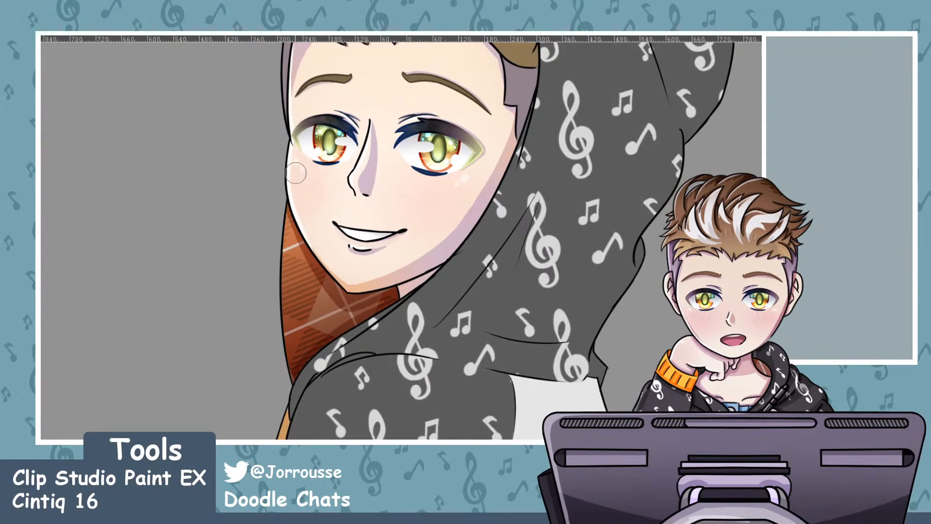
pyautogui.moveTo(284, 198)
pyautogui.mouseDown()
pyautogui.moveTo(289, 376)
pyautogui.moveTo(306, 157)
pyautogui.mouseUp()
pyautogui.hotkey('ctrl', 'z')
pyautogui.hotkey('ctrl', 'z')
pyautogui.moveTo(294, 389)
pyautogui.mouseDown()
pyautogui.moveTo(288, 344)
pyautogui.moveTo(320, 151)
pyautogui.mouseUp()
pyautogui.hotkey('ctrl', 'z')
pyautogui.moveTo(295, 399); pyautogui.dragTo(286, 204)
# Compare the whole drawing with and without the last hood-lining stroke by repeatedly undoing and redoing it
pyautogui.scroll(-5, 423, 321)
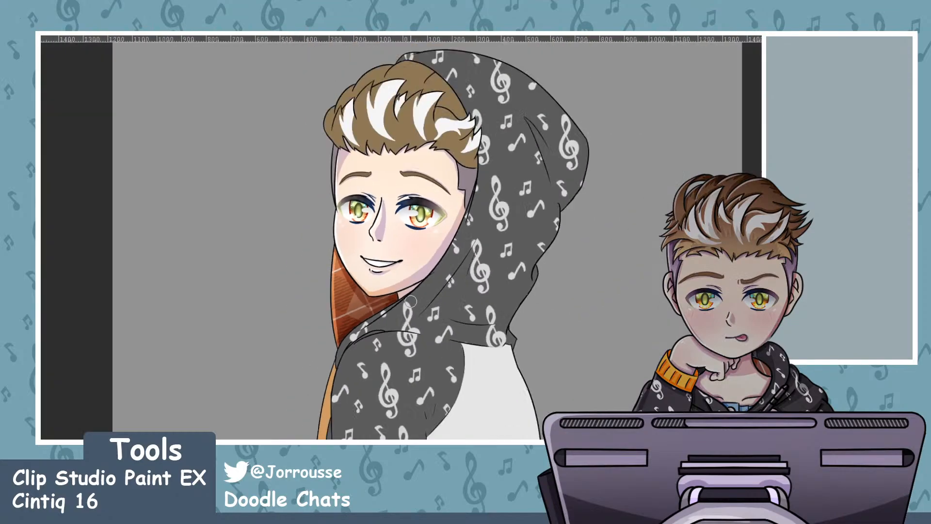
pyautogui.scroll(1, 426, 326)
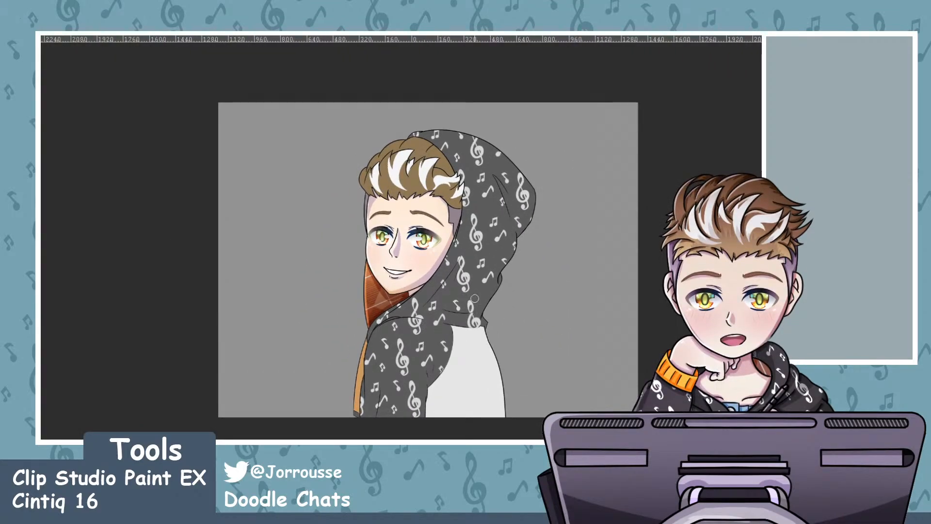
pyautogui.scroll(2, 463, 271)
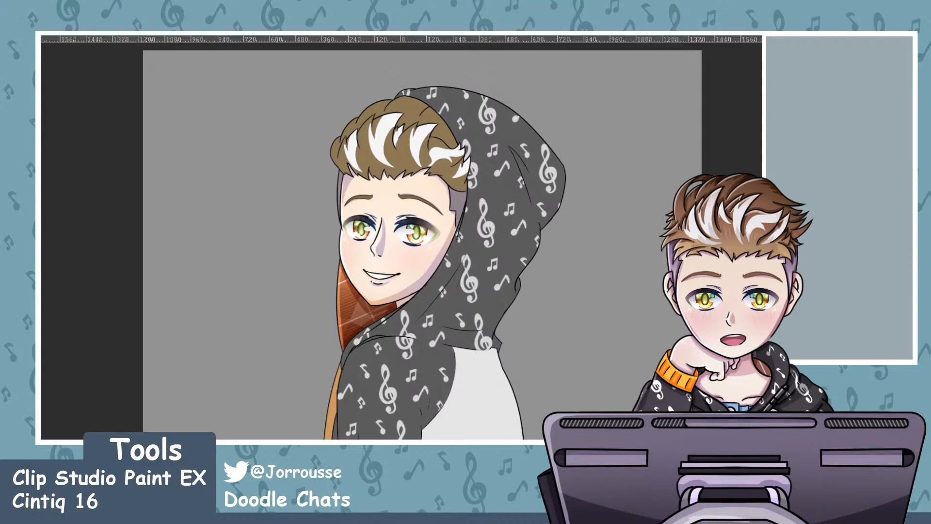
pyautogui.hotkey('ctrl', 'z')
pyautogui.hotkey('ctrl', 'y')
pyautogui.hotkey('ctrl', 'z')
pyautogui.hotkey('ctrl', 'y')
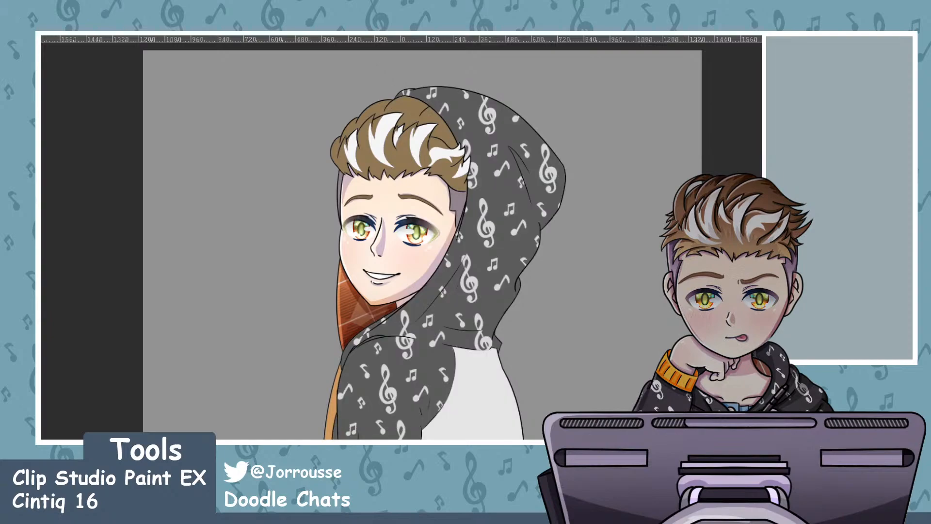
pyautogui.hotkey('ctrl', 'z')
pyautogui.hotkey('ctrl', 'y')
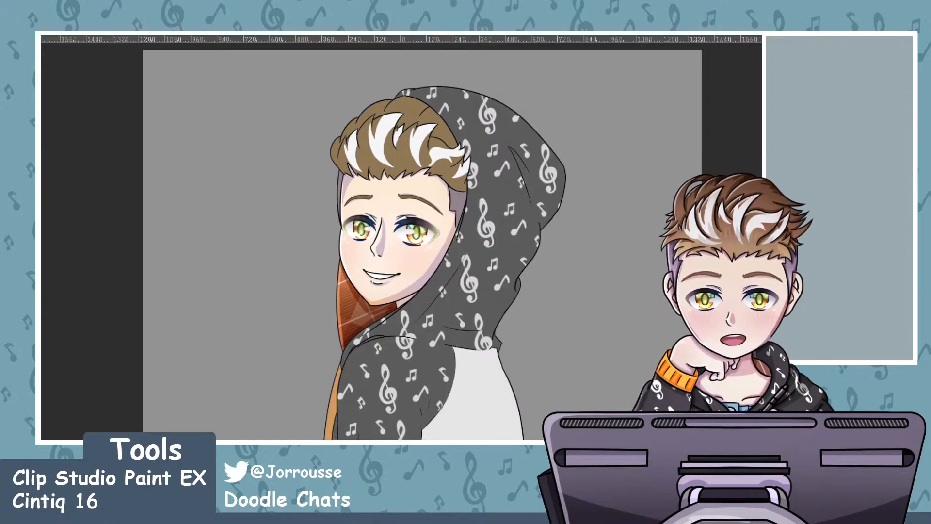
# Examine the music-note sleeve, the lower hood folds and the white back panel of the hoodie from several distances
pyautogui.scroll(-3, 510, 396)
pyautogui.scroll(5, 479, 433)
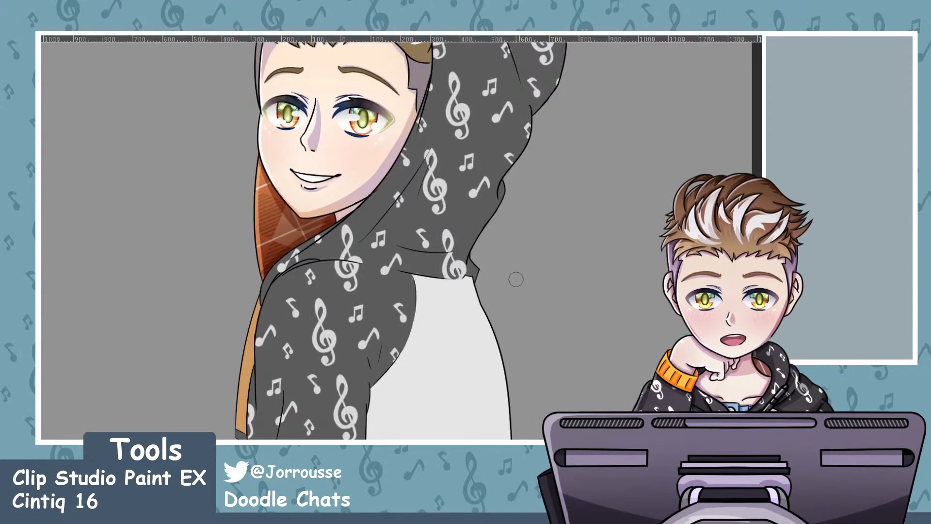
pyautogui.scroll(-2, 519, 282)
pyautogui.scroll(6, 470, 366)
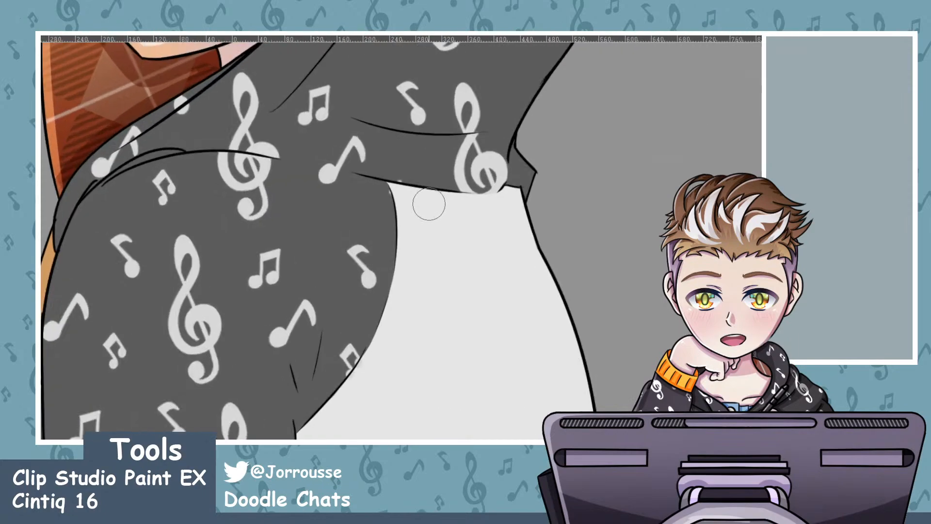
pyautogui.scroll(-4, 449, 202)
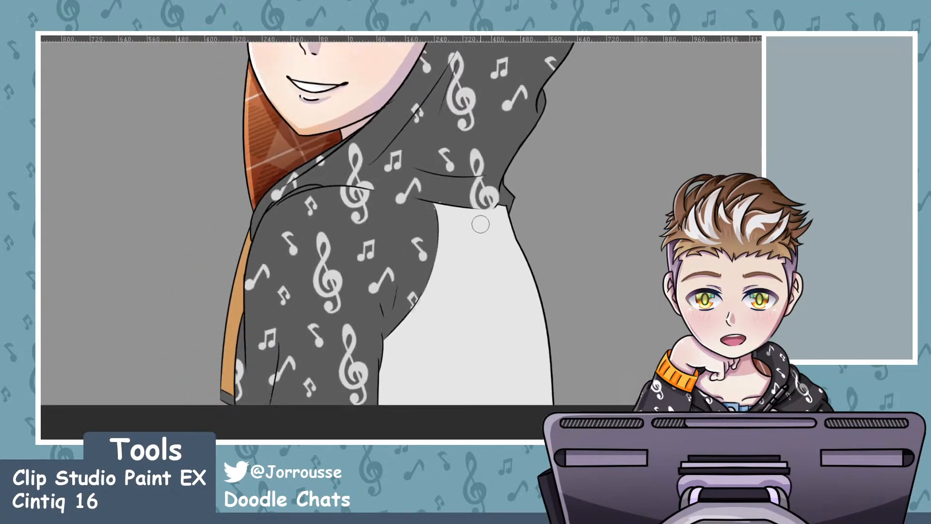
pyautogui.scroll(-4, 481, 224)
pyautogui.scroll(3, 441, 339)
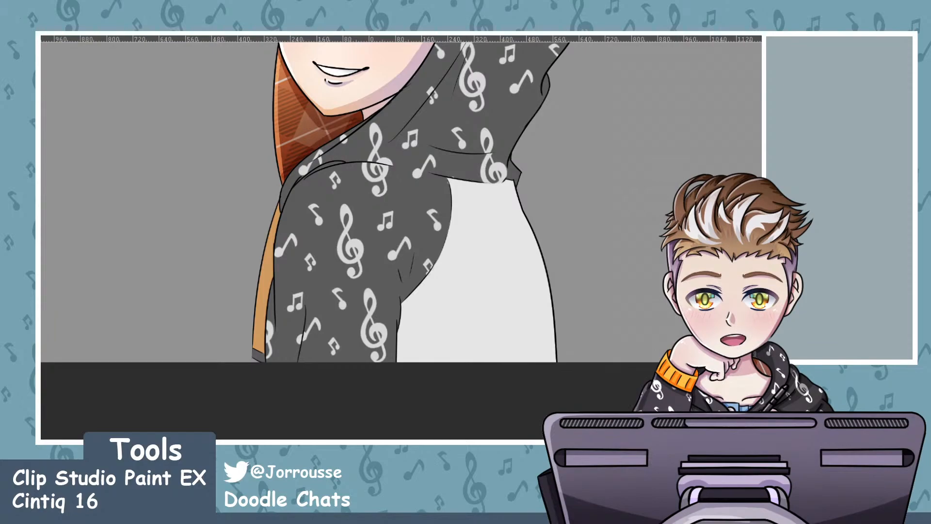
pyautogui.scroll(3, 553, 280)
pyautogui.scroll(-6, 552, 271)
pyautogui.scroll(5, 548, 301)
pyautogui.scroll(-4, 548, 58)
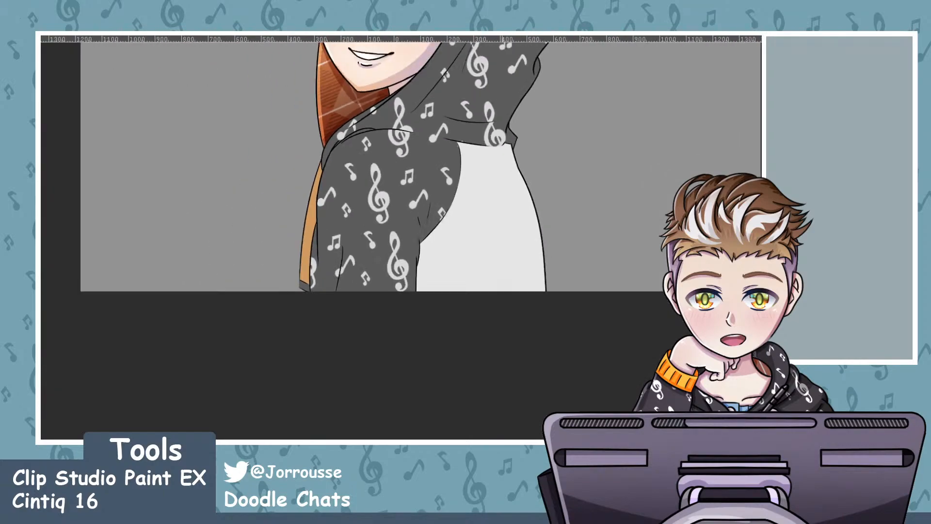
pyautogui.scroll(3, 547, 58)
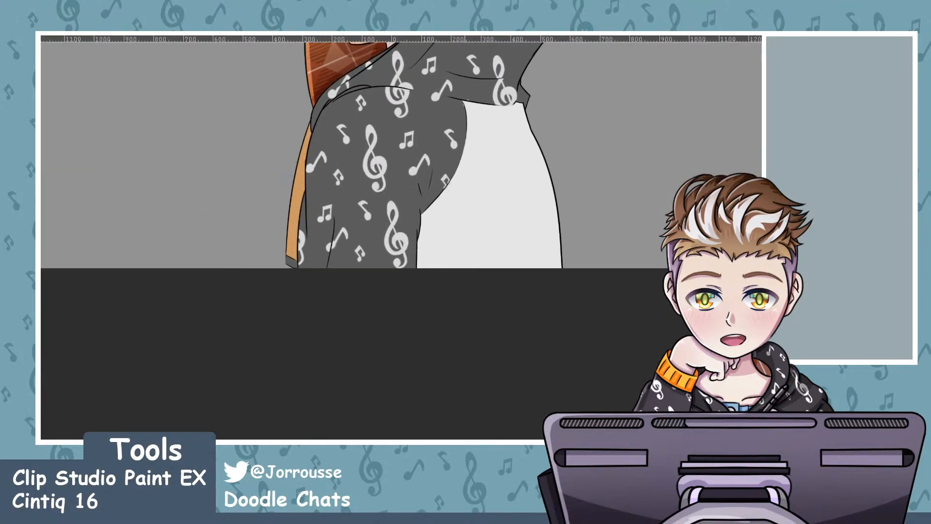
pyautogui.scroll(-4, 402, 146)
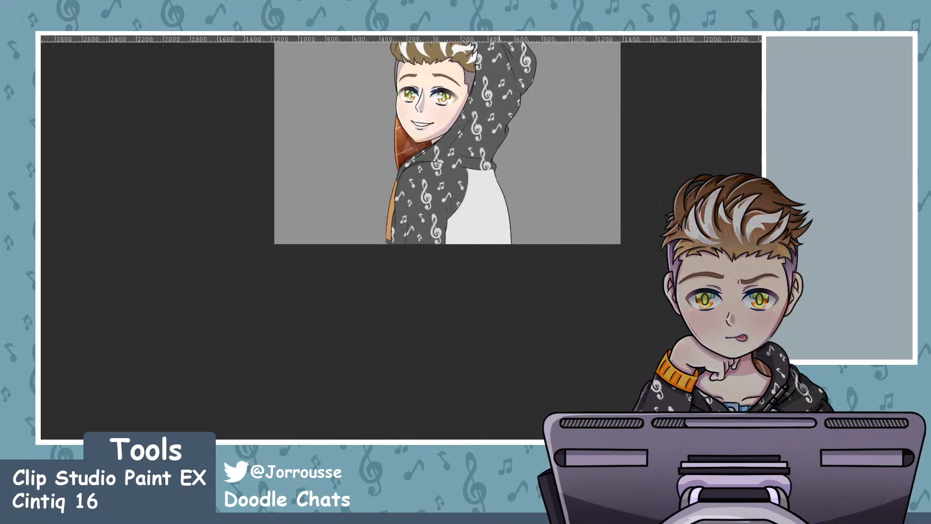
pyautogui.scroll(5, 501, 196)
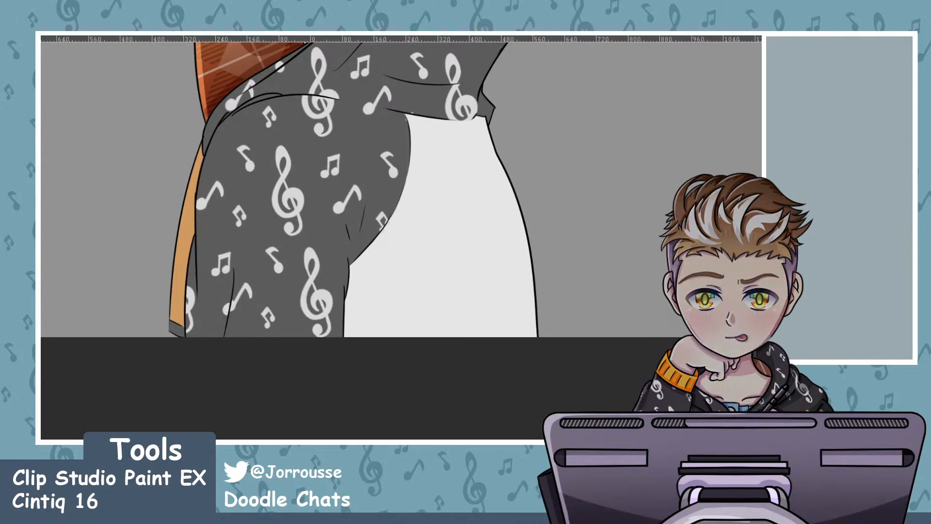
pyautogui.moveTo(352, 287)
pyautogui.mouseDown()
pyautogui.moveTo(381, 261)
pyautogui.moveTo(397, 278)
pyautogui.moveTo(373, 333)
pyautogui.mouseUp()
pyautogui.scroll(1, 408, 319)
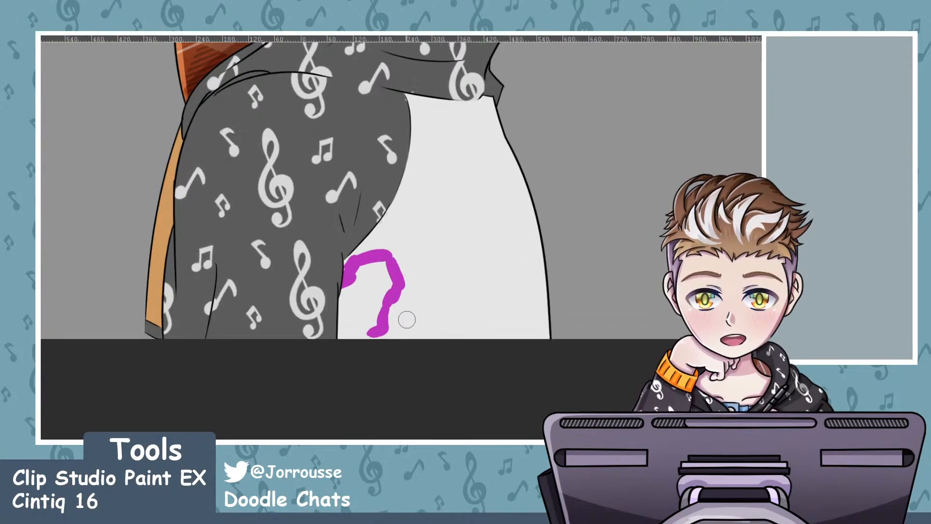
pyautogui.scroll(2, 407, 318)
pyautogui.hotkey('ctrl', 'z')
pyautogui.scroll(-1, 414, 306)
pyautogui.hotkey('ctrl', 'z')
pyautogui.hotkey('ctrl', 'z')
pyautogui.hotkey('ctrl', 'z')
pyautogui.hotkey('ctrl', 'z')
pyautogui.hotkey('ctrl', 'z')
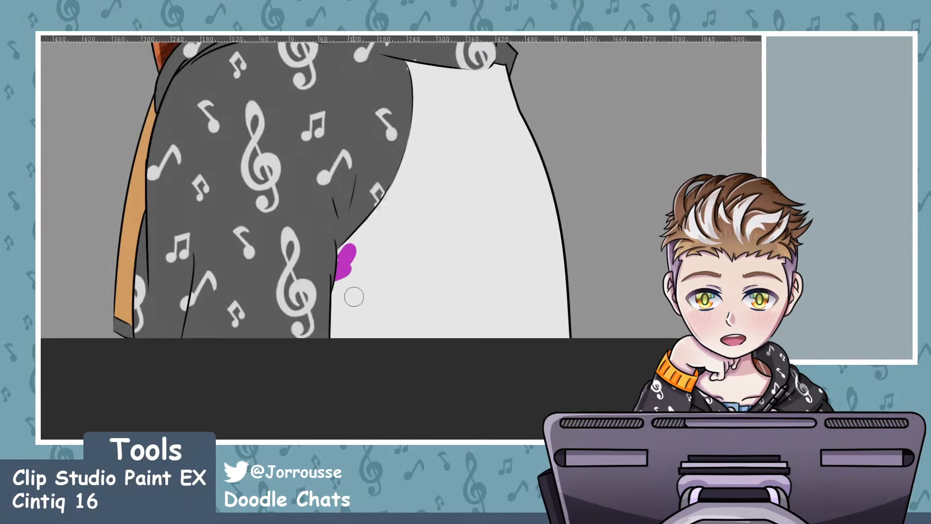
pyautogui.hotkey('ctrl', 'z')
pyautogui.moveTo(333, 291)
pyautogui.mouseDown()
pyautogui.moveTo(369, 280)
pyautogui.moveTo(396, 295)
pyautogui.moveTo(373, 339)
pyautogui.moveTo(389, 323)
pyautogui.moveTo(376, 304)
pyautogui.moveTo(356, 343)
pyautogui.moveTo(357, 313)
pyautogui.moveTo(331, 319)
pyautogui.moveTo(345, 297)
pyautogui.moveTo(367, 303)
pyautogui.mouseUp()
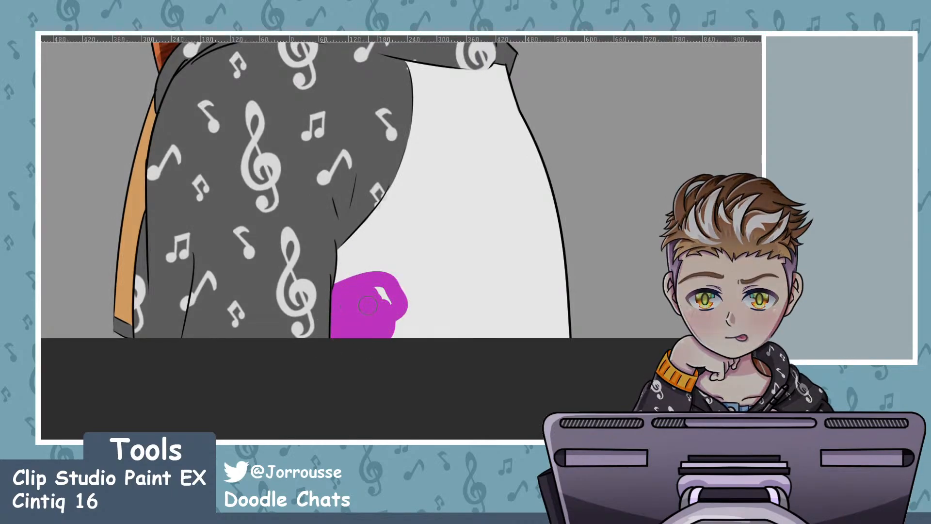
pyautogui.scroll(-4, 468, 268)
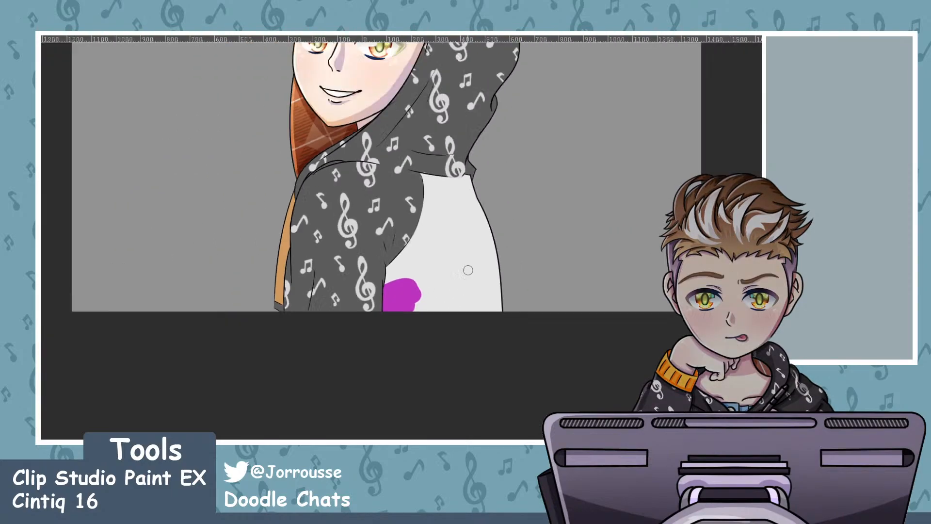
pyautogui.scroll(5, 460, 231)
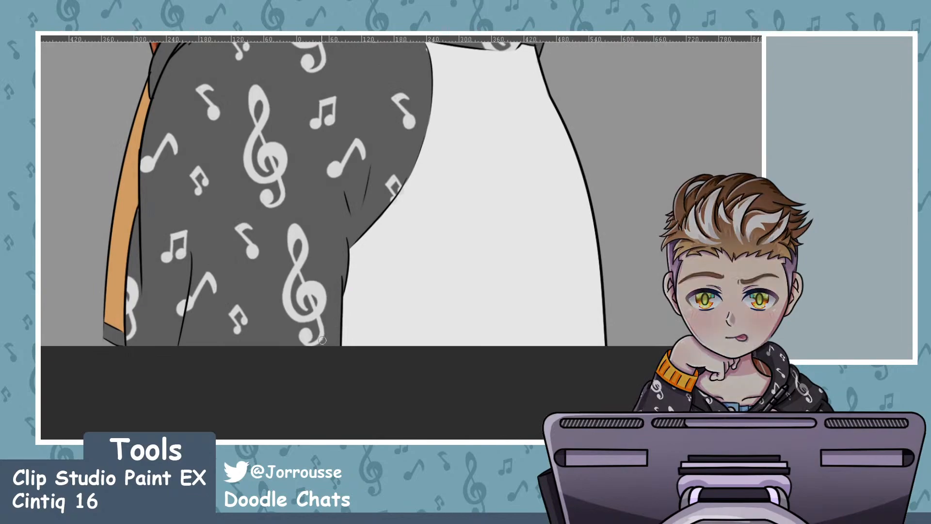
# Paint a solid purple paint blot on the white back panel beside the sleeve and move it up towards the armpit
pyautogui.moveTo(343, 304)
pyautogui.mouseDown()
pyautogui.moveTo(415, 290)
pyautogui.moveTo(411, 324)
pyautogui.moveTo(422, 336)
pyautogui.moveTo(391, 309)
pyautogui.moveTo(338, 318)
pyautogui.moveTo(373, 348)
pyautogui.mouseUp()
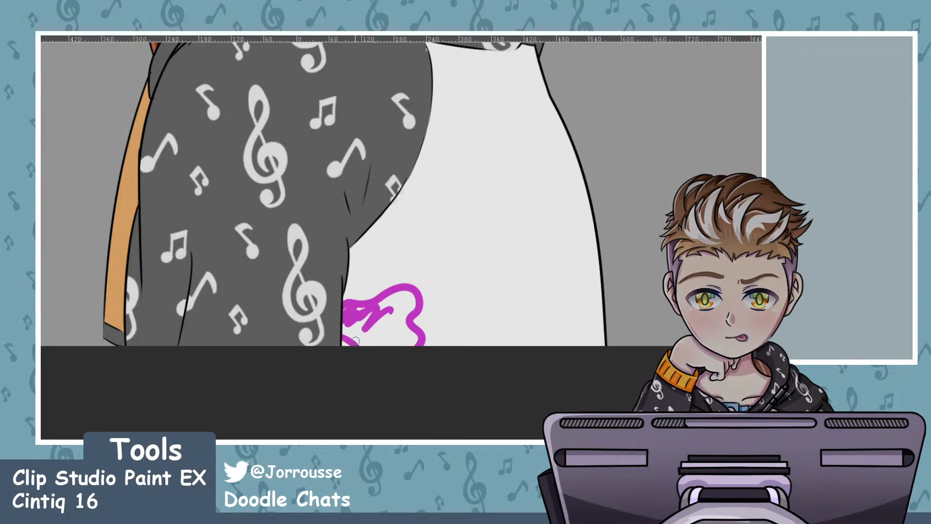
pyautogui.moveTo(342, 328)
pyautogui.mouseDown()
pyautogui.moveTo(359, 347)
pyautogui.moveTo(384, 336)
pyautogui.moveTo(372, 343)
pyautogui.moveTo(341, 331)
pyautogui.moveTo(369, 323)
pyautogui.moveTo(373, 313)
pyautogui.moveTo(338, 314)
pyautogui.moveTo(413, 302)
pyautogui.moveTo(397, 316)
pyautogui.moveTo(394, 336)
pyautogui.moveTo(415, 345)
pyautogui.moveTo(399, 338)
pyautogui.moveTo(391, 314)
pyautogui.moveTo(384, 350)
pyautogui.moveTo(406, 337)
pyautogui.mouseUp()
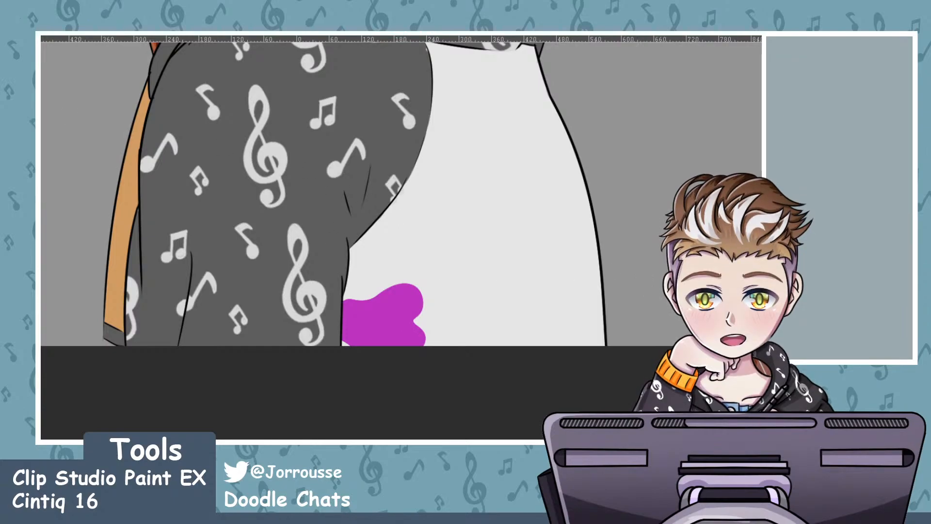
pyautogui.scroll(1, 314, 220)
pyautogui.moveTo(403, 321); pyautogui.dragTo(407, 265)
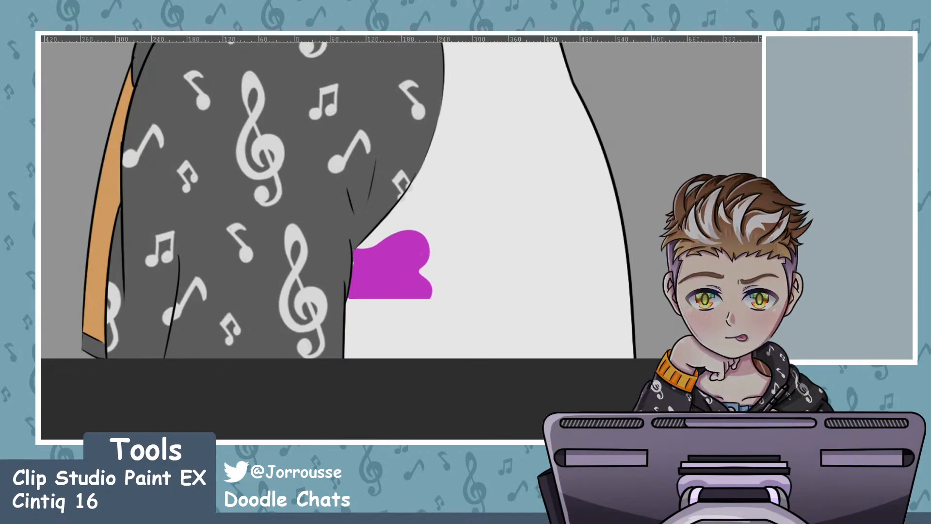
# Round off the purple blot's cut-off lower lobe and trim its underside into a smooth curve running to the sleeve
pyautogui.moveTo(427, 294)
pyautogui.mouseDown()
pyautogui.moveTo(421, 307)
pyautogui.moveTo(392, 295)
pyautogui.moveTo(418, 303)
pyautogui.mouseUp()
pyautogui.moveTo(385, 299); pyautogui.dragTo(326, 295)
pyautogui.hotkey('ctrl', 'z')
pyautogui.moveTo(389, 303); pyautogui.dragTo(320, 292)
pyautogui.hotkey('ctrl', 'z')
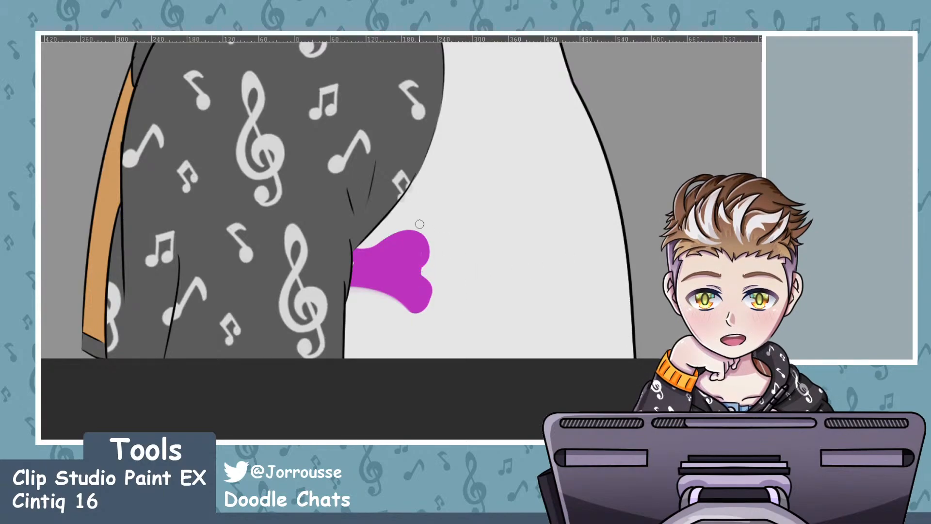
pyautogui.hotkey('ctrl', '+')
pyautogui.hotkey('ctrl', '+')
pyautogui.hotkey('ctrl', '+')
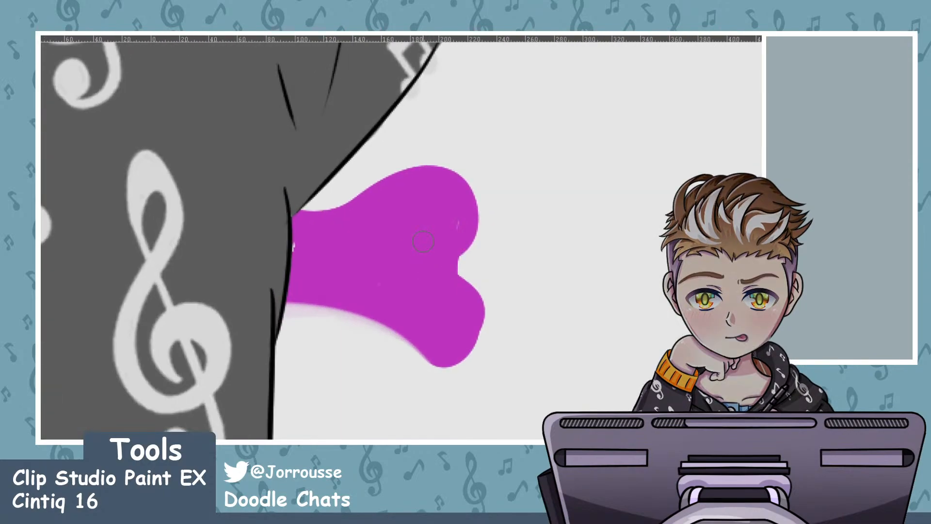
pyautogui.moveTo(333, 214)
pyautogui.mouseDown()
pyautogui.moveTo(354, 190)
pyautogui.moveTo(368, 218)
pyautogui.moveTo(352, 205)
pyautogui.moveTo(371, 225)
pyautogui.moveTo(370, 189)
pyautogui.mouseUp()
pyautogui.hotkey('ctrl', 'z')
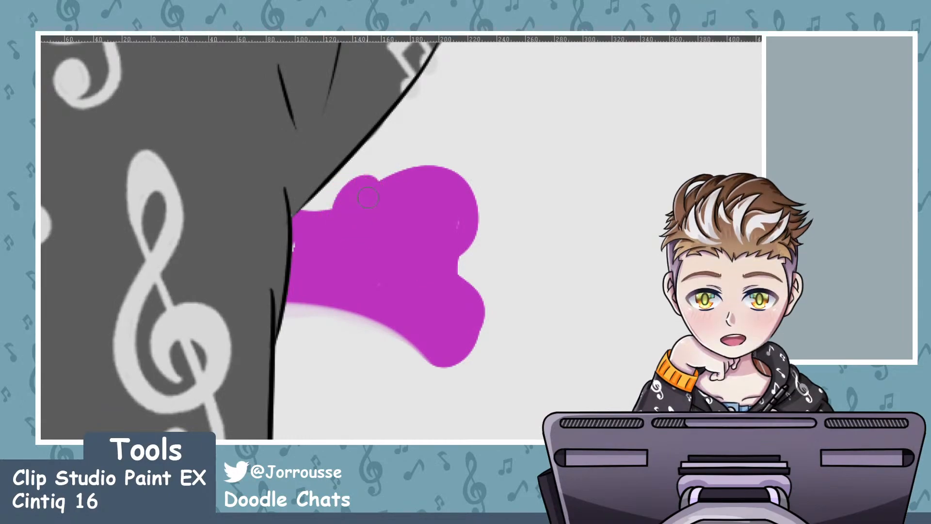
pyautogui.hotkey('ctrl', 'z')
pyautogui.moveTo(466, 245); pyautogui.dragTo(472, 280)
pyautogui.hotkey('ctrl', 'z')
pyautogui.hotkey('ctrl', 'z')
pyautogui.moveTo(466, 238)
pyautogui.mouseDown()
pyautogui.moveTo(470, 307)
pyautogui.moveTo(468, 211)
pyautogui.moveTo(475, 304)
pyautogui.mouseUp()
pyautogui.hotkey('ctrl', 'z')
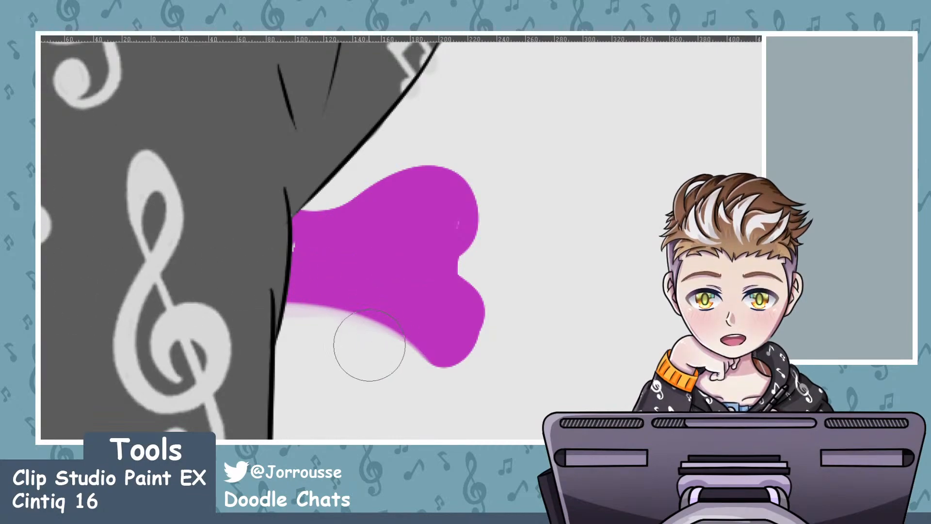
# Erase the purple blot's lower lobe, brush its underside into a rounded bulge and enlarge the upper lobe
pyautogui.moveTo(370, 353)
pyautogui.mouseDown()
pyautogui.moveTo(419, 339)
pyautogui.moveTo(470, 304)
pyautogui.mouseUp()
pyautogui.moveTo(470, 339); pyautogui.dragTo(440, 345)
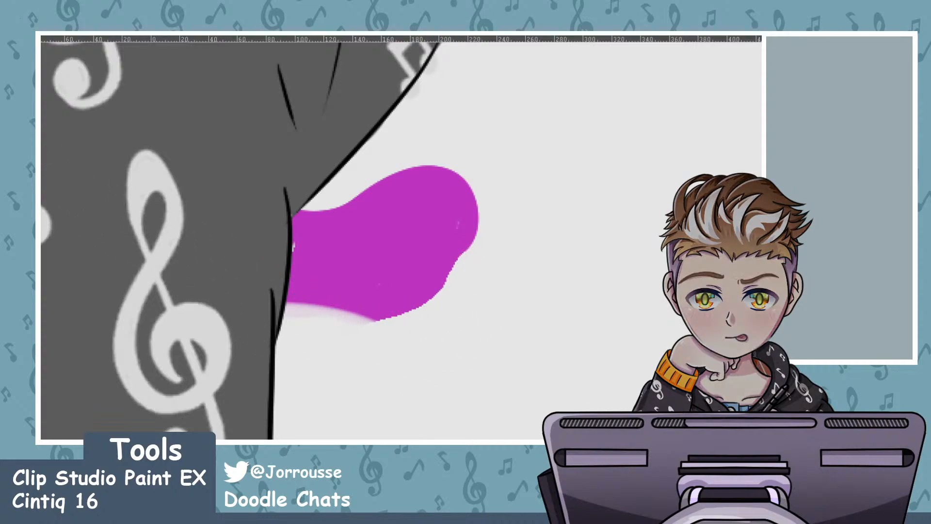
pyautogui.moveTo(286, 303)
pyautogui.mouseDown()
pyautogui.moveTo(373, 317)
pyautogui.moveTo(394, 312)
pyautogui.mouseUp()
pyautogui.moveTo(449, 271); pyautogui.dragTo(427, 305)
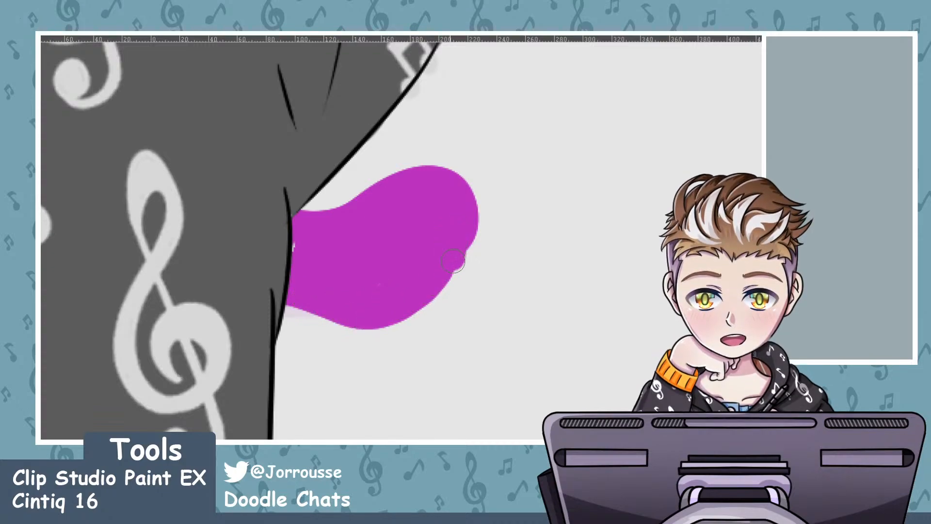
pyautogui.moveTo(461, 255)
pyautogui.mouseDown()
pyautogui.moveTo(428, 298)
pyautogui.moveTo(365, 321)
pyautogui.mouseUp()
pyautogui.hotkey('ctrl', 'z')
pyautogui.moveTo(347, 200)
pyautogui.mouseDown()
pyautogui.moveTo(397, 173)
pyautogui.moveTo(446, 178)
pyautogui.moveTo(471, 199)
pyautogui.moveTo(453, 255)
pyautogui.mouseUp()
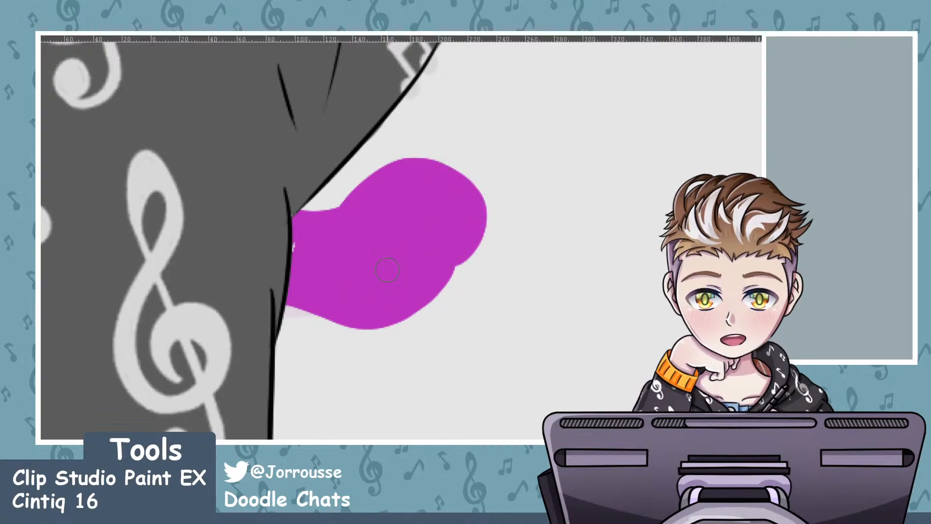
# Extend the purple blot up against the sleeve seam with a larger filled upper lobe, keeping a notch above the smaller lower lobe
pyautogui.scroll(-5, 397, 279)
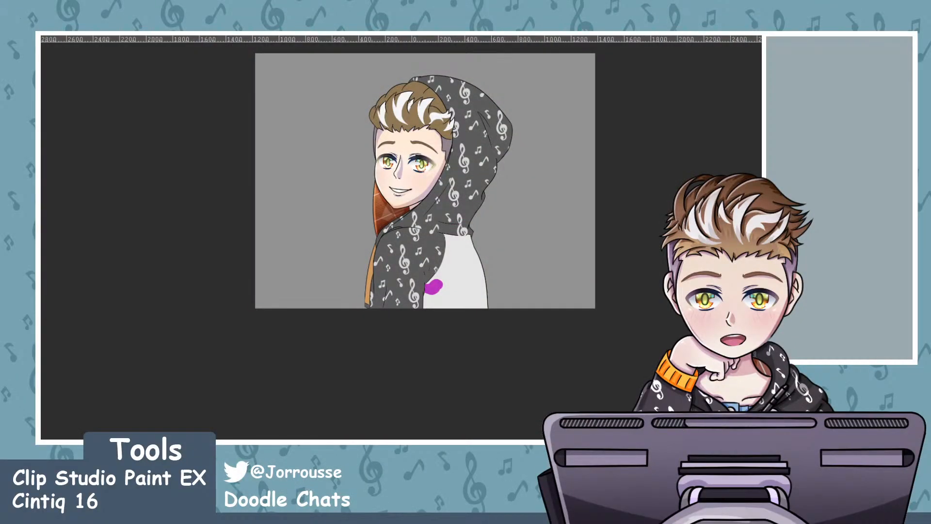
pyautogui.scroll(2, 438, 293)
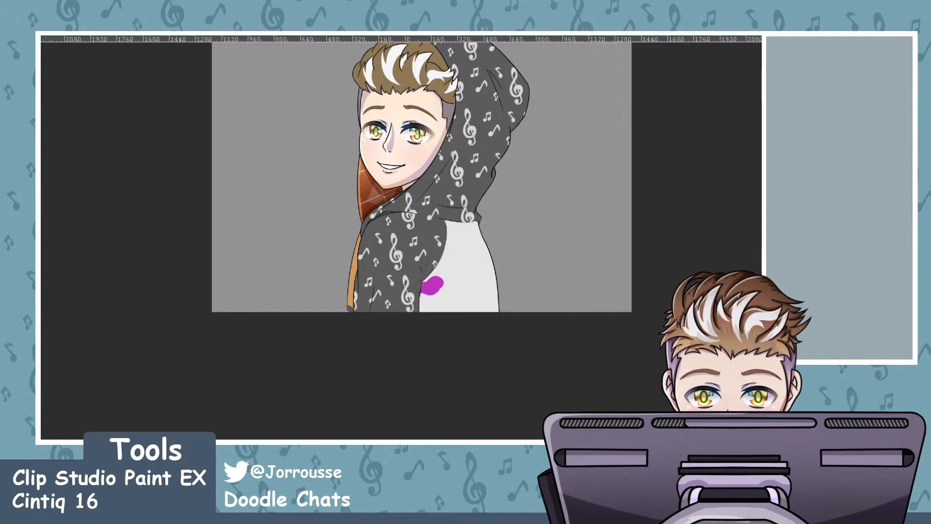
pyautogui.scroll(-5, 455, 247)
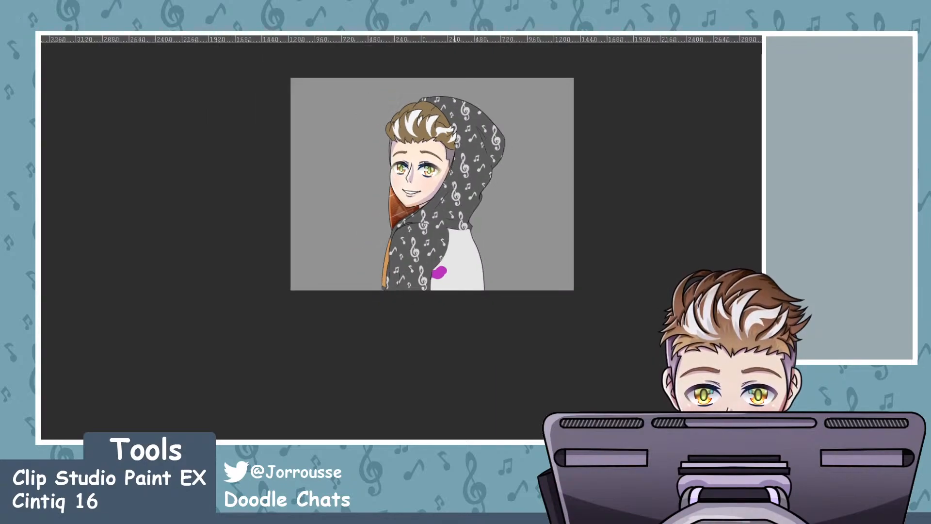
pyautogui.scroll(3, 476, 176)
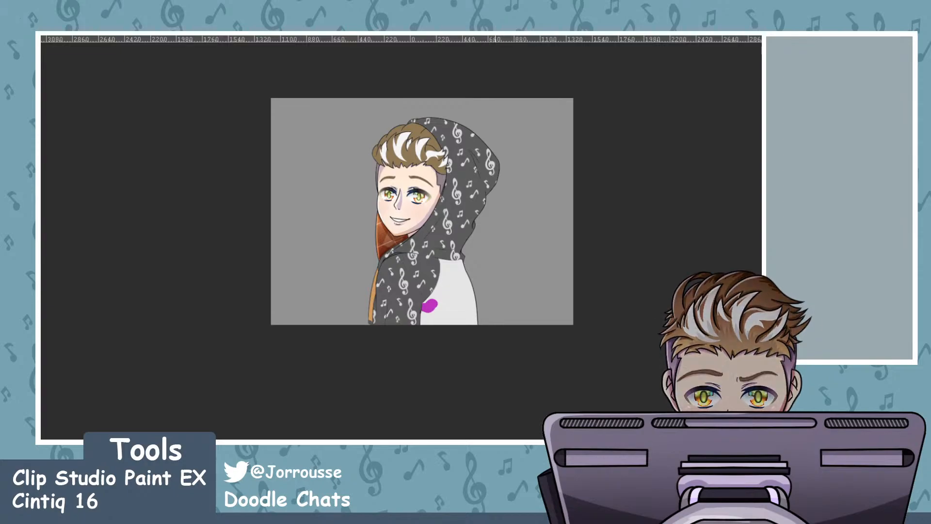
pyautogui.scroll(1, 451, 307)
pyautogui.scroll(5, 429, 307)
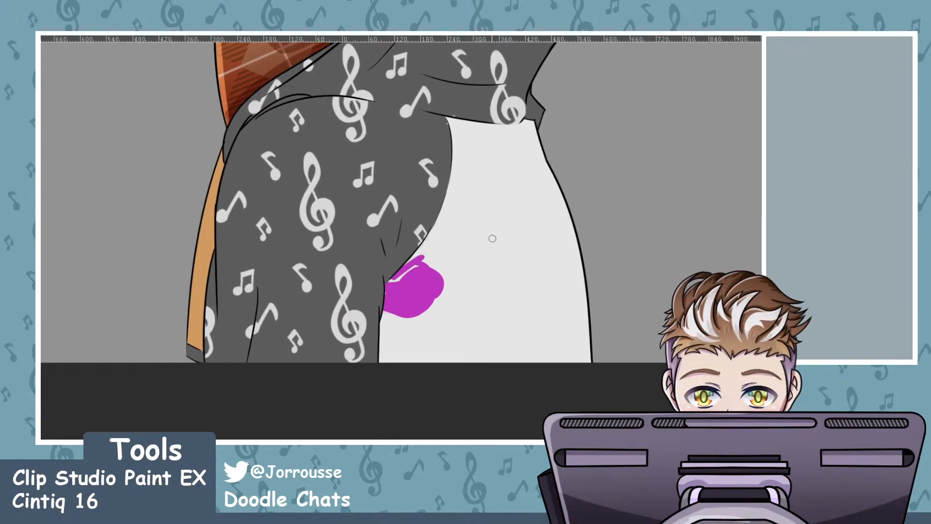
pyautogui.scroll(2, 466, 244)
pyautogui.moveTo(390, 279)
pyautogui.mouseDown()
pyautogui.moveTo(431, 258)
pyautogui.moveTo(456, 293)
pyautogui.mouseUp()
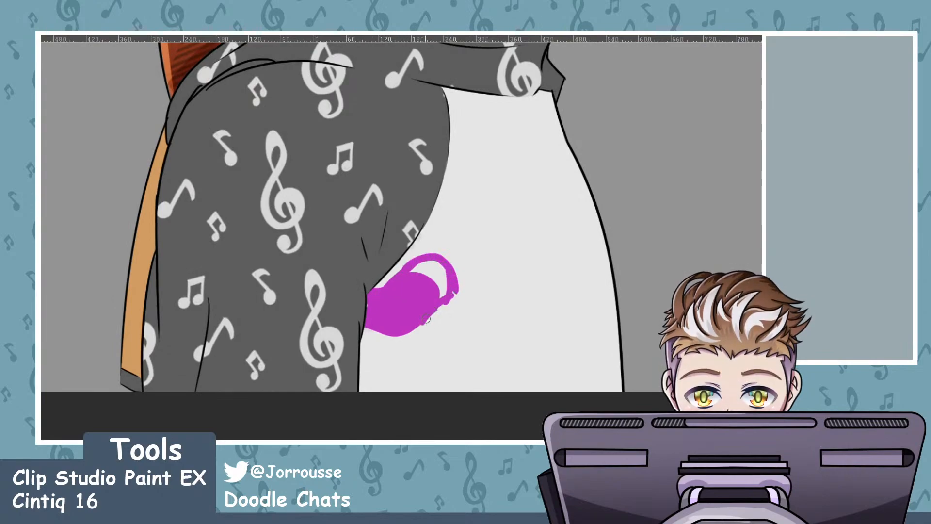
pyautogui.moveTo(393, 325)
pyautogui.mouseDown()
pyautogui.moveTo(410, 336)
pyautogui.moveTo(420, 316)
pyautogui.moveTo(391, 328)
pyautogui.moveTo(421, 337)
pyautogui.moveTo(424, 299)
pyautogui.moveTo(446, 284)
pyautogui.moveTo(442, 263)
pyautogui.moveTo(443, 311)
pyautogui.moveTo(453, 271)
pyautogui.mouseUp()
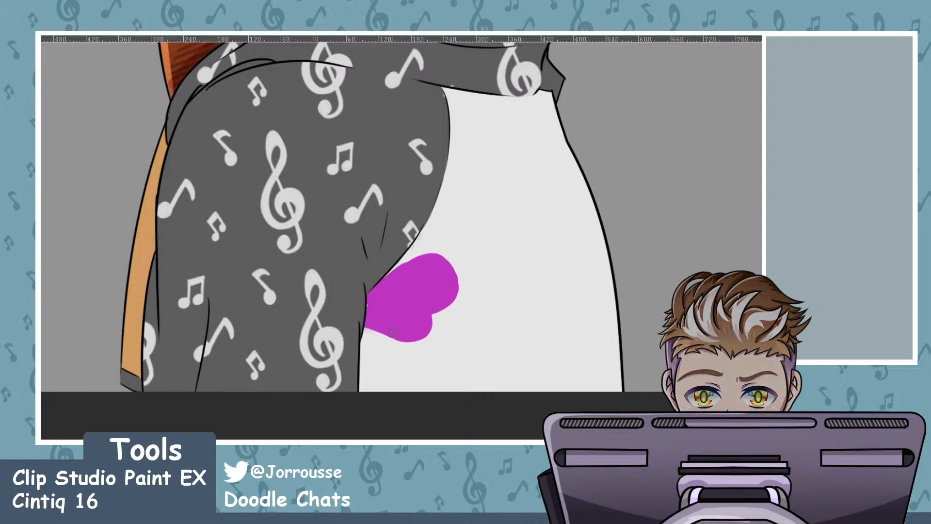
pyautogui.moveTo(447, 264); pyautogui.dragTo(454, 285)
# Outline a green hump-shaped blot rising from the lower edge of the white back panel and fill it with solid green
pyautogui.moveTo(394, 391)
pyautogui.mouseDown()
pyautogui.moveTo(461, 377)
pyautogui.moveTo(501, 324)
pyautogui.moveTo(522, 336)
pyautogui.moveTo(550, 407)
pyautogui.moveTo(557, 388)
pyautogui.mouseUp()
pyautogui.hotkey('ctrl', 'z')
pyautogui.hotkey('ctrl', 'z')
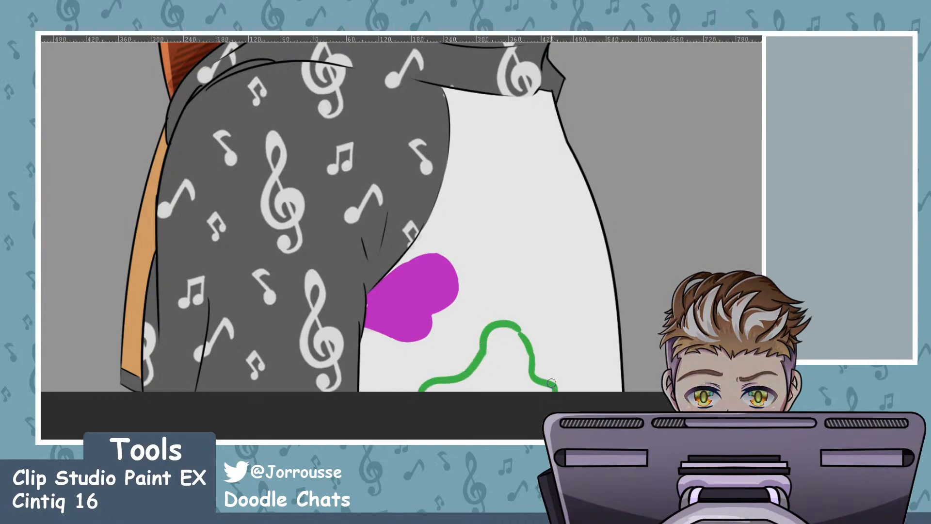
pyautogui.moveTo(525, 354)
pyautogui.mouseDown()
pyautogui.moveTo(487, 373)
pyautogui.moveTo(495, 334)
pyautogui.moveTo(511, 348)
pyautogui.moveTo(500, 337)
pyautogui.moveTo(473, 381)
pyautogui.moveTo(432, 393)
pyautogui.moveTo(454, 399)
pyautogui.moveTo(505, 363)
pyautogui.moveTo(511, 334)
pyautogui.moveTo(513, 377)
pyautogui.moveTo(541, 391)
pyautogui.mouseUp()
pyautogui.hotkey('ctrl', 'z')
pyautogui.click(501, 337)
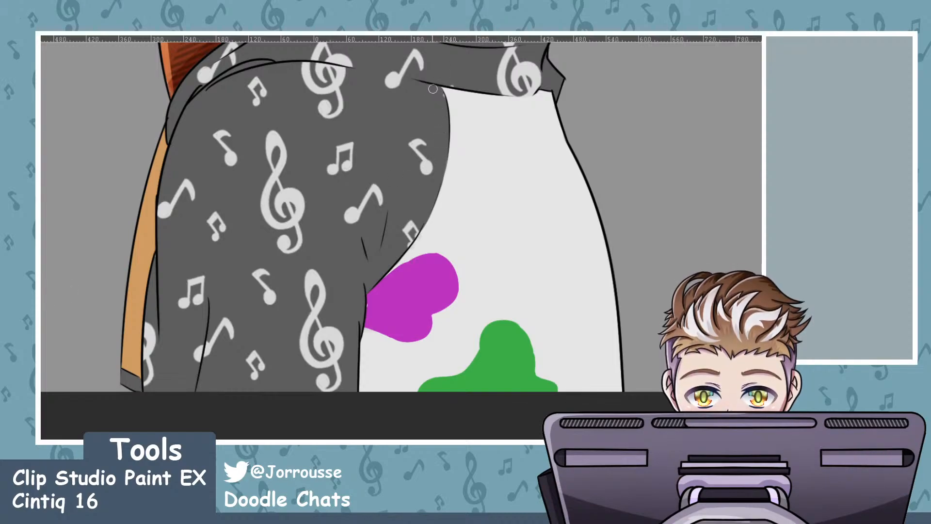
# Paint a small red spot against the upper sleeve seam and a curved red droplet just below it on the white panel
pyautogui.moveTo(451, 109)
pyautogui.mouseDown()
pyautogui.moveTo(445, 151)
pyautogui.moveTo(456, 225)
pyautogui.mouseUp()
pyautogui.hotkey('ctrl', 'z')
pyautogui.hotkey('ctrl', 'z')
pyautogui.hotkey('ctrl', 'z')
pyautogui.moveTo(460, 177)
pyautogui.mouseDown()
pyautogui.moveTo(484, 206)
pyautogui.moveTo(463, 175)
pyautogui.moveTo(470, 206)
pyautogui.moveTo(461, 193)
pyautogui.mouseUp()
pyautogui.hotkey('ctrl', 'z')
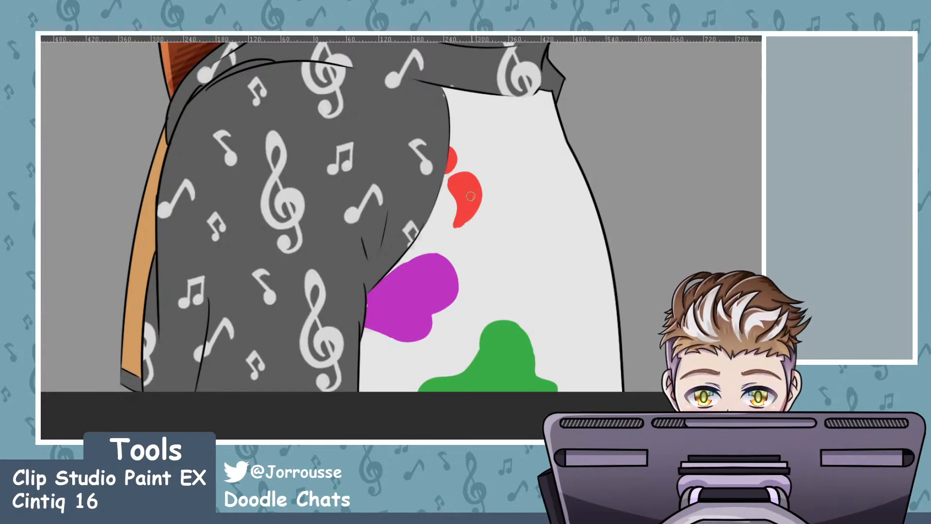
# Select the green blot on the white back panel with a freehand selection and move it slightly right along the lower edge
pyautogui.scroll(-9, 479, 278)
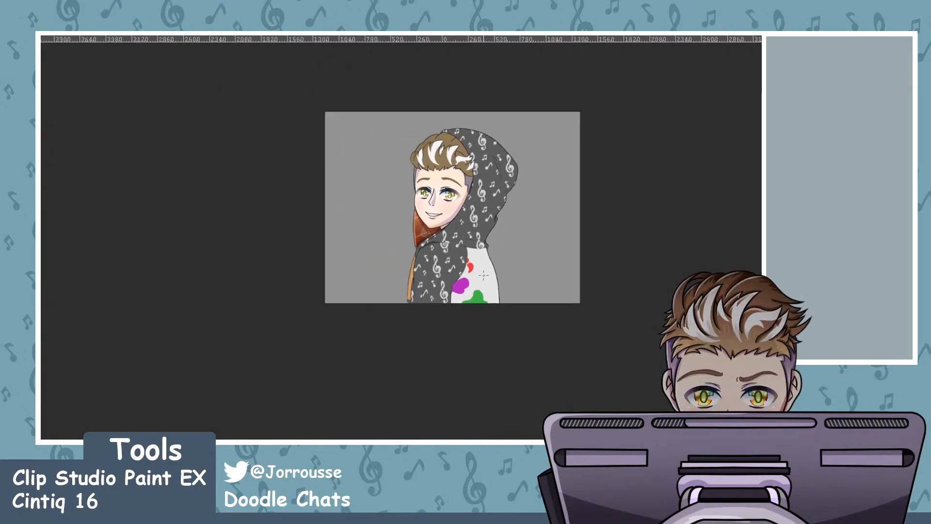
pyautogui.scroll(5, 484, 274)
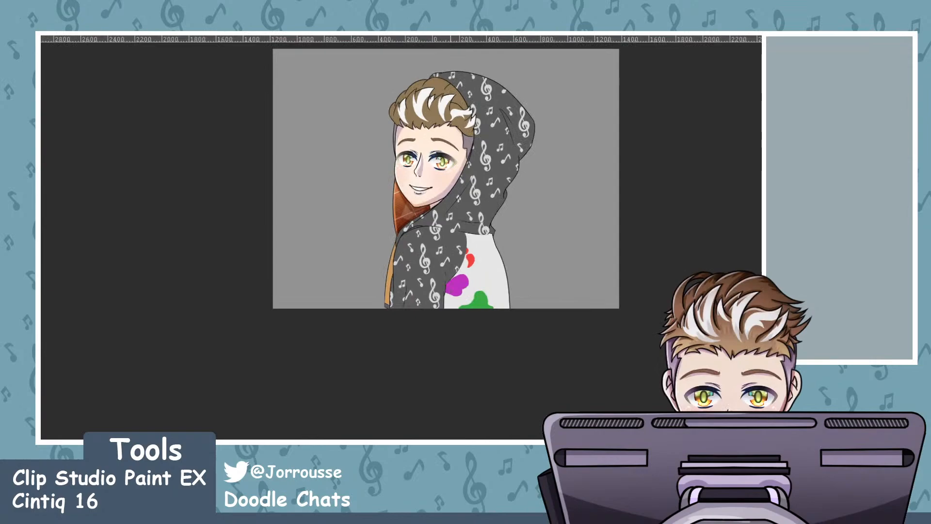
pyautogui.scroll(5, 481, 296)
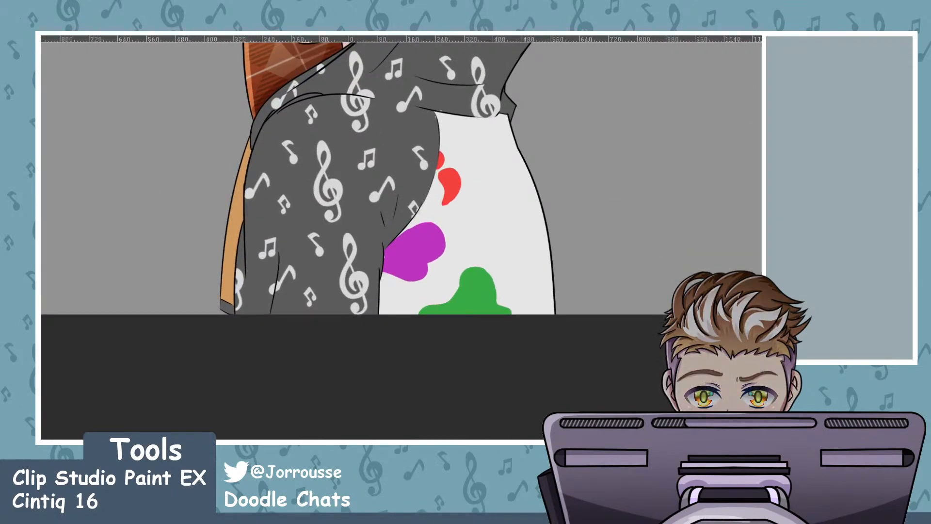
pyautogui.moveTo(388, 321); pyautogui.dragTo(516, 249)
pyautogui.scroll(3, 287, 225)
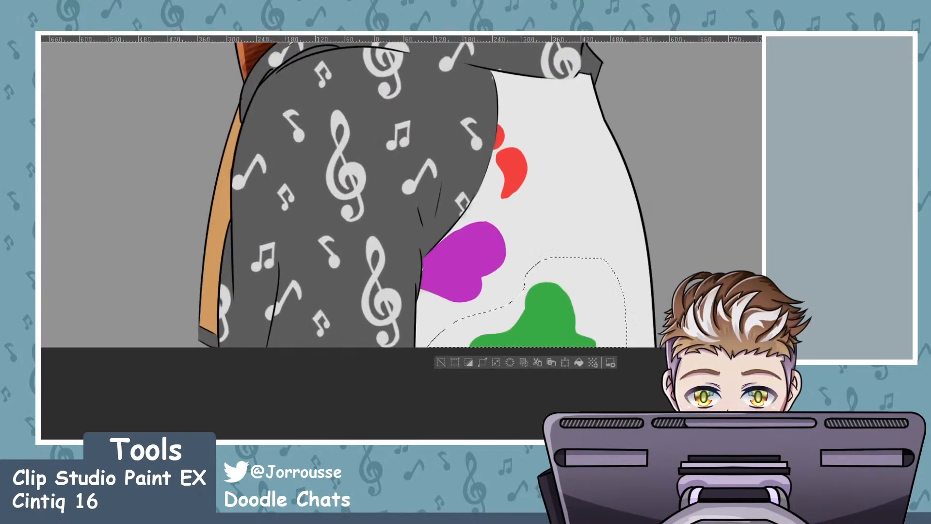
pyautogui.moveTo(544, 313); pyautogui.dragTo(577, 318)
pyautogui.scroll(-2, 558, 311)
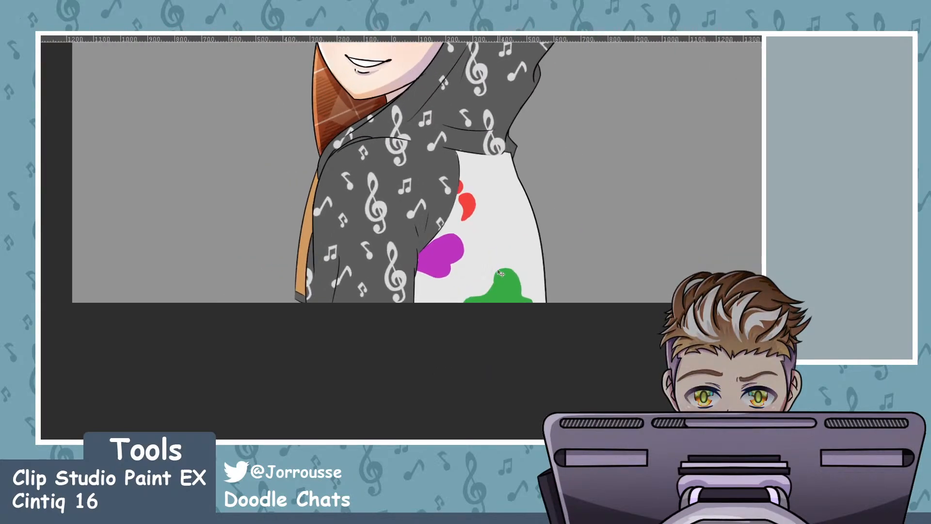
pyautogui.scroll(1, 507, 299)
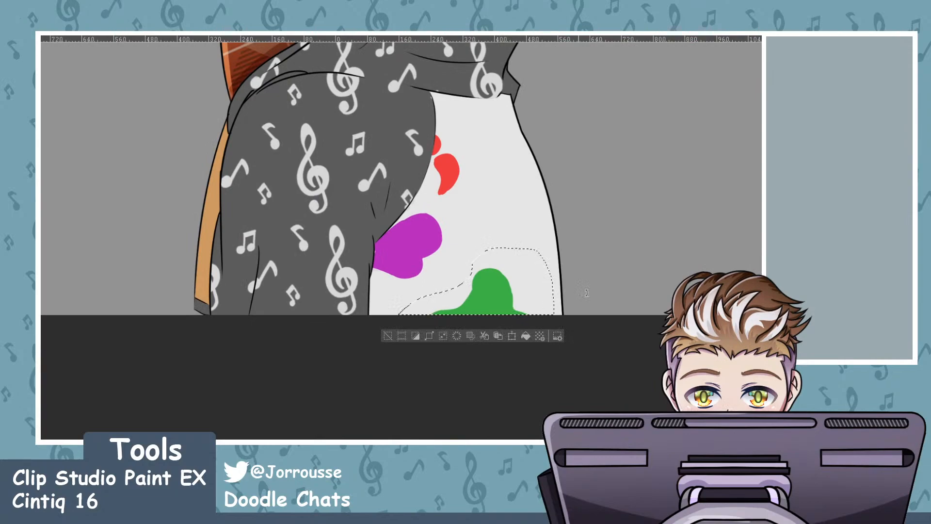
pyautogui.hotkey('ctrl', 't')
pyautogui.moveTo(585, 300); pyautogui.dragTo(598, 330)
pyautogui.moveTo(526, 301); pyautogui.dragTo(531, 305)
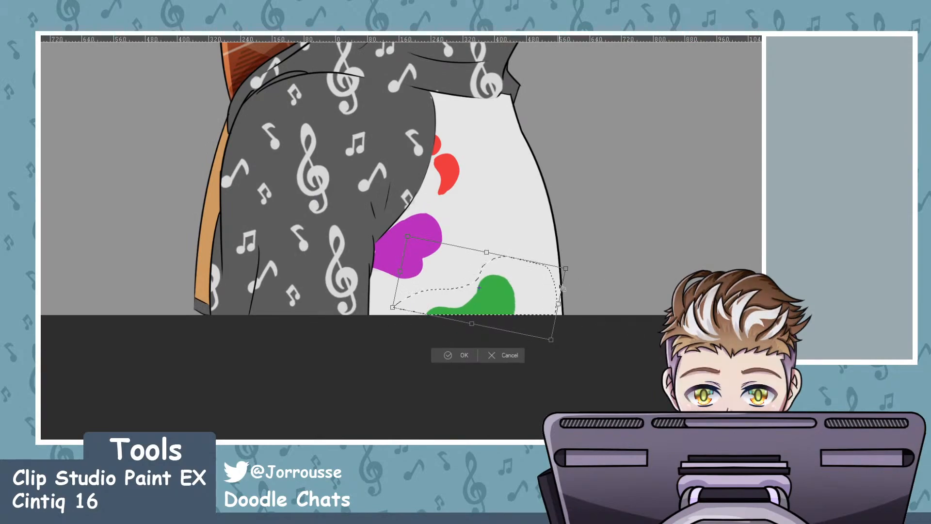
pyautogui.click(504, 353)
# Clear the selection around the green blot and shift the purple blot slightly down and to the left
pyautogui.hotkey('ctrl', 'd')
pyautogui.scroll(1, 428, 245)
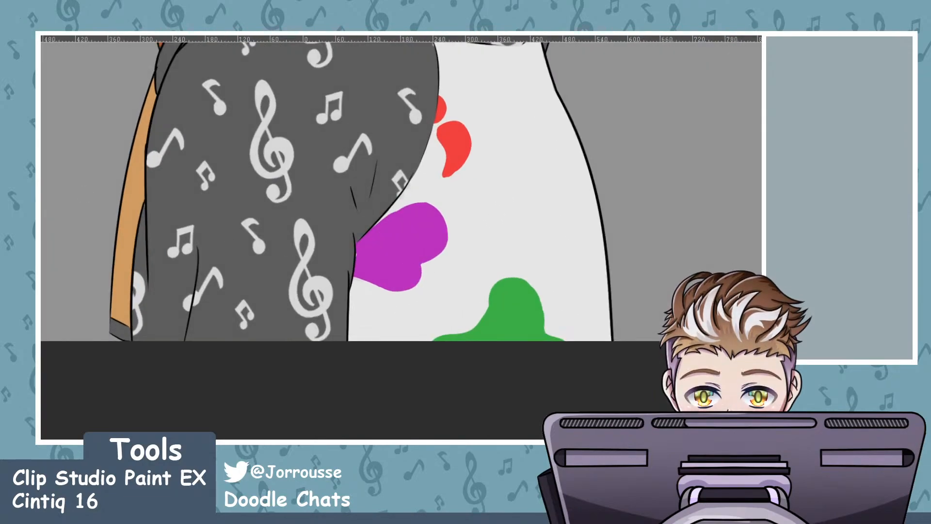
pyautogui.moveTo(464, 254)
pyautogui.mouseDown()
pyautogui.moveTo(339, 192)
pyautogui.moveTo(315, 269)
pyautogui.mouseUp()
pyautogui.moveTo(336, 207); pyautogui.dragTo(331, 213)
# Examine how the paint blots on the back panel look against the whole character
pyautogui.scroll(-6, 408, 238)
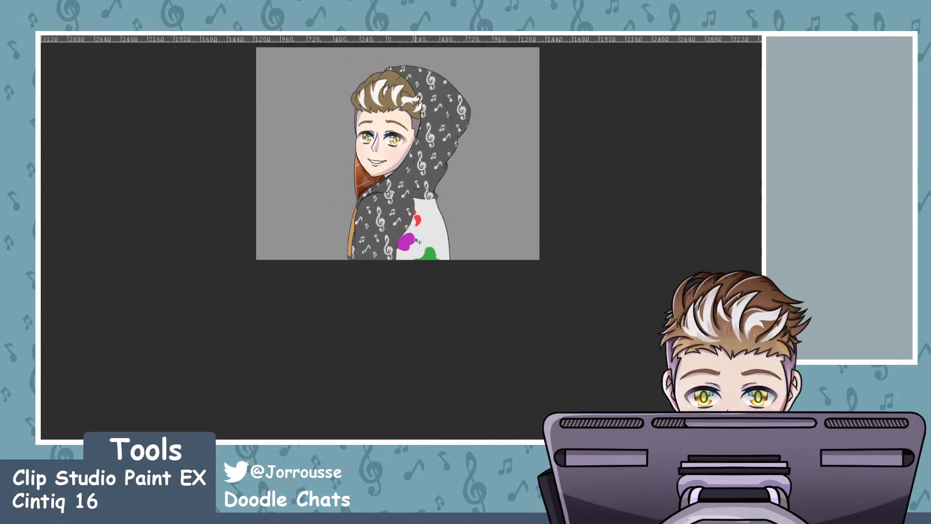
pyautogui.scroll(6, 436, 236)
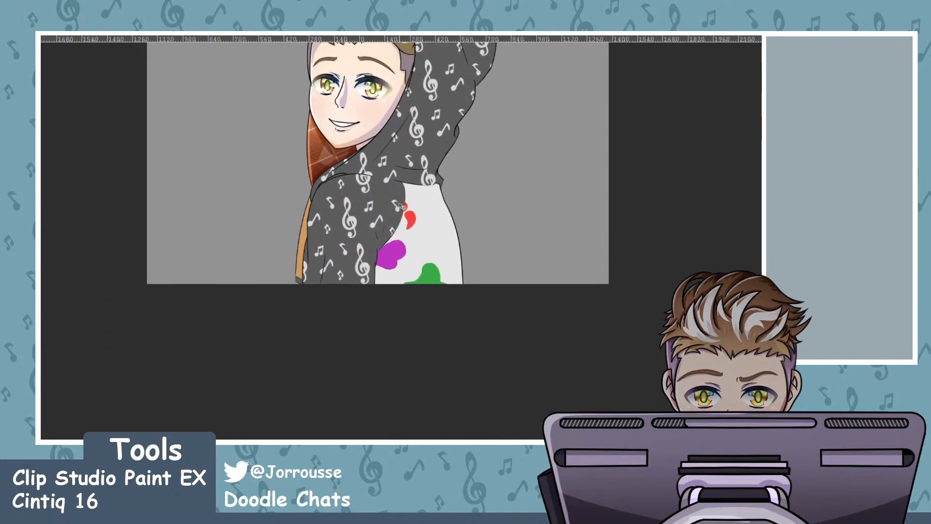
pyautogui.scroll(-1, 414, 233)
pyautogui.scroll(-3, 414, 233)
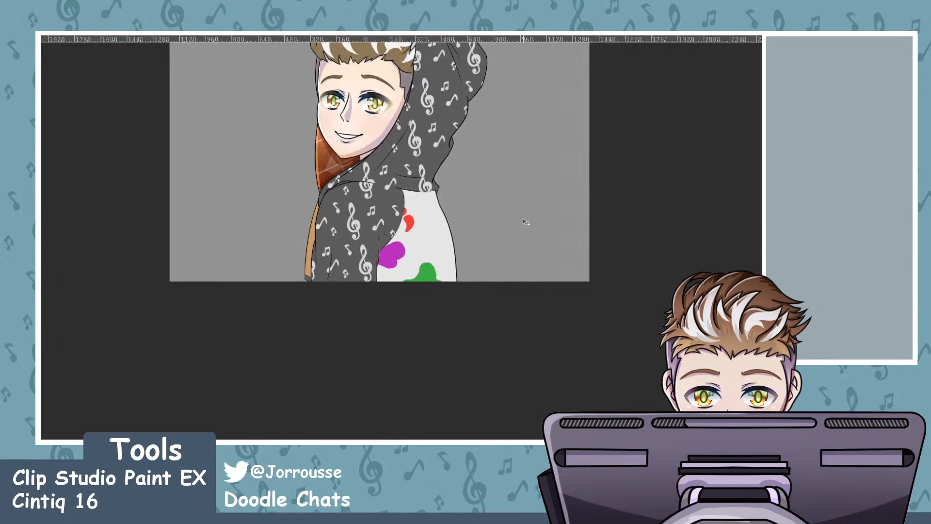
pyautogui.scroll(2, 491, 213)
pyautogui.scroll(-2, 441, 265)
pyautogui.scroll(2, 353, 98)
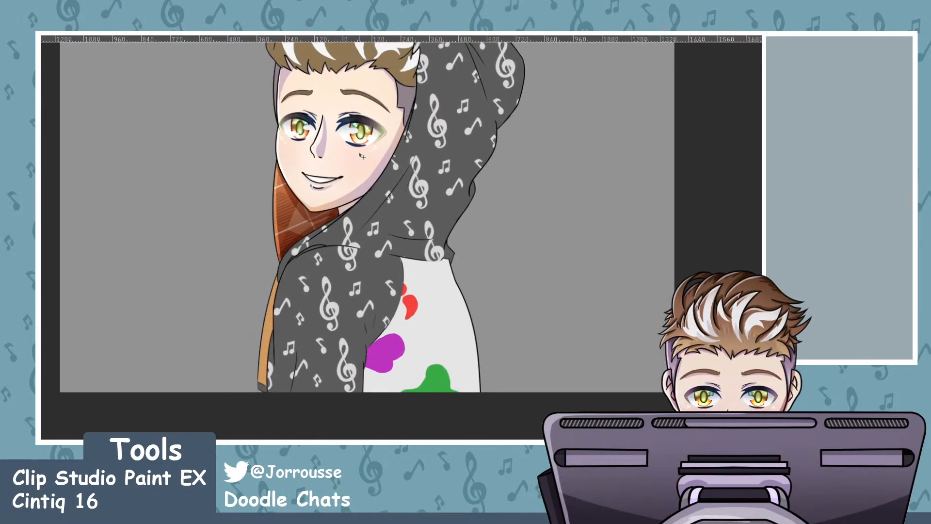
pyautogui.scroll(-2, 359, 153)
# Hide the hoodie's dark music-note colouring and paint a darker purple shadow inside the right half of the purple blot
pyautogui.scroll(1, 351, 108)
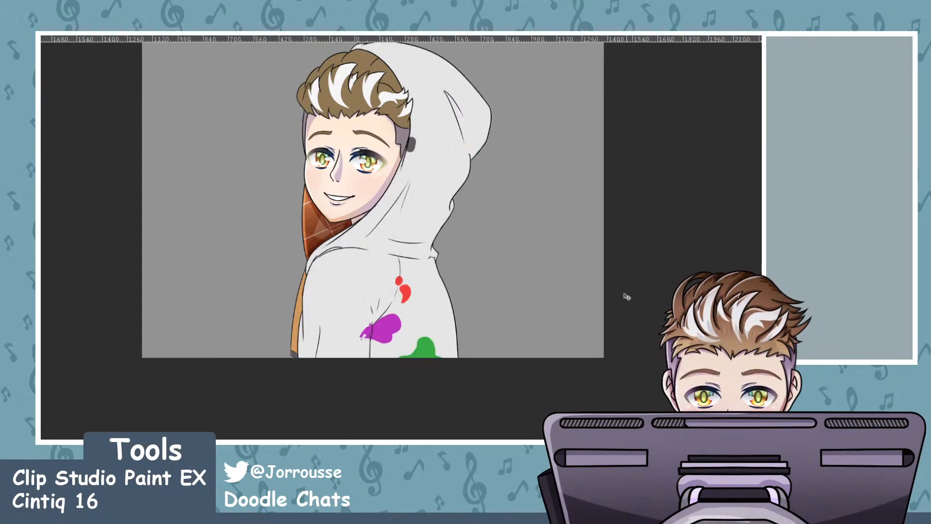
pyautogui.scroll(2, 502, 325)
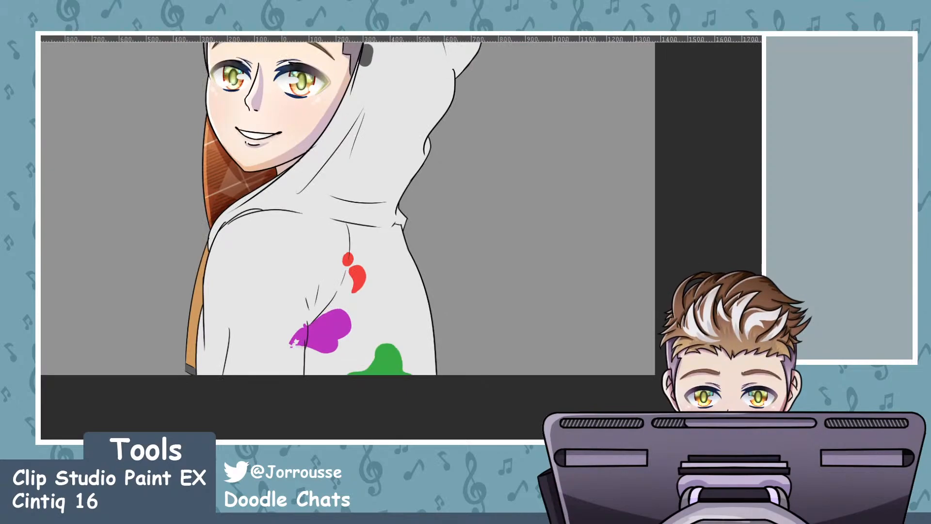
pyautogui.scroll(2, 323, 321)
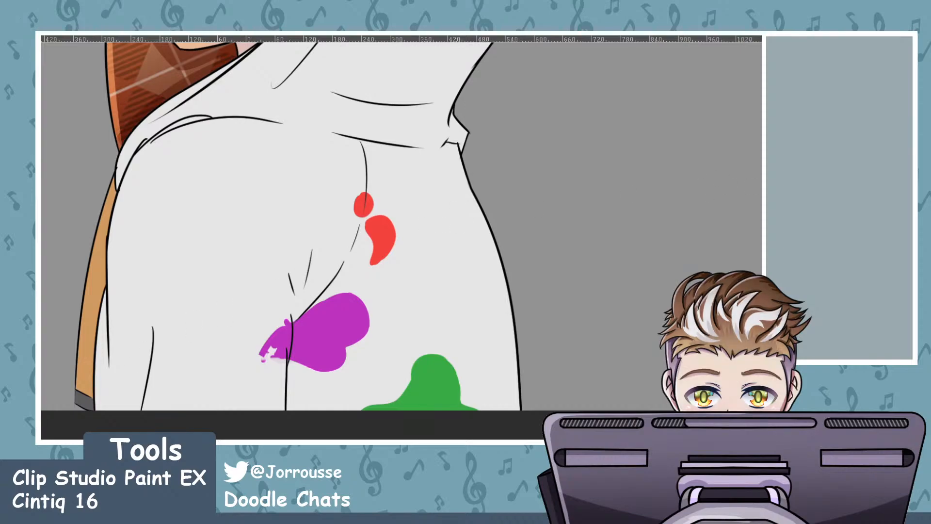
pyautogui.moveTo(334, 283)
pyautogui.mouseDown()
pyautogui.moveTo(353, 313)
pyautogui.moveTo(345, 354)
pyautogui.moveTo(351, 311)
pyautogui.moveTo(342, 351)
pyautogui.moveTo(337, 296)
pyautogui.moveTo(332, 372)
pyautogui.moveTo(343, 295)
pyautogui.moveTo(343, 369)
pyautogui.mouseUp()
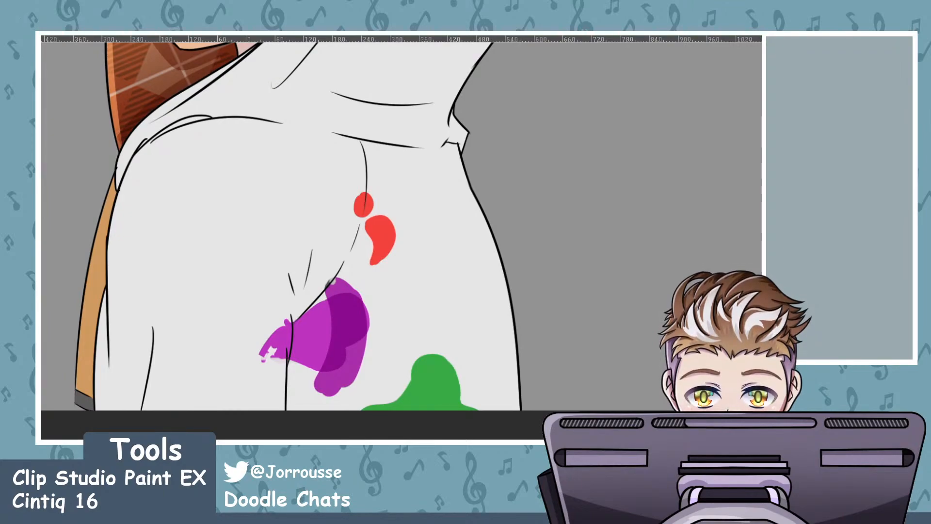
pyautogui.hotkey('ctrl', 'z')
pyautogui.hotkey('ctrl', 'z')
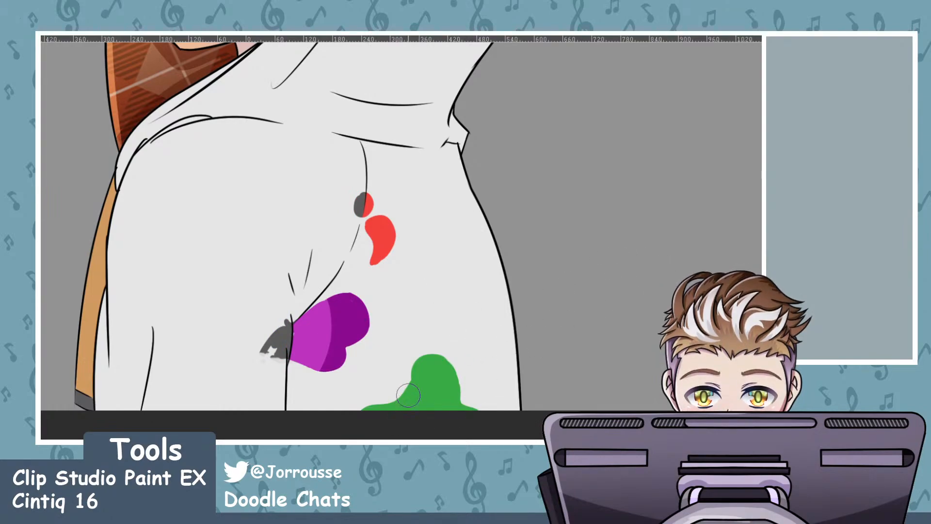
# Paint darker shadows on the right sides of the green blot and red droplet, and blend the shadow edges on all the blots
pyautogui.moveTo(398, 366)
pyautogui.mouseDown()
pyautogui.moveTo(472, 438)
pyautogui.moveTo(412, 350)
pyautogui.moveTo(470, 396)
pyautogui.mouseUp()
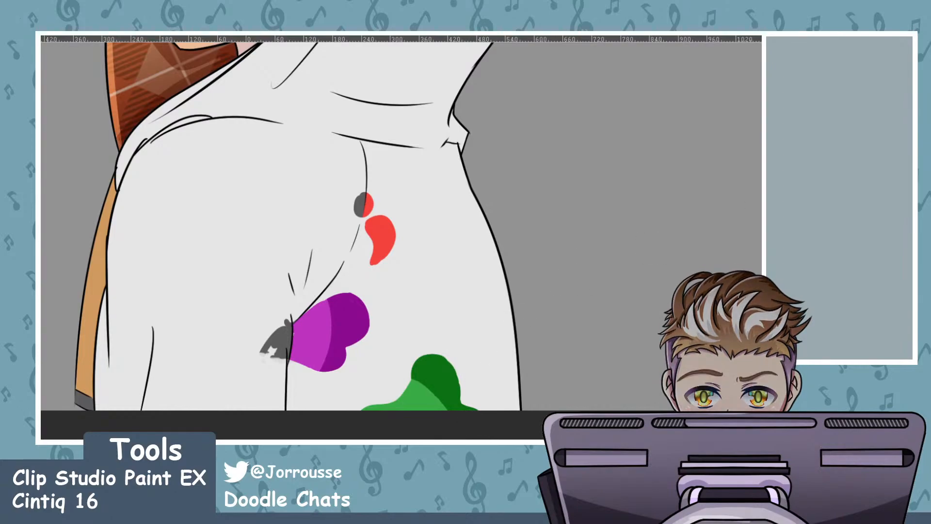
pyautogui.moveTo(383, 230); pyautogui.dragTo(375, 262)
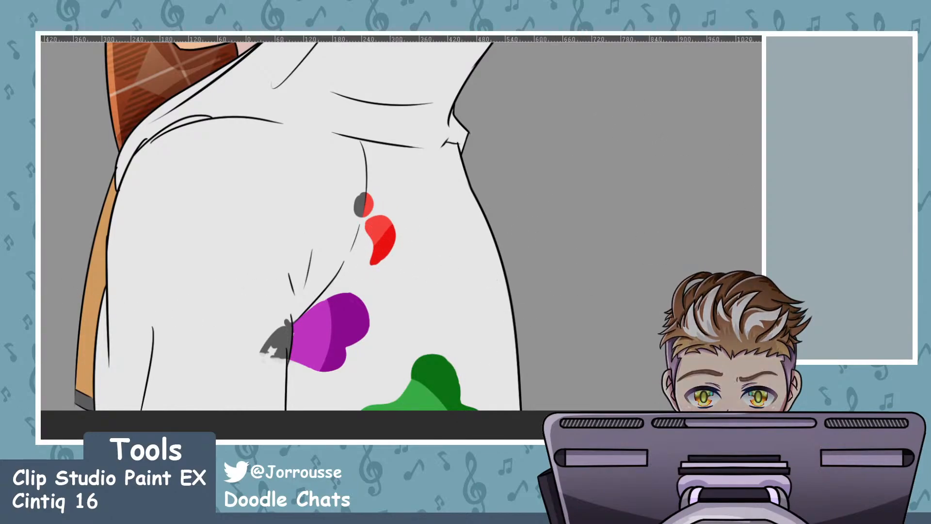
pyautogui.moveTo(388, 225); pyautogui.dragTo(375, 241)
pyautogui.moveTo(327, 303); pyautogui.dragTo(325, 363)
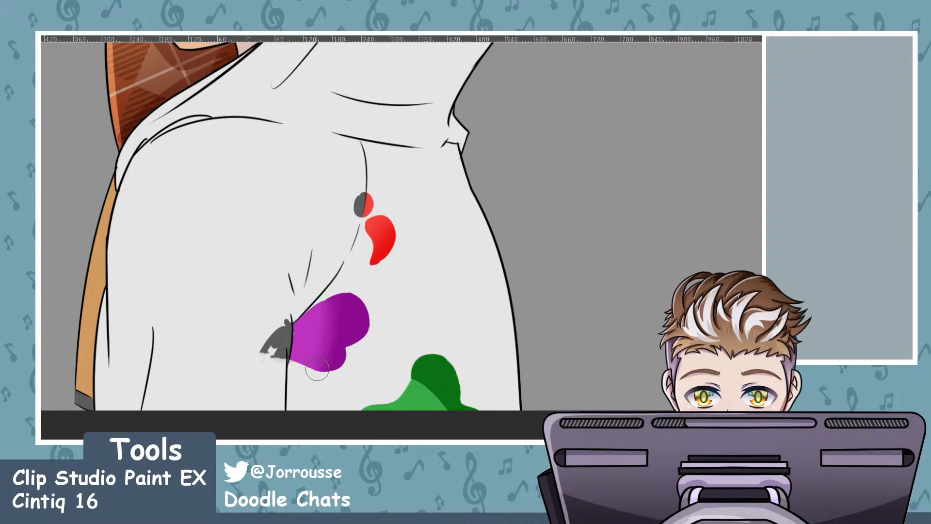
pyautogui.moveTo(410, 359)
pyautogui.mouseDown()
pyautogui.moveTo(435, 416)
pyautogui.moveTo(425, 356)
pyautogui.mouseUp()
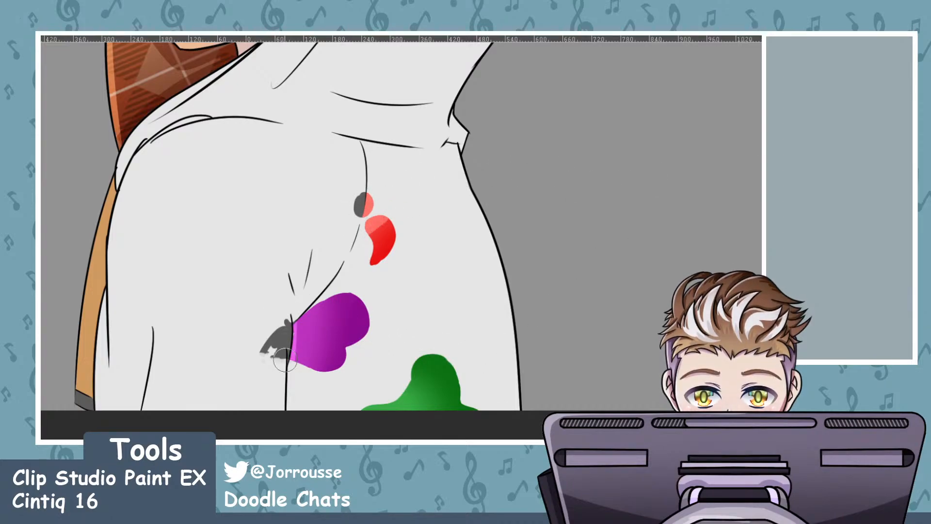
# Paint lighter tones on the left parts of the purple and green blots and blend them, including the light tone on the red droplet
pyautogui.moveTo(304, 315); pyautogui.dragTo(287, 350)
pyautogui.hotkey('ctrl', 'z')
pyautogui.moveTo(297, 313); pyautogui.dragTo(291, 361)
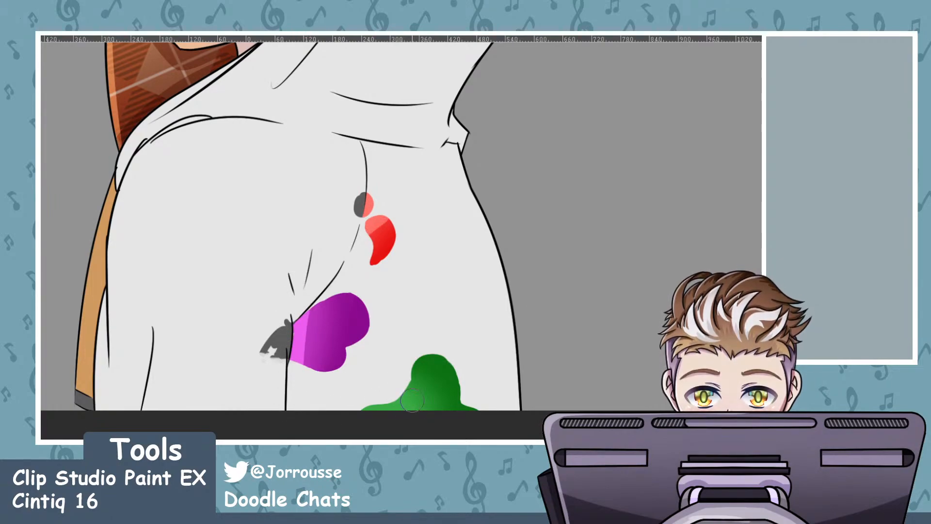
pyautogui.moveTo(355, 411)
pyautogui.mouseDown()
pyautogui.moveTo(371, 421)
pyautogui.moveTo(402, 407)
pyautogui.mouseUp()
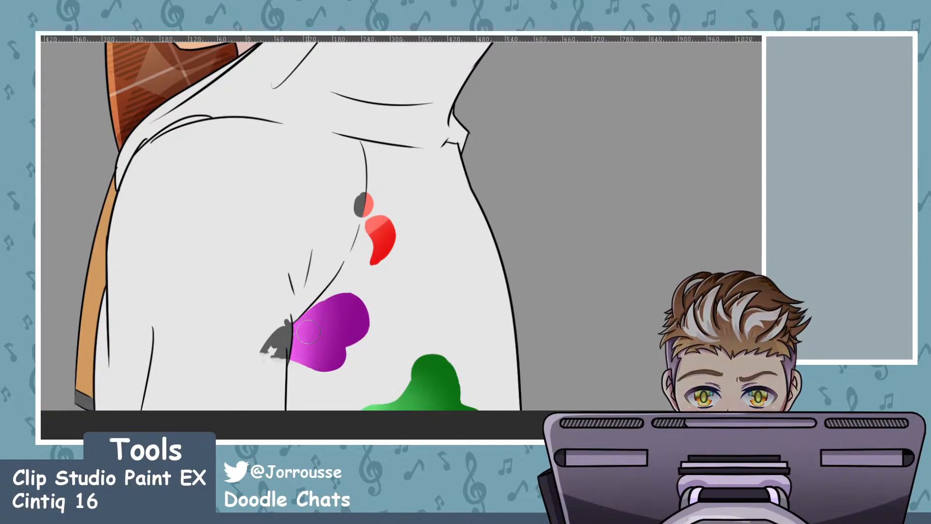
pyautogui.moveTo(372, 232); pyautogui.dragTo(397, 206)
# Paint a light green rim along the left and upper edges of the green blot, redoing the stroke for a cleaner contour
pyautogui.scroll(-4, 451, 264)
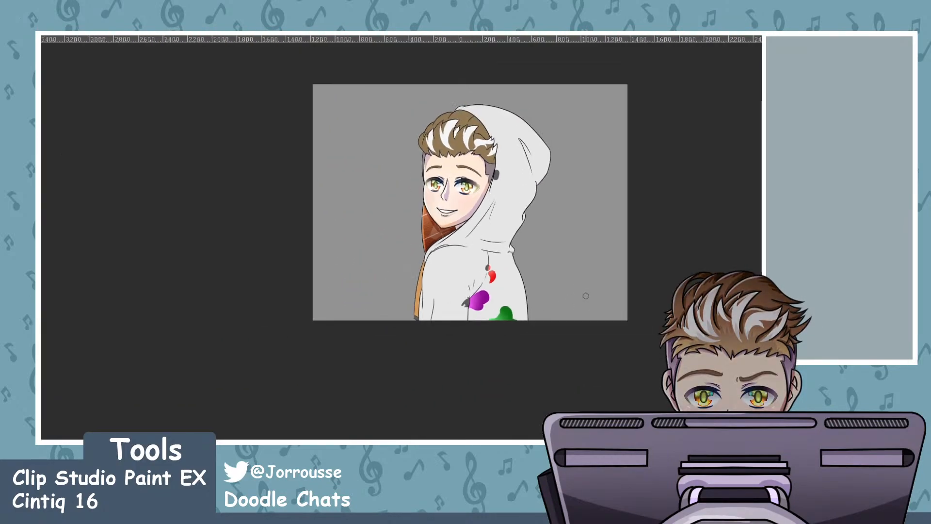
pyautogui.scroll(5, 586, 295)
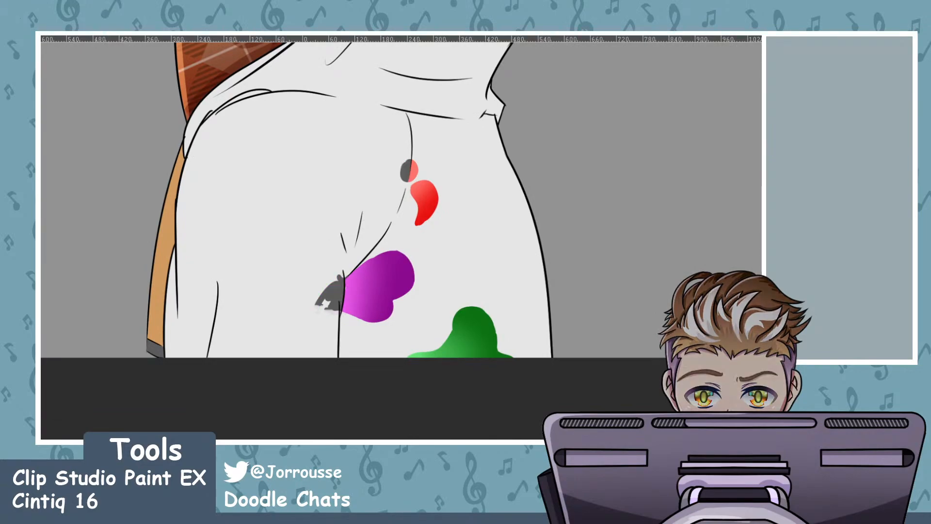
pyautogui.scroll(3, 330, 262)
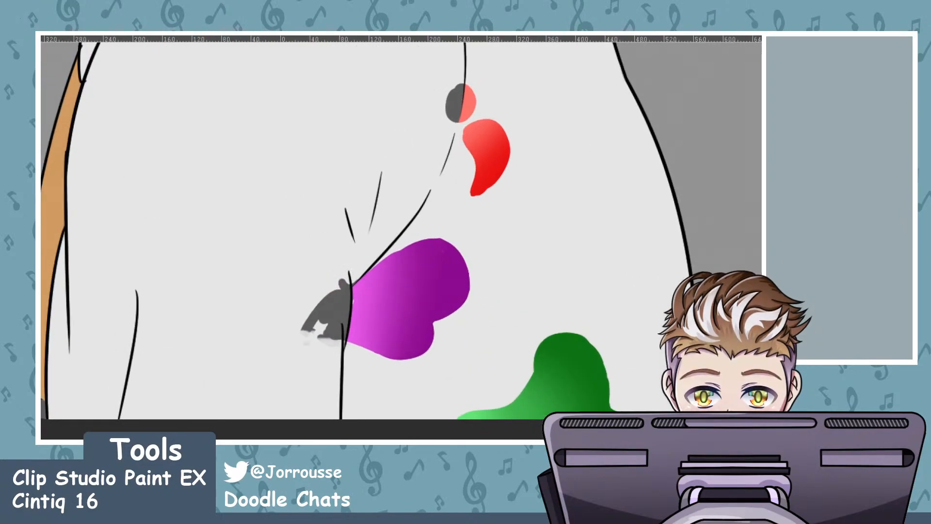
pyautogui.scroll(2, 398, 218)
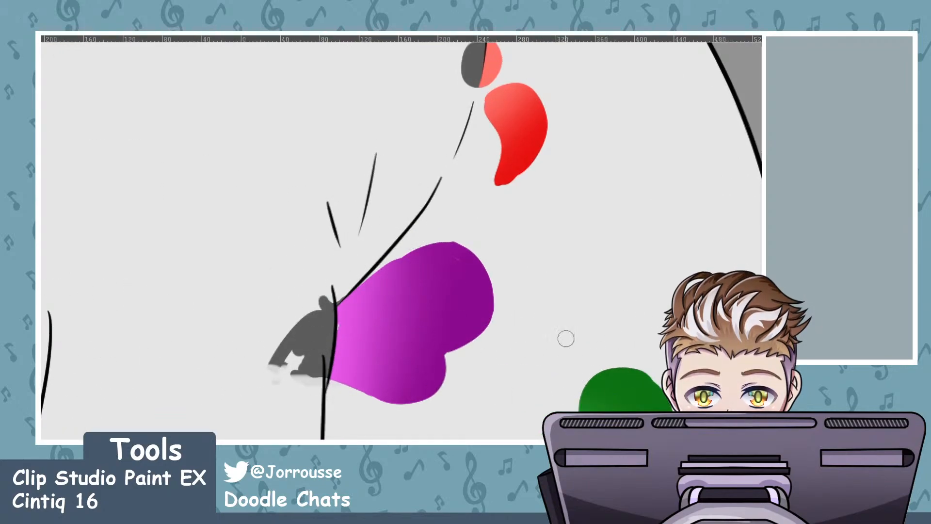
pyautogui.hotkey('ctrl', 'z')
pyautogui.moveTo(641, 364)
pyautogui.mouseDown()
pyautogui.moveTo(585, 407)
pyautogui.moveTo(616, 372)
pyautogui.moveTo(586, 406)
pyautogui.mouseUp()
pyautogui.scroll(-3, 498, 403)
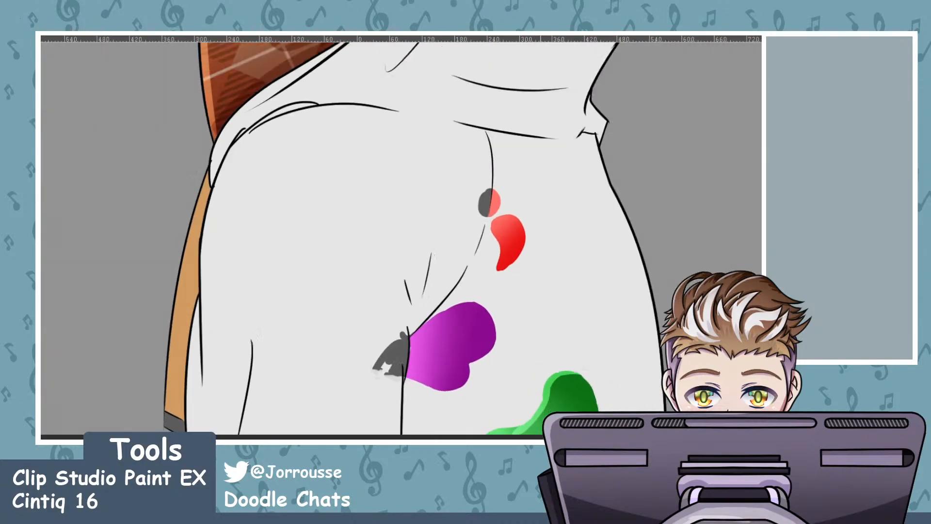
pyautogui.scroll(5, 533, 417)
pyautogui.moveTo(565, 300)
pyautogui.mouseDown()
pyautogui.moveTo(547, 355)
pyautogui.moveTo(562, 337)
pyautogui.moveTo(529, 389)
pyautogui.moveTo(481, 422)
pyautogui.moveTo(498, 423)
pyautogui.moveTo(408, 442)
pyautogui.moveTo(518, 418)
pyautogui.moveTo(475, 431)
pyautogui.moveTo(527, 410)
pyautogui.moveTo(491, 427)
pyautogui.moveTo(558, 374)
pyautogui.moveTo(524, 410)
pyautogui.moveTo(556, 343)
pyautogui.mouseUp()
pyautogui.hotkey('ctrl', 'z')
pyautogui.hotkey('ctrl', 'z')
pyautogui.moveTo(545, 378); pyautogui.dragTo(561, 326)
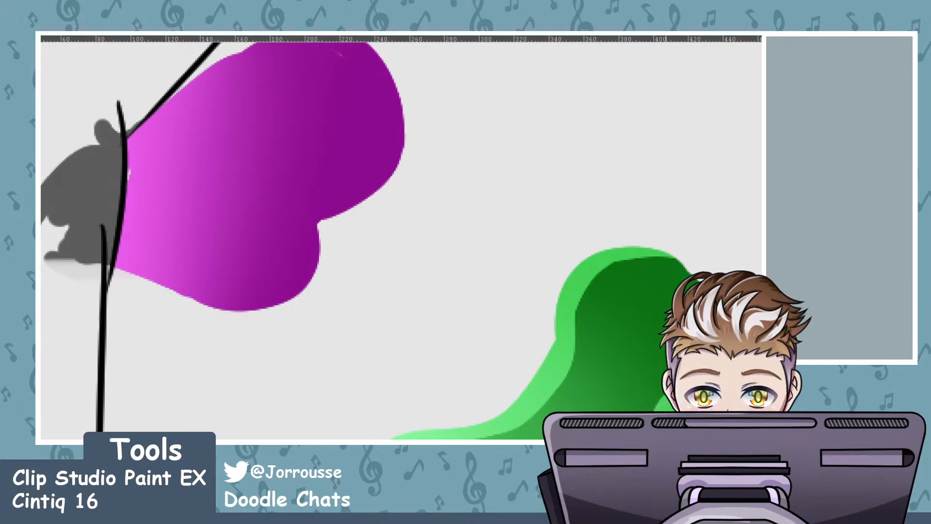
# Paint small light green highlight spots inside the green blot
pyautogui.moveTo(607, 306); pyautogui.dragTo(613, 294)
pyautogui.scroll(-8, 507, 359)
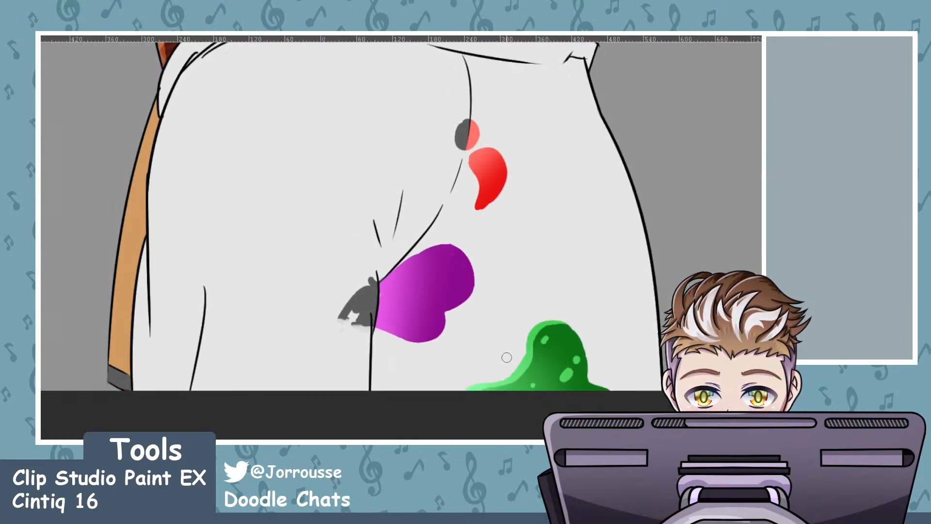
pyautogui.scroll(-3, 503, 369)
# Thin the light green rim along the left and upper edges of the green blot
pyautogui.scroll(10, 562, 355)
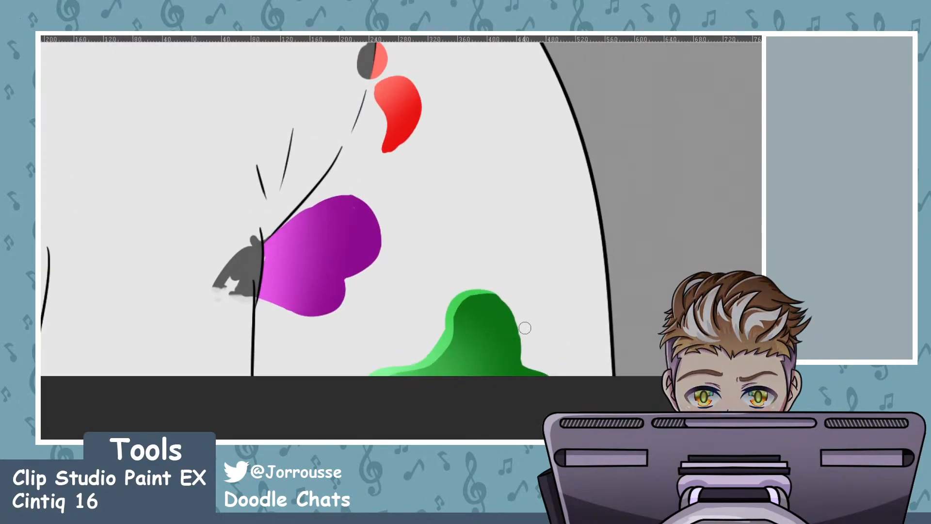
pyautogui.scroll(3, 526, 326)
pyautogui.moveTo(415, 281)
pyautogui.mouseDown()
pyautogui.moveTo(396, 275)
pyautogui.moveTo(407, 278)
pyautogui.mouseUp()
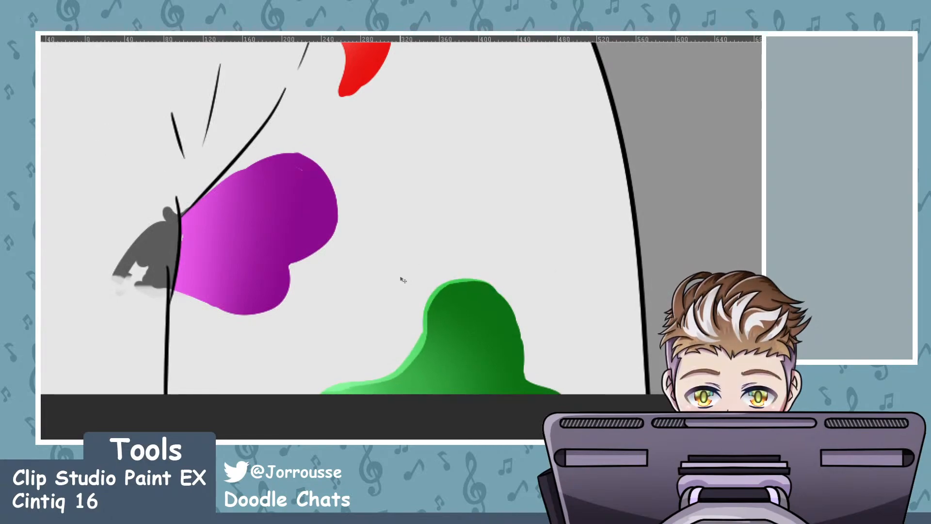
# Paint a lighter rim along the upper edge of the purple blot and the inner left edge of the red droplet
pyautogui.scroll(-6, 404, 280)
pyautogui.scroll(3, 416, 299)
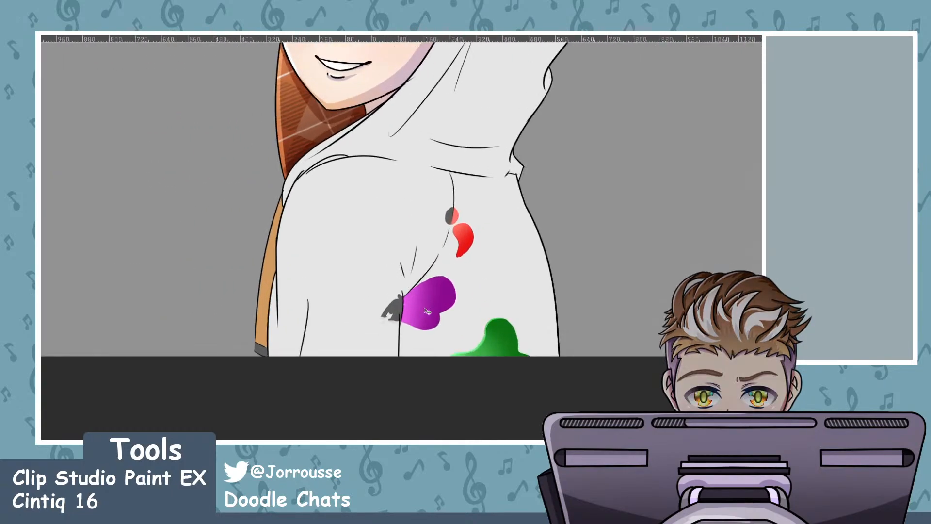
pyautogui.scroll(2, 416, 300)
pyautogui.scroll(3, 433, 291)
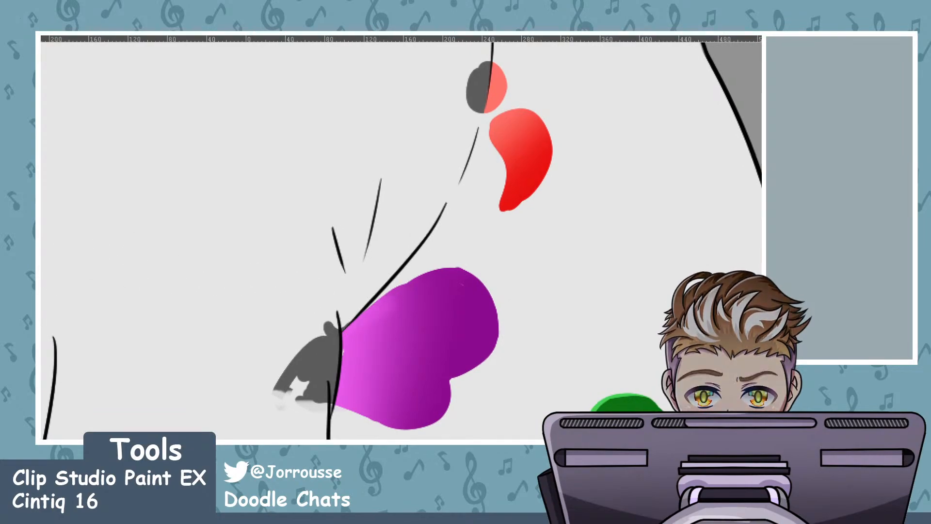
pyautogui.moveTo(322, 343)
pyautogui.mouseDown()
pyautogui.moveTo(398, 290)
pyautogui.moveTo(373, 309)
pyautogui.moveTo(504, 248)
pyautogui.moveTo(438, 261)
pyautogui.moveTo(393, 298)
pyautogui.moveTo(429, 271)
pyautogui.moveTo(416, 281)
pyautogui.moveTo(476, 262)
pyautogui.moveTo(443, 271)
pyautogui.moveTo(489, 273)
pyautogui.mouseUp()
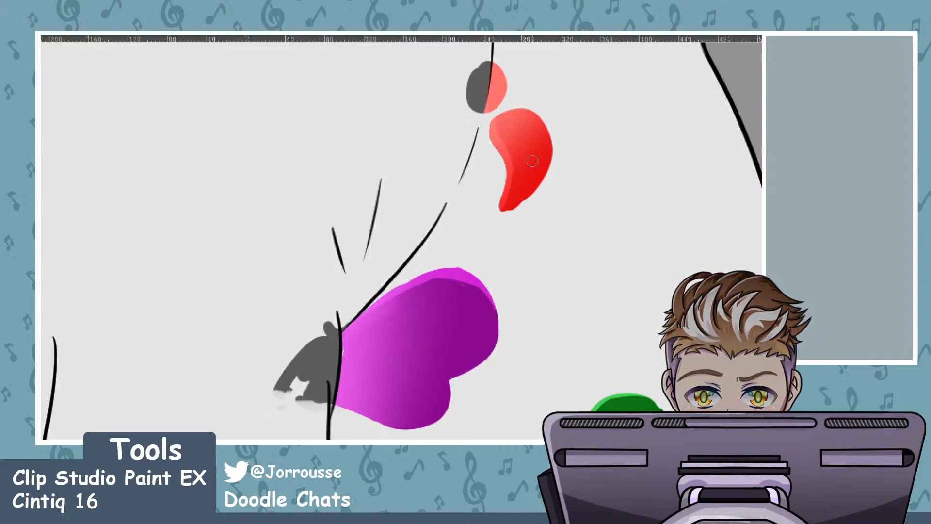
# Repaint the purple blot's upper rim in a lighter pink, redoing strokes for a smooth inner contour
pyautogui.hotkey('ctrl', '-')
pyautogui.hotkey('ctrl', '-')
pyautogui.hotkey('ctrl', '-')
pyautogui.hotkey('ctrl', '-')
pyautogui.hotkey('ctrl', '+')
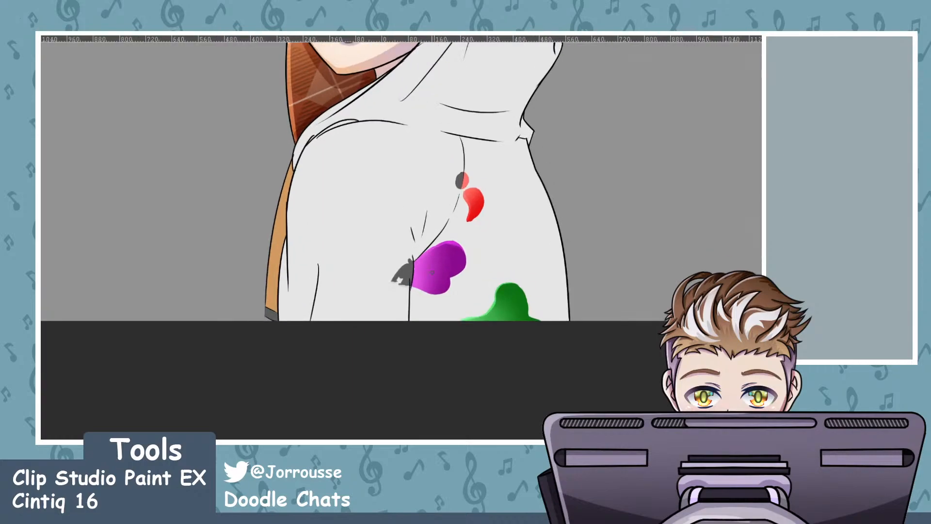
pyautogui.scroll(4, 425, 273)
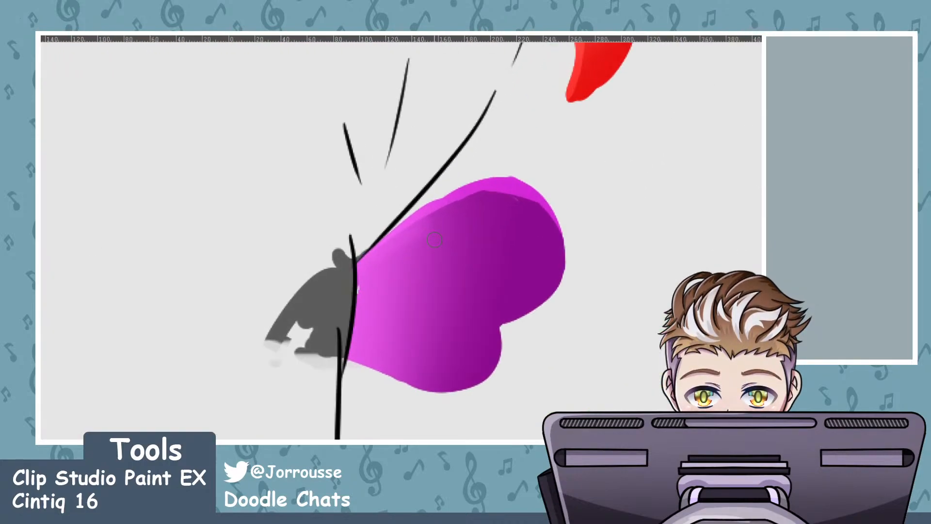
pyautogui.moveTo(369, 250)
pyautogui.mouseDown()
pyautogui.moveTo(387, 243)
pyautogui.moveTo(343, 270)
pyautogui.moveTo(433, 204)
pyautogui.moveTo(395, 230)
pyautogui.moveTo(489, 188)
pyautogui.mouseUp()
pyautogui.hotkey('ctrl', 'z')
pyautogui.moveTo(442, 206)
pyautogui.mouseDown()
pyautogui.moveTo(516, 187)
pyautogui.moveTo(562, 232)
pyautogui.mouseUp()
pyautogui.moveTo(526, 192); pyautogui.dragTo(572, 266)
pyautogui.hotkey('ctrl', 'z')
pyautogui.moveTo(485, 187)
pyautogui.mouseDown()
pyautogui.moveTo(528, 188)
pyautogui.moveTo(516, 181)
pyautogui.mouseUp()
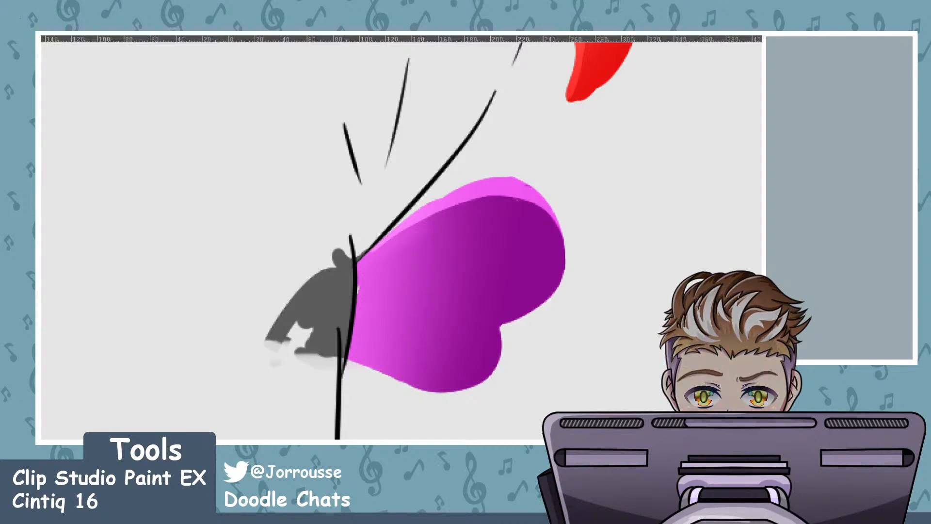
pyautogui.hotkey('ctrl', 'z')
pyautogui.hotkey('ctrl', 'y')
# Paint small light pink highlight spots inside the purple blot near its right lobe, lower lobe and left side
pyautogui.moveTo(521, 245)
pyautogui.mouseDown()
pyautogui.moveTo(512, 251)
pyautogui.moveTo(520, 258)
pyautogui.mouseUp()
pyautogui.click(505, 270)
pyautogui.hotkey('ctrl', 'z')
pyautogui.hotkey('ctrl', 'z')
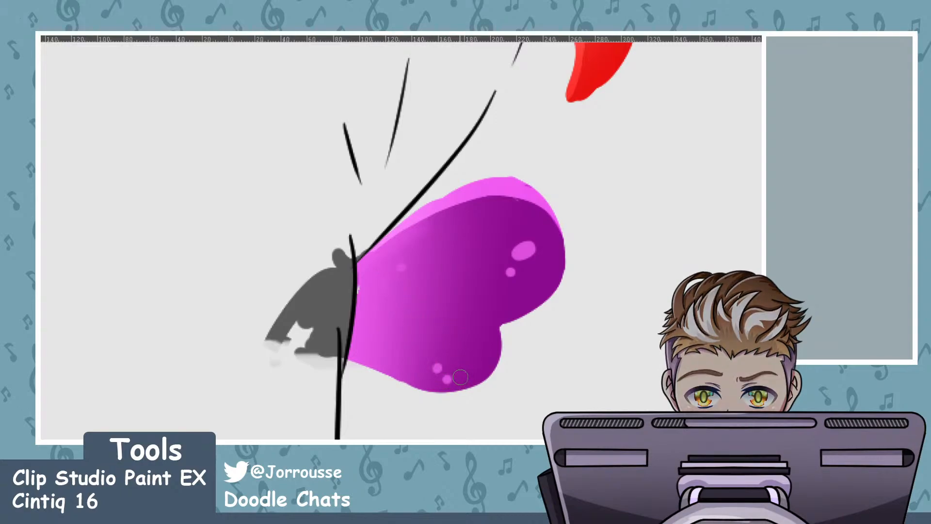
pyautogui.scroll(-6, 561, 302)
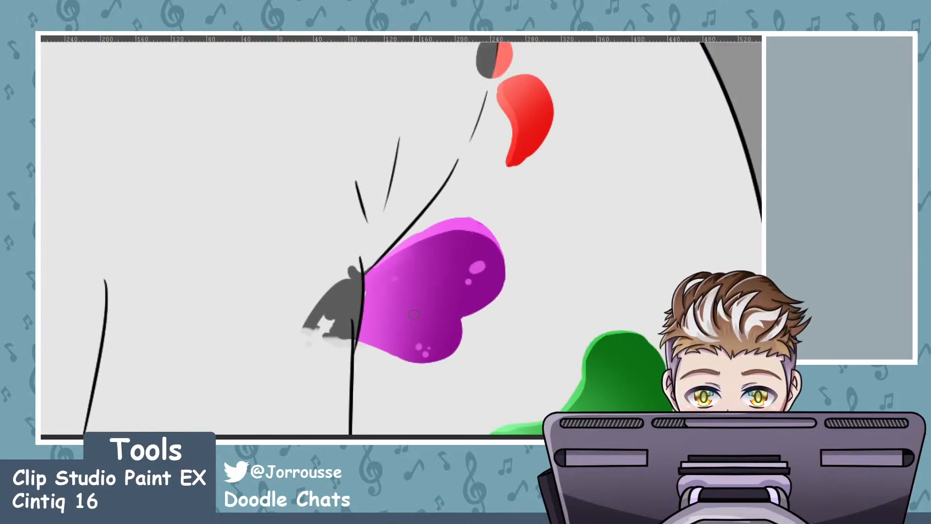
# Paint light green highlight spots at the top and lower right of the green blot, redoing misplaced ones
pyautogui.scroll(3, 450, 351)
pyautogui.scroll(4, 449, 350)
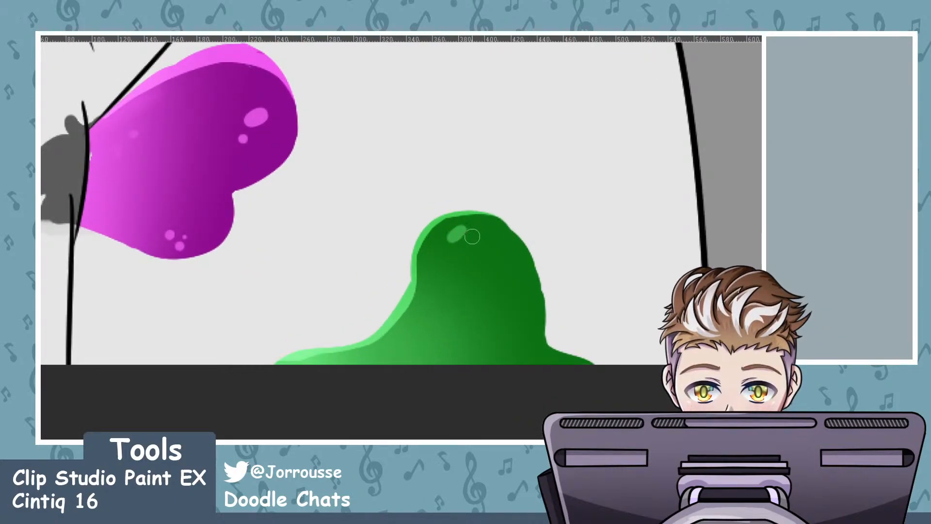
pyautogui.moveTo(469, 237); pyautogui.dragTo(471, 235)
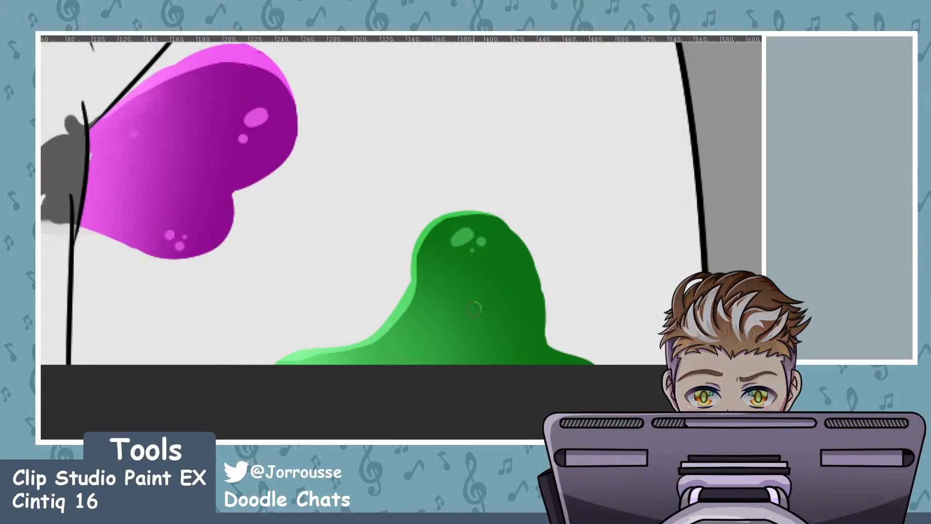
pyautogui.click(527, 357)
pyautogui.hotkey('ctrl', 'z')
pyautogui.moveTo(536, 359); pyautogui.dragTo(539, 359)
pyautogui.hotkey('ctrl', 'z')
pyautogui.moveTo(537, 315)
pyautogui.mouseDown()
pyautogui.moveTo(533, 345)
pyautogui.moveTo(537, 315)
pyautogui.mouseUp()
pyautogui.hotkey('ctrl', 'z')
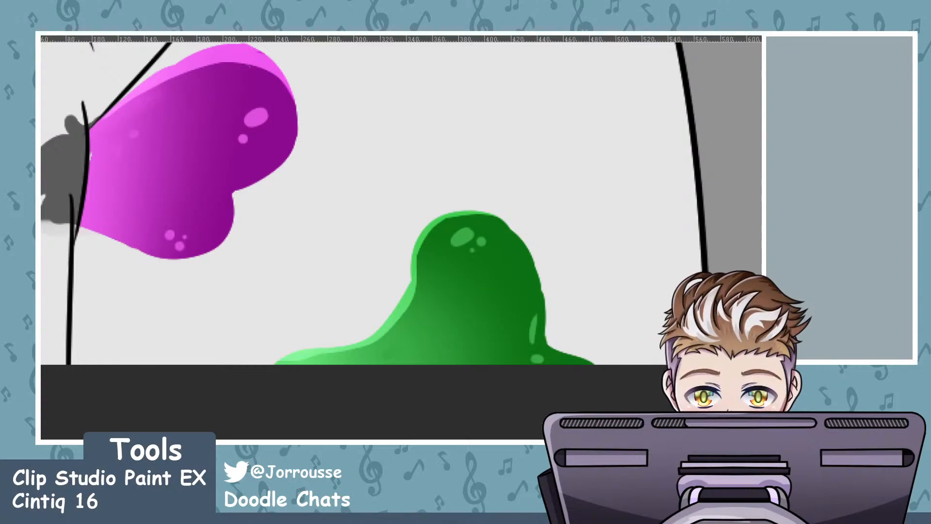
# Examine the highlights on the three paint blots against the whole character at several zoom levels
pyautogui.scroll(-6, 470, 244)
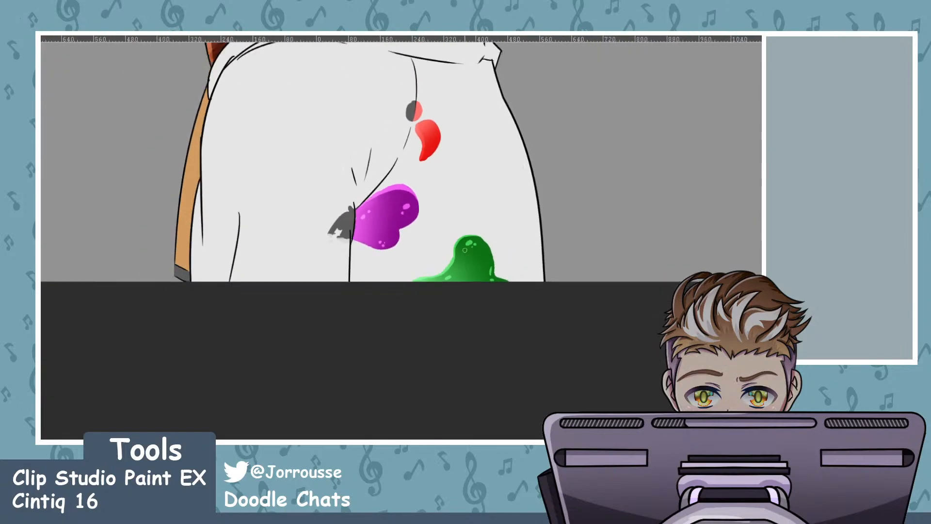
pyautogui.scroll(-2, 483, 231)
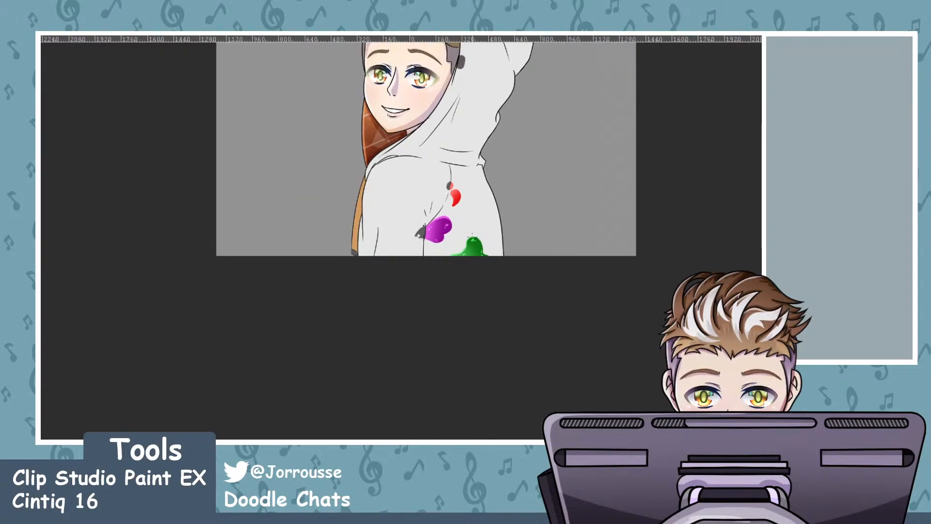
pyautogui.scroll(4, 506, 230)
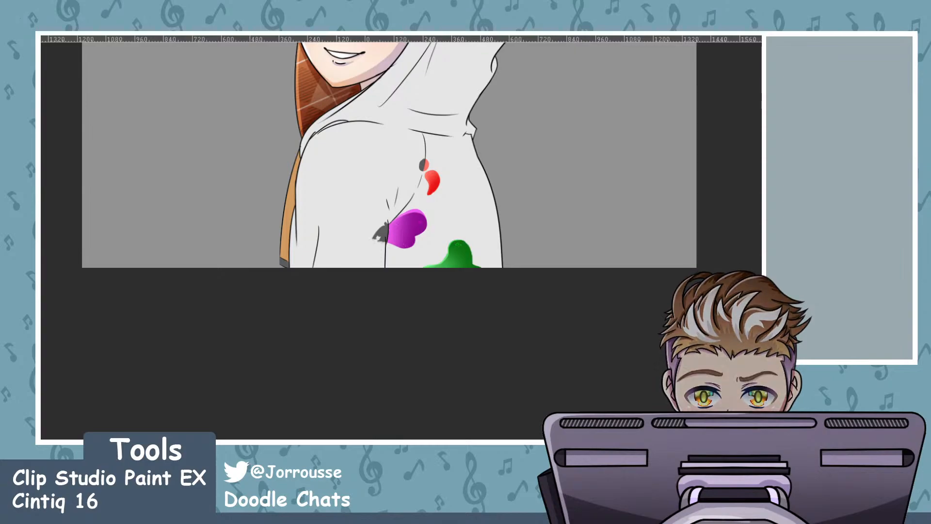
pyautogui.scroll(-5, 477, 240)
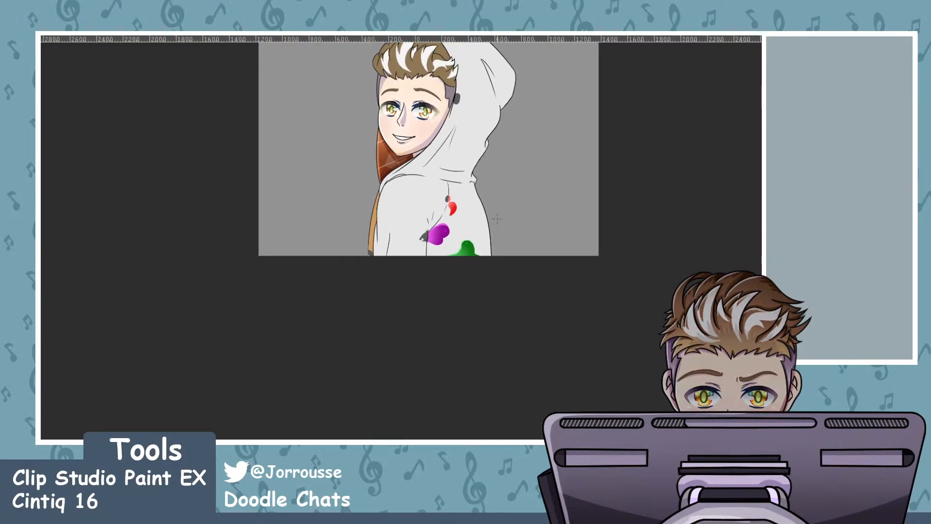
pyautogui.scroll(2, 482, 219)
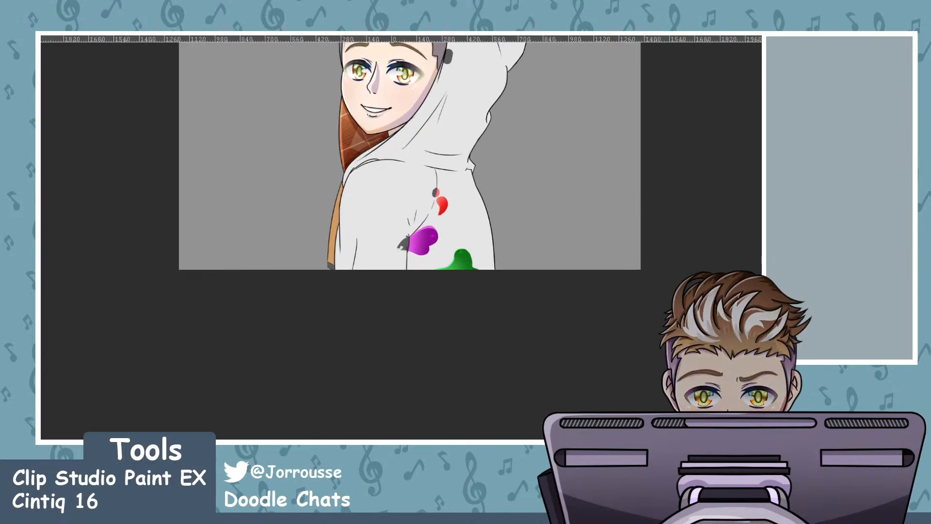
pyautogui.scroll(2, 446, 217)
pyautogui.scroll(-1, 445, 216)
pyautogui.scroll(-1, 445, 217)
pyautogui.scroll(4, 490, 230)
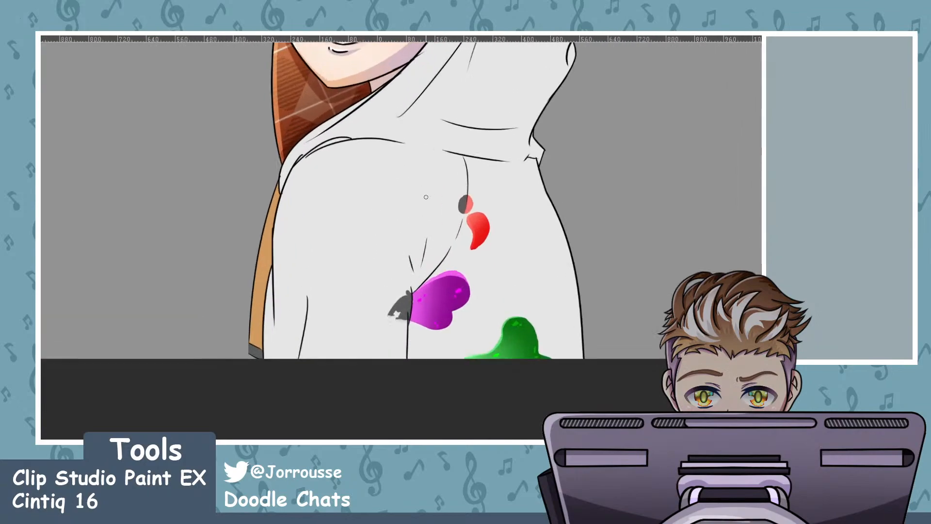
# Paint highlight spots at both ends of the red droplet and recolour the blots' highlight spots white
pyautogui.scroll(3, 490, 230)
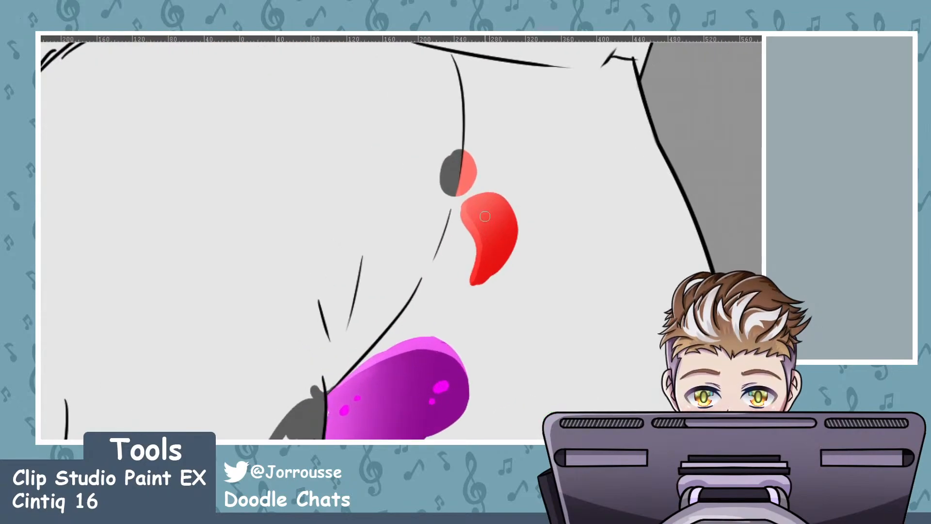
pyautogui.hotkey('ctrl', 'z')
pyautogui.moveTo(496, 224); pyautogui.dragTo(496, 233)
pyautogui.hotkey('ctrl', 'z')
pyautogui.click(492, 263)
pyautogui.click(694, 202)
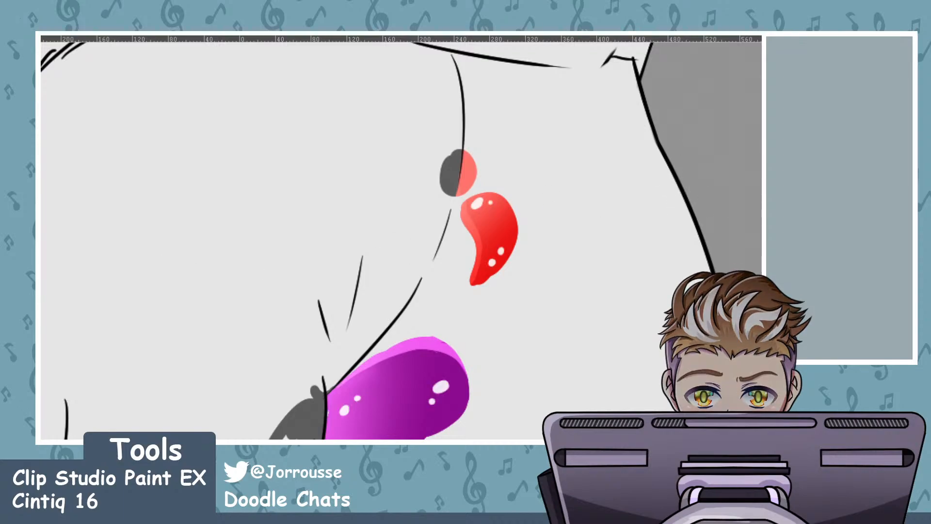
pyautogui.click(668, 135)
# Soften the white highlight spots so the blot colours show through them
pyautogui.scroll(-15, 508, 263)
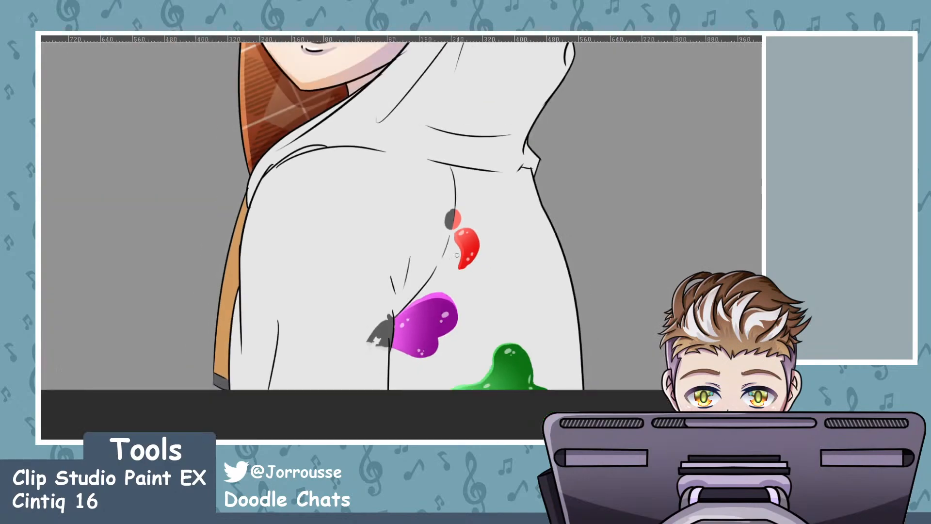
pyautogui.scroll(15, 508, 263)
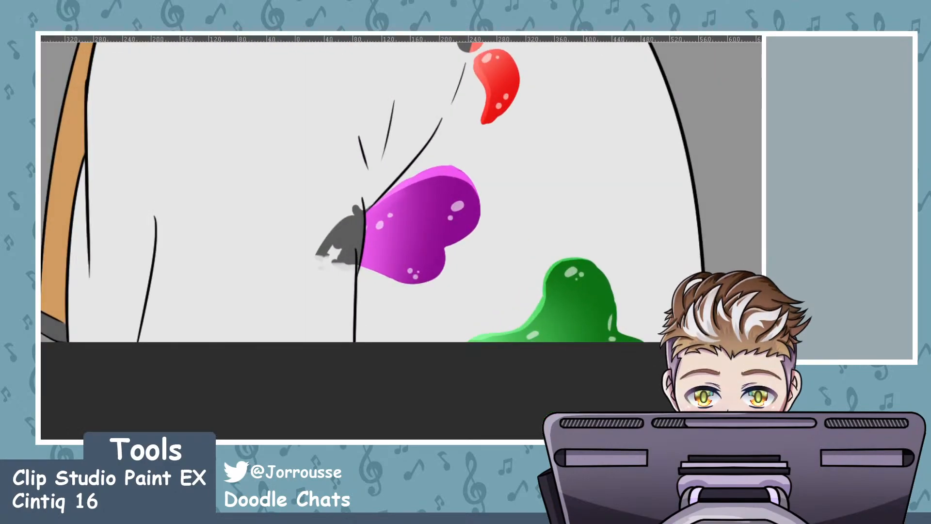
pyautogui.hotkey('ctrl', 'z')
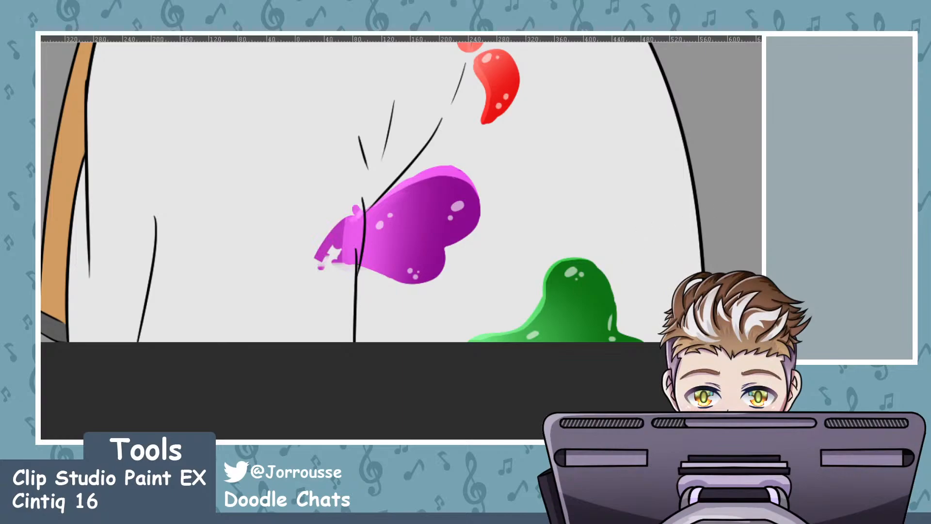
pyautogui.hotkey('ctrl', 'y')
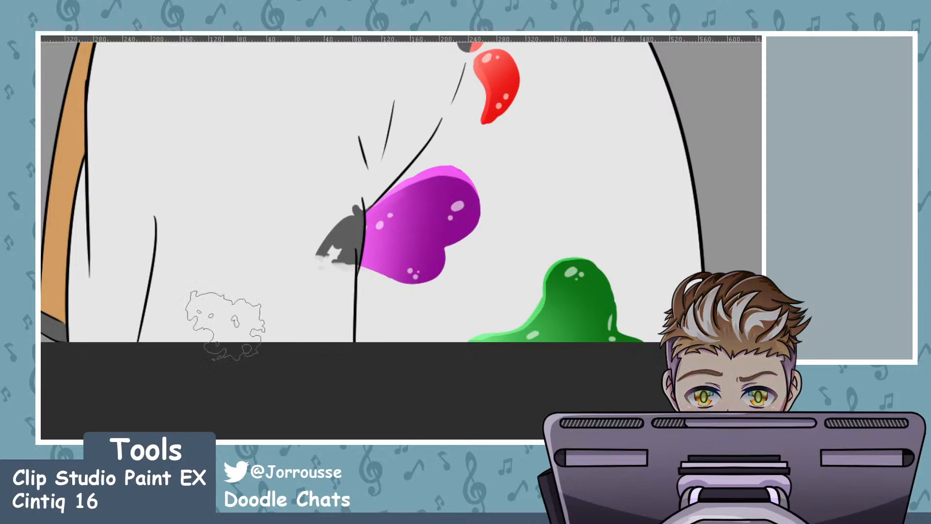
# Try painting a red texture over the purple and green blots with a large splatter-shaped brush
pyautogui.moveTo(439, 216)
pyautogui.mouseDown()
pyautogui.moveTo(405, 223)
pyautogui.moveTo(461, 292)
pyautogui.mouseUp()
pyautogui.hotkey('ctrl', 'z')
pyautogui.moveTo(527, 190)
pyautogui.mouseDown()
pyautogui.moveTo(302, 345)
pyautogui.moveTo(522, 343)
pyautogui.moveTo(599, 276)
pyautogui.mouseUp()
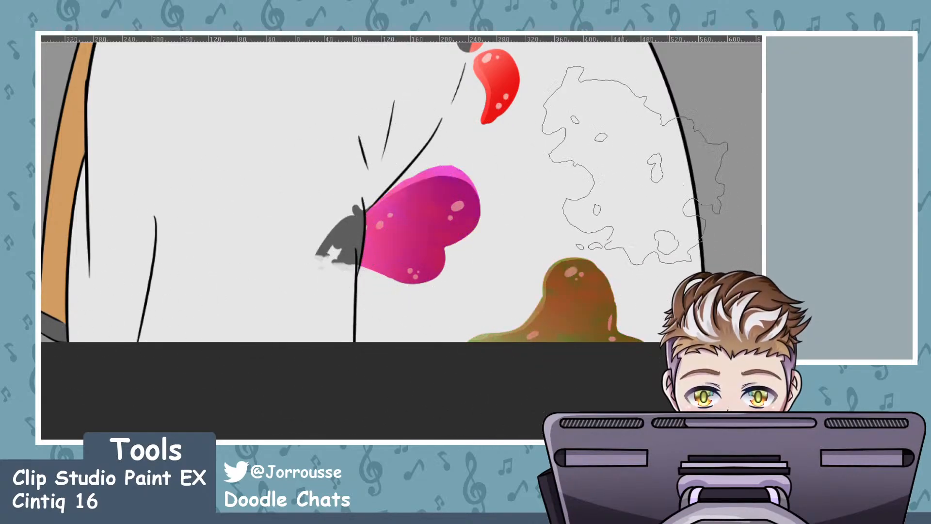
pyautogui.hotkey('ctrl', 'z')
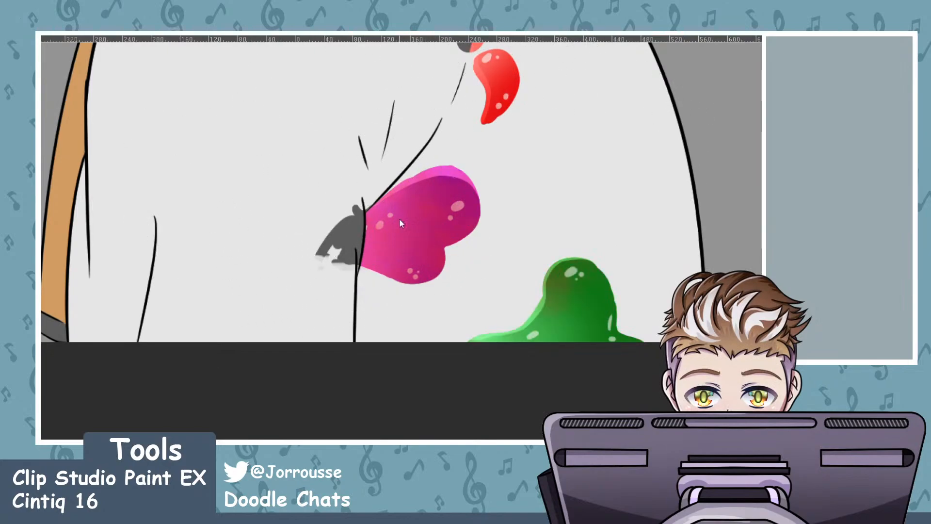
pyautogui.hotkey('ctrl', 'z')
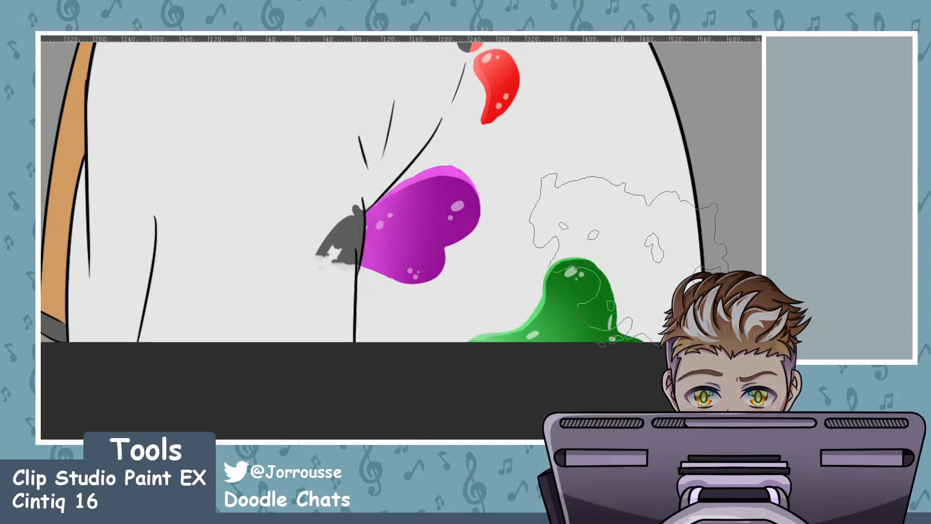
# Try a dark texture over the red, purple and green blots, comparing them with and without it
pyautogui.scroll(-2, 499, 388)
pyautogui.scroll(2, 543, 131)
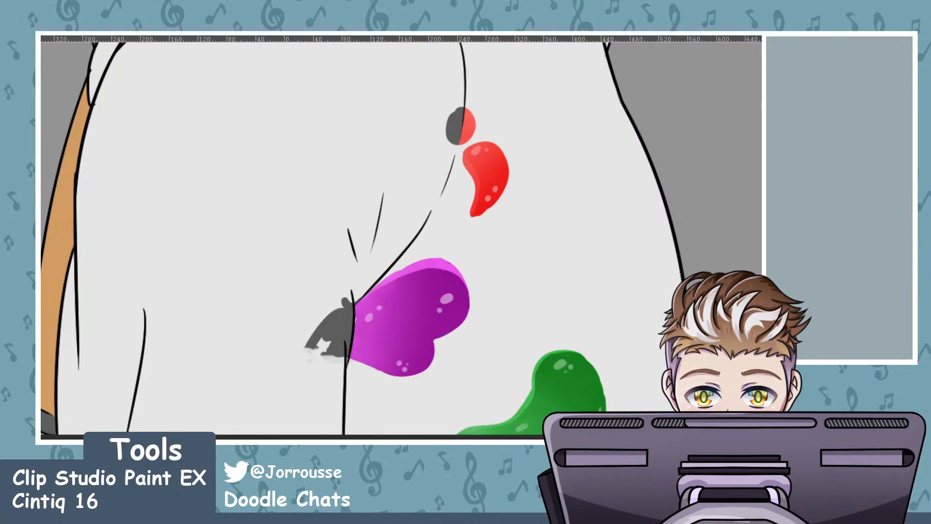
pyautogui.scroll(-3, 553, 325)
pyautogui.scroll(3, 609, 359)
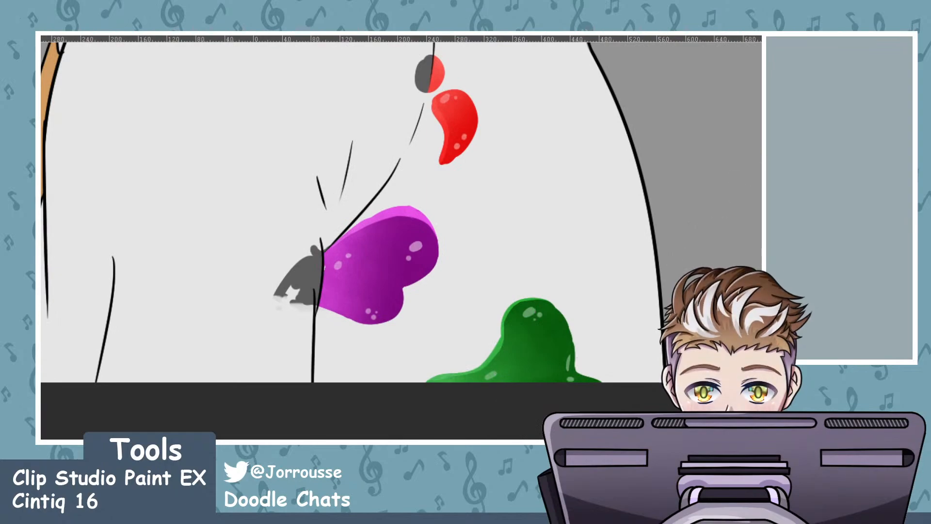
pyautogui.hotkey('ctrl', 'z')
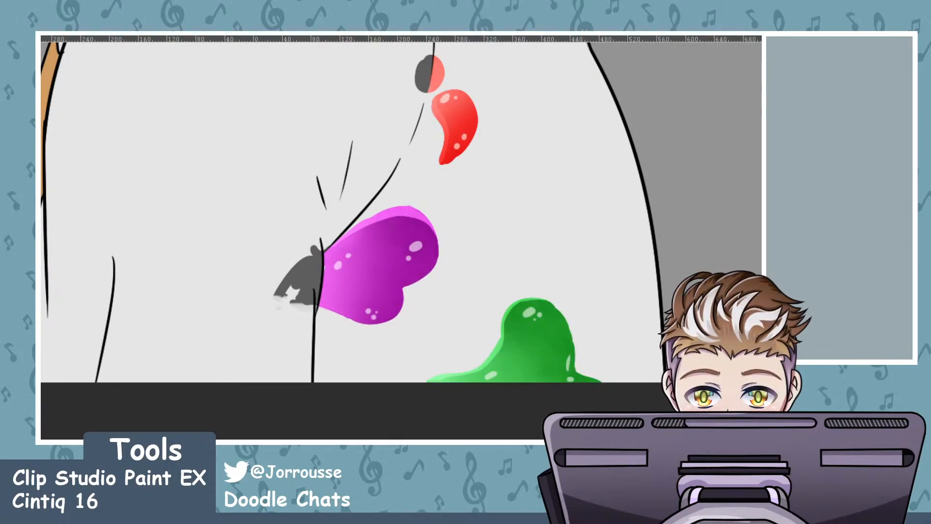
pyautogui.hotkey('ctrl', 'y')
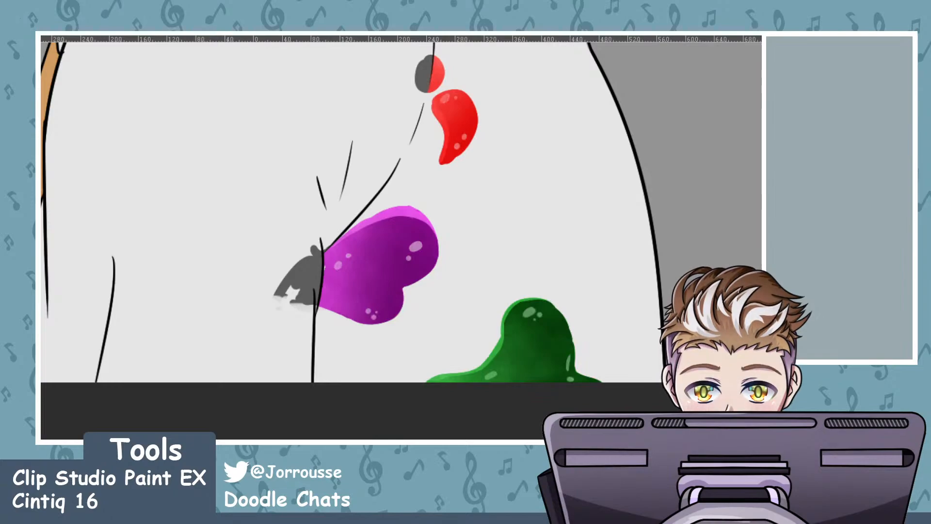
pyautogui.hotkey('ctrl', 'z')
# Texture the three blots with faint darker strokes of the splatter-shaped brush, undoing the heavier passes
pyautogui.scroll(-12, 606, 291)
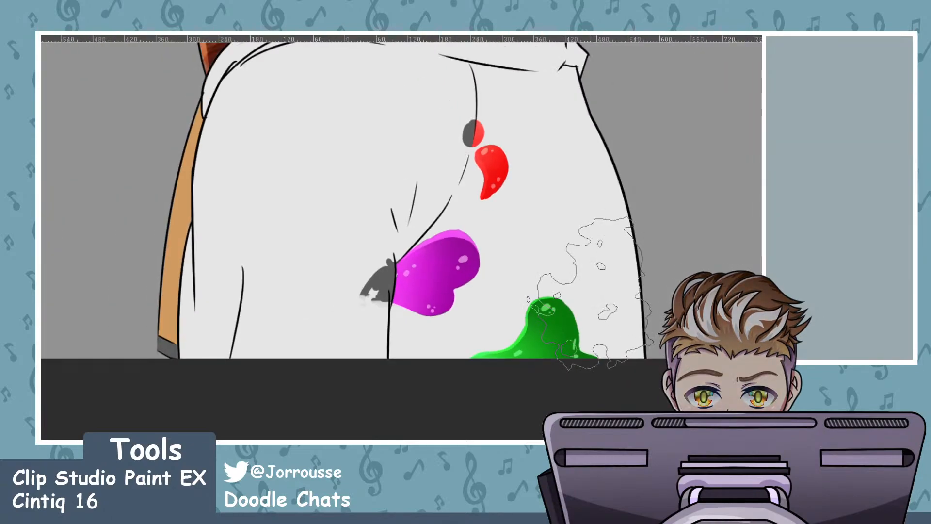
pyautogui.scroll(2, 623, 286)
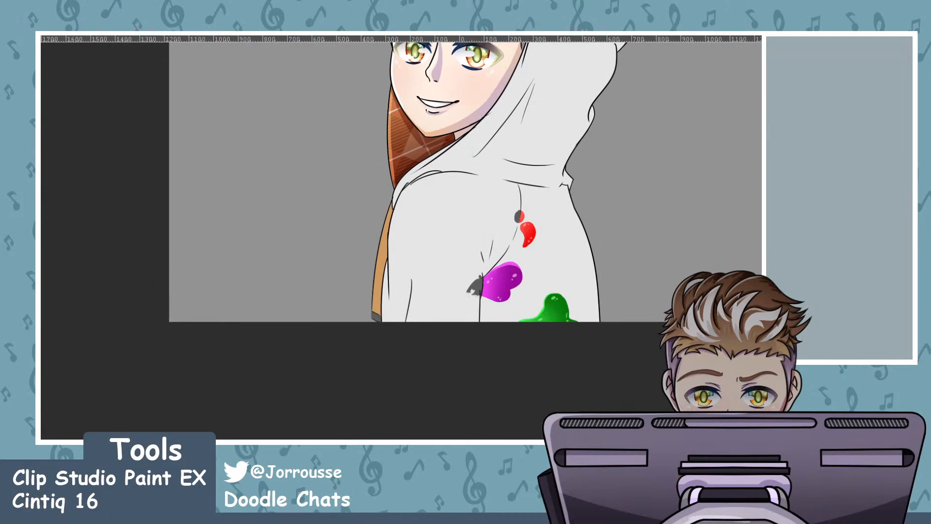
pyautogui.scroll(2, 576, 298)
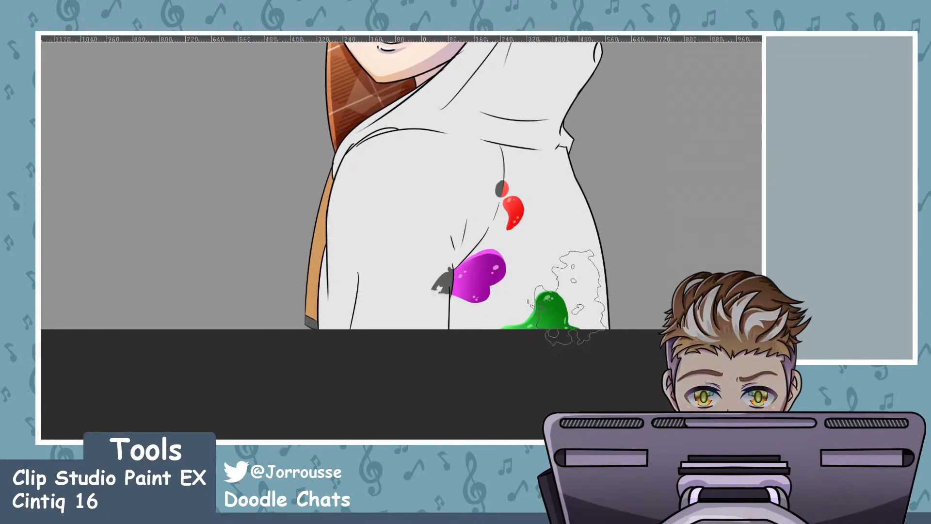
pyautogui.scroll(2, 563, 291)
pyautogui.scroll(1, 648, 296)
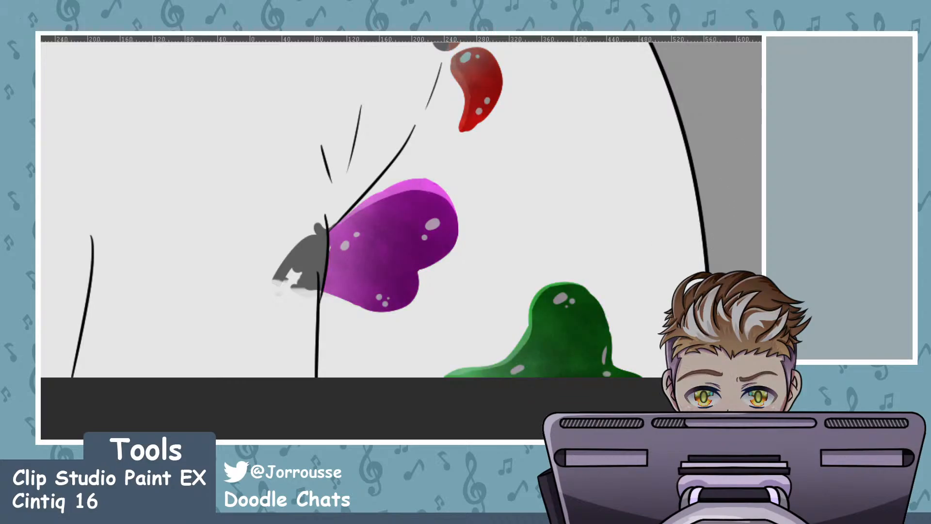
pyautogui.hotkey('ctrl', 'z')
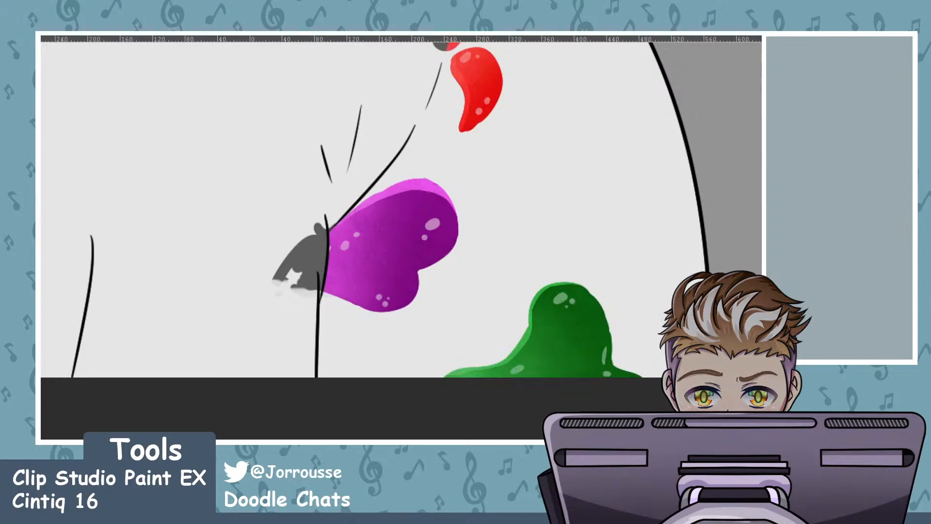
pyautogui.hotkey('ctrl', 'z')
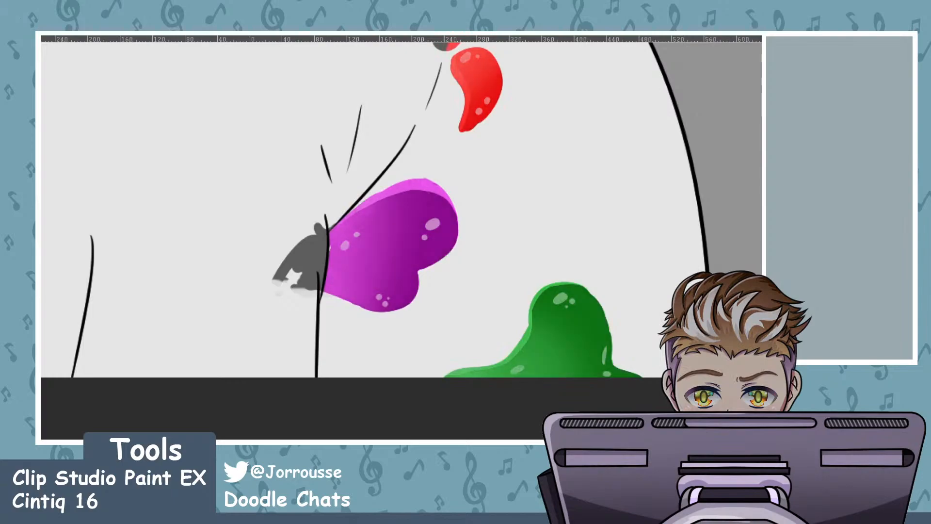
pyautogui.hotkey('ctrl', 'z')
pyautogui.hotkey('ctrl', 'y')
pyautogui.scroll(4, 342, 279)
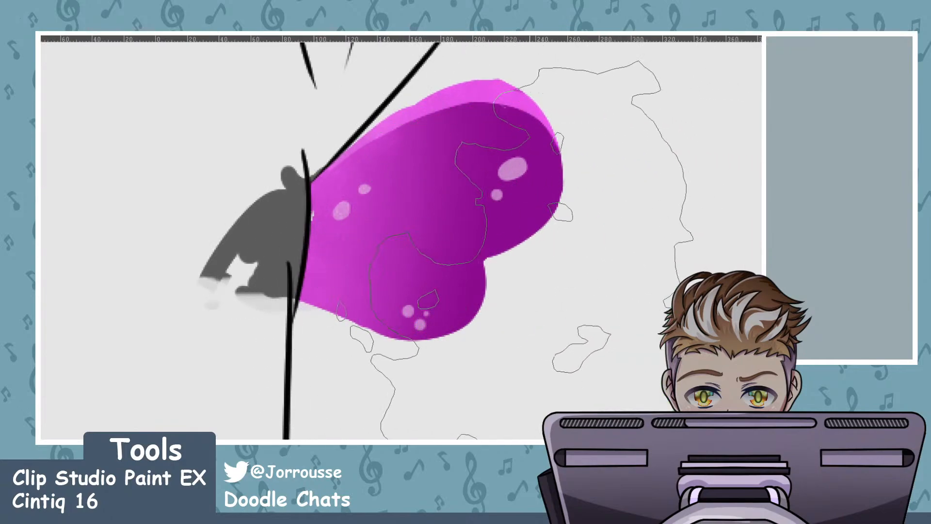
pyautogui.scroll(-5, 541, 269)
pyautogui.scroll(5, 541, 269)
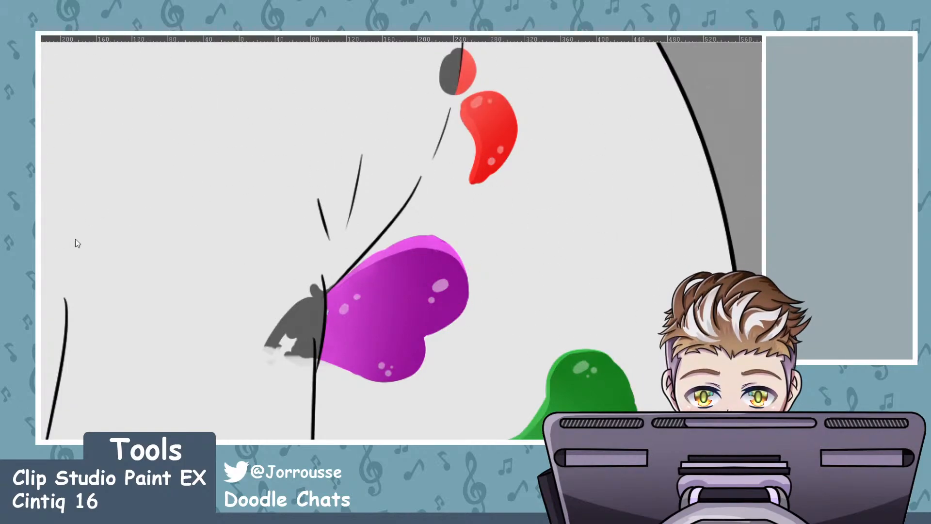
# Try a paler speckled texture over the red, purple and green blots and undo it
pyautogui.click(691, 205)
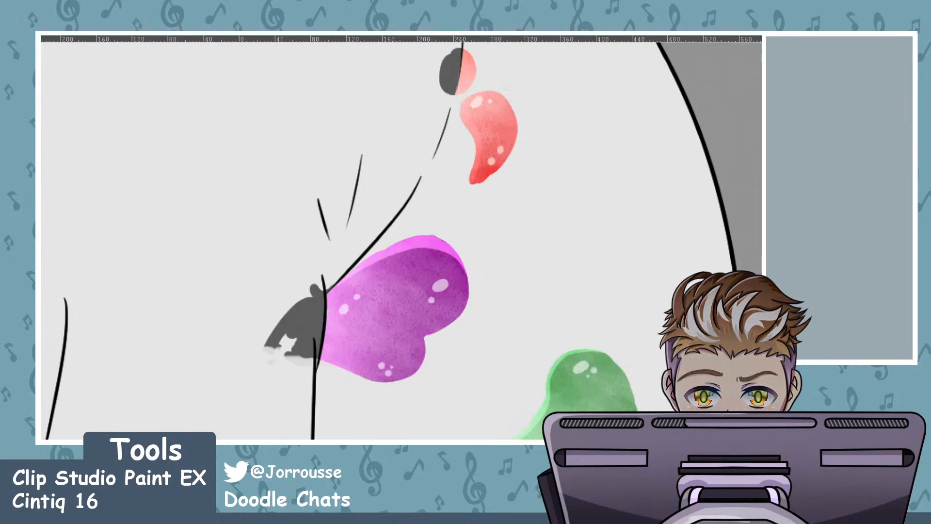
pyautogui.hotkey('ctrl', 'z')
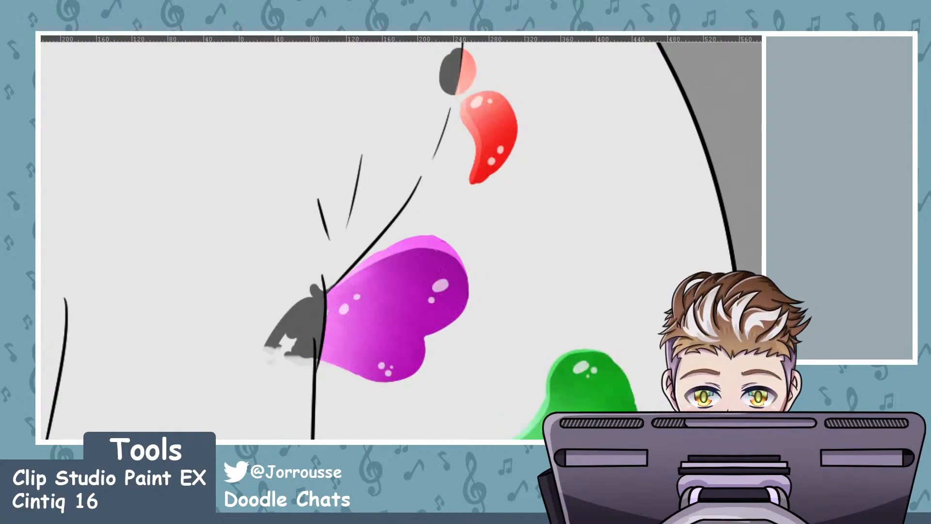
pyautogui.scroll(-7, 520, 201)
pyautogui.scroll(1, 509, 145)
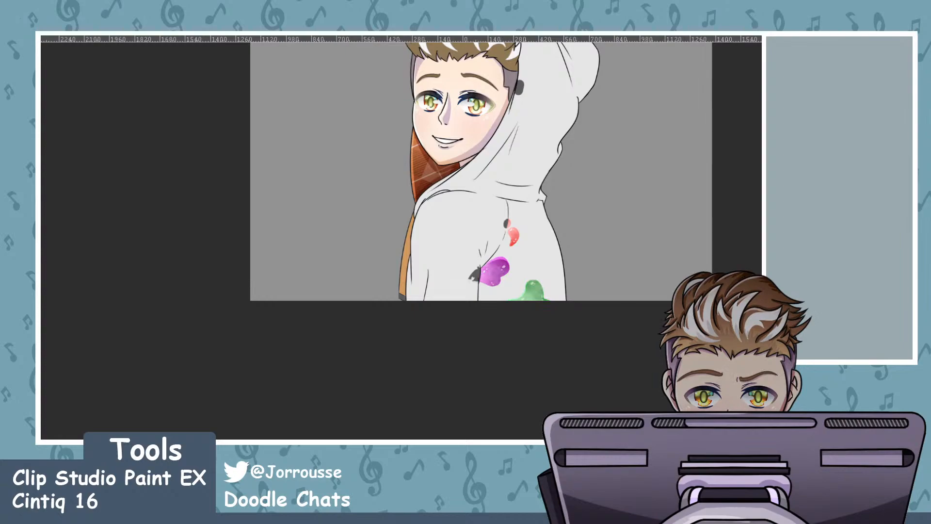
# Bring back the dark music-note pattern on the hoodie and lightly texture the white back panel with the splatter-shaped brush
pyautogui.scroll(-1, 581, 260)
pyautogui.scroll(1, 581, 229)
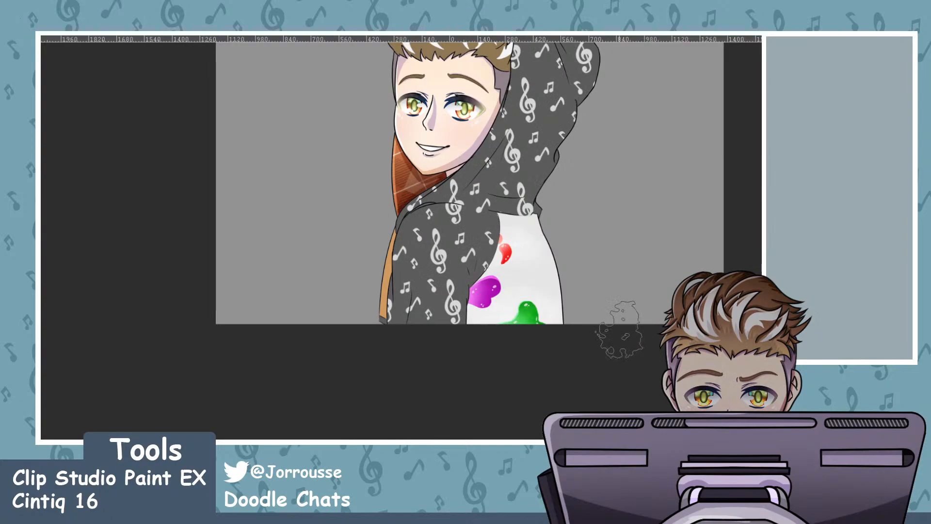
pyautogui.scroll(-4, 621, 291)
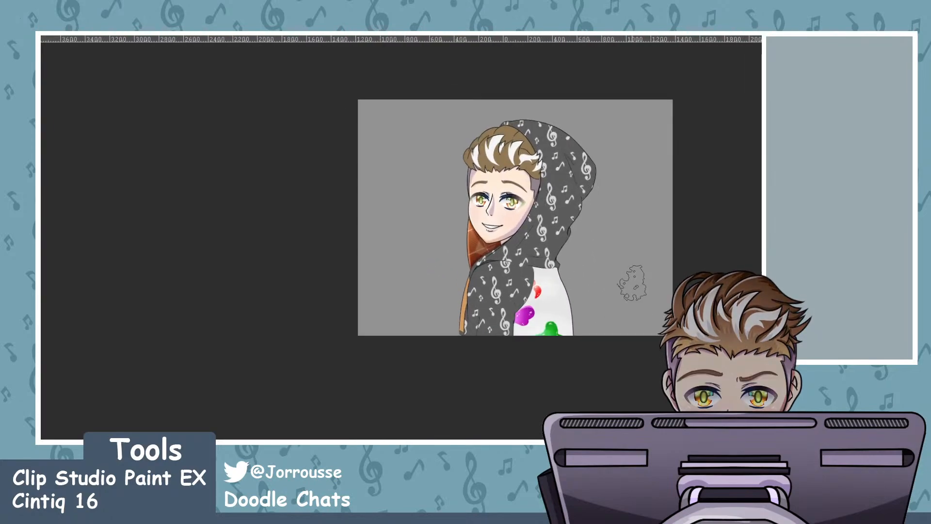
pyautogui.scroll(4, 606, 281)
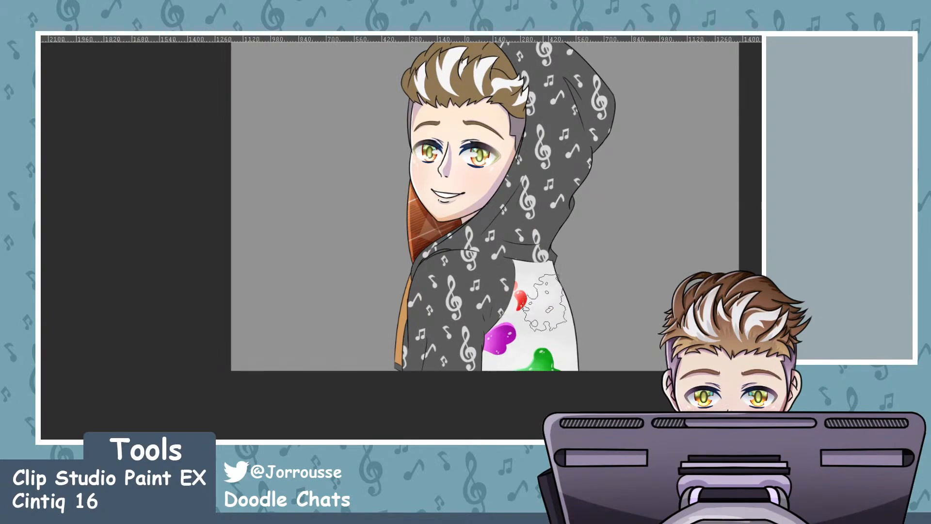
pyautogui.scroll(3, 551, 325)
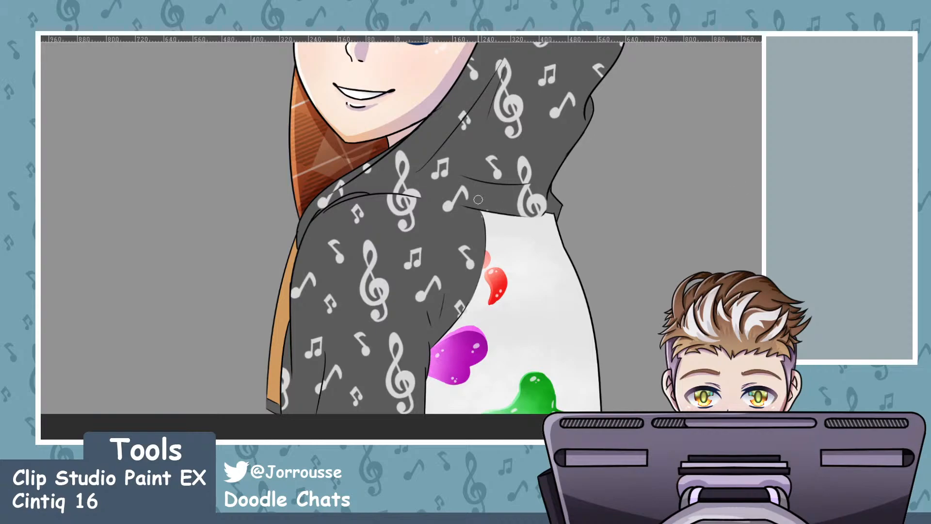
pyautogui.scroll(-2, 522, 276)
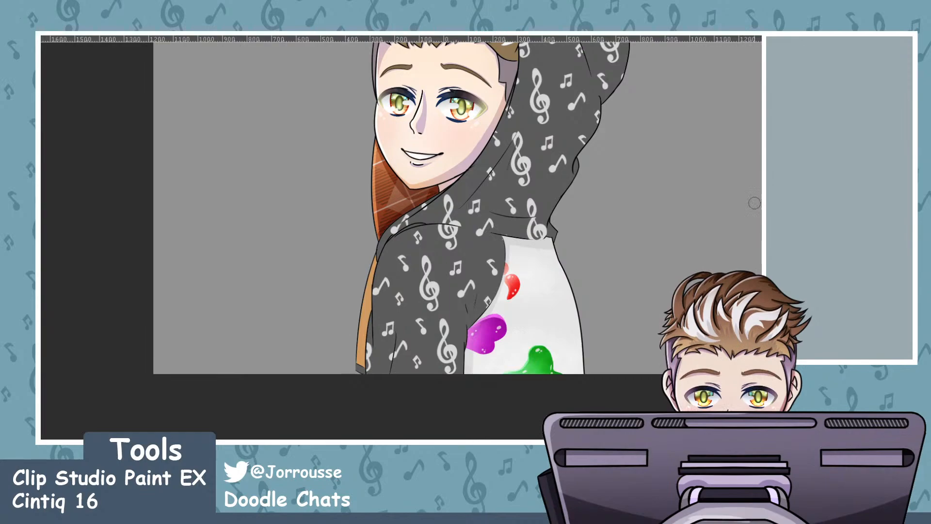
# Paint a light grey shadow along the upper and outer edges of the white back panel, undoing the unsatisfactory strokes
pyautogui.scroll(5, 646, 304)
pyautogui.moveTo(406, 205); pyautogui.dragTo(477, 348)
pyautogui.hotkey('ctrl', 'z')
pyautogui.moveTo(427, 219); pyautogui.dragTo(488, 415)
pyautogui.hotkey('ctrl', 'z')
pyautogui.moveTo(438, 204)
pyautogui.mouseDown()
pyautogui.moveTo(471, 330)
pyautogui.moveTo(478, 430)
pyautogui.mouseUp()
pyautogui.hotkey('ctrl', 'z')
pyautogui.moveTo(461, 227); pyautogui.dragTo(479, 429)
pyautogui.hotkey('ctrl', 'z')
pyautogui.moveTo(470, 246); pyautogui.dragTo(479, 429)
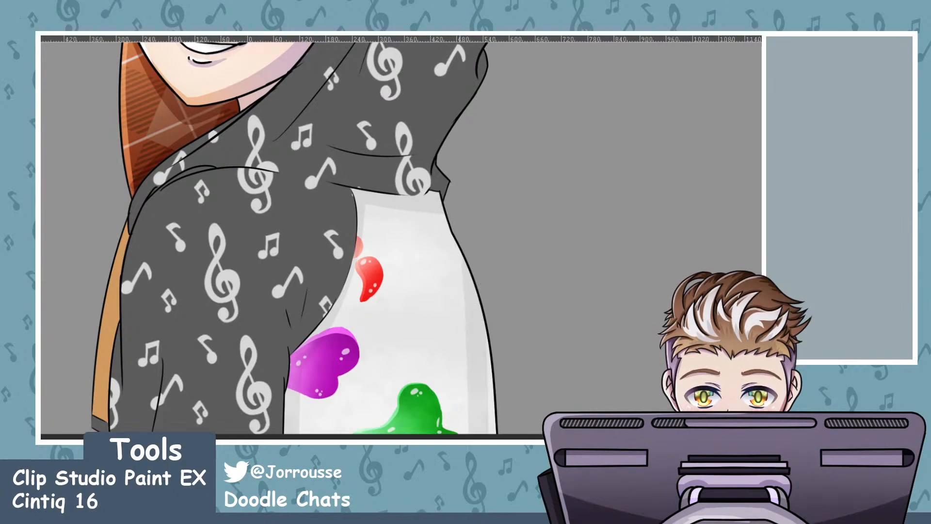
# Repaint the grey shadow on the panel's outer edge as a smooth curve following the outline
pyautogui.moveTo(497, 310); pyautogui.dragTo(497, 431)
pyautogui.hotkey('ctrl', 'z')
pyautogui.hotkey('ctrl', 'z')
pyautogui.moveTo(468, 239); pyautogui.dragTo(490, 431)
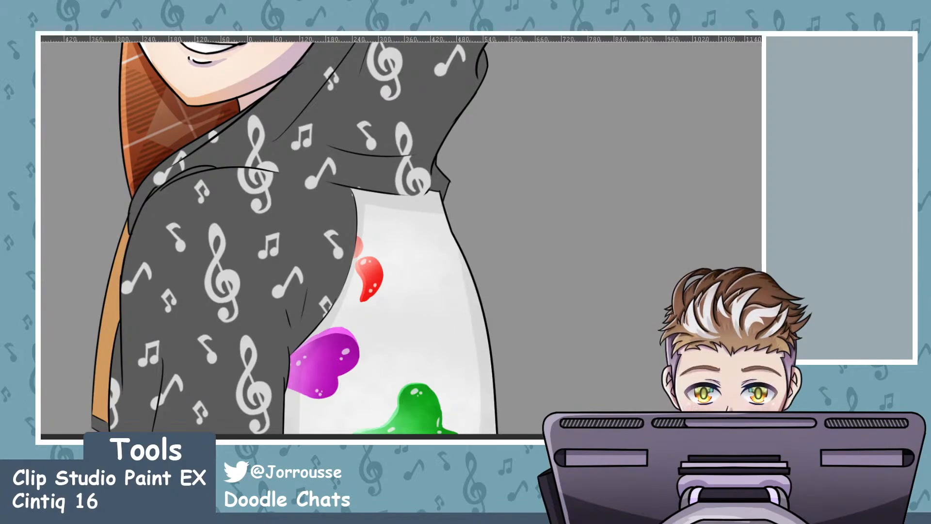
pyautogui.scroll(2, 713, 63)
pyautogui.scroll(-4, 543, 141)
pyautogui.scroll(3, 410, 232)
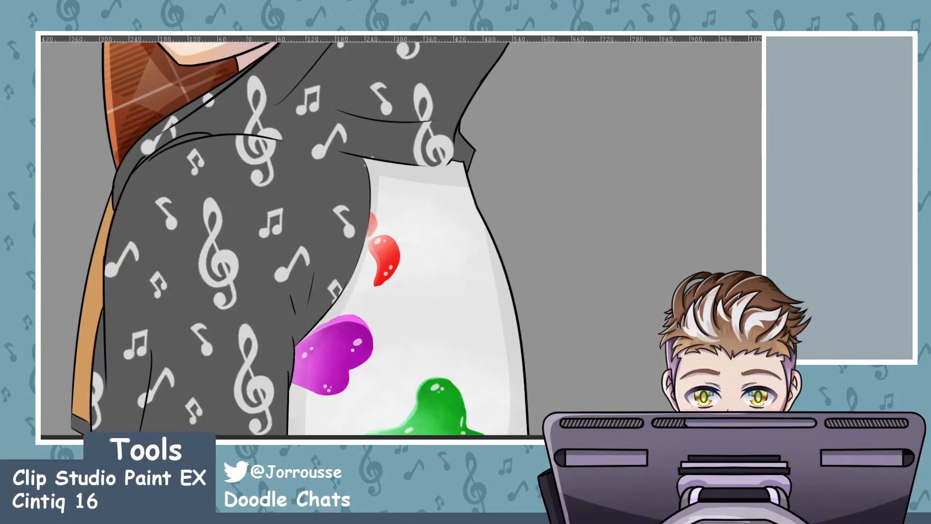
# Add pale grey shadows along the sleeve seam and beside the red and purple blots
pyautogui.scroll(2, 309, 359)
pyautogui.moveTo(343, 282)
pyautogui.mouseDown()
pyautogui.moveTo(377, 275)
pyautogui.moveTo(391, 298)
pyautogui.moveTo(384, 274)
pyautogui.moveTo(414, 300)
pyautogui.moveTo(392, 360)
pyautogui.moveTo(400, 335)
pyautogui.moveTo(361, 387)
pyautogui.moveTo(398, 367)
pyautogui.moveTo(375, 376)
pyautogui.moveTo(345, 422)
pyautogui.moveTo(372, 397)
pyautogui.moveTo(361, 413)
pyautogui.moveTo(342, 398)
pyautogui.moveTo(299, 424)
pyautogui.moveTo(367, 408)
pyautogui.mouseUp()
pyautogui.hotkey('ctrl', 'z')
pyautogui.hotkey('ctrl', 'z')
pyautogui.moveTo(287, 412)
pyautogui.mouseDown()
pyautogui.moveTo(343, 426)
pyautogui.moveTo(322, 427)
pyautogui.moveTo(357, 414)
pyautogui.moveTo(309, 427)
pyautogui.moveTo(298, 425)
pyautogui.moveTo(366, 421)
pyautogui.moveTo(331, 429)
pyautogui.moveTo(373, 408)
pyautogui.moveTo(342, 429)
pyautogui.moveTo(375, 401)
pyautogui.mouseUp()
pyautogui.moveTo(444, 140); pyautogui.dragTo(456, 191)
pyautogui.hotkey('ctrl', 'z')
pyautogui.moveTo(448, 145)
pyautogui.mouseDown()
pyautogui.moveTo(458, 184)
pyautogui.moveTo(457, 166)
pyautogui.moveTo(434, 223)
pyautogui.moveTo(456, 194)
pyautogui.moveTo(429, 223)
pyautogui.mouseUp()
pyautogui.scroll(-6, 466, 233)
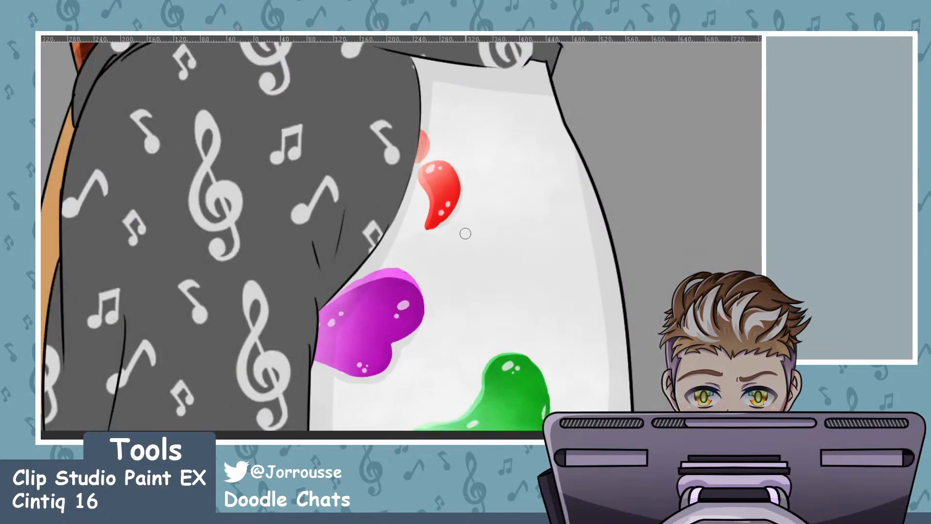
# Paint a pale grey cast shadow on the panel along the outer side of the green blot
pyautogui.scroll(4, 582, 348)
pyautogui.moveTo(478, 314); pyautogui.dragTo(504, 343)
pyautogui.moveTo(485, 319)
pyautogui.mouseDown()
pyautogui.moveTo(507, 348)
pyautogui.moveTo(510, 381)
pyautogui.moveTo(545, 401)
pyautogui.mouseUp()
pyautogui.moveTo(495, 325); pyautogui.dragTo(510, 360)
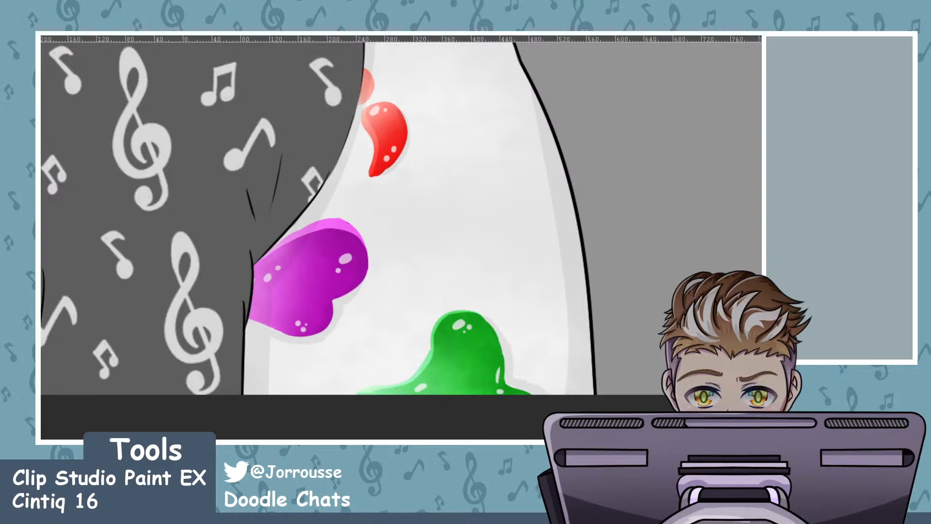
# Examine the shaded back panel in the context of the whole character
pyautogui.hotkey('ctrl', '-')
pyautogui.hotkey('ctrl', '-')
pyautogui.hotkey('ctrl', '-')
pyautogui.hotkey('ctrl', '-')
pyautogui.scroll(-3, 510, 175)
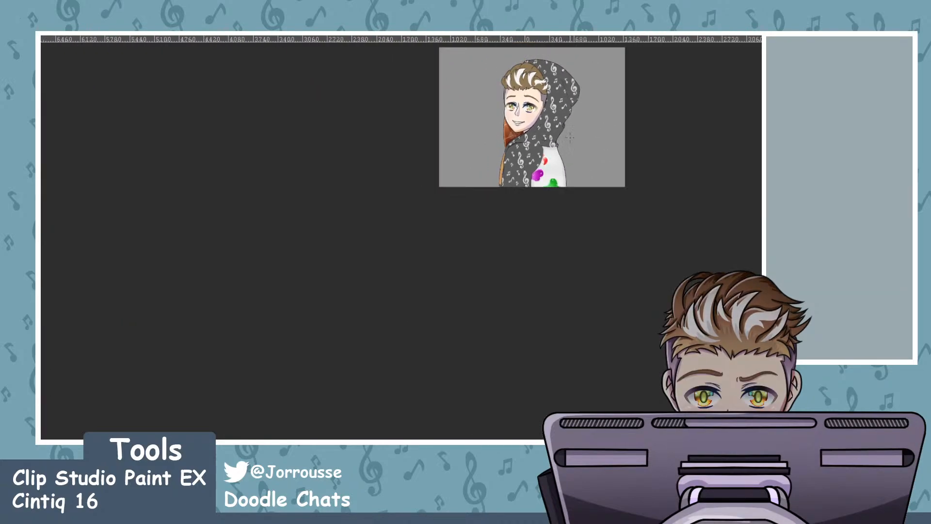
pyautogui.scroll(1, 607, 127)
pyautogui.scroll(3, 558, 174)
pyautogui.scroll(-1, 548, 159)
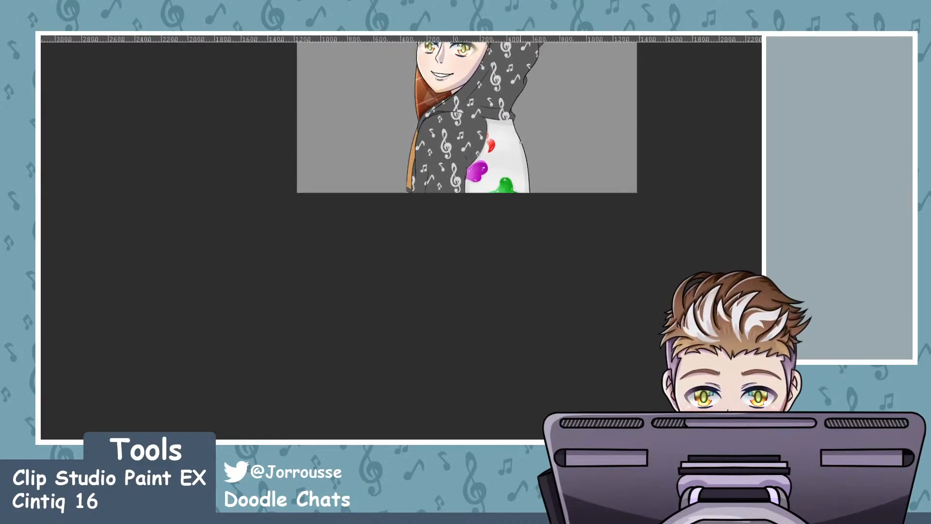
# Draw a black fabric bulge outside the panel's side outline and a long hooked crease sweeping inward from its lower end
pyautogui.scroll(2, 534, 160)
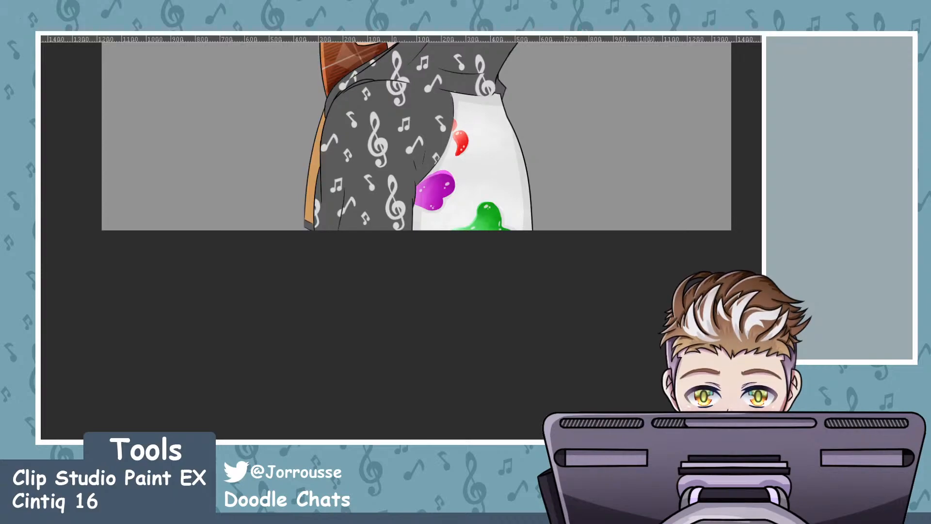
pyautogui.scroll(1, 491, 169)
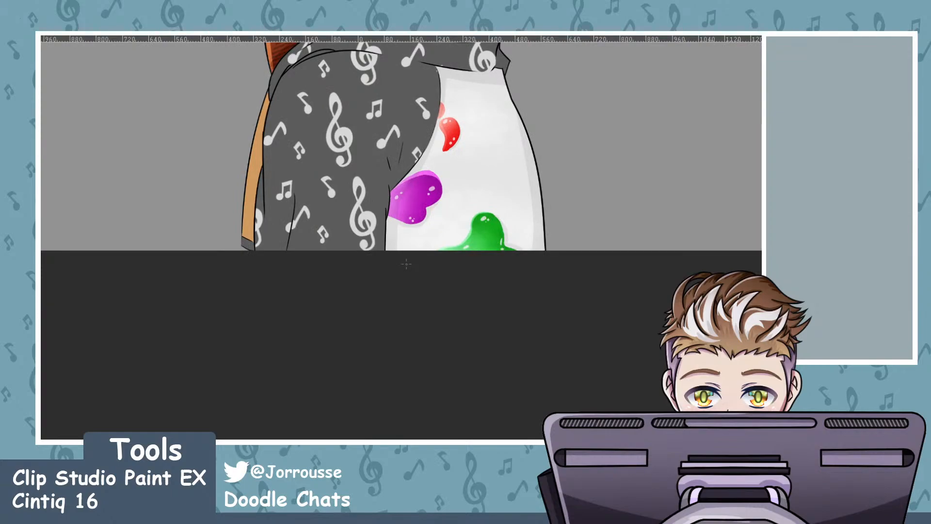
pyautogui.scroll(2, 565, 110)
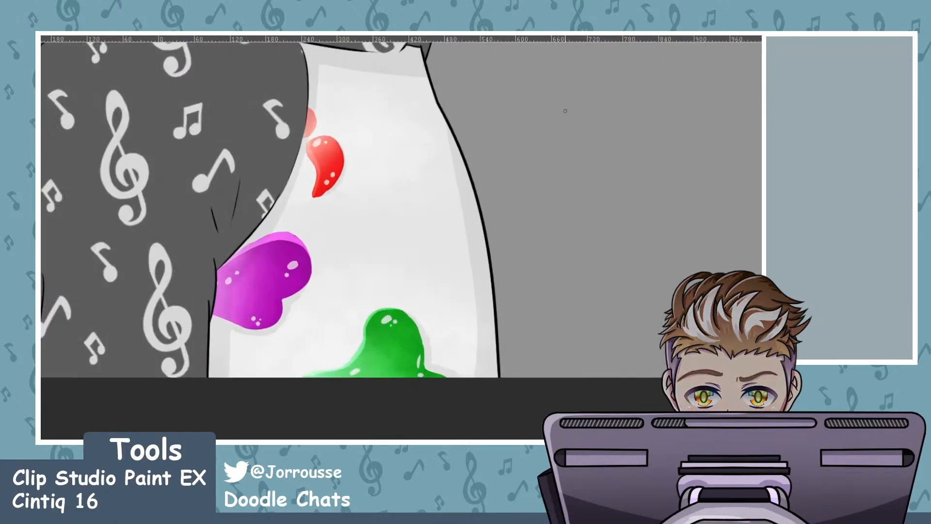
pyautogui.moveTo(439, 102)
pyautogui.mouseDown()
pyautogui.moveTo(467, 145)
pyautogui.moveTo(483, 212)
pyautogui.moveTo(458, 251)
pyautogui.mouseUp()
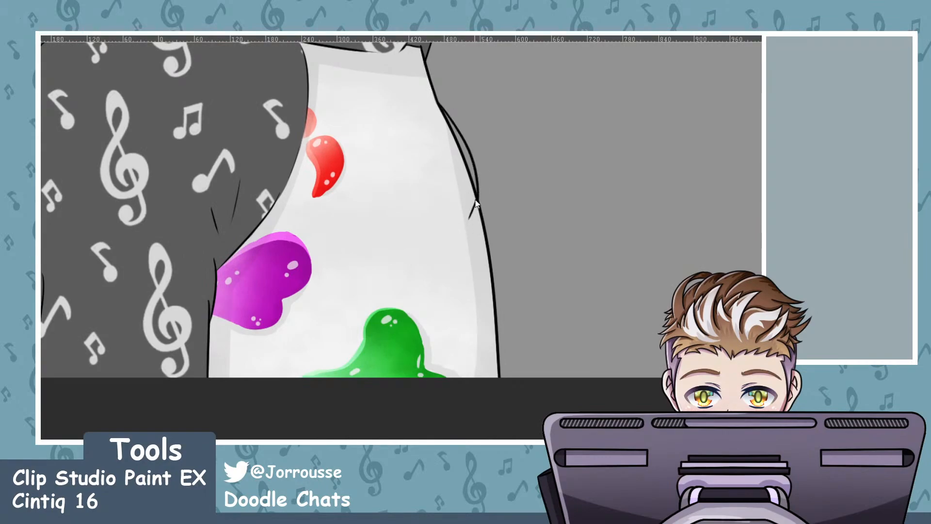
pyautogui.moveTo(477, 196); pyautogui.dragTo(443, 293)
pyautogui.hotkey('ctrl', 'z')
pyautogui.moveTo(477, 199); pyautogui.dragTo(423, 296)
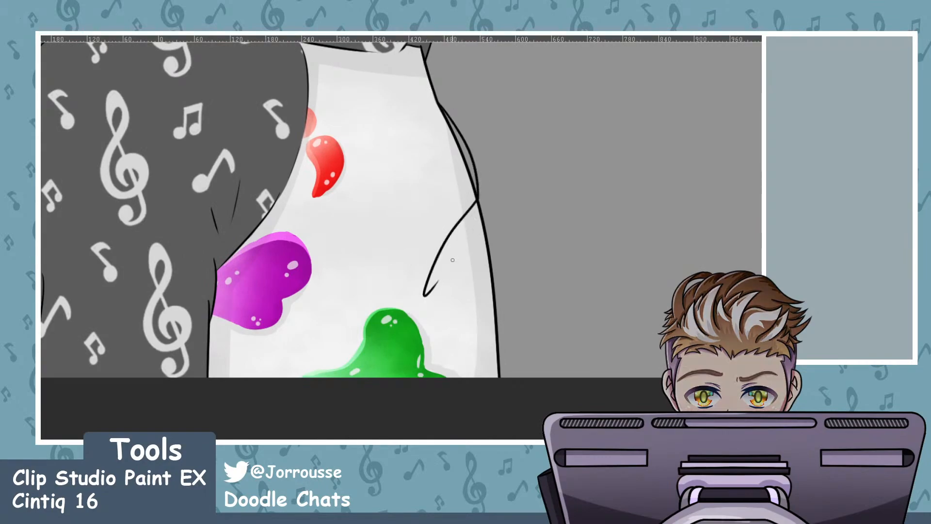
pyautogui.hotkey('ctrl', 'z')
pyautogui.moveTo(477, 200); pyautogui.dragTo(417, 246)
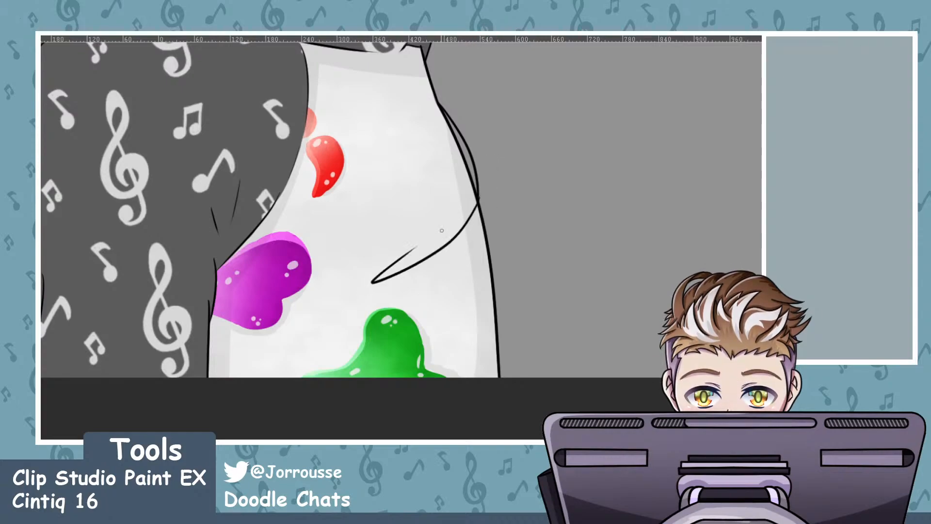
pyautogui.hotkey('ctrl', 'z')
pyautogui.moveTo(478, 199)
pyautogui.mouseDown()
pyautogui.moveTo(393, 282)
pyautogui.moveTo(410, 240)
pyautogui.mouseUp()
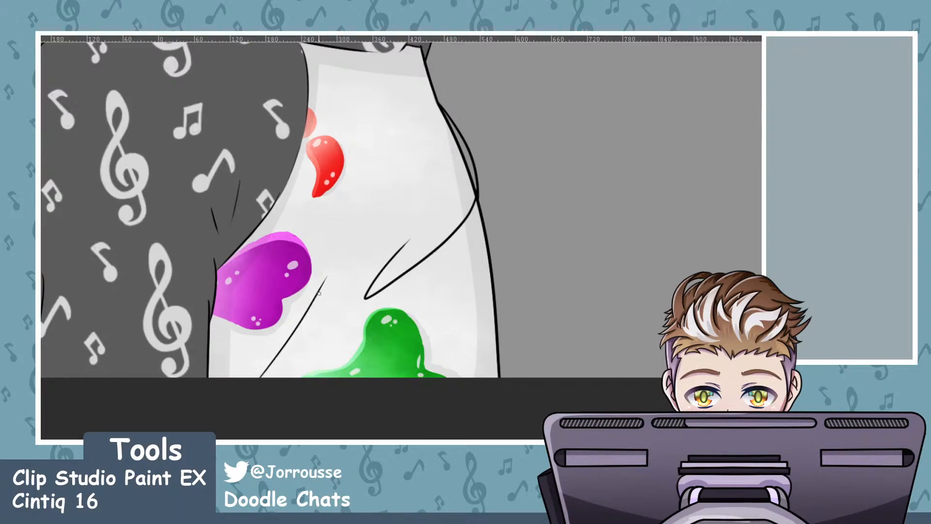
# Draw a short crease at the panel's lower sleeve side and a second bulge with small creases on its outer edge
pyautogui.moveTo(239, 345)
pyautogui.mouseDown()
pyautogui.moveTo(257, 399)
pyautogui.moveTo(264, 371)
pyautogui.mouseUp()
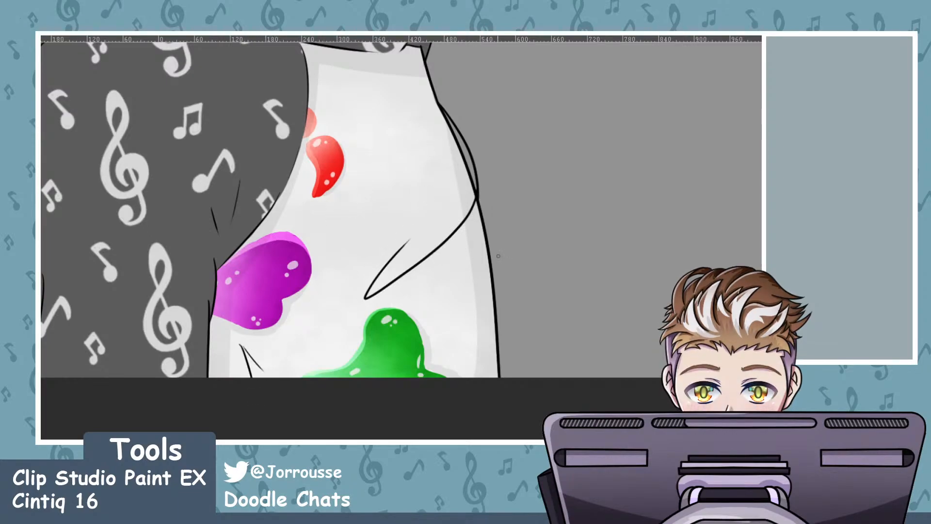
pyautogui.moveTo(478, 199); pyautogui.dragTo(496, 246)
pyautogui.moveTo(478, 202); pyautogui.dragTo(505, 294)
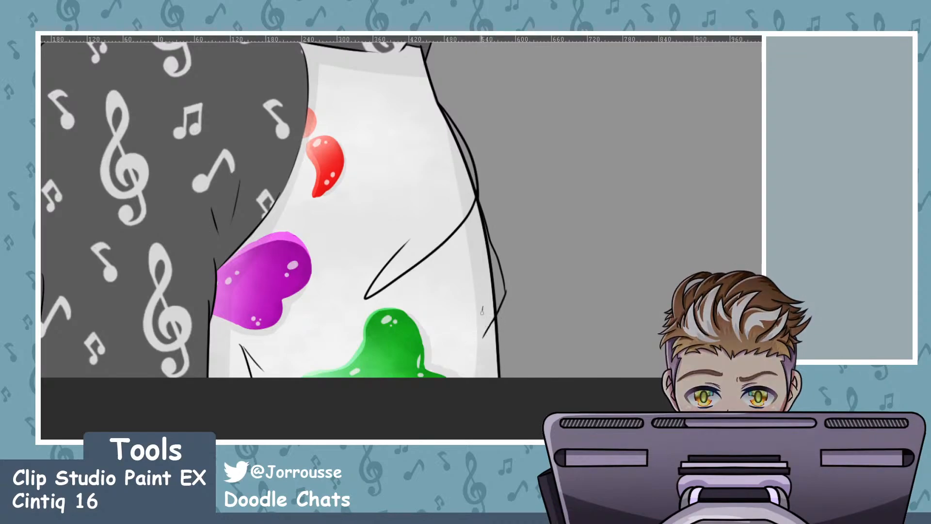
pyautogui.moveTo(485, 305); pyautogui.dragTo(483, 332)
pyautogui.scroll(-6, 526, 287)
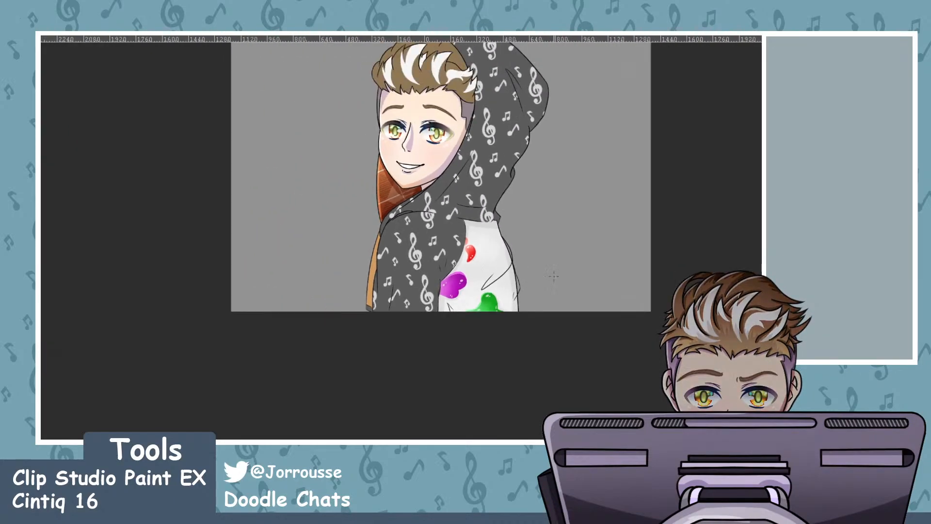
# Thicken the lines of the upper bulge on the panel's side with heavier black strokes
pyautogui.scroll(8, 536, 298)
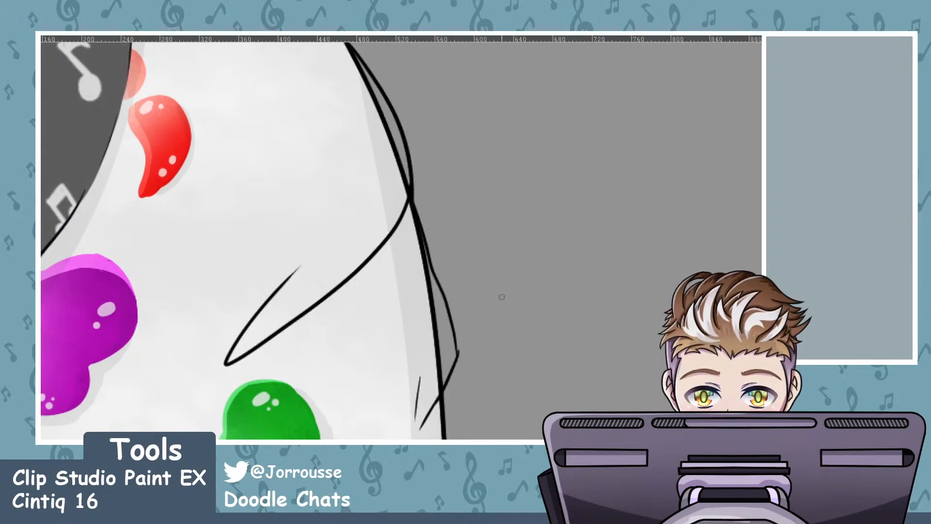
pyautogui.scroll(1, 502, 297)
pyautogui.scroll(-4, 591, 345)
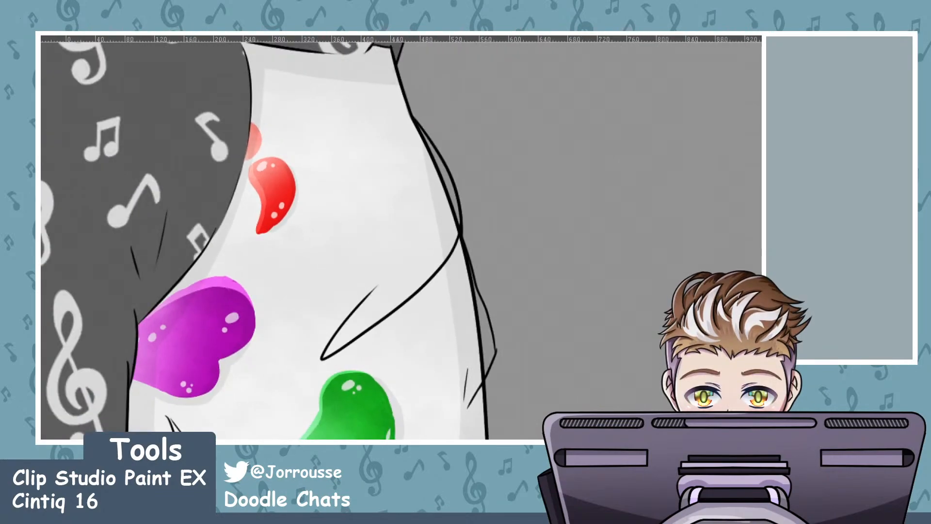
pyautogui.moveTo(410, 112); pyautogui.dragTo(467, 221)
pyautogui.hotkey('ctrl', 'z')
pyautogui.moveTo(411, 112); pyautogui.dragTo(444, 271)
pyautogui.hotkey('ctrl', 'z')
pyautogui.moveTo(411, 112)
pyautogui.mouseDown()
pyautogui.moveTo(451, 238)
pyautogui.moveTo(429, 137)
pyautogui.moveTo(472, 231)
pyautogui.moveTo(423, 131)
pyautogui.moveTo(461, 226)
pyautogui.mouseUp()
pyautogui.hotkey('ctrl', 'z')
pyautogui.hotkey('ctrl', 'z')
# Go over the long hooked crease, the lower bulge and the short creases with heavier tapered strokes
pyautogui.moveTo(460, 227); pyautogui.dragTo(379, 314)
pyautogui.hotkey('ctrl', 'z')
pyautogui.hotkey('ctrl', 'z')
pyautogui.moveTo(412, 115)
pyautogui.mouseDown()
pyautogui.moveTo(470, 245)
pyautogui.moveTo(429, 141)
pyautogui.moveTo(460, 225)
pyautogui.moveTo(359, 351)
pyautogui.mouseUp()
pyautogui.hotkey('ctrl', 'z')
pyautogui.hotkey('ctrl', 'z')
pyautogui.moveTo(374, 290); pyautogui.dragTo(452, 247)
pyautogui.hotkey('ctrl', 'z')
pyautogui.moveTo(375, 289); pyautogui.dragTo(371, 293)
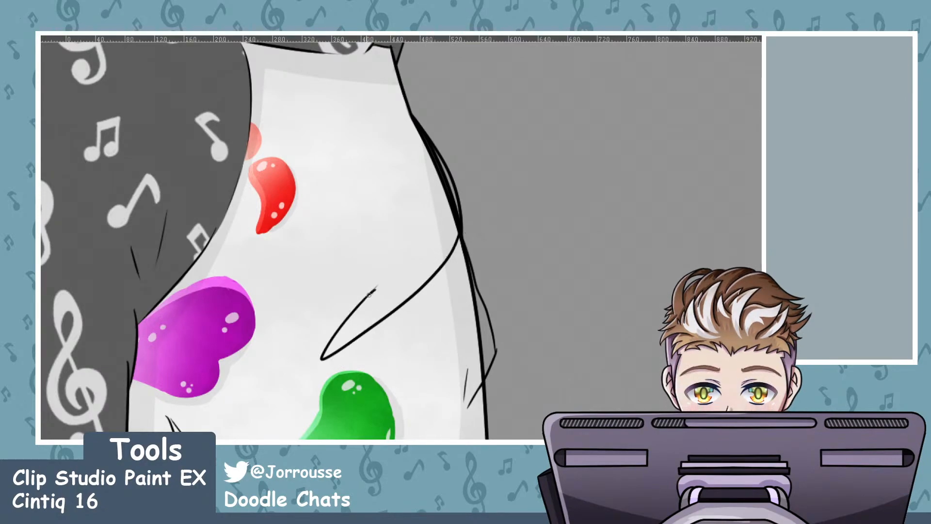
pyautogui.hotkey('ctrl', 'z')
pyautogui.moveTo(459, 226)
pyautogui.mouseDown()
pyautogui.moveTo(404, 300)
pyautogui.moveTo(374, 280)
pyautogui.mouseUp()
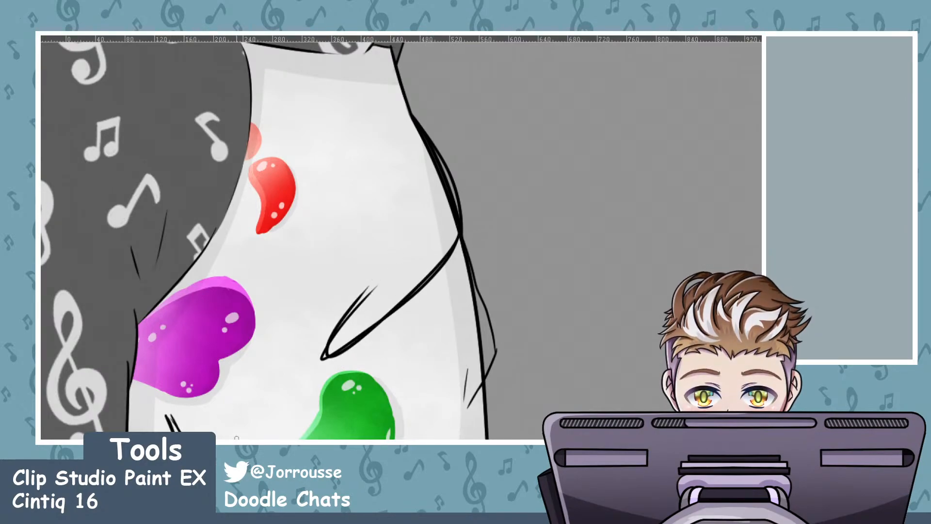
pyautogui.moveTo(461, 234)
pyautogui.mouseDown()
pyautogui.moveTo(495, 361)
pyautogui.moveTo(462, 421)
pyautogui.mouseUp()
pyautogui.moveTo(466, 370); pyautogui.dragTo(464, 407)
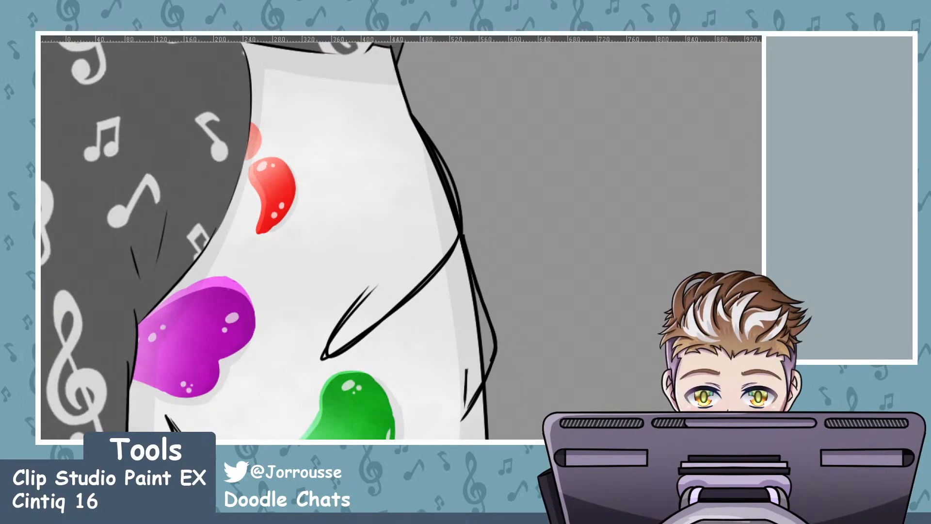
# Close the gap between the upper bulge and the panel's side outline, comparing the lines before and after
pyautogui.scroll(-3, 422, 316)
pyautogui.moveTo(533, 424)
pyautogui.mouseDown()
pyautogui.moveTo(306, 200)
pyautogui.moveTo(273, 155)
pyautogui.mouseUp()
pyautogui.click(592, 274)
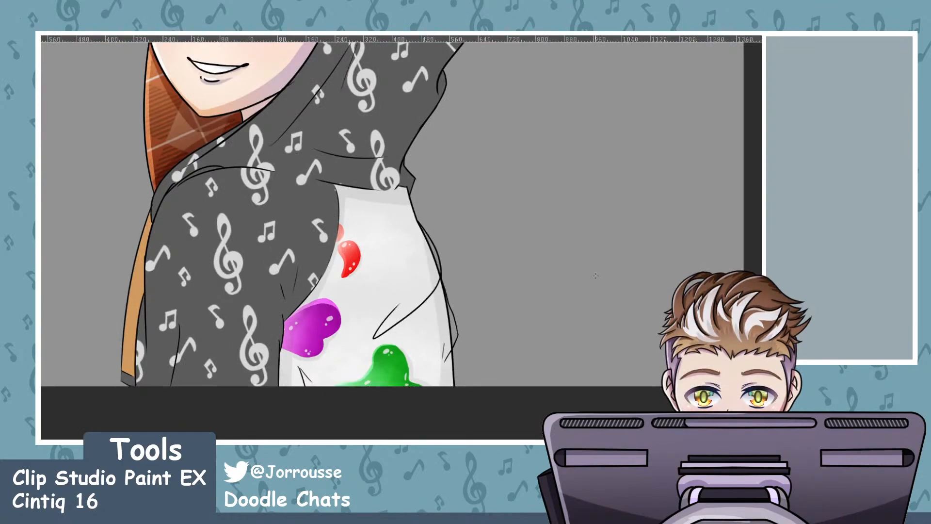
pyautogui.hotkey('ctrl', 'z')
pyautogui.hotkey('ctrl', 'z')
pyautogui.hotkey('ctrl', 'z')
pyautogui.hotkey('ctrl', 'z')
pyautogui.hotkey('ctrl', 'y')
pyautogui.hotkey('ctrl', 'z')
pyautogui.hotkey('ctrl', 'y')
pyautogui.hotkey('ctrl', 'y')
pyautogui.hotkey('ctrl', 'y')
pyautogui.hotkey('ctrl', 'y')
pyautogui.scroll(-1, 354, 251)
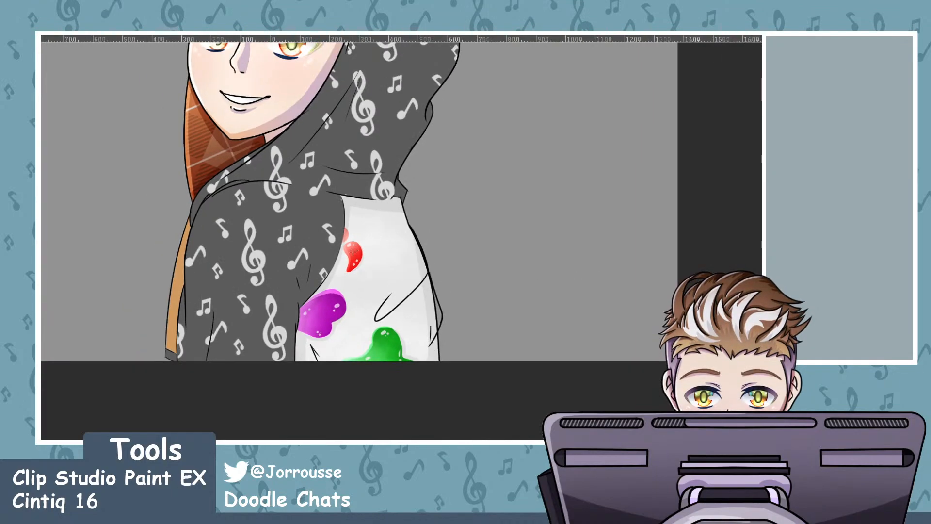
pyautogui.scroll(-3, 453, 294)
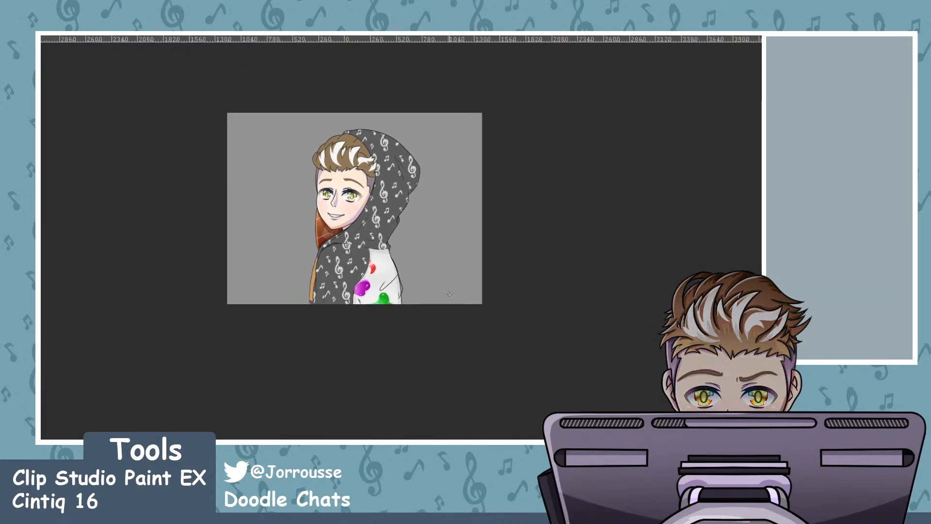
# Draw a long diagonal crease from the sleeve seam below the hood across the white panel, with short creases beside it
pyautogui.scroll(8, 378, 258)
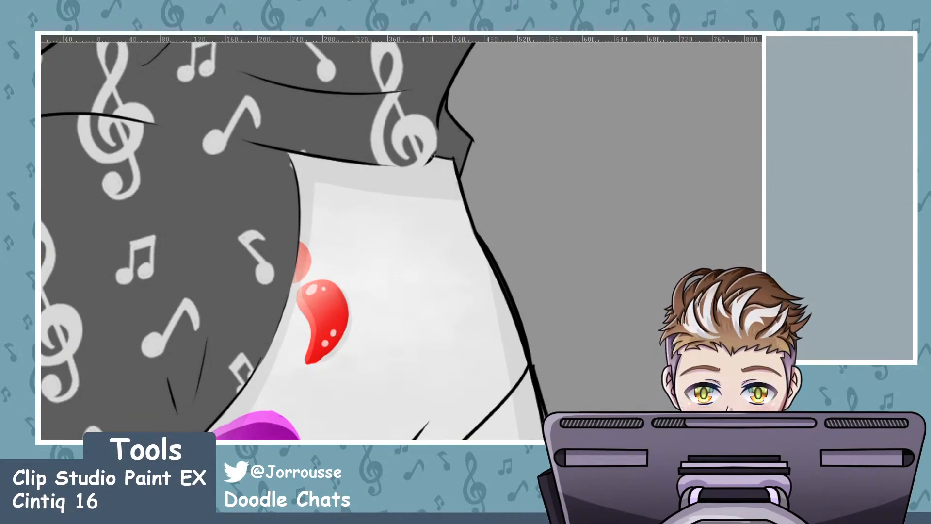
pyautogui.moveTo(313, 175); pyautogui.dragTo(400, 282)
pyautogui.hotkey('ctrl', 'z')
pyautogui.hotkey('ctrl', 'z')
pyautogui.moveTo(306, 164)
pyautogui.mouseDown()
pyautogui.moveTo(389, 313)
pyautogui.moveTo(372, 284)
pyautogui.mouseUp()
pyautogui.hotkey('ctrl', 'z')
pyautogui.hotkey('ctrl', 'z')
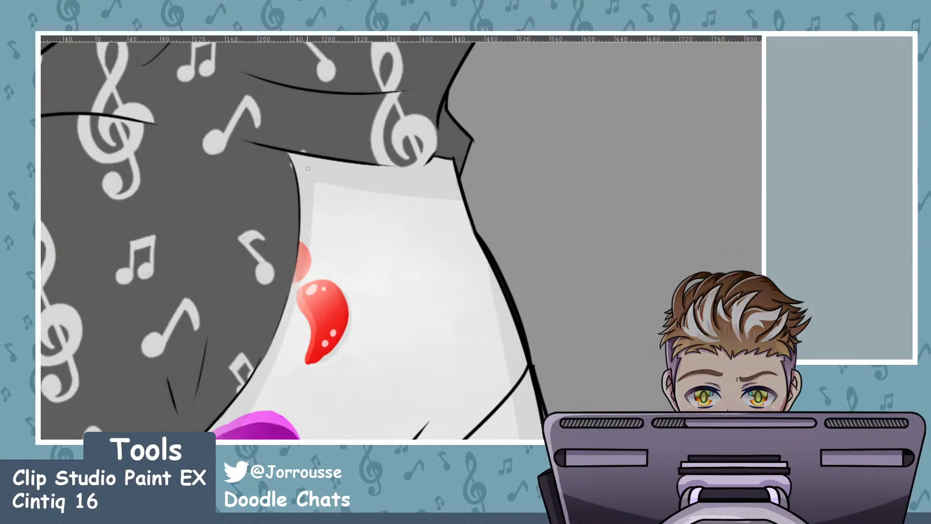
pyautogui.moveTo(306, 167); pyautogui.dragTo(391, 280)
pyautogui.moveTo(313, 192)
pyautogui.mouseDown()
pyautogui.moveTo(332, 224)
pyautogui.moveTo(322, 216)
pyautogui.moveTo(316, 228)
pyautogui.mouseUp()
pyautogui.hotkey('ctrl', 'z')
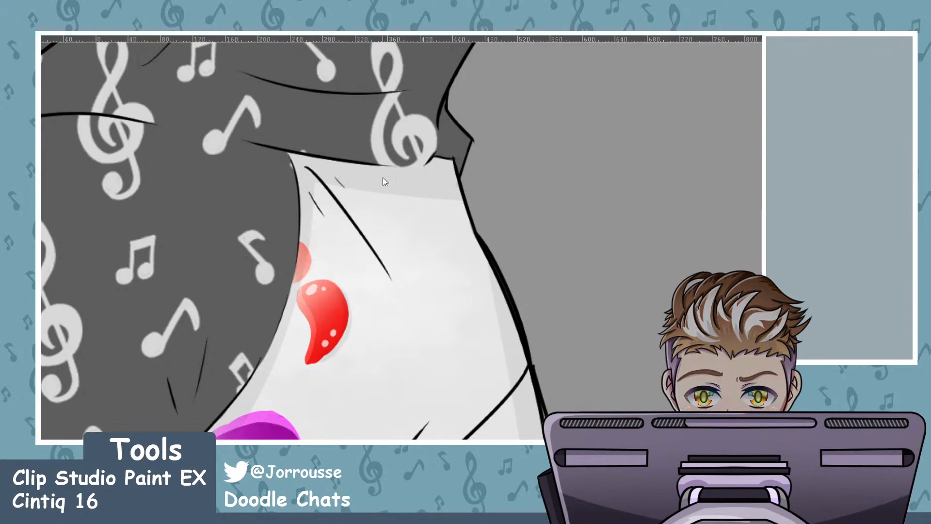
# Draw a shorter crease meeting the long one in a V and a small crease beneath the hood's outer corner
pyautogui.moveTo(398, 218); pyautogui.dragTo(390, 278)
pyautogui.moveTo(407, 208); pyautogui.dragTo(448, 169)
pyautogui.hotkey('ctrl', 'z')
pyautogui.scroll(-10, 477, 238)
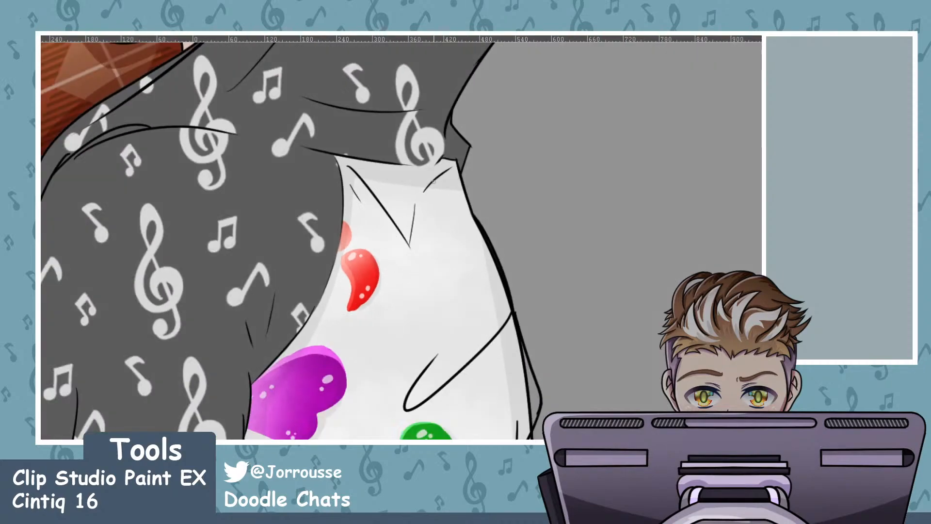
pyautogui.scroll(1, 561, 266)
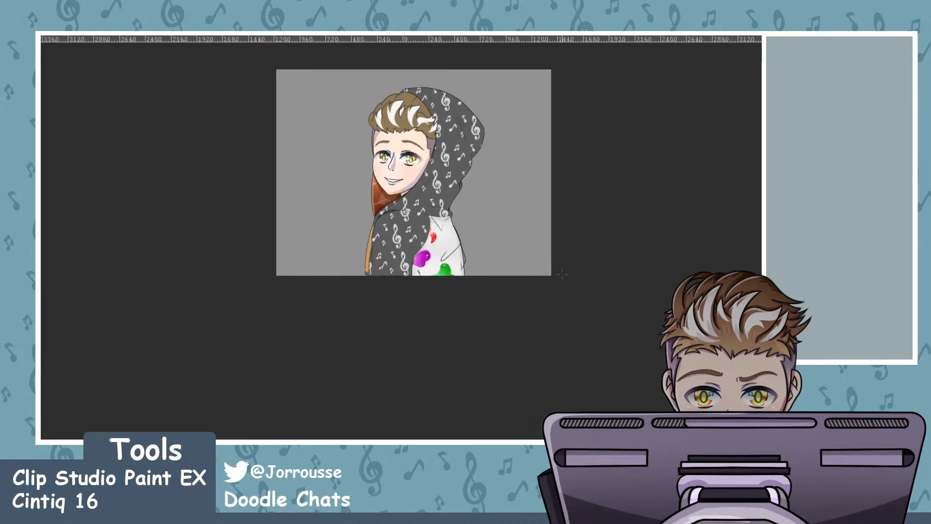
# Thin the doubled outline of the upper bulge on the white panel's side
pyautogui.scroll(6, 561, 274)
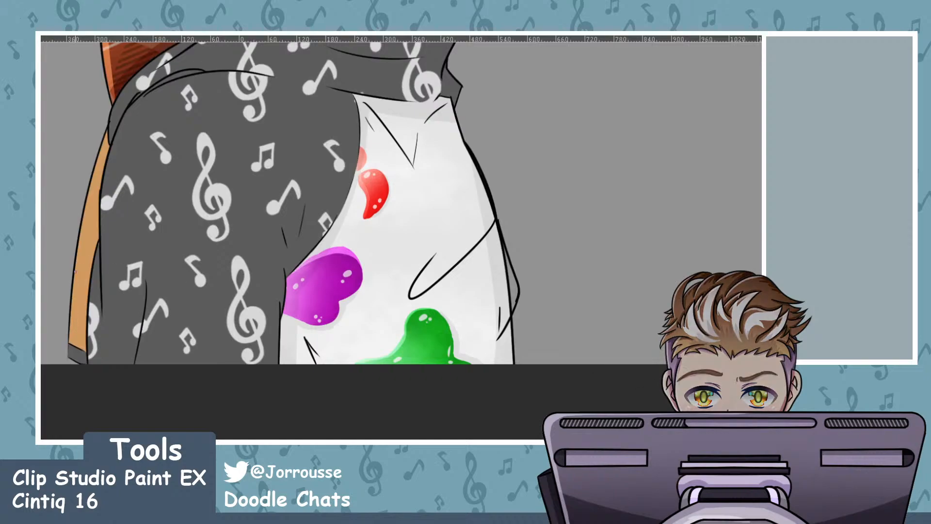
pyautogui.scroll(4, 521, 247)
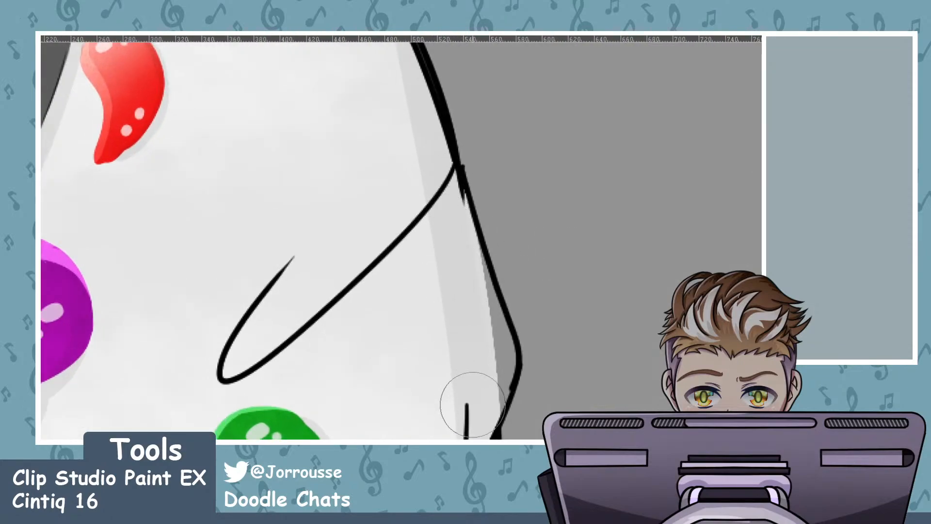
pyautogui.scroll(-4, 427, 330)
pyautogui.scroll(3, 444, 314)
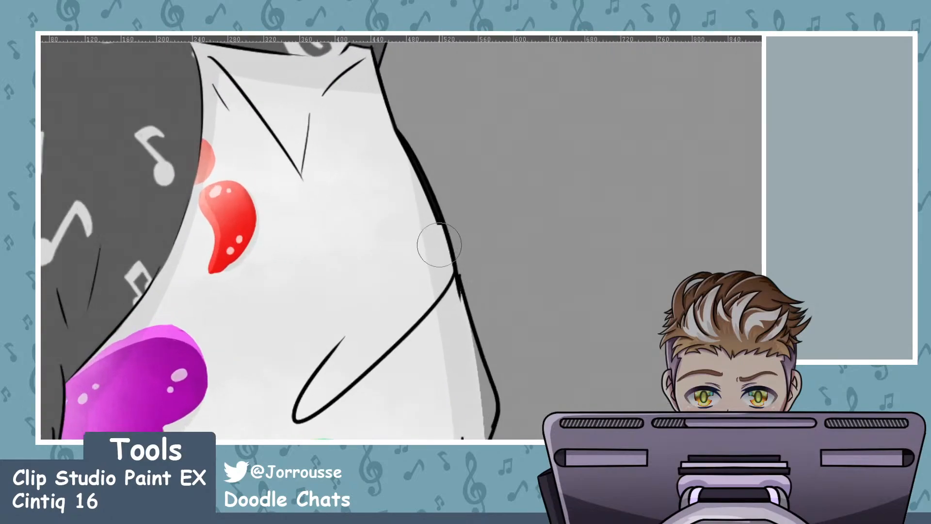
pyautogui.scroll(-8, 432, 197)
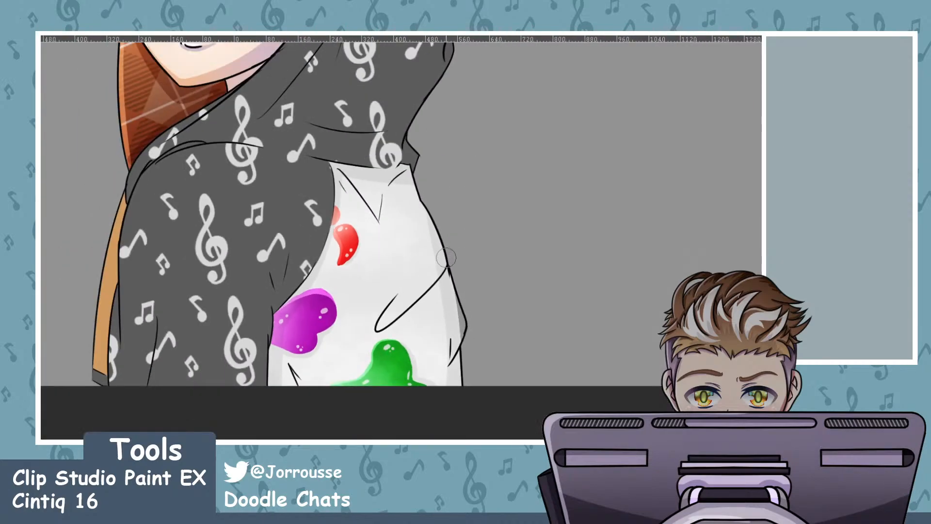
pyautogui.scroll(1, 441, 223)
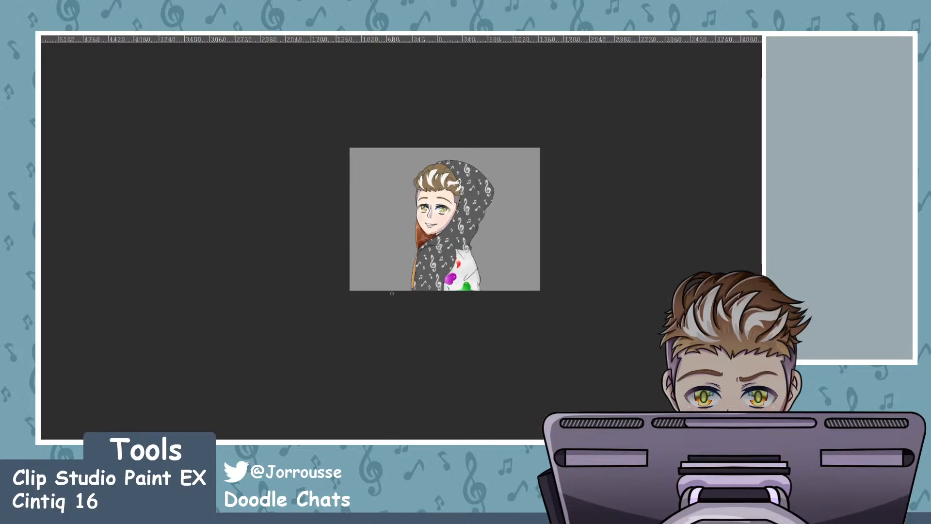
pyautogui.scroll(10, 458, 297)
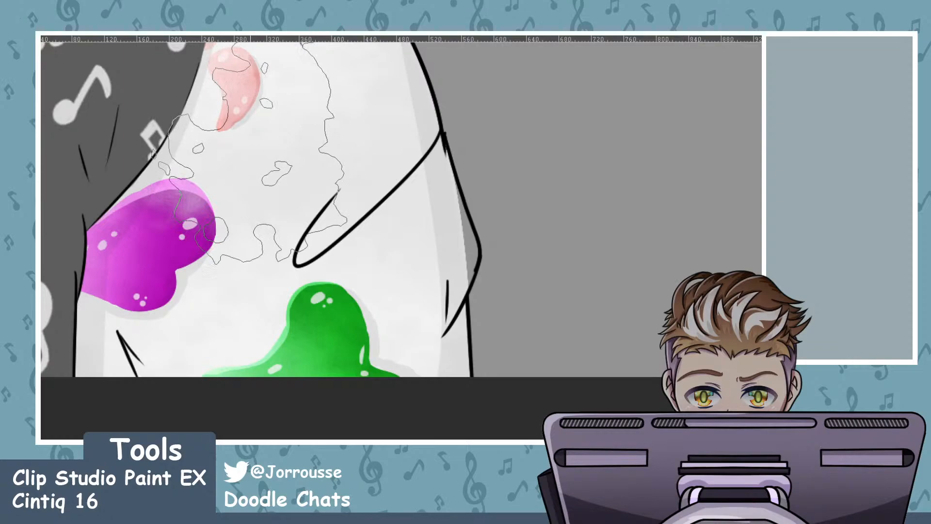
pyautogui.moveTo(361, 310)
pyautogui.mouseDown()
pyautogui.moveTo(335, 335)
pyautogui.moveTo(296, 290)
pyautogui.mouseUp()
pyautogui.moveTo(213, 238)
pyautogui.mouseDown()
pyautogui.moveTo(146, 250)
pyautogui.moveTo(121, 203)
pyautogui.mouseUp()
pyautogui.hotkey('ctrl', 'z')
pyautogui.hotkey('ctrl', 'z')
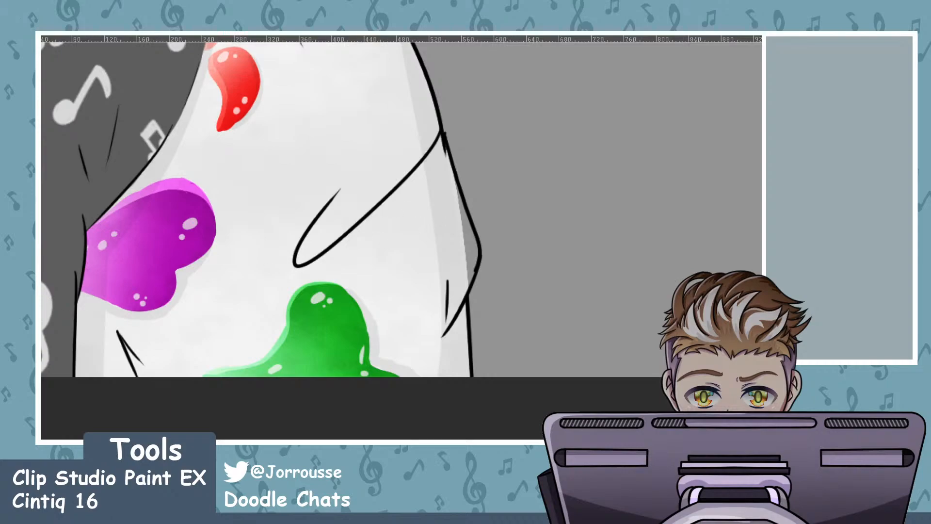
# Fill the grey gap inside the lower side bulge with the panel's white fabric colour
pyautogui.scroll(1, 452, 245)
pyautogui.moveTo(448, 162)
pyautogui.mouseDown()
pyautogui.moveTo(476, 243)
pyautogui.moveTo(467, 310)
pyautogui.mouseUp()
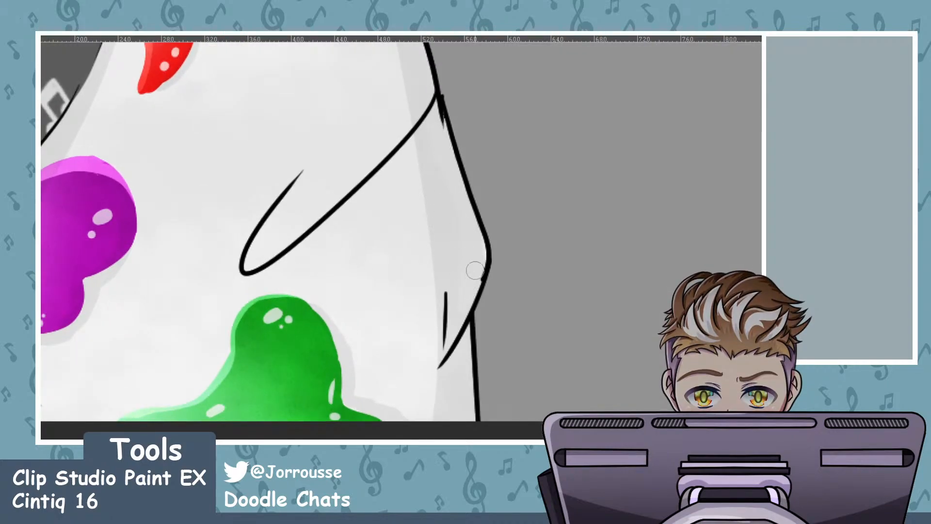
pyautogui.scroll(-8, 467, 257)
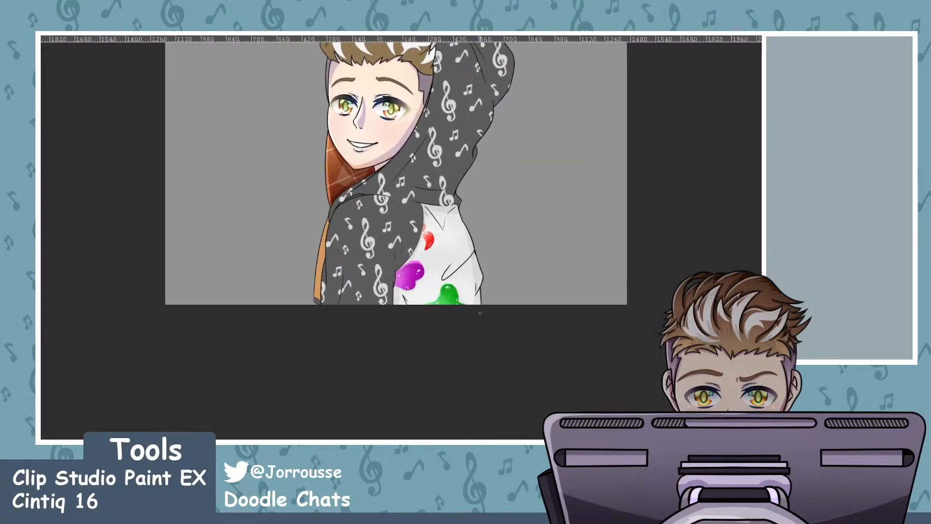
pyautogui.scroll(-3, 476, 294)
pyautogui.scroll(4, 480, 281)
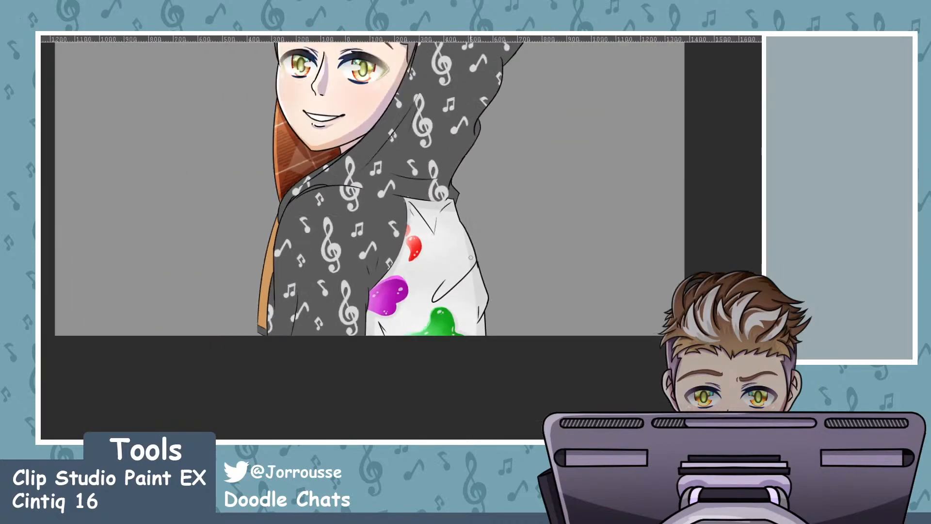
# Remove the creases, side bulges and grey shadows from the white panel, restoring its plain side outline
pyautogui.scroll(-4, 483, 266)
pyautogui.scroll(-2, 484, 266)
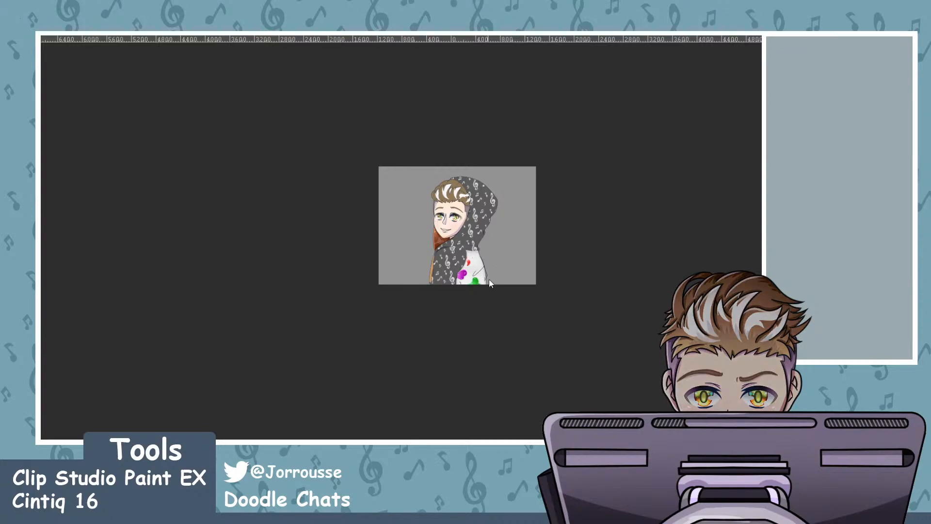
pyautogui.scroll(2, 487, 267)
pyautogui.scroll(6, 487, 267)
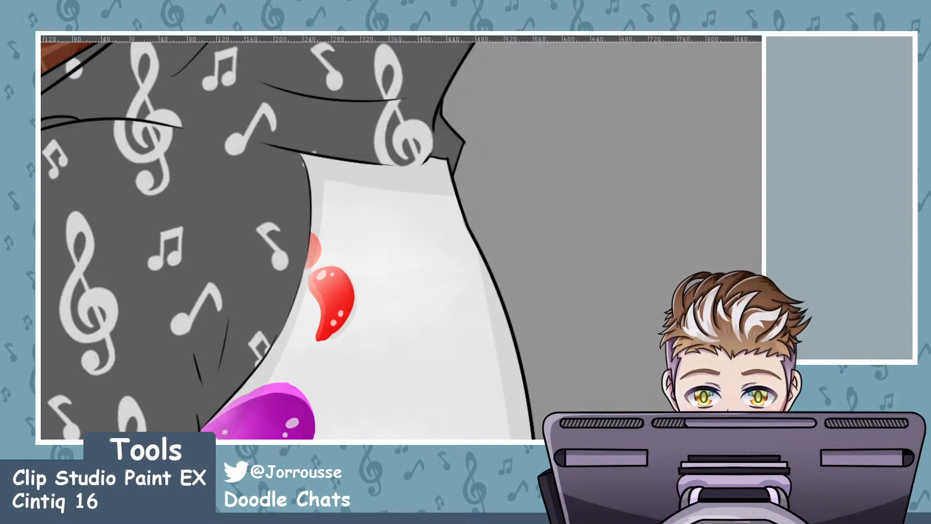
pyautogui.scroll(-4, 523, 309)
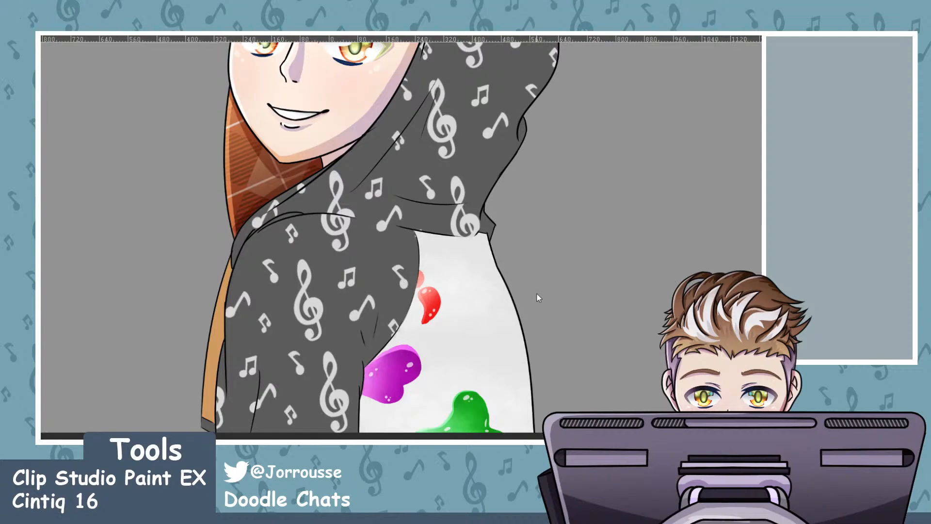
# Compare the hoodie with and without its dark music-note fabric and check the lines of the back
pyautogui.hotkey('ctrl', 'z')
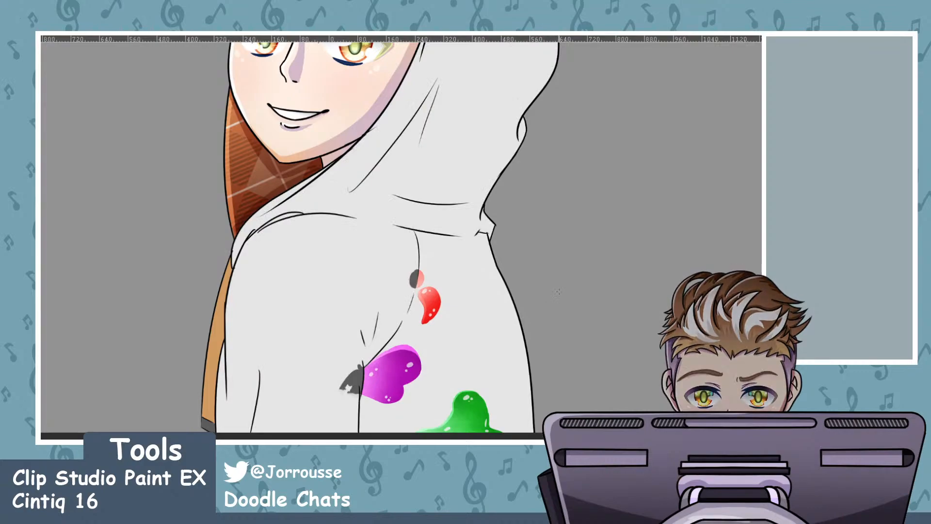
pyautogui.hotkey('ctrl', 'y')
pyautogui.hotkey('ctrl', 'z')
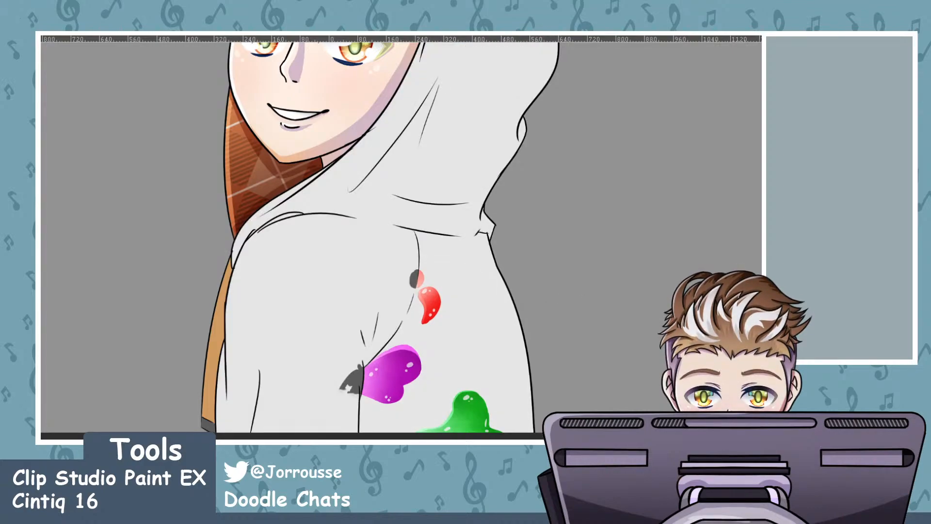
pyautogui.hotkey('ctrl', 'y')
pyautogui.scroll(-2, 410, 276)
pyautogui.scroll(1, 470, 240)
pyautogui.scroll(-1, 467, 242)
pyautogui.scroll(1, 466, 242)
pyautogui.scroll(1, 467, 242)
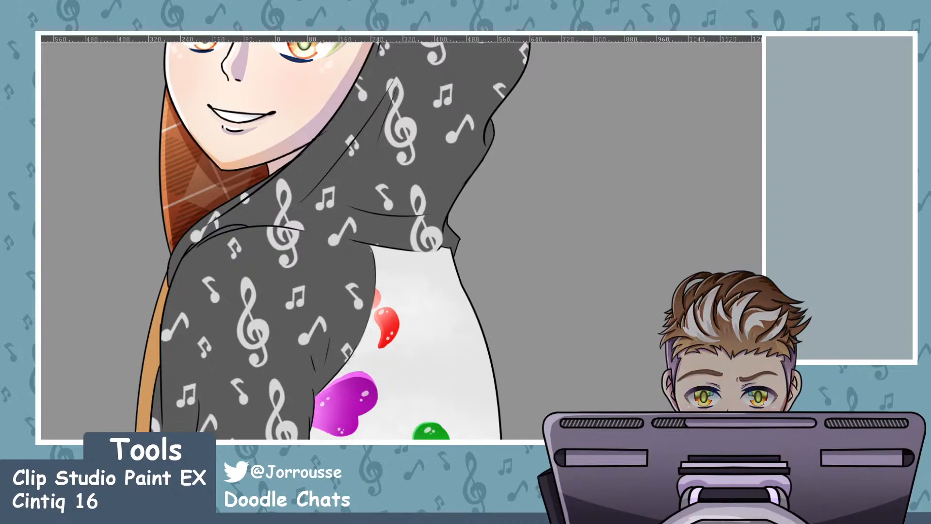
pyautogui.scroll(-2, 393, 172)
# Clean up the black line where the jaw meets the edge of the hood
pyautogui.scroll(8, 286, 130)
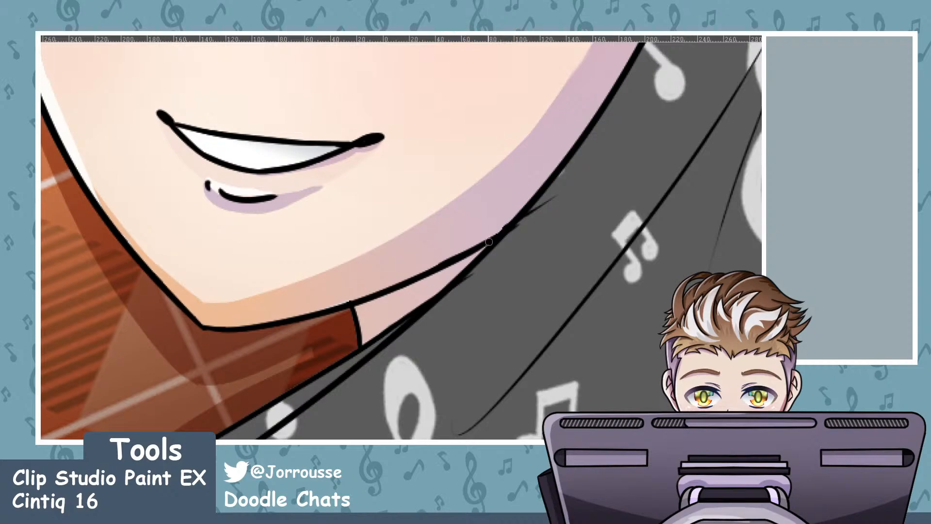
pyautogui.moveTo(522, 214); pyautogui.dragTo(492, 237)
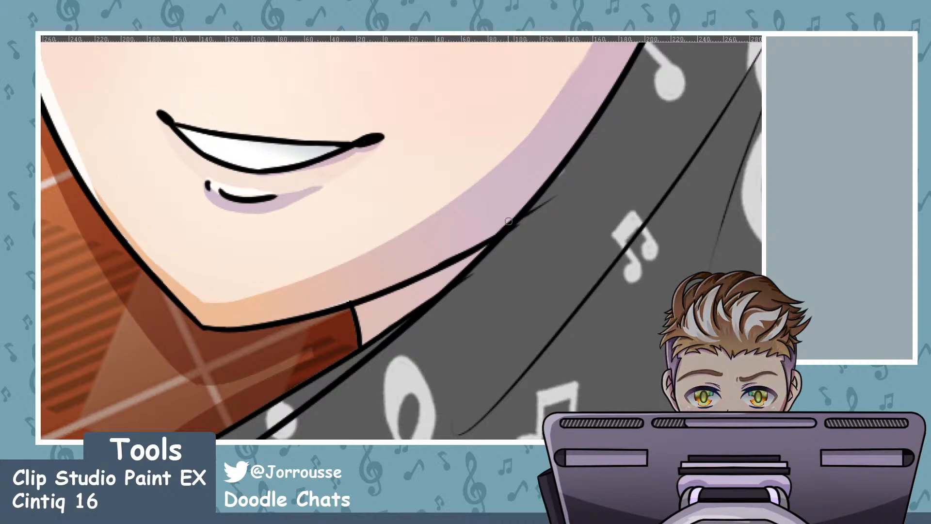
pyautogui.scroll(-8, 379, 223)
# Draw an angular fabric bulge on the white panel's outer side, directly below the hood's corner
pyautogui.scroll(7, 544, 342)
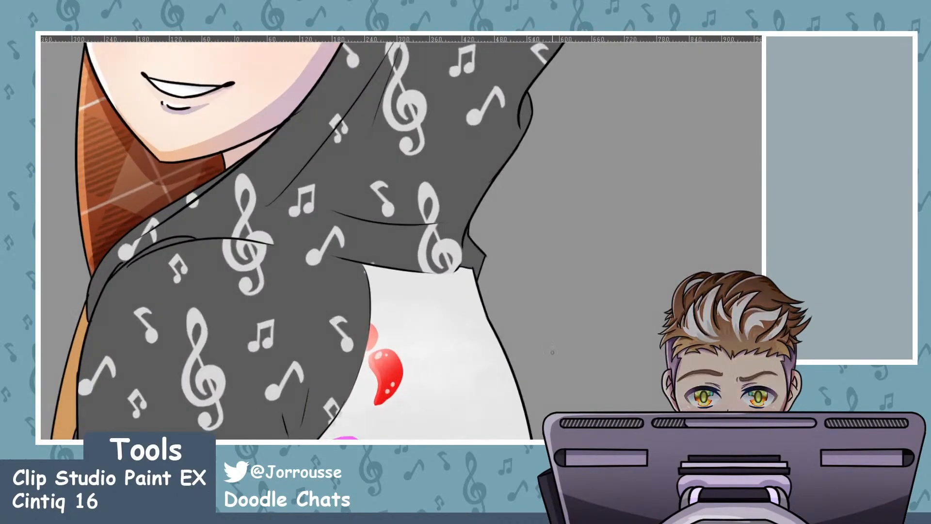
pyautogui.moveTo(440, 248); pyautogui.dragTo(456, 266)
pyautogui.hotkey('ctrl', 'z')
pyautogui.hotkey('ctrl', 'z')
pyautogui.moveTo(419, 209)
pyautogui.mouseDown()
pyautogui.moveTo(468, 268)
pyautogui.moveTo(427, 342)
pyautogui.mouseUp()
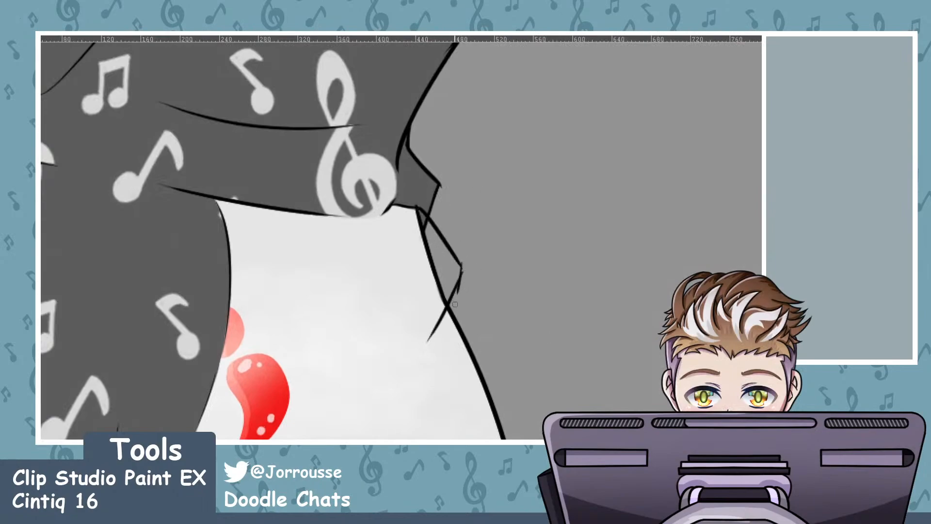
# Redraw the bulge's lower edge as a longer diagonal crease into the panel and add a smaller bulge beneath it
pyautogui.hotkey('ctrl', 'z')
pyautogui.moveTo(463, 271); pyautogui.dragTo(427, 343)
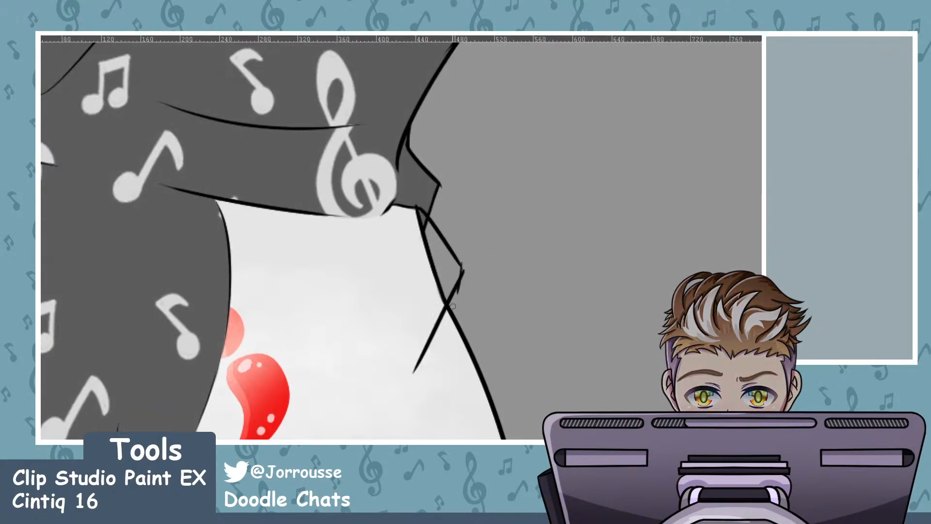
pyautogui.hotkey('ctrl', 'z')
pyautogui.moveTo(451, 300)
pyautogui.mouseDown()
pyautogui.moveTo(471, 339)
pyautogui.moveTo(467, 382)
pyautogui.mouseUp()
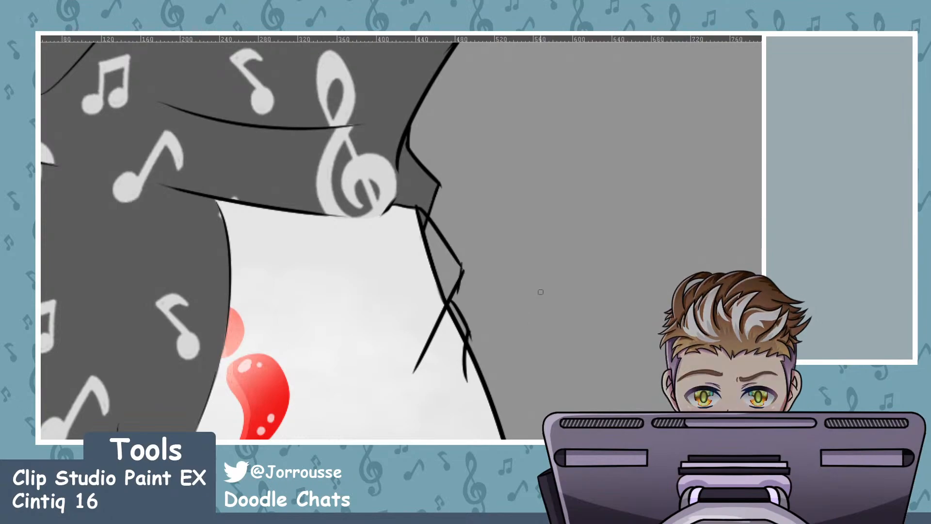
pyautogui.scroll(-4, 541, 292)
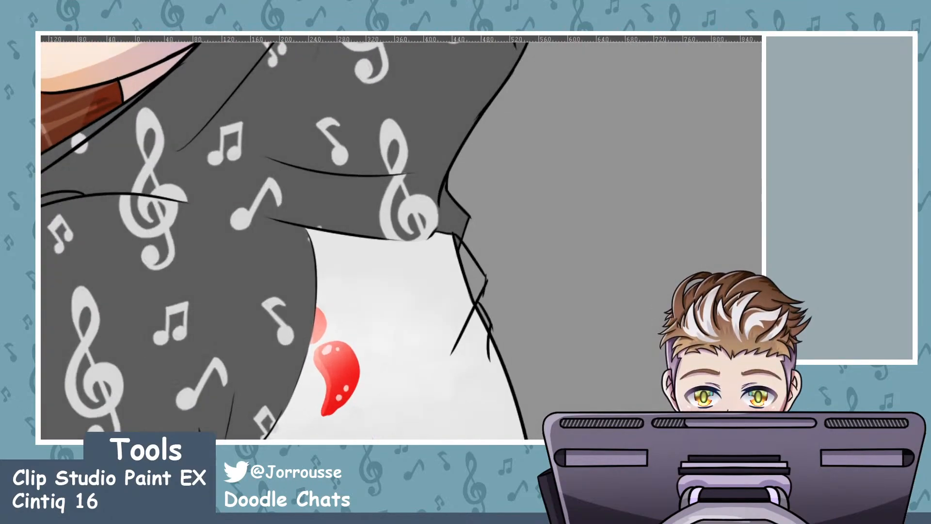
pyautogui.scroll(1, 515, 273)
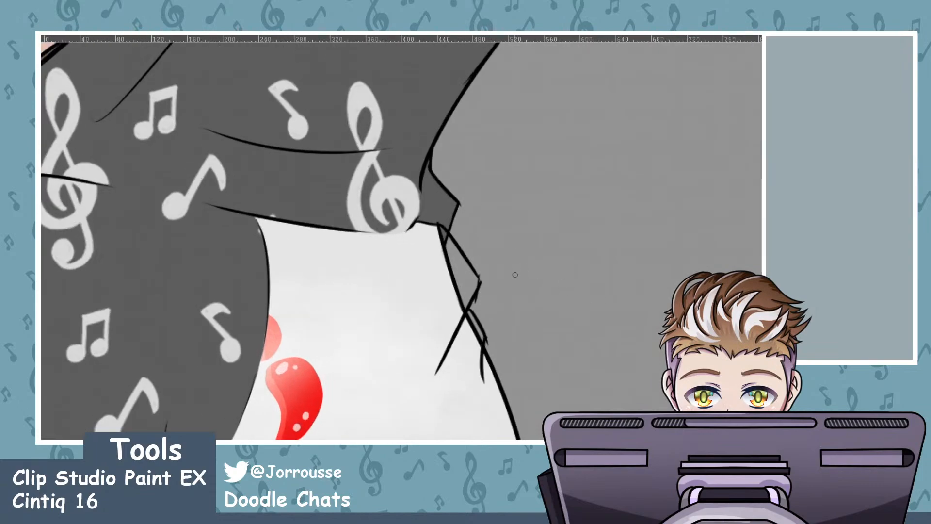
# Erase the overshooting line ends on the outer edges of both side bulges
pyautogui.scroll(2, 515, 275)
pyautogui.scroll(1, 490, 308)
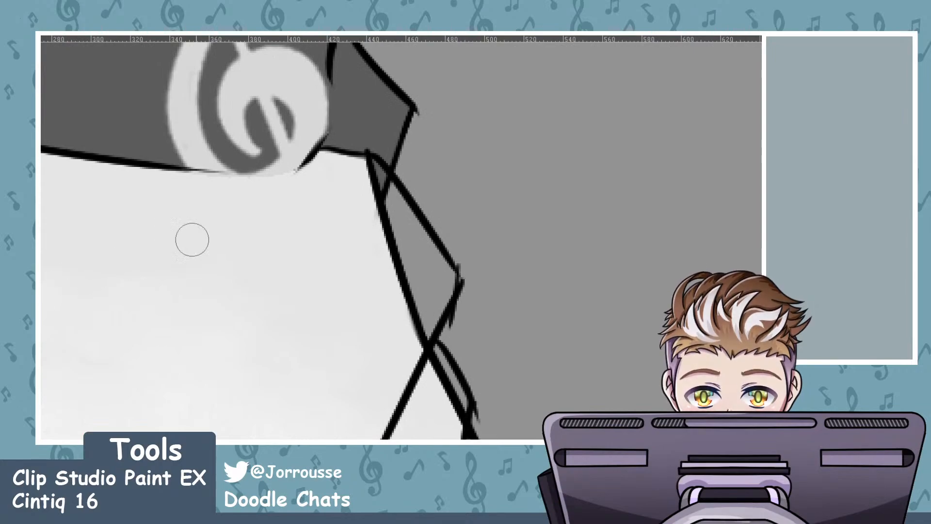
pyautogui.moveTo(459, 329); pyautogui.dragTo(459, 329)
pyautogui.moveTo(491, 399); pyautogui.dragTo(485, 417)
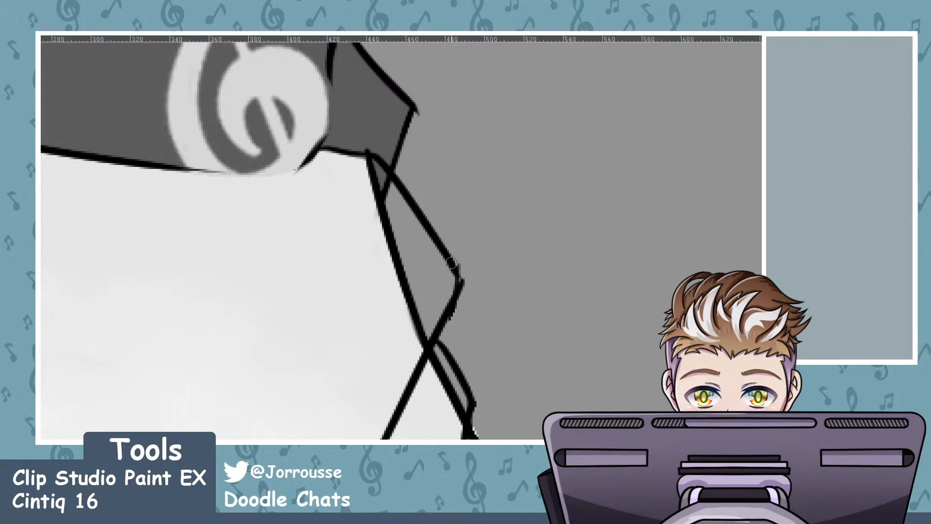
# Thicken the upper bulge's outline and erase the old side outline running inside both bulges
pyautogui.moveTo(443, 249); pyautogui.dragTo(462, 283)
pyautogui.moveTo(381, 232)
pyautogui.mouseDown()
pyautogui.moveTo(365, 172)
pyautogui.moveTo(378, 211)
pyautogui.moveTo(378, 182)
pyautogui.moveTo(397, 226)
pyautogui.moveTo(385, 173)
pyautogui.moveTo(400, 318)
pyautogui.moveTo(422, 318)
pyautogui.moveTo(411, 344)
pyautogui.moveTo(423, 328)
pyautogui.moveTo(437, 388)
pyautogui.moveTo(440, 362)
pyautogui.moveTo(451, 418)
pyautogui.moveTo(453, 406)
pyautogui.moveTo(444, 433)
pyautogui.moveTo(474, 374)
pyautogui.moveTo(453, 422)
pyautogui.mouseUp()
pyautogui.hotkey('ctrl', 'z')
pyautogui.hotkey('ctrl', 'z')
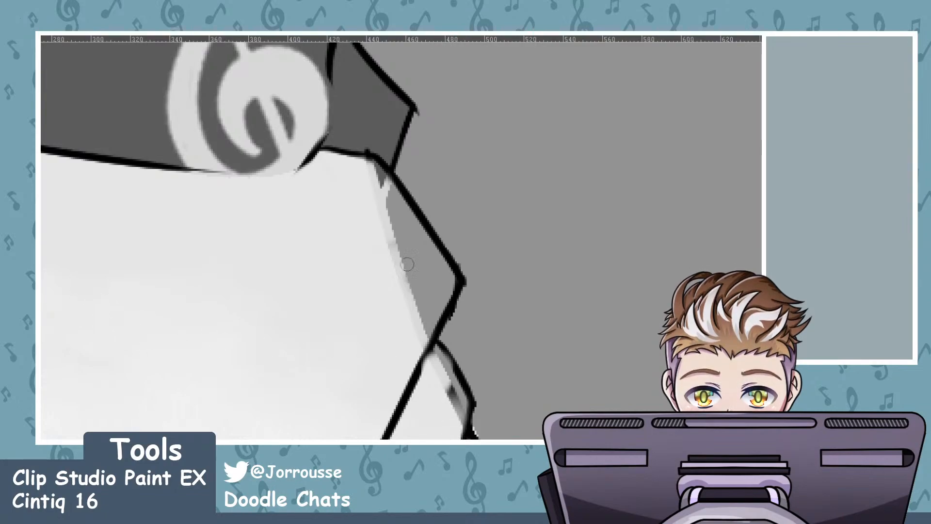
pyautogui.hotkey('ctrl', 'z')
pyautogui.moveTo(462, 405)
pyautogui.mouseDown()
pyautogui.moveTo(446, 363)
pyautogui.moveTo(457, 427)
pyautogui.moveTo(462, 406)
pyautogui.moveTo(450, 423)
pyautogui.moveTo(444, 392)
pyautogui.mouseUp()
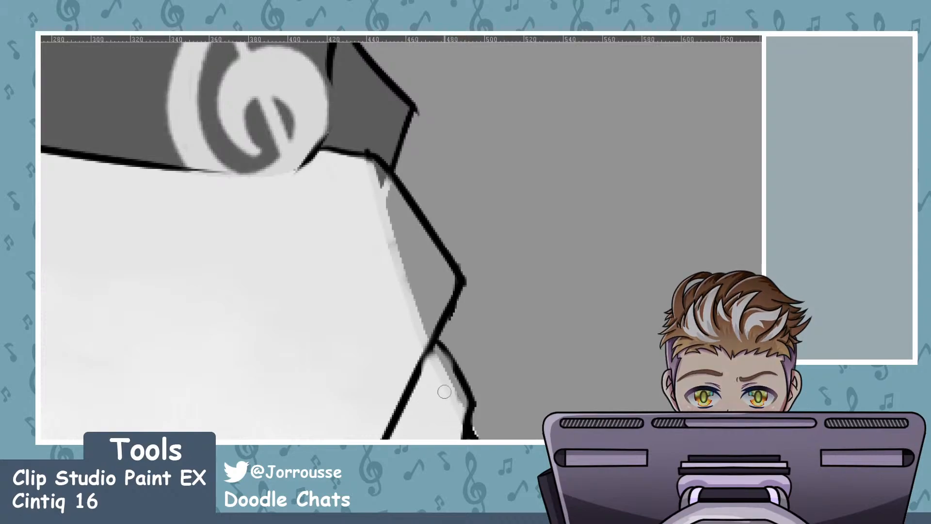
# Go over the diagonal crease and the small bulge's outline with heavier black strokes
pyautogui.moveTo(442, 336); pyautogui.dragTo(409, 395)
pyautogui.moveTo(440, 345); pyautogui.dragTo(456, 380)
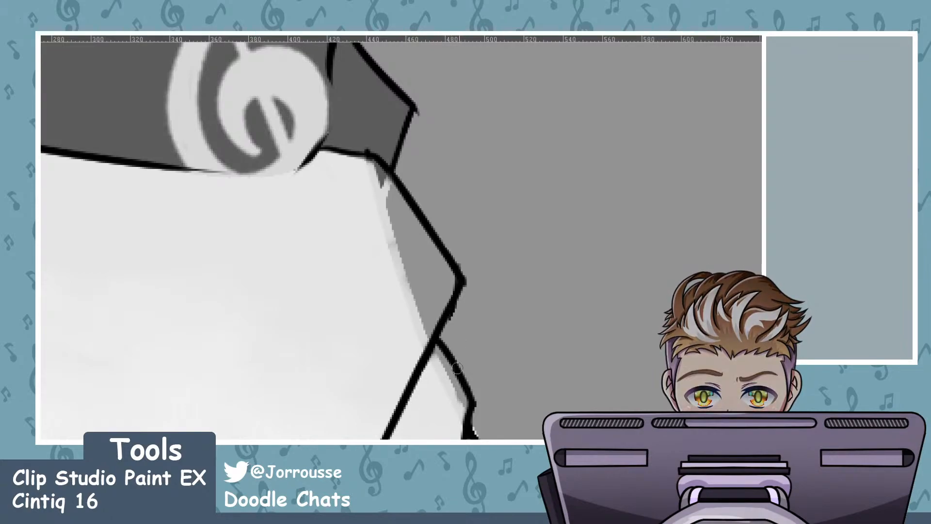
pyautogui.scroll(-10, 470, 390)
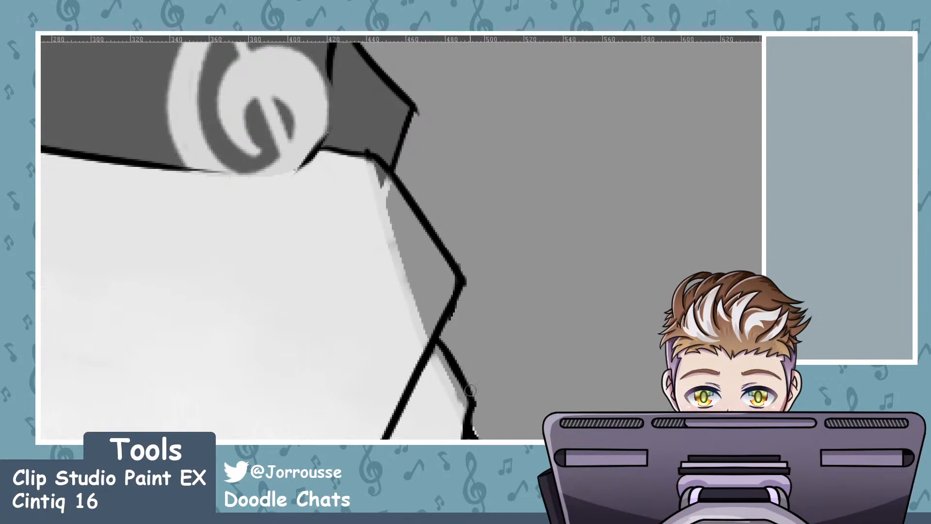
# Draw a curved black seam across the white panel's upper corner, from the sleeve edge above the red blot to the treble clef
pyautogui.scroll(-3, 418, 275)
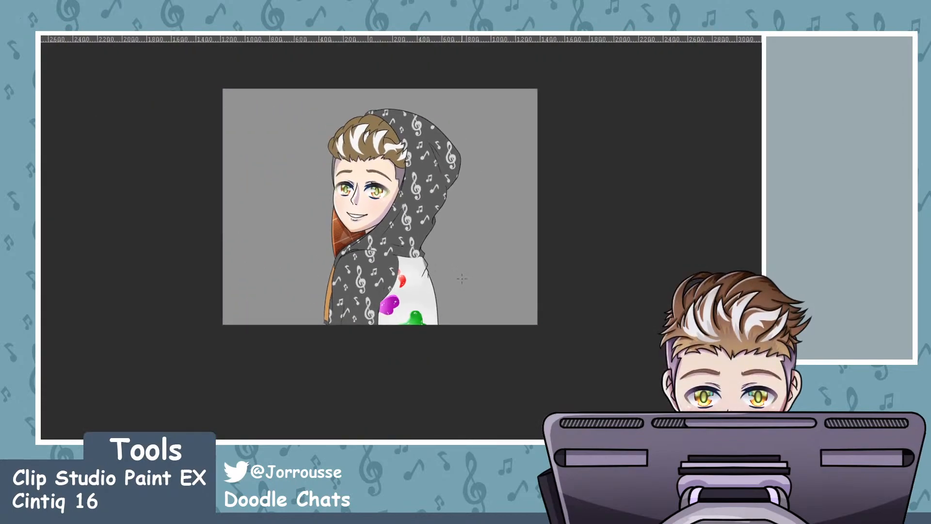
pyautogui.scroll(12, 445, 274)
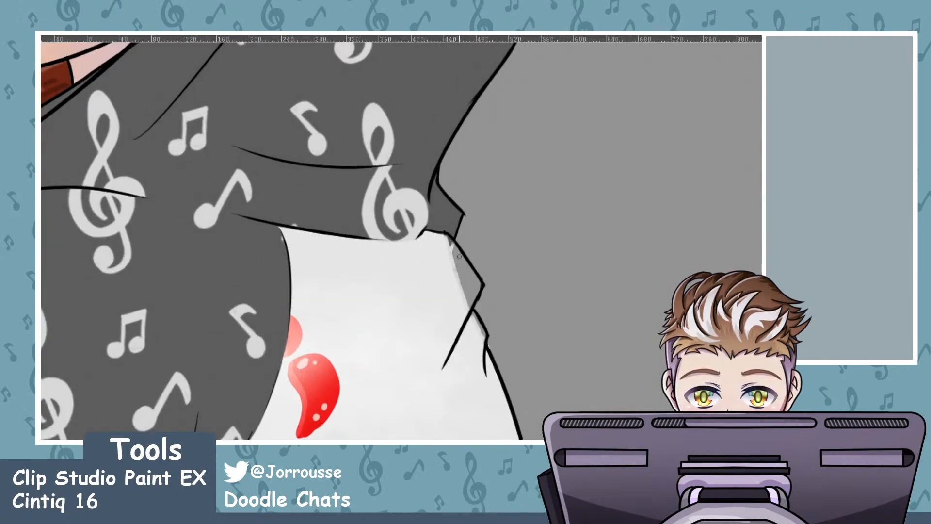
pyautogui.scroll(1, 458, 257)
pyautogui.scroll(-4, 385, 264)
pyautogui.scroll(3, 393, 241)
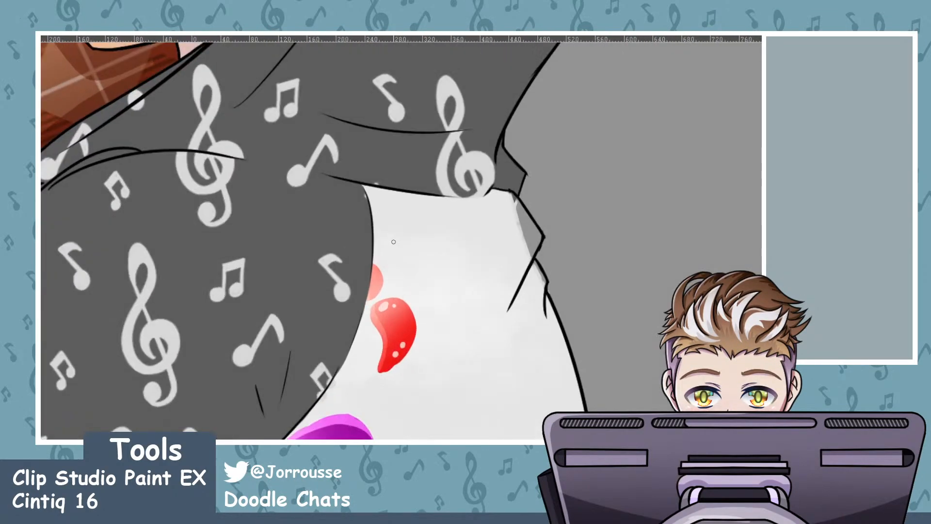
pyautogui.moveTo(448, 203)
pyautogui.mouseDown()
pyautogui.moveTo(375, 282)
pyautogui.moveTo(467, 195)
pyautogui.mouseUp()
pyautogui.hotkey('ctrl', 'z')
pyautogui.hotkey('ctrl', 'z')
pyautogui.moveTo(373, 260)
pyautogui.mouseDown()
pyautogui.moveTo(410, 225)
pyautogui.moveTo(465, 209)
pyautogui.mouseUp()
pyautogui.hotkey('ctrl', 'z')
pyautogui.hotkey('ctrl', 'z')
pyautogui.moveTo(374, 261); pyautogui.dragTo(477, 195)
pyautogui.hotkey('ctrl', 'z')
pyautogui.moveTo(373, 262)
pyautogui.mouseDown()
pyautogui.moveTo(396, 234)
pyautogui.moveTo(468, 202)
pyautogui.moveTo(381, 250)
pyautogui.moveTo(466, 196)
pyautogui.mouseUp()
pyautogui.hotkey('ctrl', 'z')
pyautogui.hotkey('ctrl', 'z')
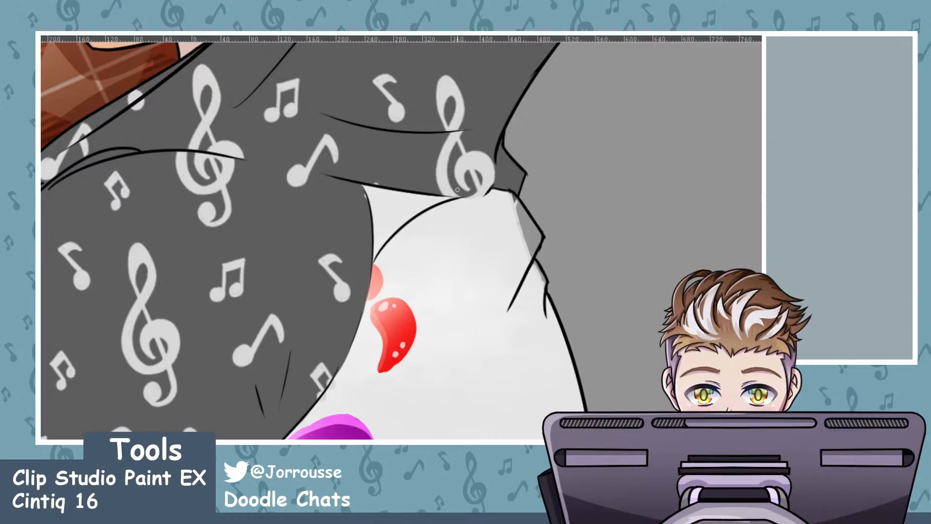
# Erase the old sleeve outline between the new curved seam and the fold line above it
pyautogui.scroll(-1, 386, 194)
pyautogui.scroll(-3, 386, 194)
pyautogui.scroll(5, 391, 199)
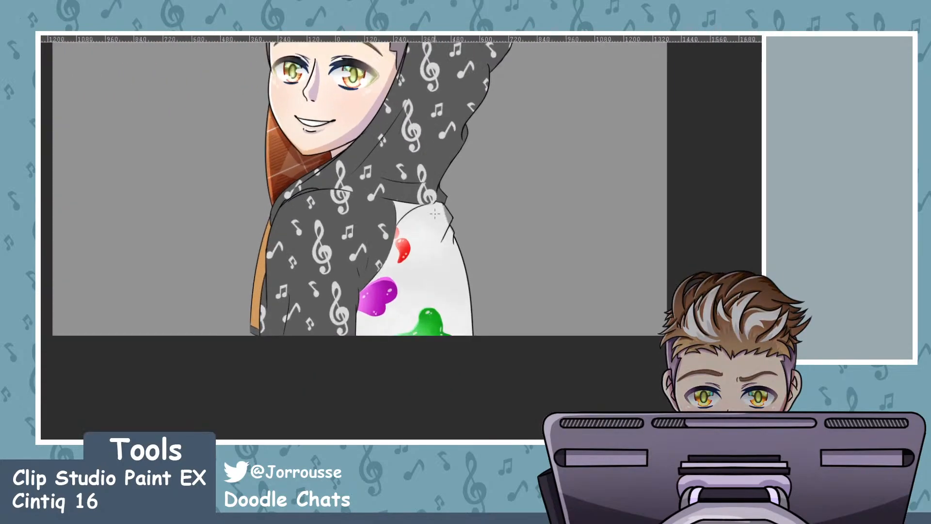
pyautogui.scroll(2, 391, 199)
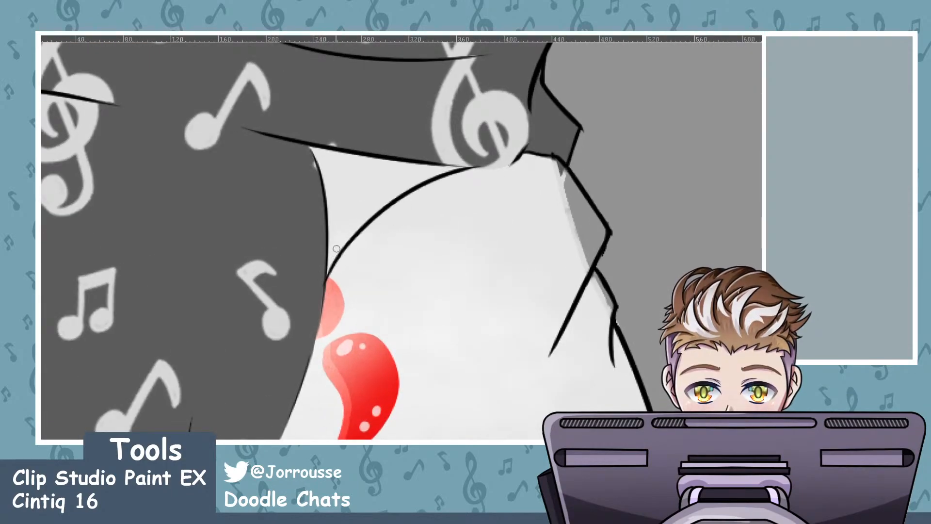
pyautogui.scroll(2, 317, 238)
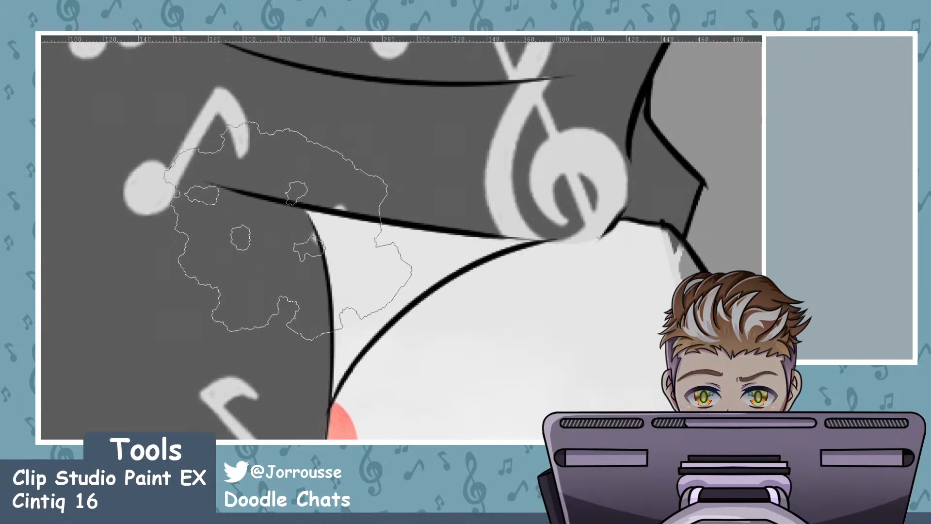
pyautogui.moveTo(319, 239); pyautogui.dragTo(310, 222)
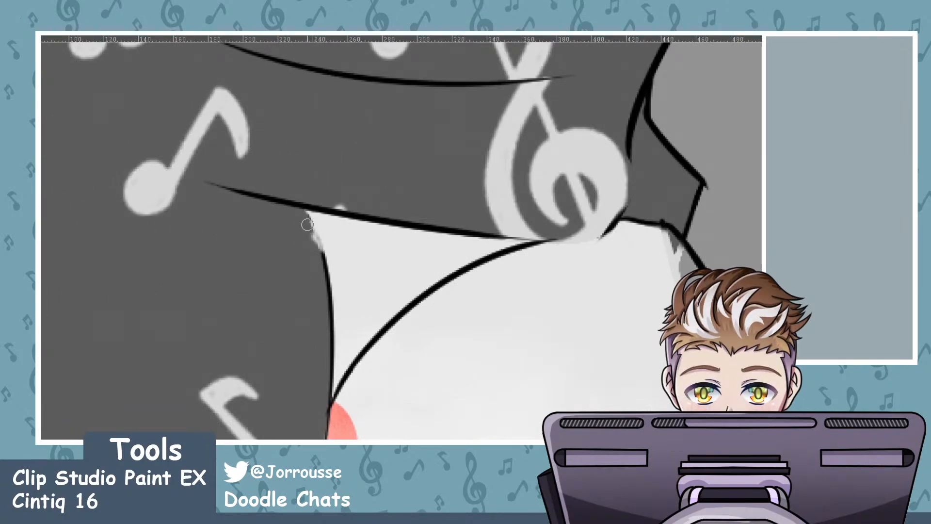
pyautogui.moveTo(329, 270); pyautogui.dragTo(333, 406)
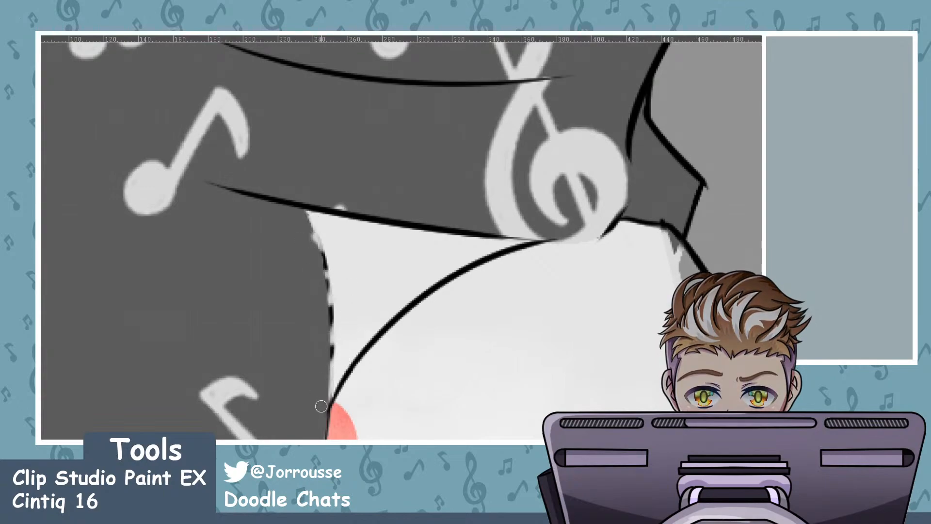
pyautogui.moveTo(335, 362)
pyautogui.mouseDown()
pyautogui.moveTo(342, 305)
pyautogui.moveTo(324, 289)
pyautogui.moveTo(332, 261)
pyautogui.mouseUp()
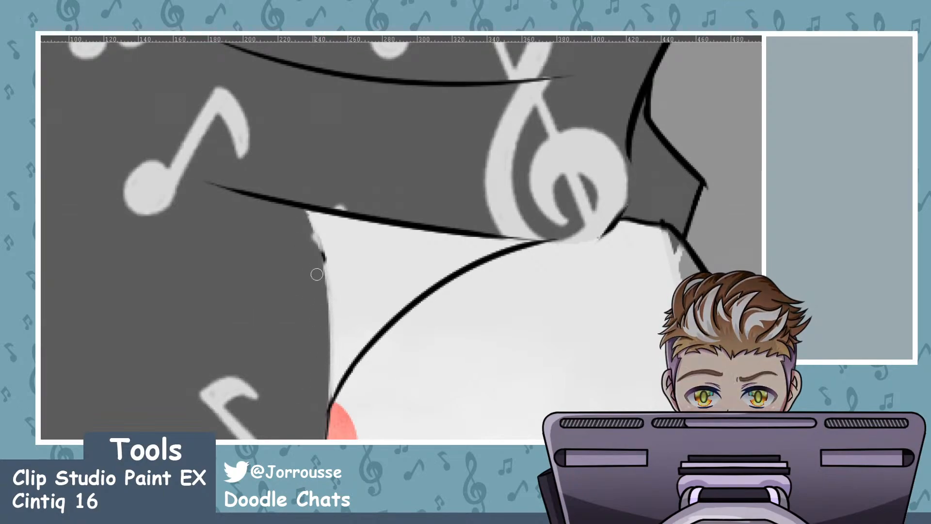
# Paint the white corner above the curved seam in the hoodie's dark grey, covering the remains of the old edge
pyautogui.hotkey('ctrl', '-')
pyautogui.hotkey('ctrl', '-')
pyautogui.hotkey('ctrl', '-')
pyautogui.hotkey('ctrl', '-')
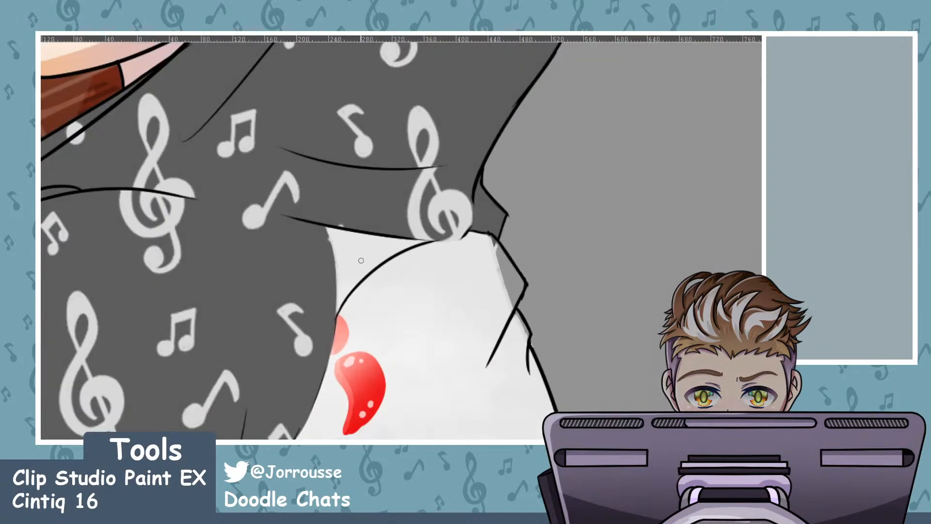
pyautogui.hotkey('ctrl', '+')
pyautogui.hotkey('ctrl', '+')
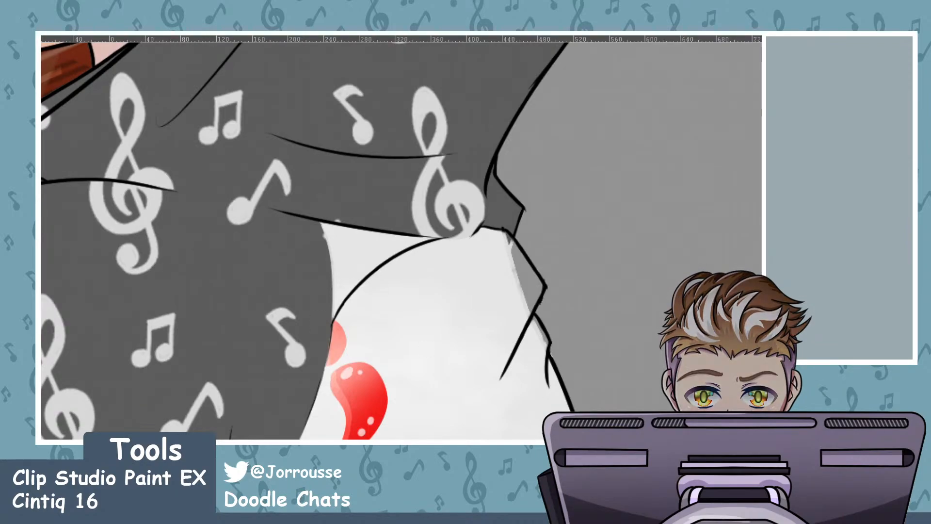
pyautogui.moveTo(325, 324)
pyautogui.mouseDown()
pyautogui.moveTo(362, 268)
pyautogui.moveTo(315, 303)
pyautogui.mouseUp()
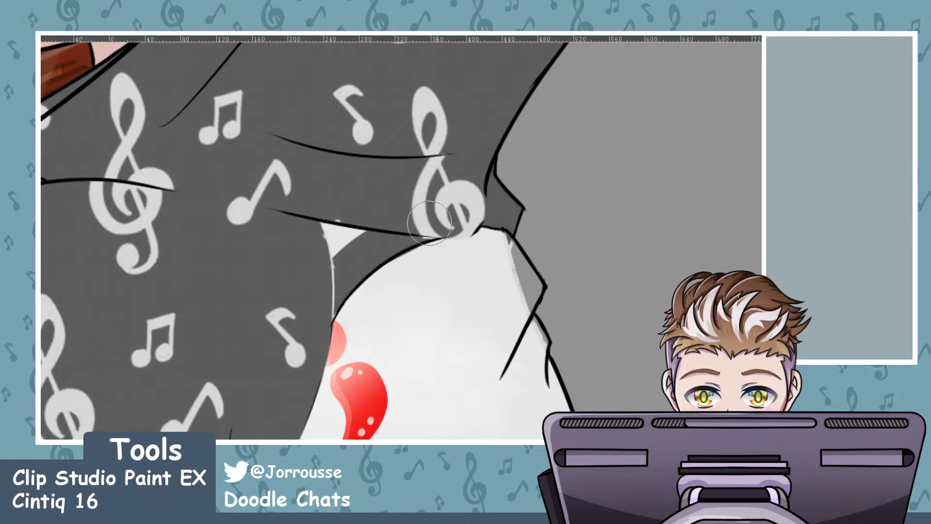
pyautogui.moveTo(354, 252)
pyautogui.mouseDown()
pyautogui.moveTo(370, 223)
pyautogui.moveTo(316, 236)
pyautogui.mouseUp()
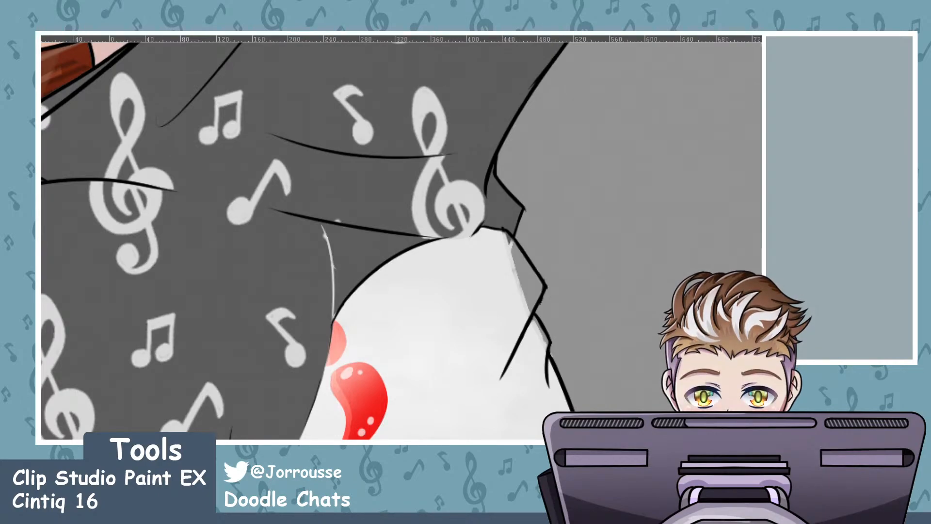
pyautogui.moveTo(347, 224); pyautogui.dragTo(344, 273)
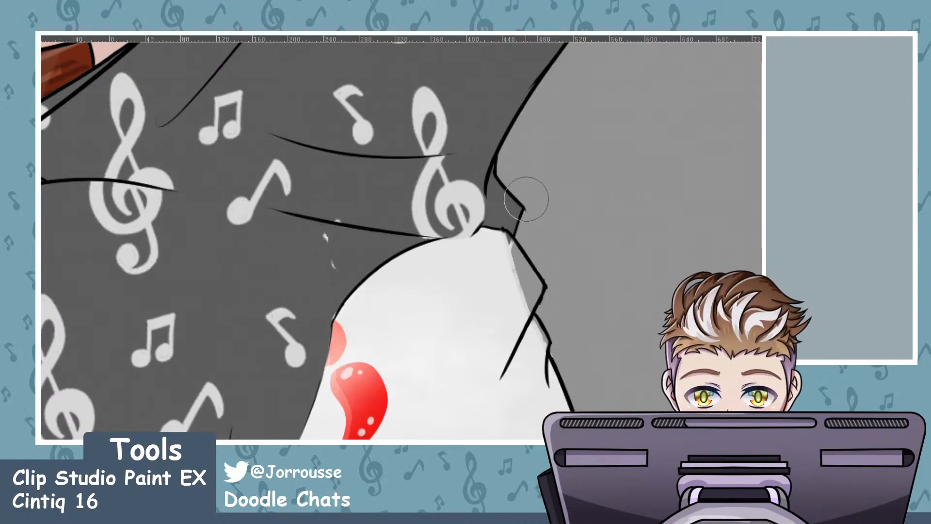
# Paint the grey gaps inside the side bulges with the panel's white and clean up the leftover patches and streaks
pyautogui.moveTo(502, 256)
pyautogui.mouseDown()
pyautogui.moveTo(515, 276)
pyautogui.moveTo(495, 237)
pyautogui.moveTo(532, 292)
pyautogui.moveTo(508, 325)
pyautogui.mouseUp()
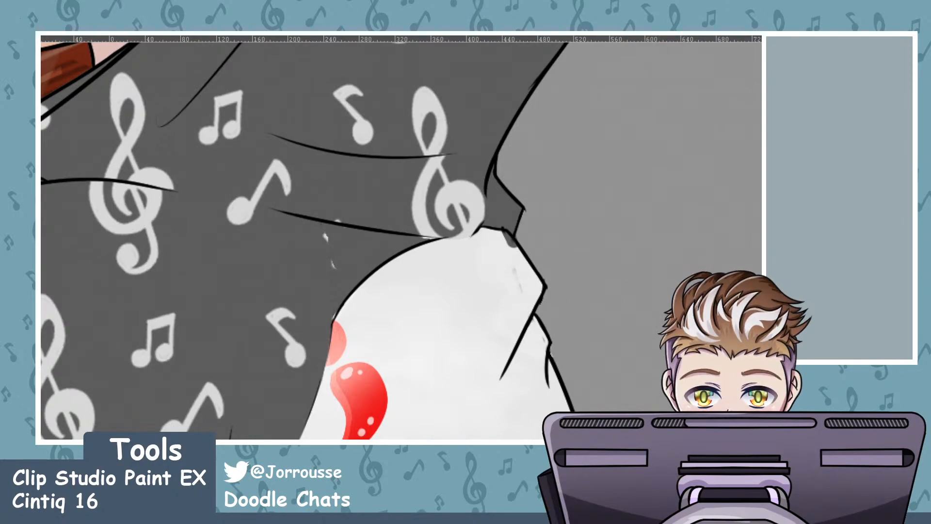
pyautogui.scroll(4, 373, 300)
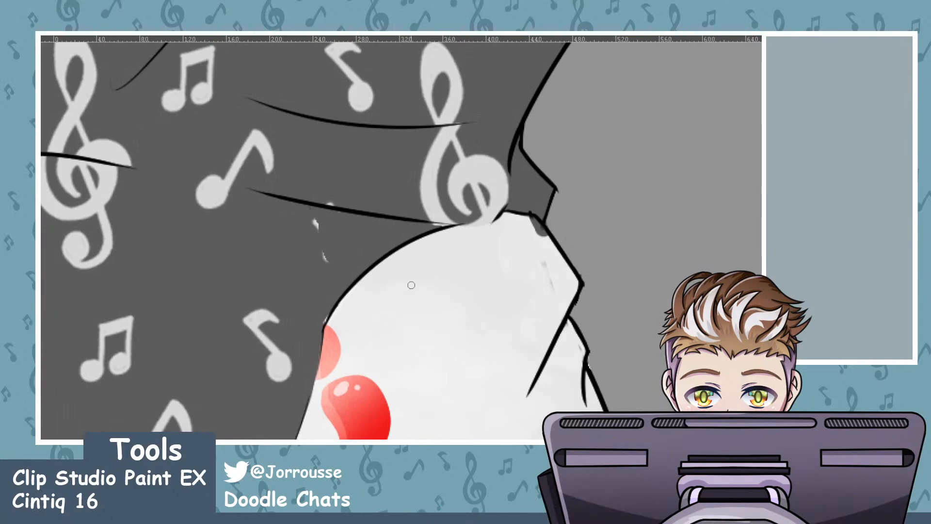
pyautogui.scroll(1, 601, 187)
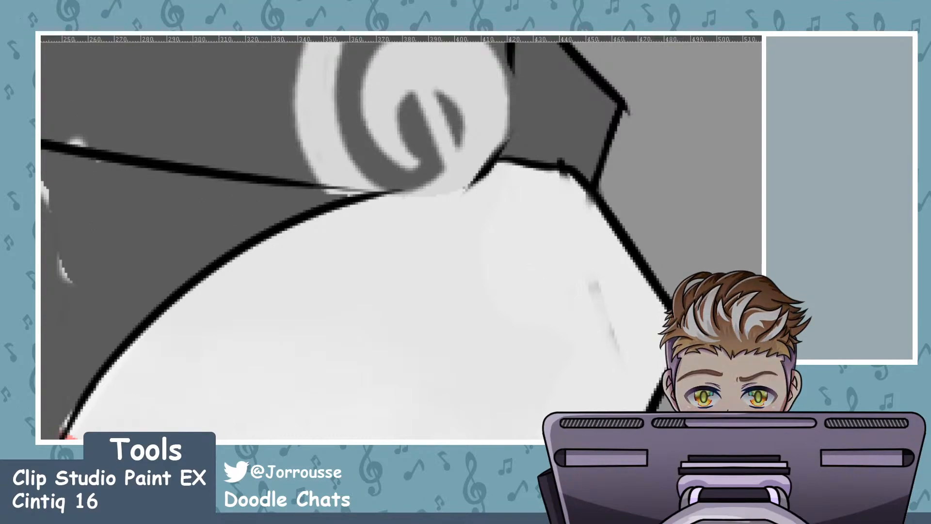
pyautogui.scroll(-2, 553, 279)
pyautogui.scroll(2, 558, 358)
pyautogui.scroll(-3, 330, 317)
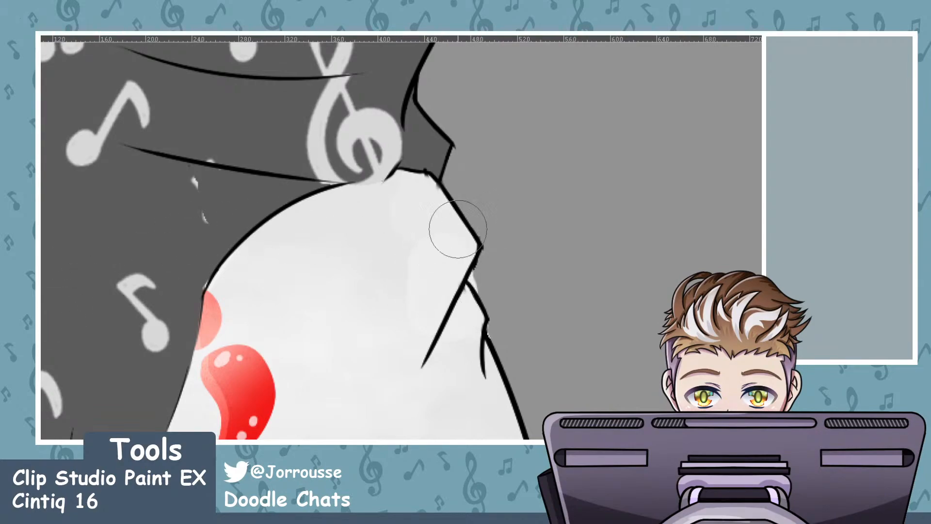
pyautogui.scroll(-4, 397, 219)
pyautogui.scroll(3, 396, 316)
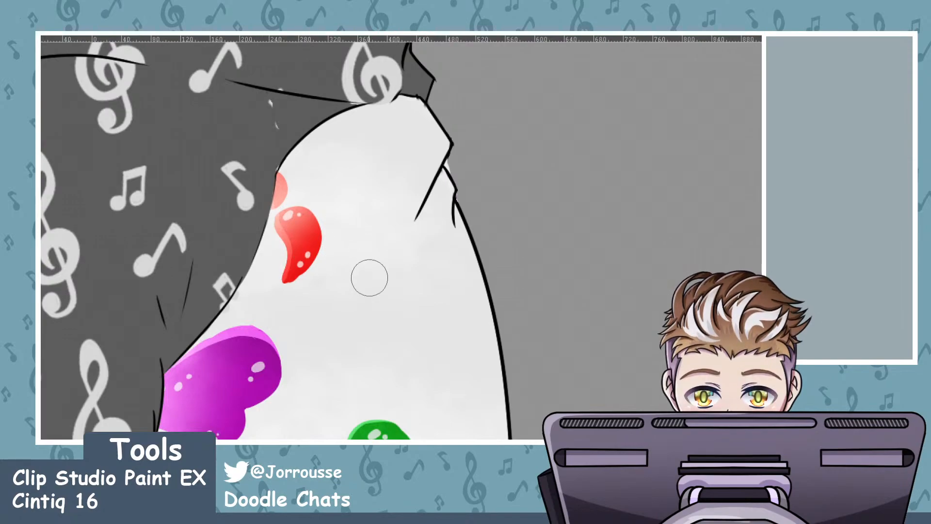
pyautogui.scroll(4, 509, 199)
pyautogui.moveTo(466, 195); pyautogui.dragTo(543, 244)
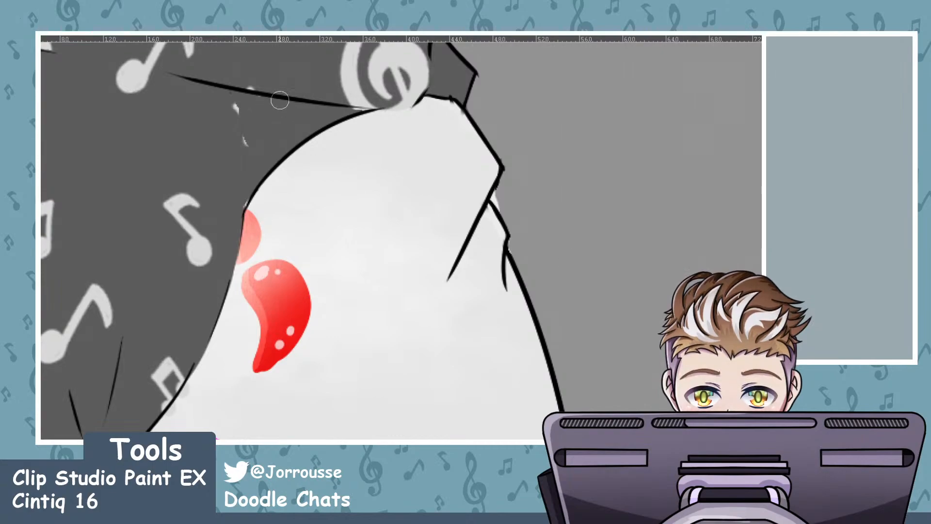
pyautogui.scroll(-1, 322, 229)
pyautogui.scroll(-2, 322, 229)
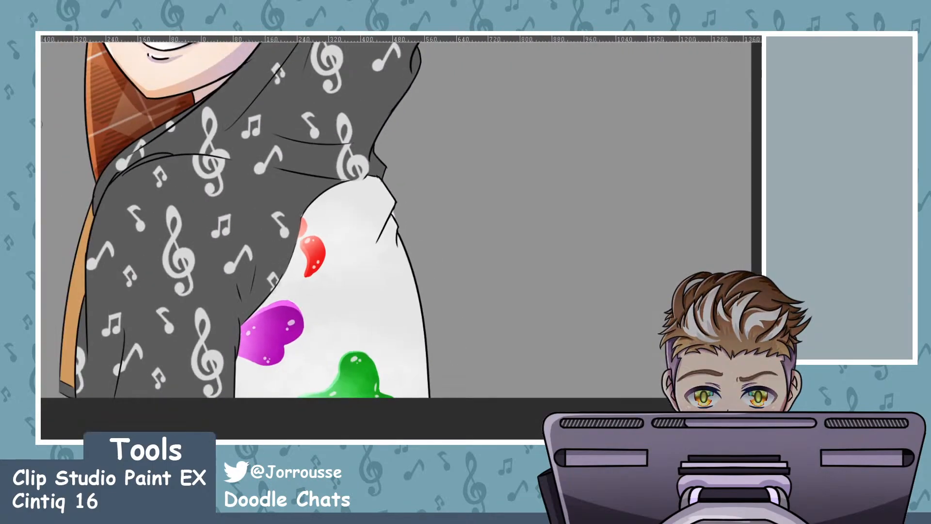
pyautogui.moveTo(440, 105)
pyautogui.mouseDown()
pyautogui.moveTo(535, 224)
pyautogui.moveTo(328, 224)
pyautogui.moveTo(369, 255)
pyautogui.moveTo(485, 272)
pyautogui.moveTo(465, 270)
pyautogui.moveTo(441, 314)
pyautogui.mouseUp()
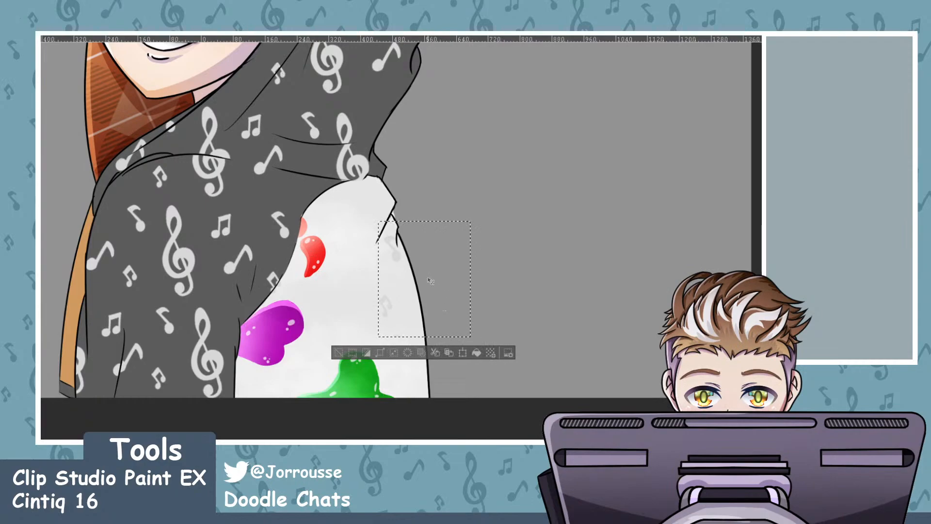
pyautogui.hotkey('ctrl', 'd')
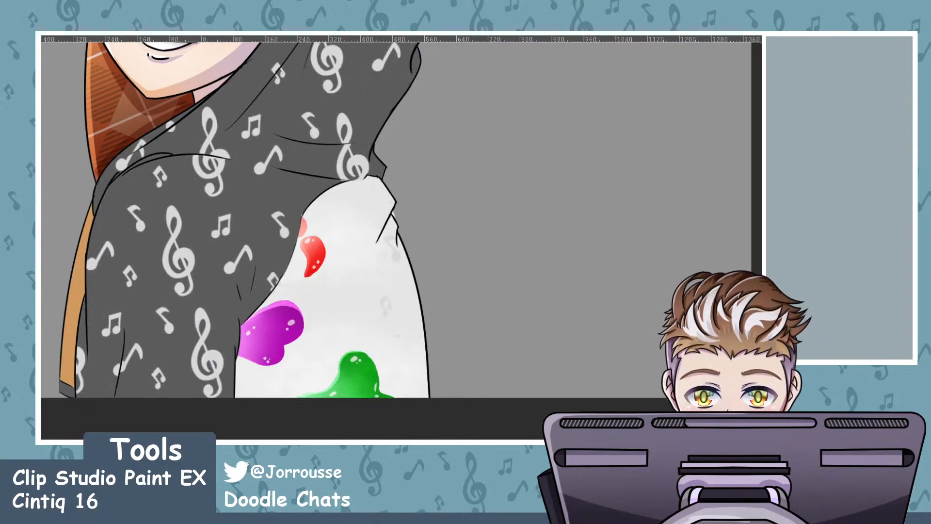
pyautogui.moveTo(368, 213); pyautogui.dragTo(421, 268)
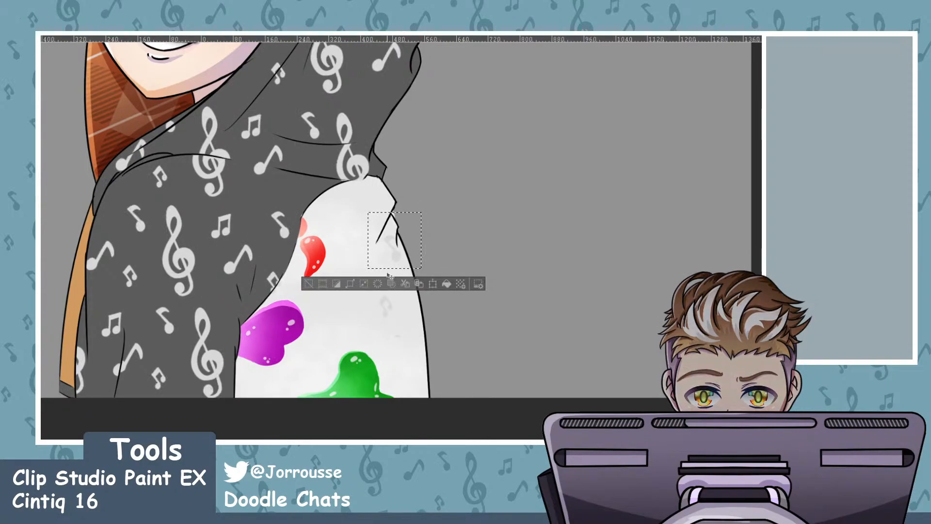
# Select the small faint music note on the white panel and move it onto the dark fabric beside the treble clef
pyautogui.moveTo(394, 330); pyautogui.dragTo(373, 281)
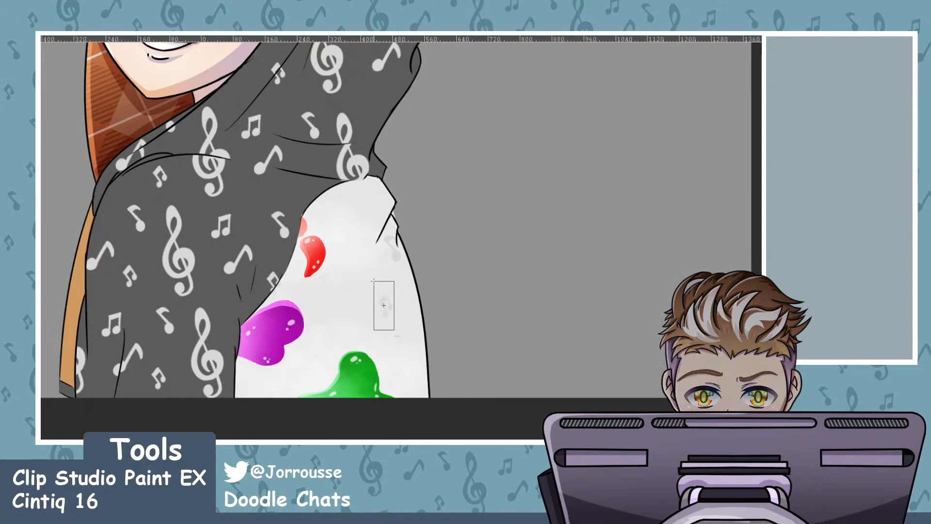
pyautogui.moveTo(373, 281); pyautogui.dragTo(374, 280)
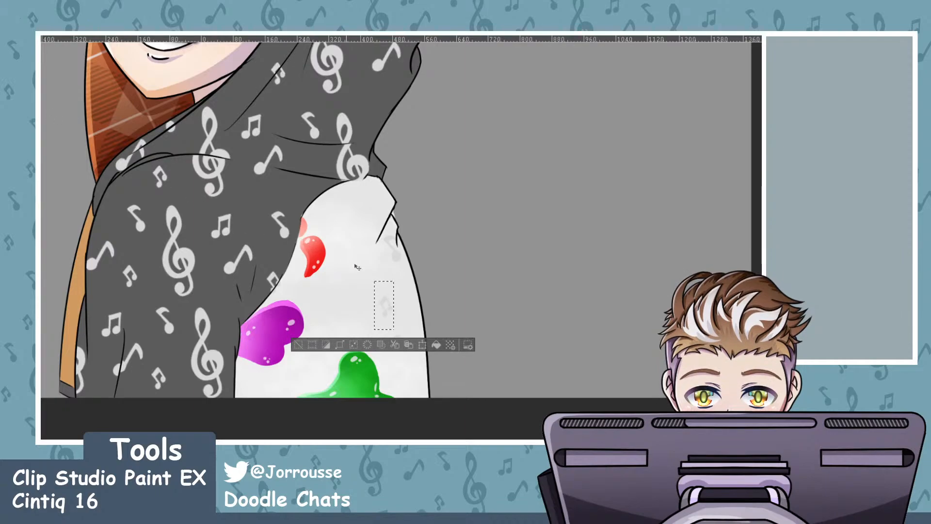
pyautogui.scroll(1, 346, 262)
pyautogui.moveTo(397, 325); pyautogui.dragTo(297, 152)
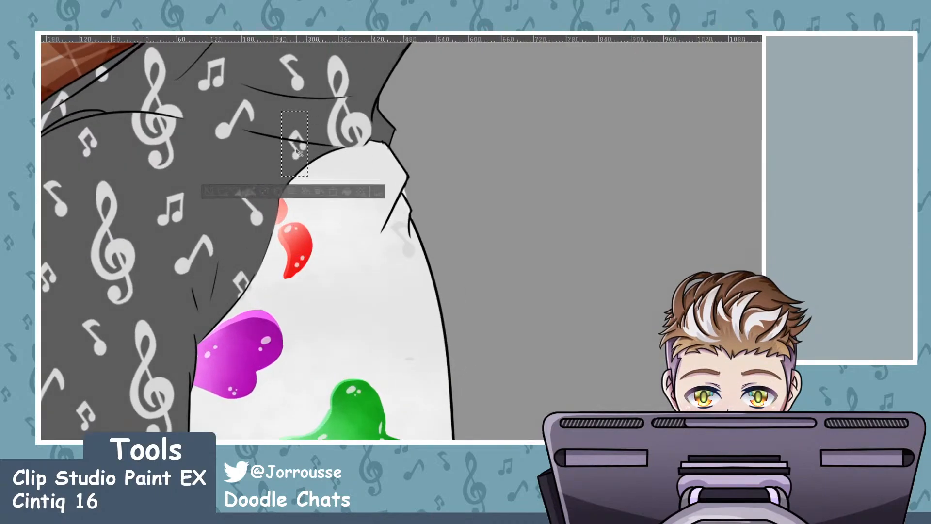
pyautogui.hotkey('ctrl', 'd')
# Lasso the part of the moved note above the fold line and shift it slightly left to break the note at the fold
pyautogui.scroll(-2, 464, 273)
pyautogui.scroll(2, 316, 133)
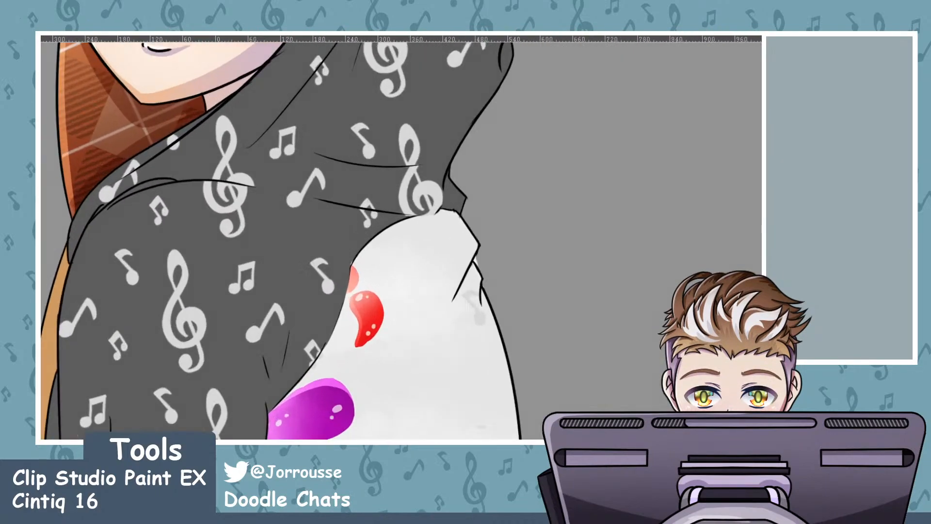
pyautogui.scroll(4, 362, 223)
pyautogui.moveTo(294, 86); pyautogui.dragTo(433, 174)
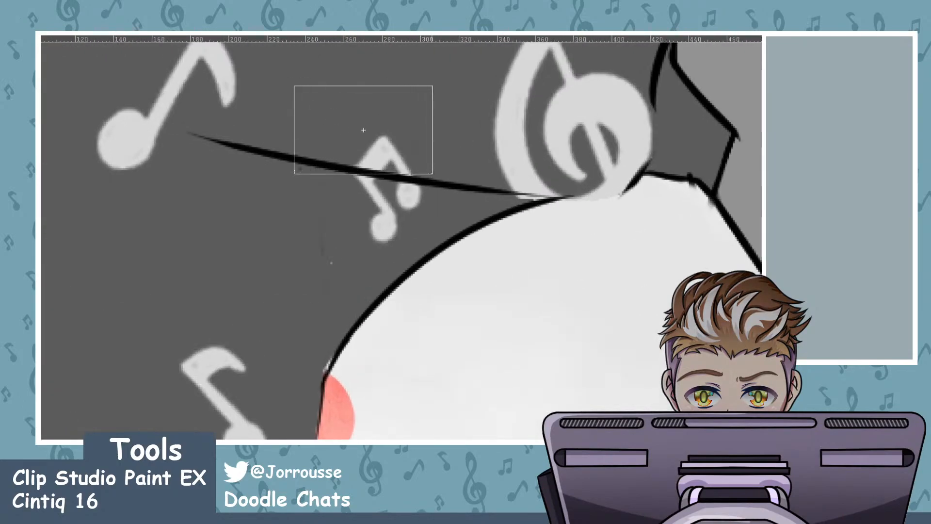
pyautogui.hotkey('ctrl', 'd')
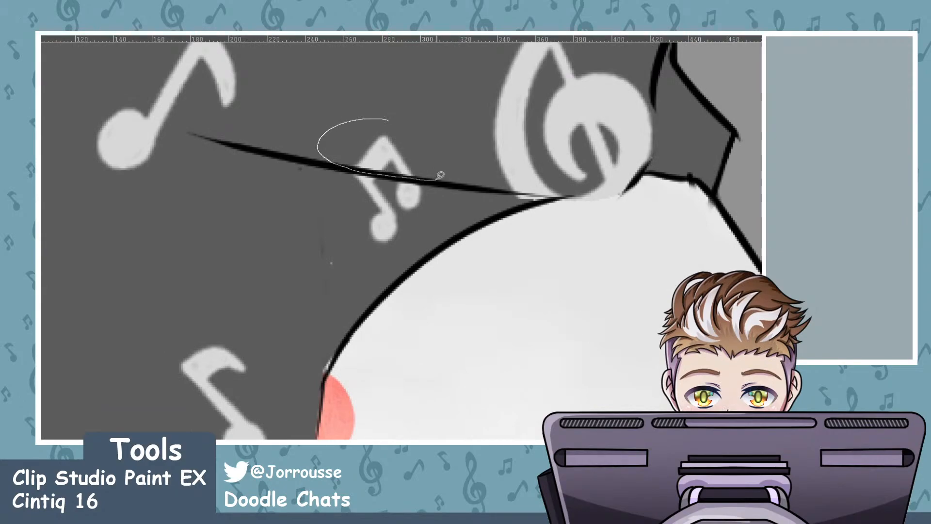
pyautogui.moveTo(439, 176); pyautogui.dragTo(349, 127)
pyautogui.moveTo(405, 173); pyautogui.dragTo(385, 169)
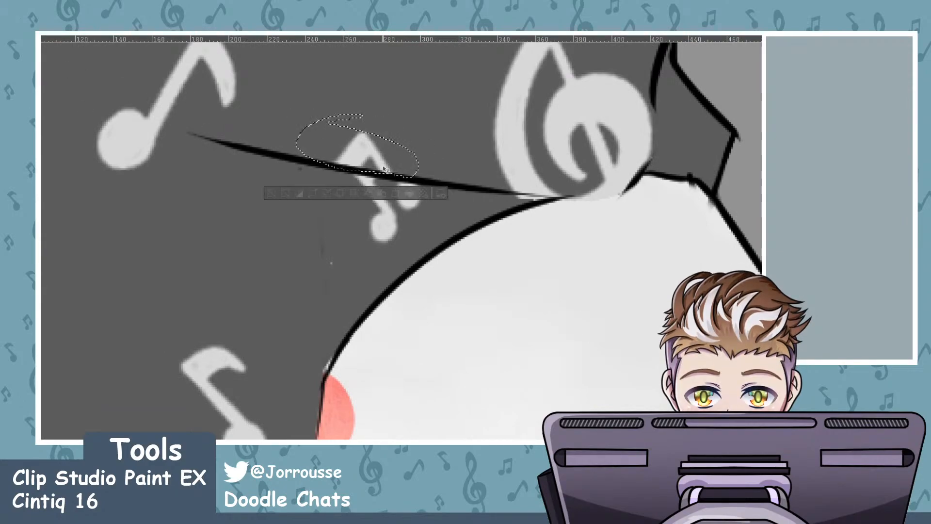
pyautogui.hotkey('ctrl', 'd')
pyautogui.scroll(-5, 421, 183)
pyautogui.scroll(1, 421, 183)
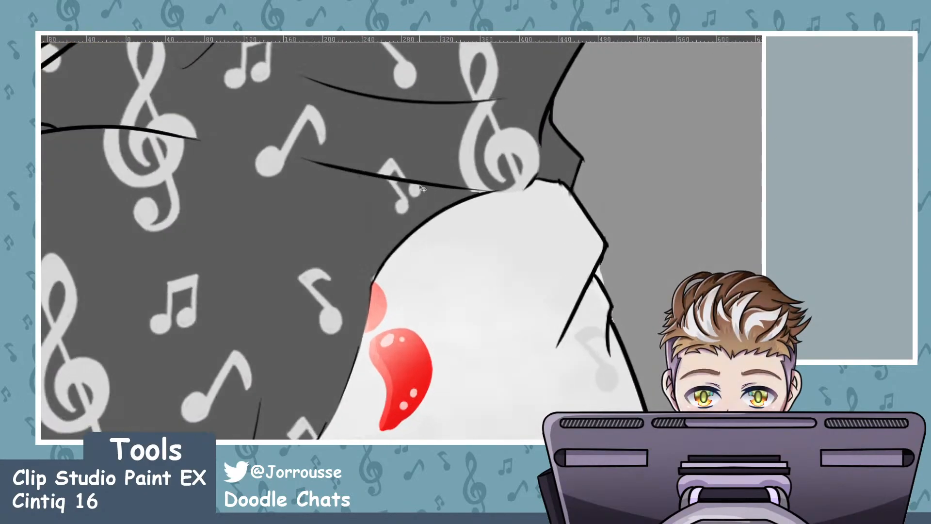
pyautogui.scroll(2, 422, 186)
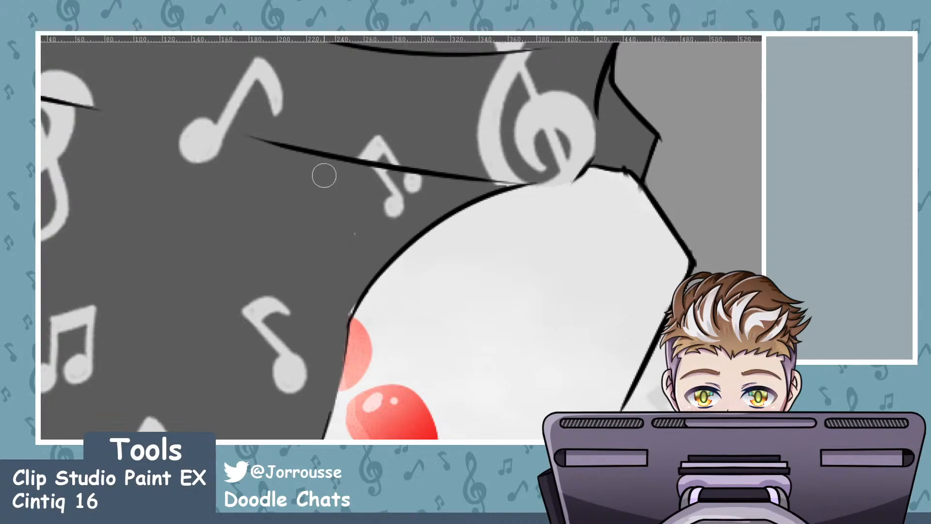
pyautogui.scroll(-4, 397, 171)
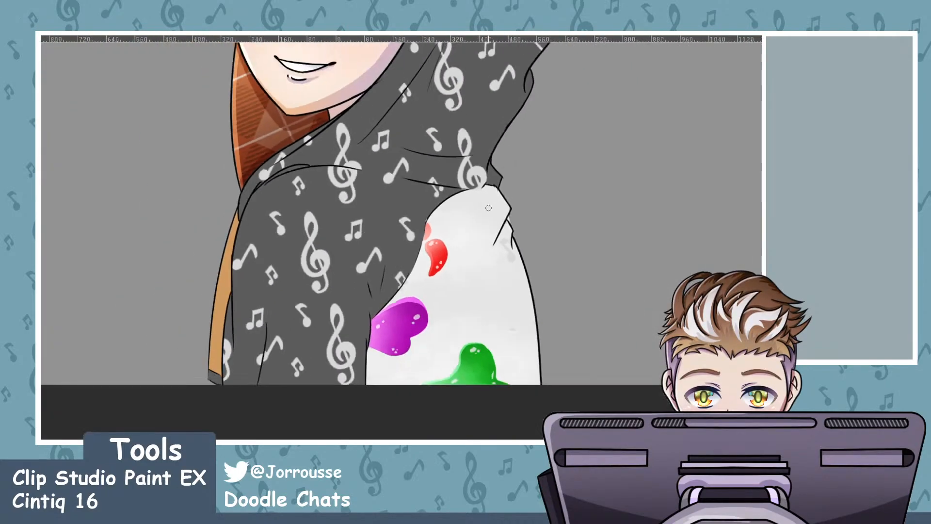
# Clean up the treble clef's light spill with a smaller brush where the fold line meets the white panel's curved seam
pyautogui.scroll(6, 423, 165)
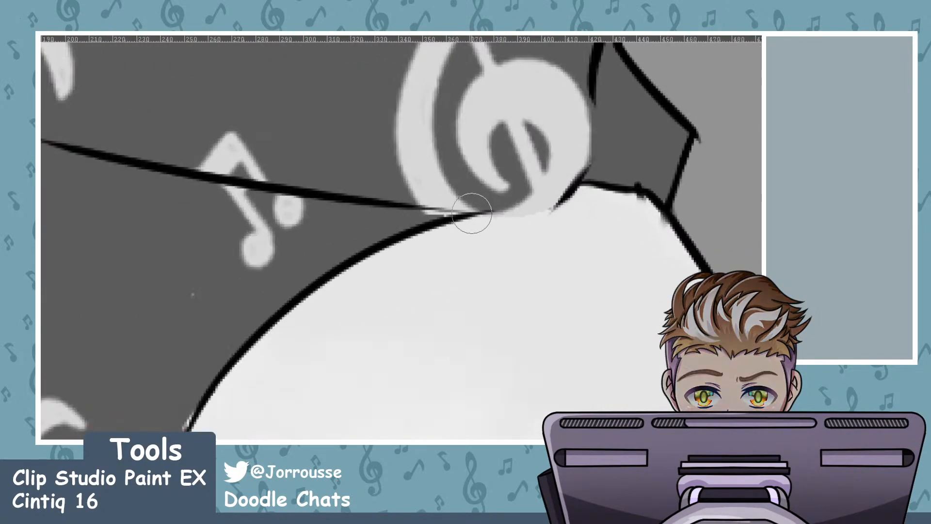
pyautogui.scroll(-1, 563, 264)
pyautogui.scroll(-2, 573, 270)
pyautogui.moveTo(578, 422); pyautogui.dragTo(563, 43)
pyautogui.scroll(-1, 524, 349)
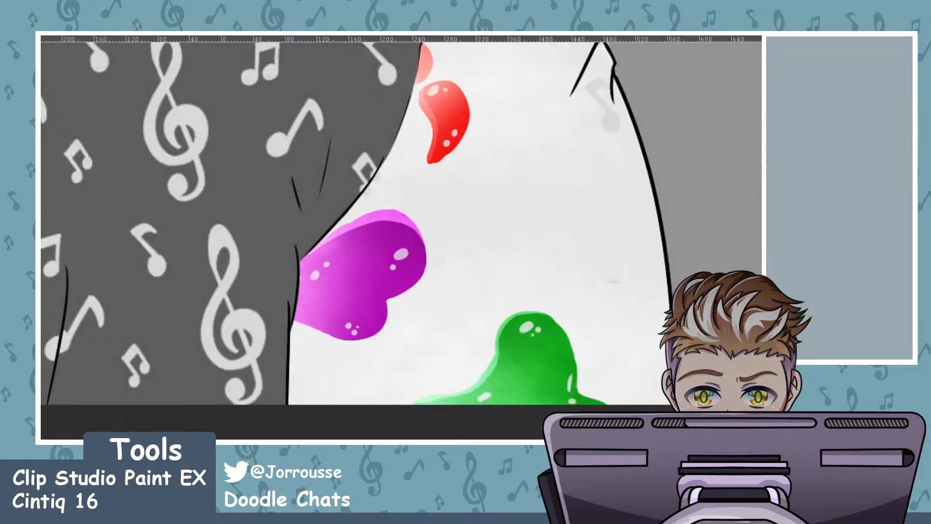
pyautogui.scroll(-1, 627, 367)
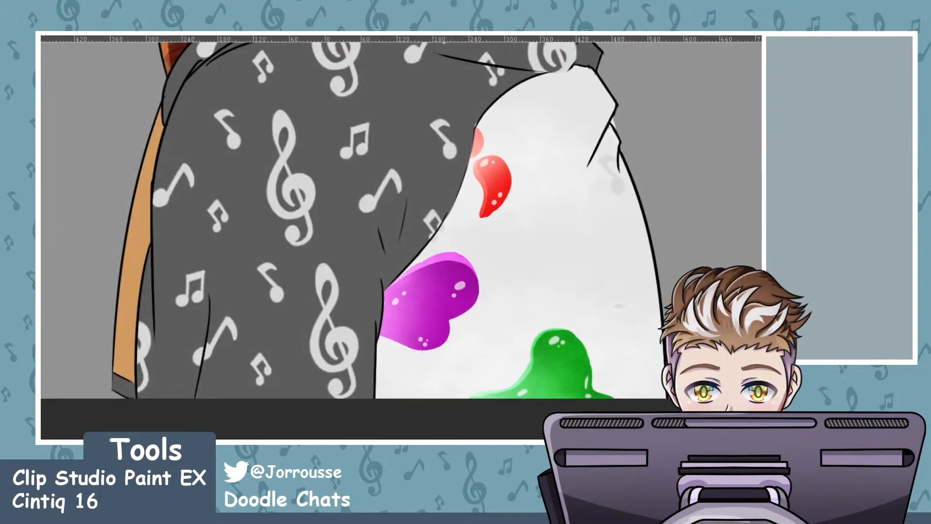
pyautogui.scroll(5, 456, 229)
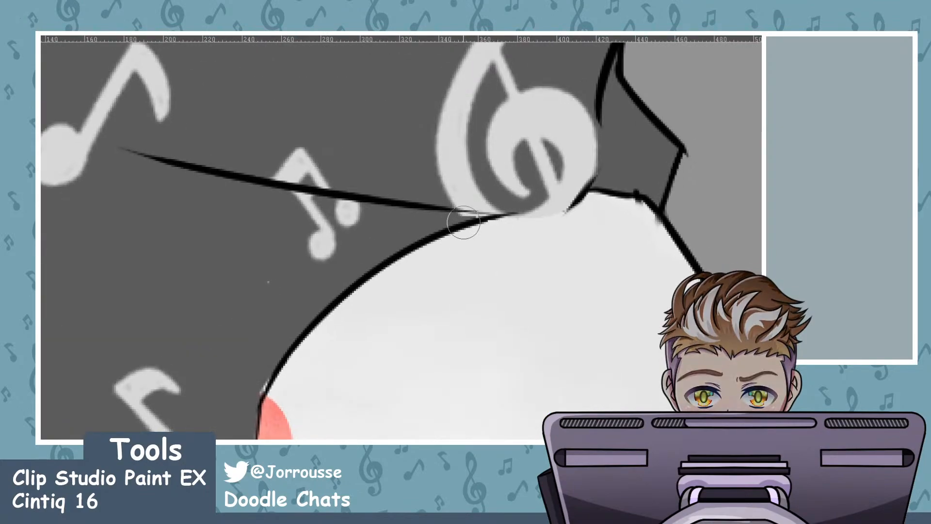
pyautogui.press('[')
pyautogui.press('[')
pyautogui.press('[')
pyautogui.press('[')
pyautogui.press('[')
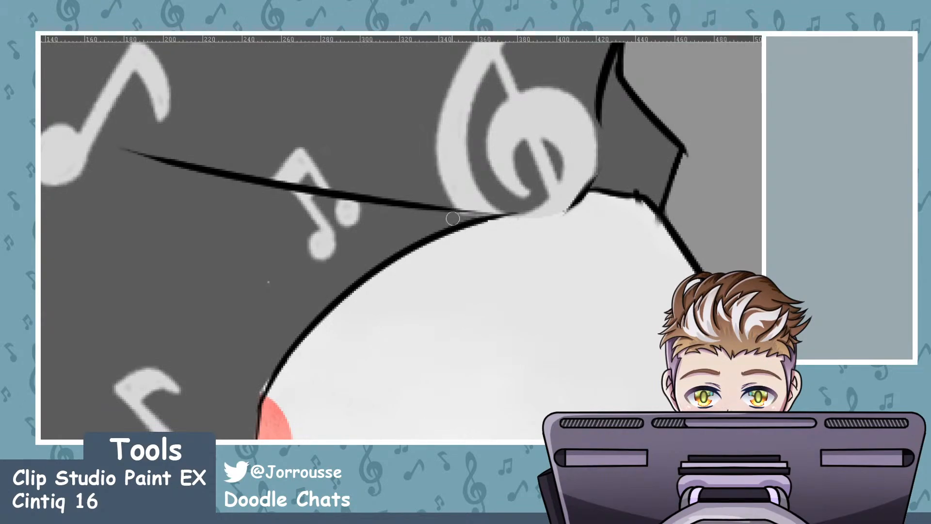
pyautogui.moveTo(477, 217); pyautogui.dragTo(494, 218)
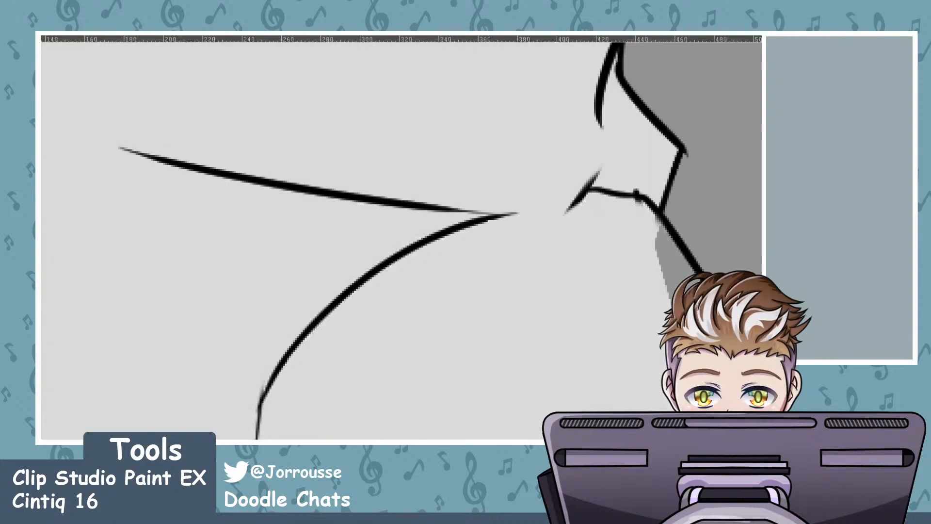
pyautogui.hotkey('ctrl', 'z')
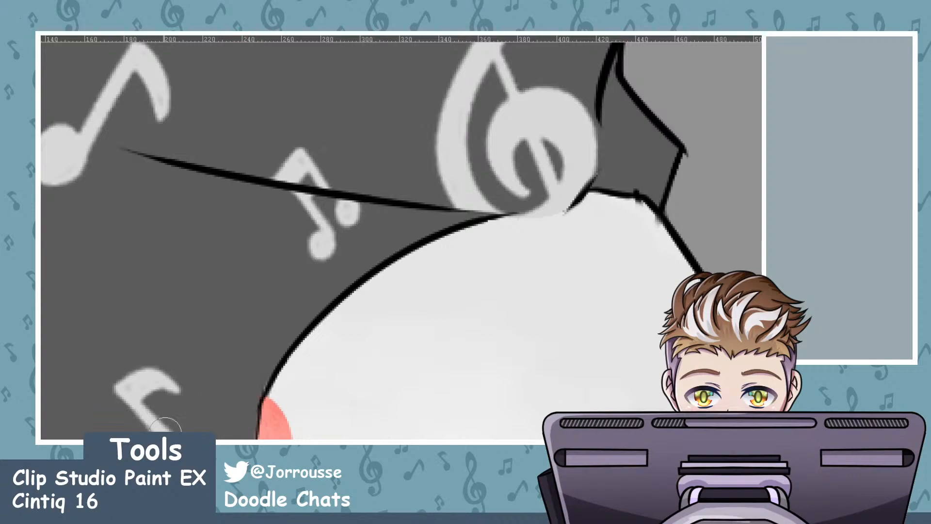
# Cover the faint leftover music note and the small smudge on the white panel with the panel's white, using a large brush
pyautogui.scroll(-5, 477, 204)
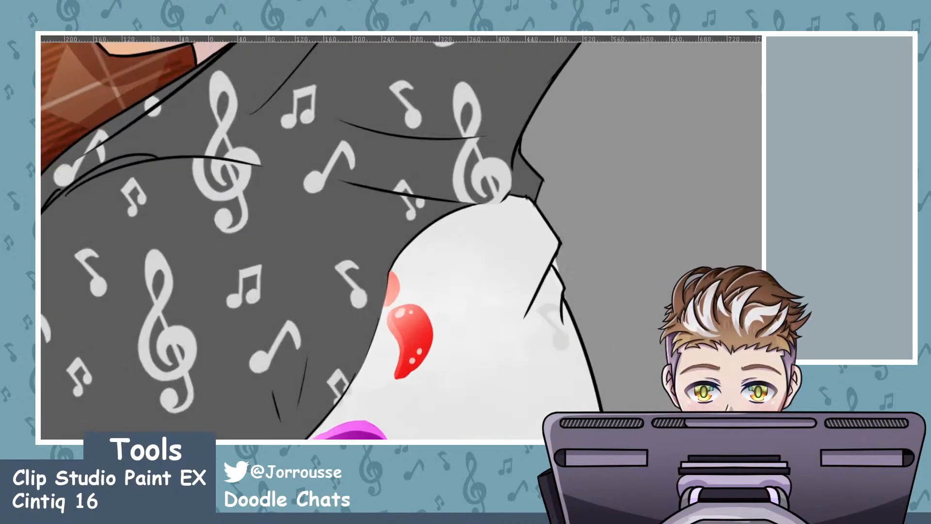
pyautogui.scroll(-4, 330, 177)
pyautogui.scroll(4, 500, 310)
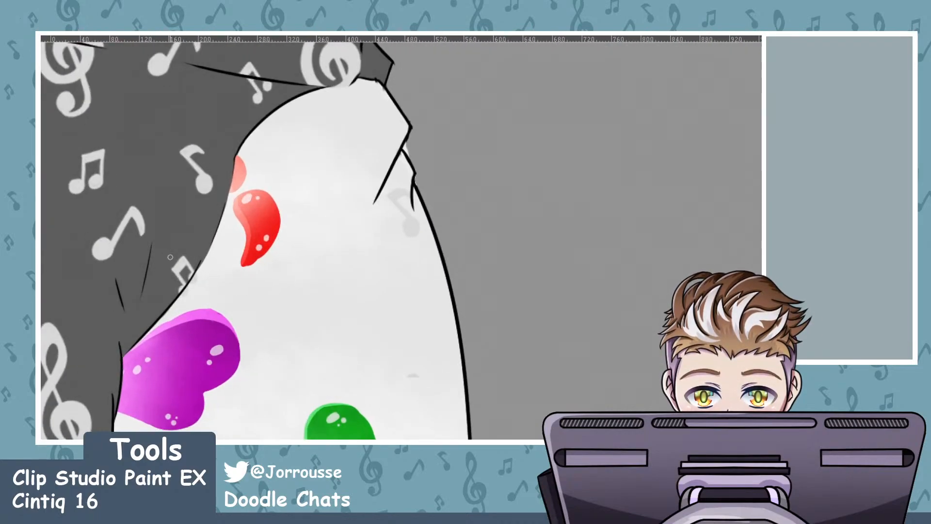
pyautogui.scroll(-4, 490, 323)
pyautogui.scroll(4, 346, 328)
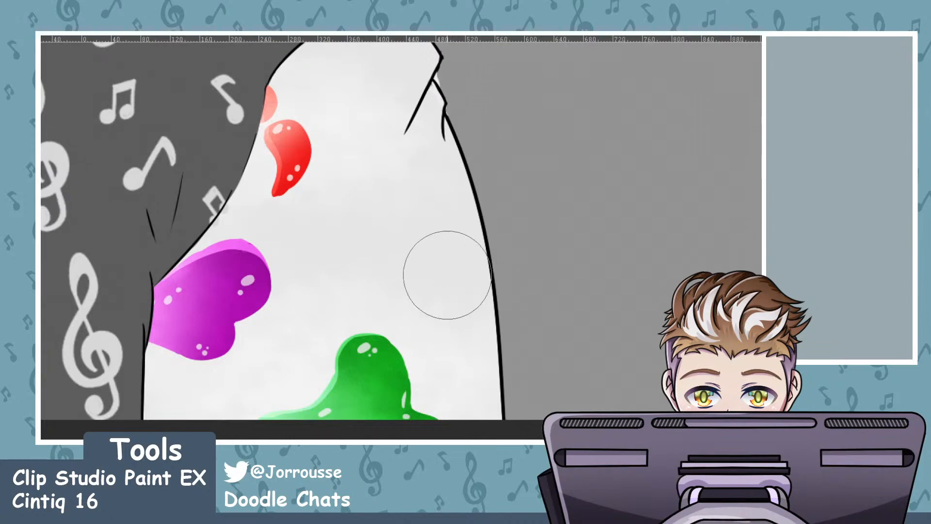
pyautogui.scroll(-3, 443, 272)
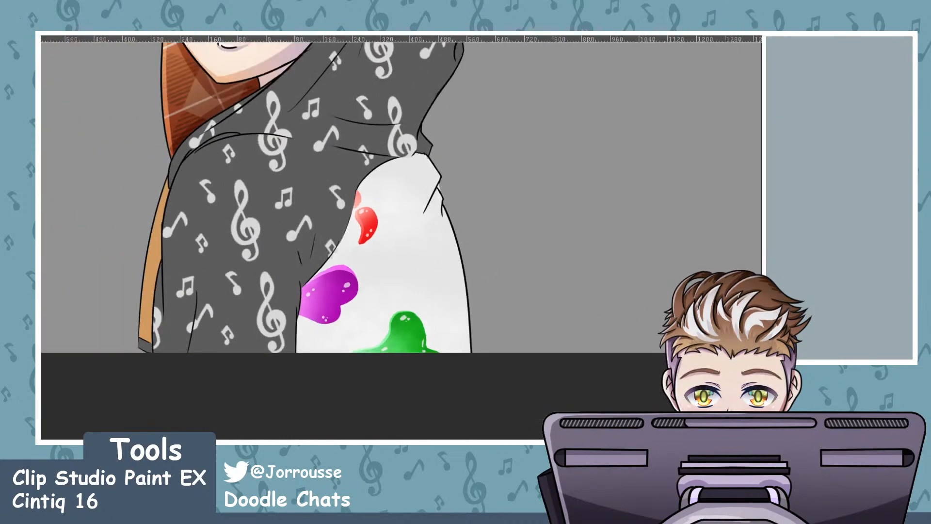
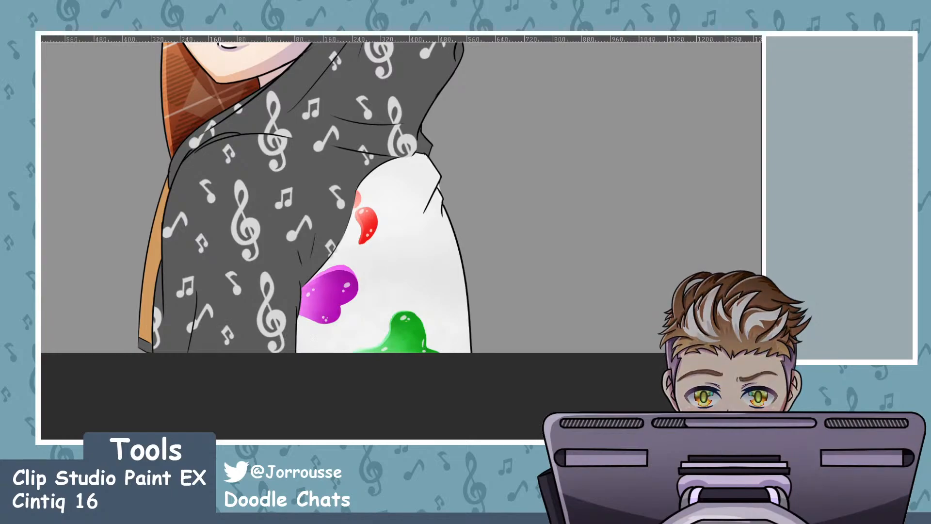
pyautogui.moveTo(397, 304); pyautogui.dragTo(352, 301)
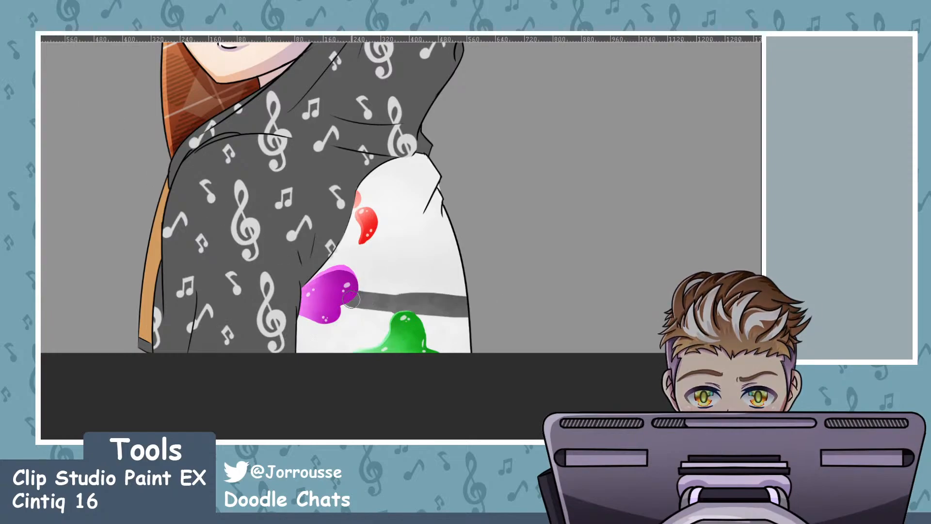
pyautogui.scroll(5, 381, 331)
pyautogui.hotkey('ctrl', 'z')
pyautogui.moveTo(325, 261)
pyautogui.mouseDown()
pyautogui.moveTo(455, 253)
pyautogui.moveTo(298, 159)
pyautogui.moveTo(323, 146)
pyautogui.moveTo(436, 253)
pyautogui.mouseUp()
pyautogui.hotkey('ctrl', 'z')
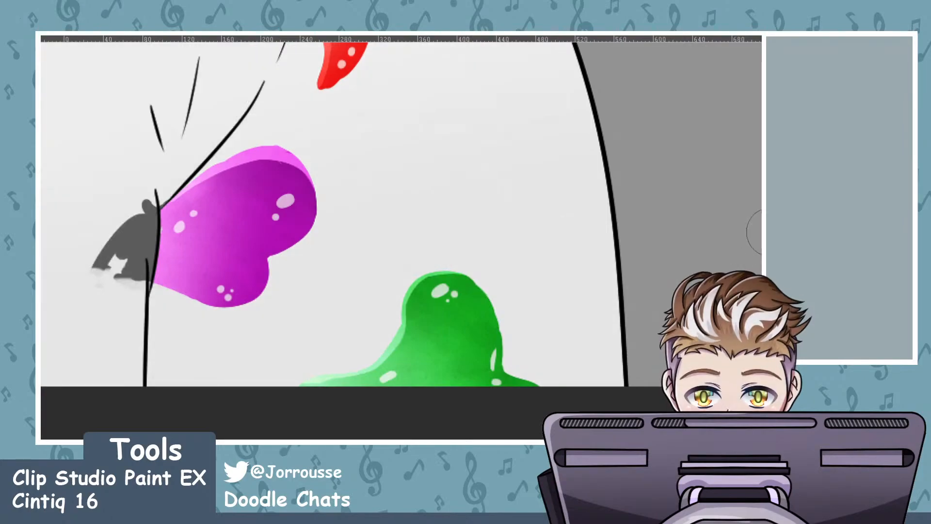
pyautogui.scroll(-4, 419, 308)
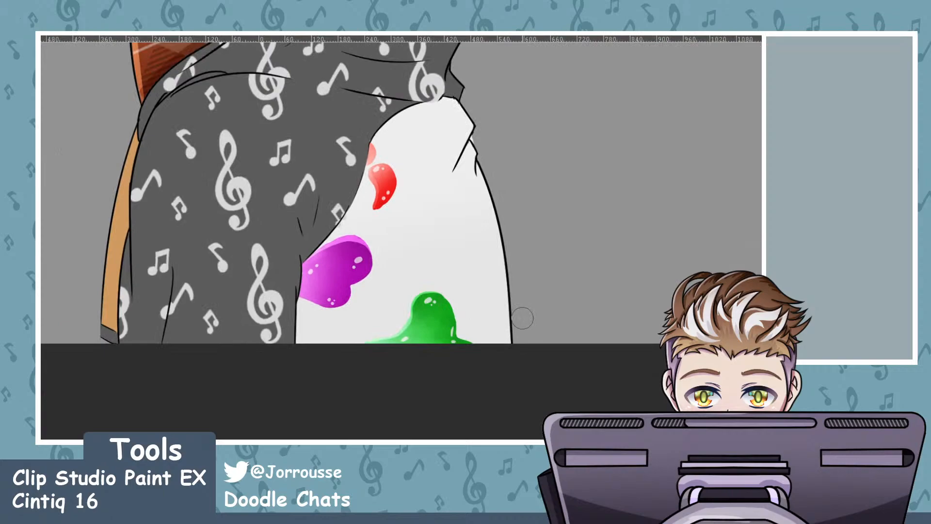
pyautogui.moveTo(299, 311)
pyautogui.mouseDown()
pyautogui.moveTo(584, 306)
pyautogui.moveTo(517, 308)
pyautogui.mouseUp()
pyautogui.hotkey('ctrl', 'z')
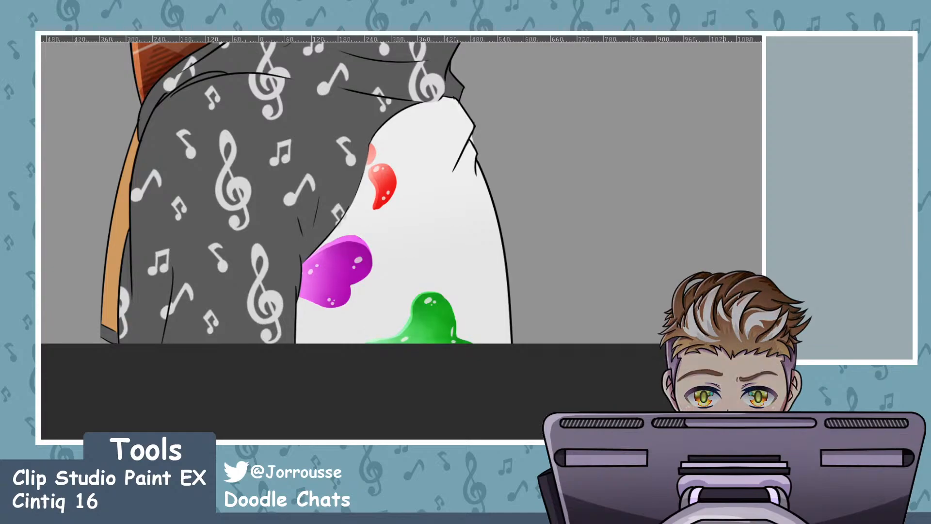
# Shade the lower part of the white panel with a large soft grey brush, fading upward, and check it against the whole character
pyautogui.moveTo(500, 312)
pyautogui.mouseDown()
pyautogui.moveTo(510, 339)
pyautogui.moveTo(464, 314)
pyautogui.moveTo(245, 312)
pyautogui.mouseUp()
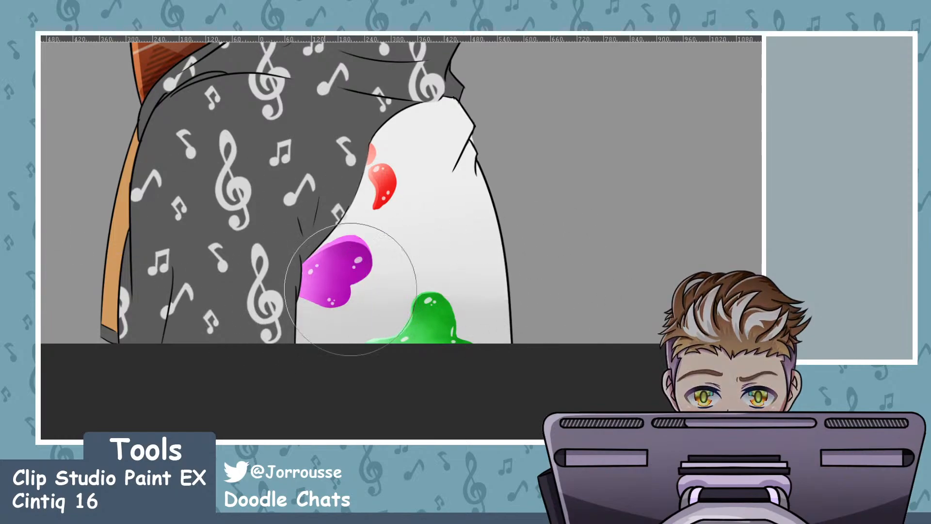
pyautogui.scroll(-6, 461, 312)
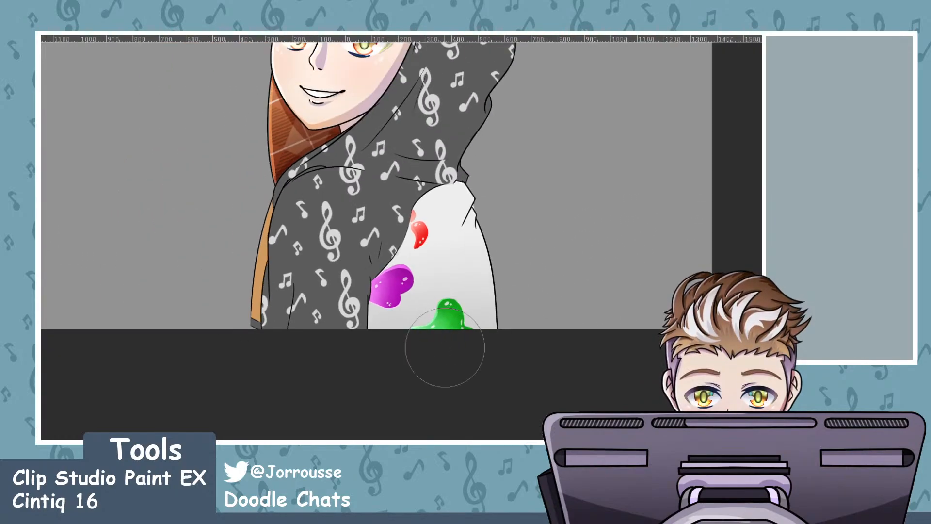
pyautogui.scroll(2, 476, 329)
pyautogui.scroll(3, 477, 329)
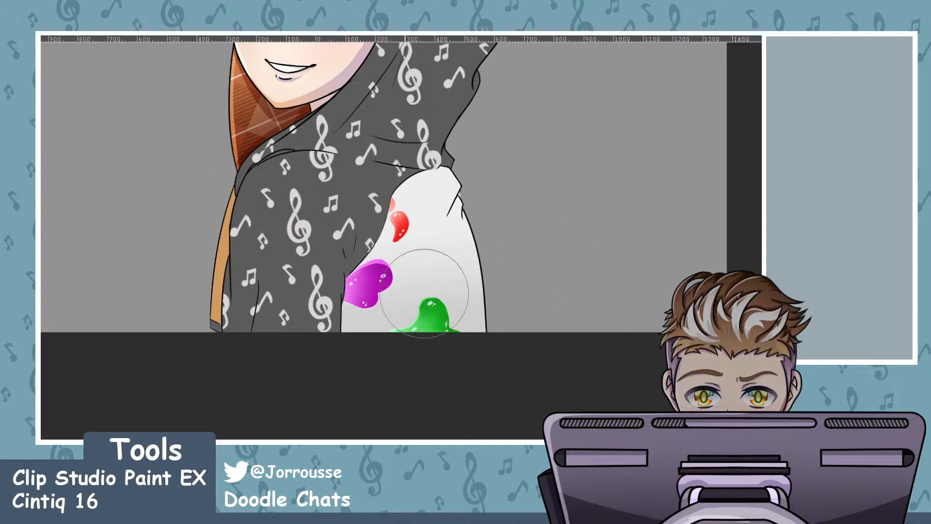
pyautogui.scroll(-5, 451, 215)
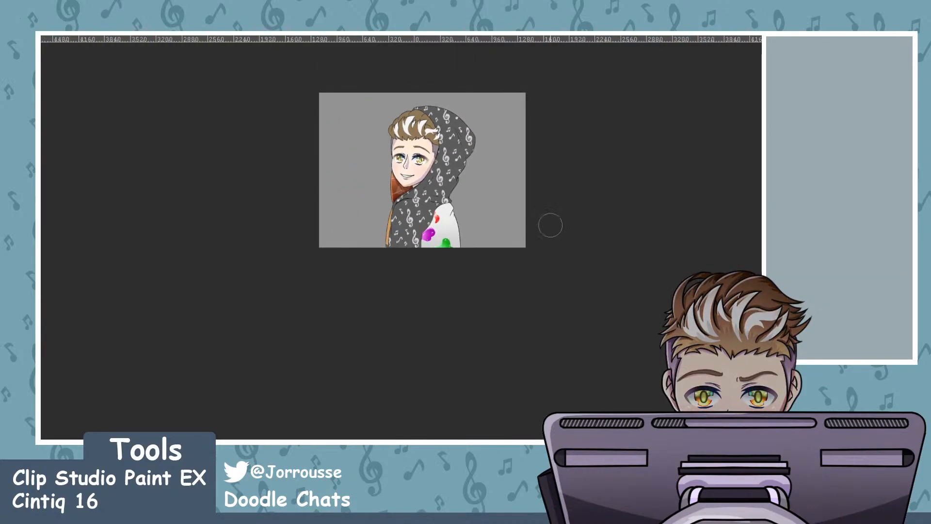
pyautogui.scroll(3, 532, 212)
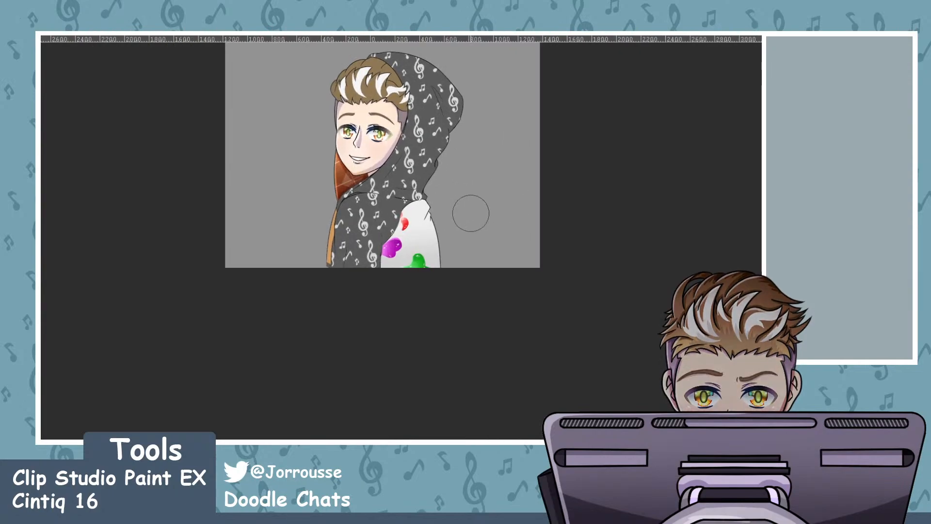
pyautogui.scroll(1, 471, 213)
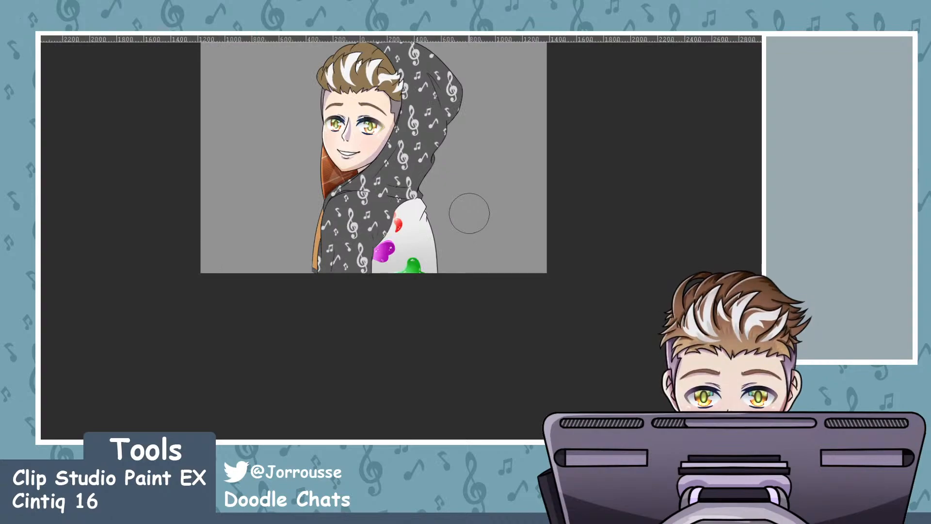
# Erase the white spilling past the outline beside the fold notch on the white panel's outer edge
pyautogui.scroll(1, 469, 213)
pyautogui.scroll(5, 467, 215)
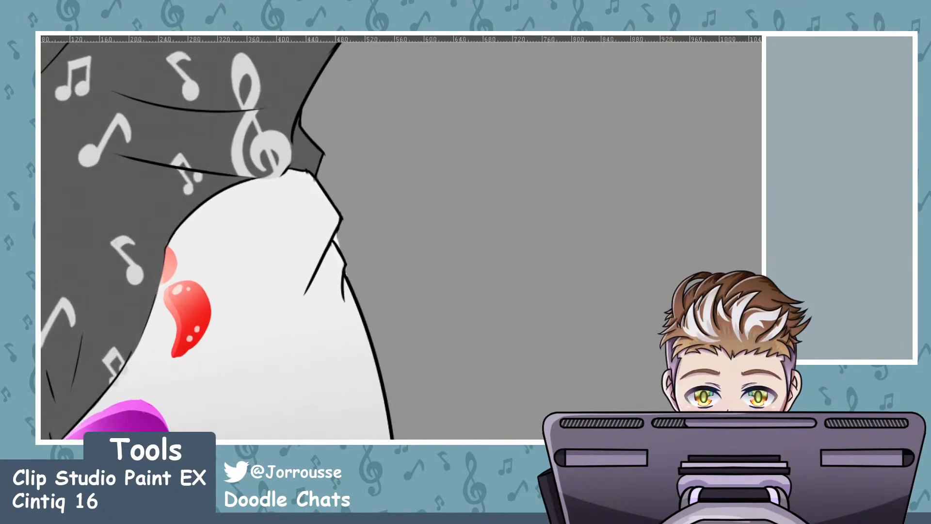
pyautogui.scroll(2, 355, 236)
pyautogui.scroll(1, 355, 236)
pyautogui.press('e')
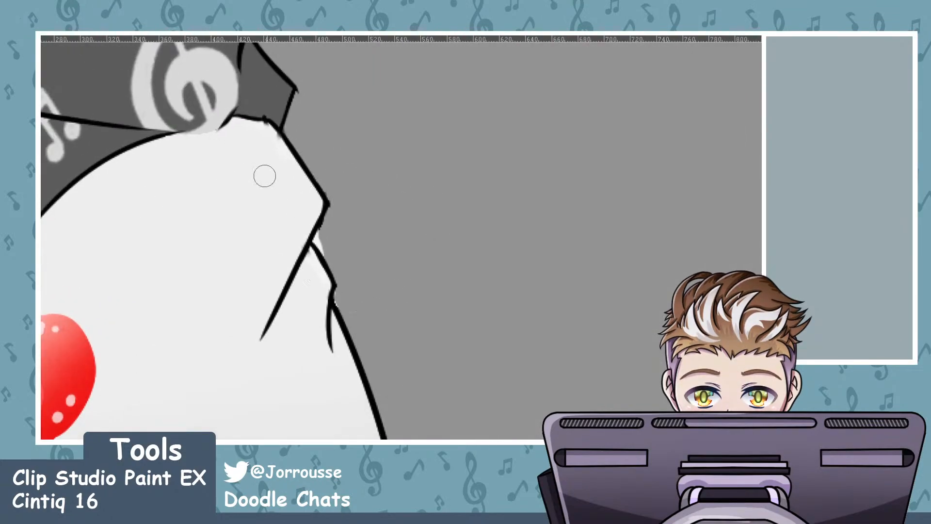
pyautogui.moveTo(331, 221); pyautogui.dragTo(330, 257)
pyautogui.scroll(-4, 347, 284)
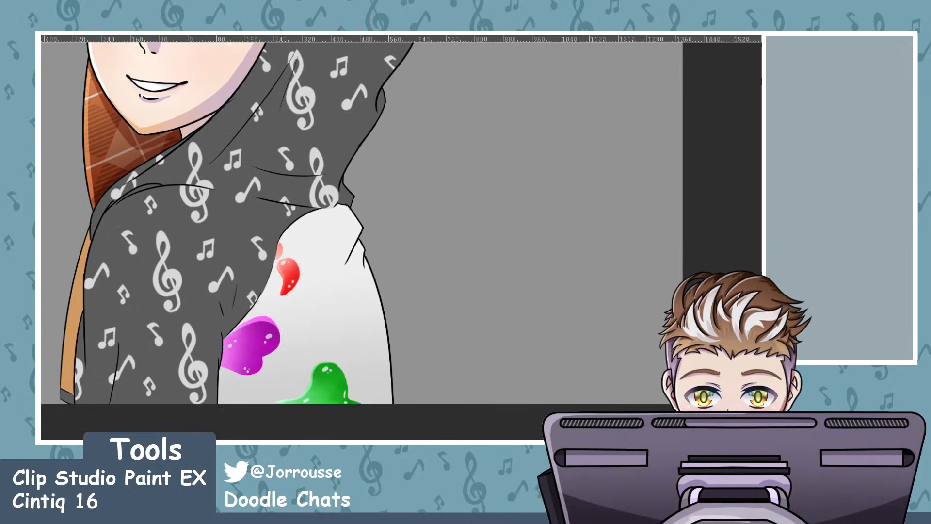
# Paint a narrow light grey shadow on the white panel along the curved seam, from the treble clef down past the purple splash
pyautogui.scroll(2, 380, 193)
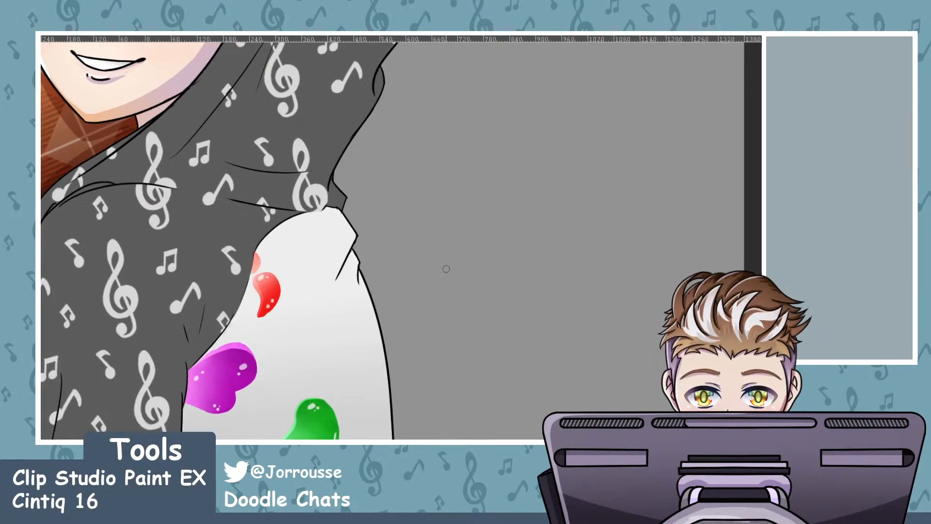
pyautogui.scroll(2, 250, 240)
pyautogui.scroll(1, 250, 240)
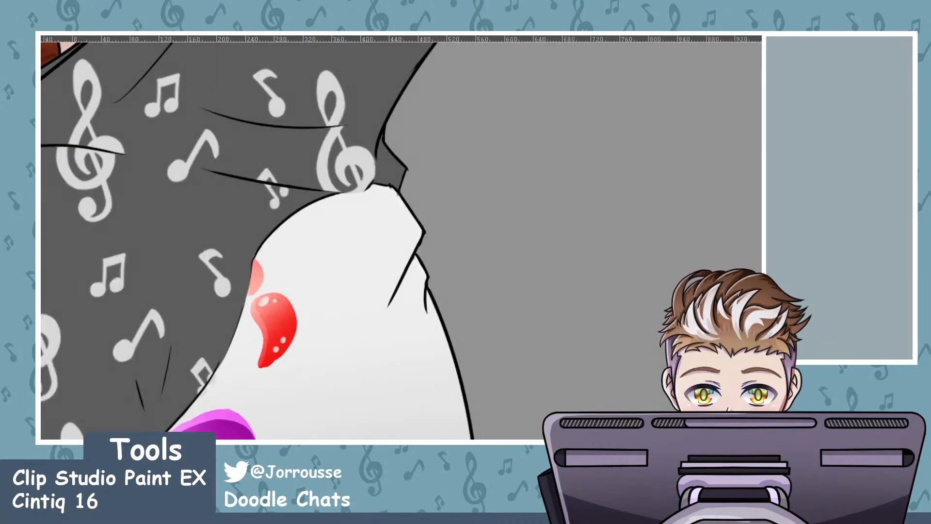
pyautogui.moveTo(246, 278); pyautogui.dragTo(364, 182)
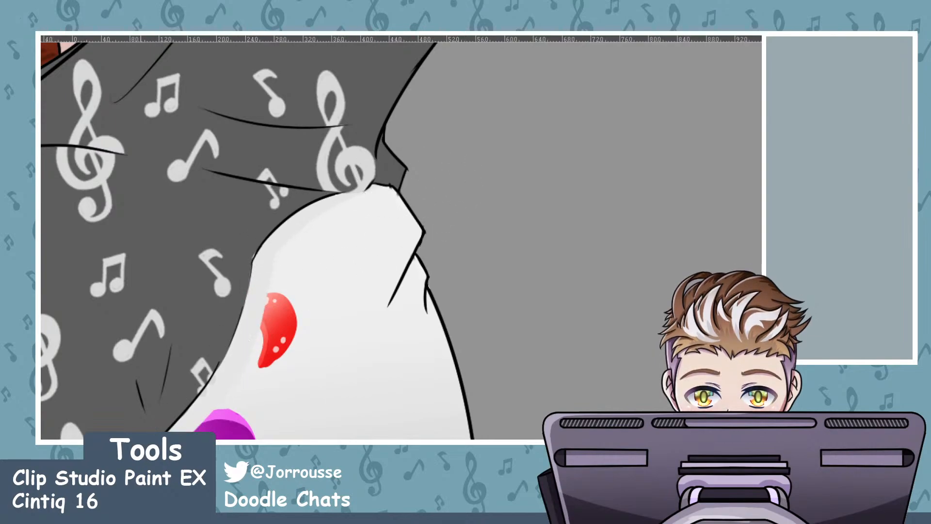
pyautogui.moveTo(230, 336); pyautogui.dragTo(145, 434)
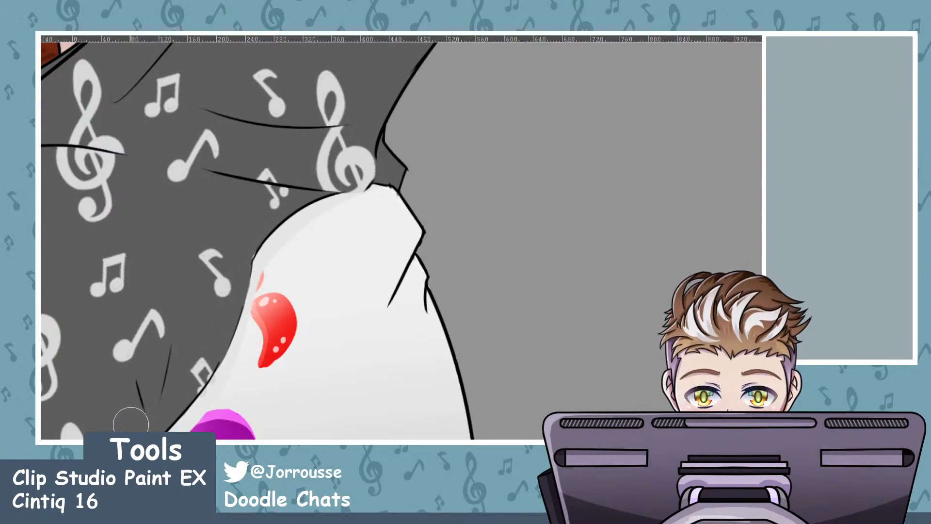
pyautogui.scroll(-6, 288, 297)
pyautogui.scroll(2, 194, 389)
pyautogui.moveTo(205, 394); pyautogui.dragTo(197, 430)
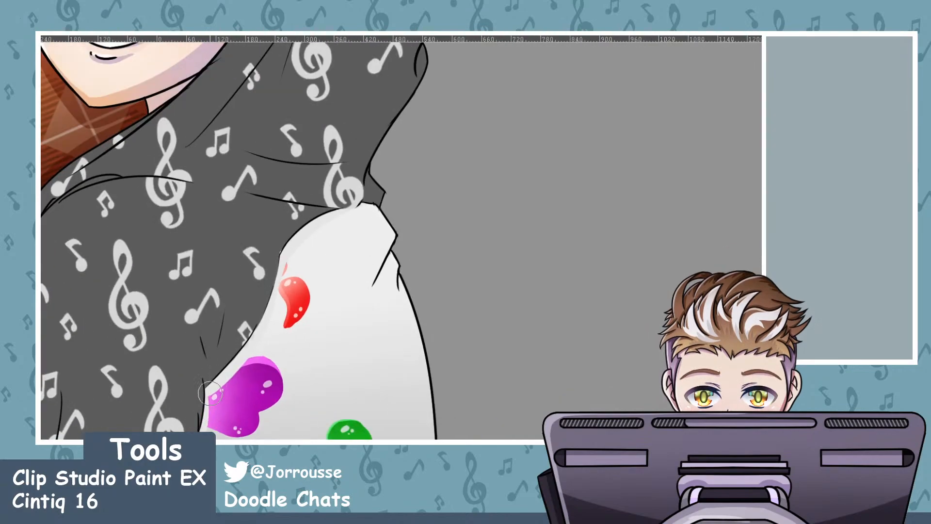
pyautogui.moveTo(204, 383); pyautogui.dragTo(195, 429)
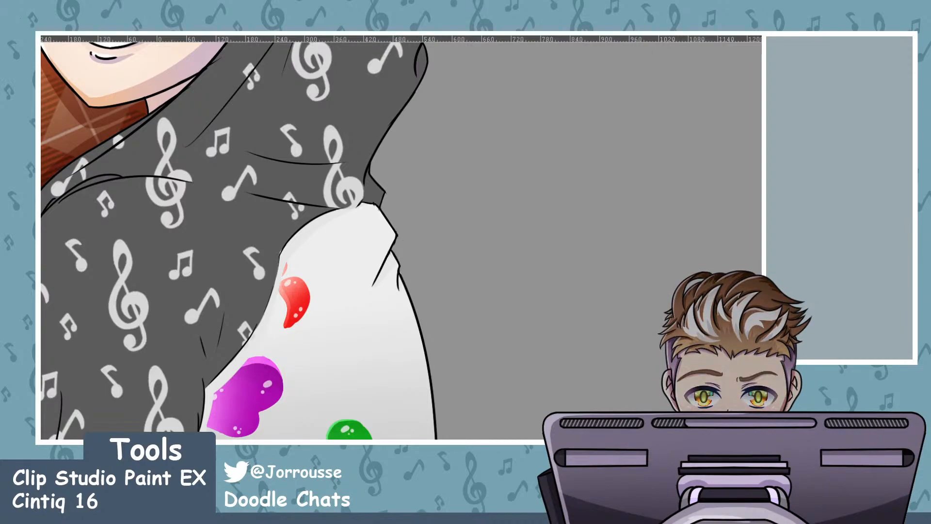
# Paint thin light fold lines down the white panel, fanning from the outer-edge notch to the bottom and along the seam over the purple splash
pyautogui.scroll(-6, 328, 294)
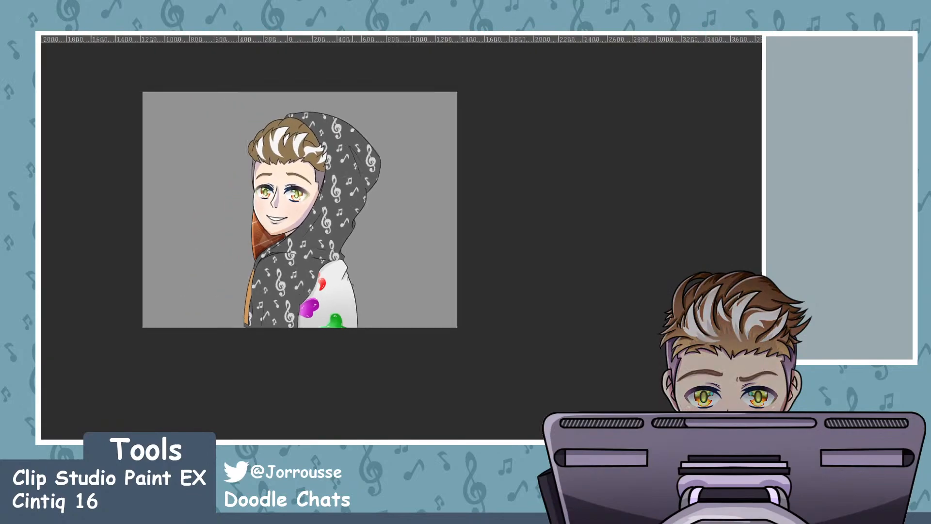
pyautogui.scroll(5, 328, 293)
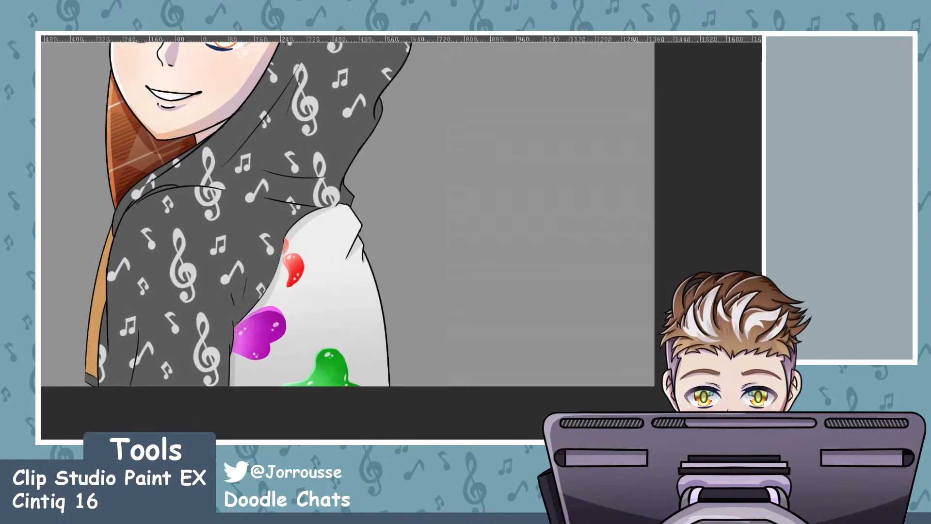
pyautogui.scroll(2, 356, 257)
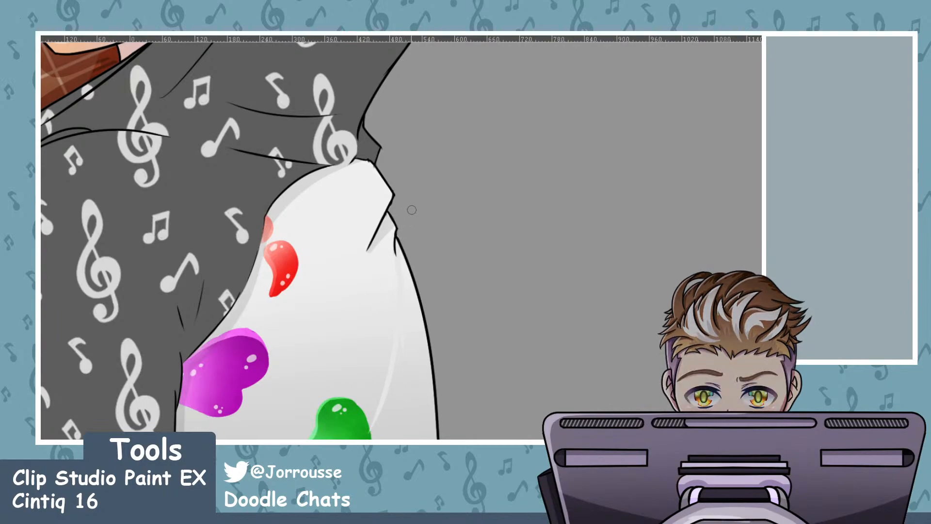
pyautogui.moveTo(337, 375); pyautogui.dragTo(356, 435)
pyautogui.hotkey('ctrl', 'z')
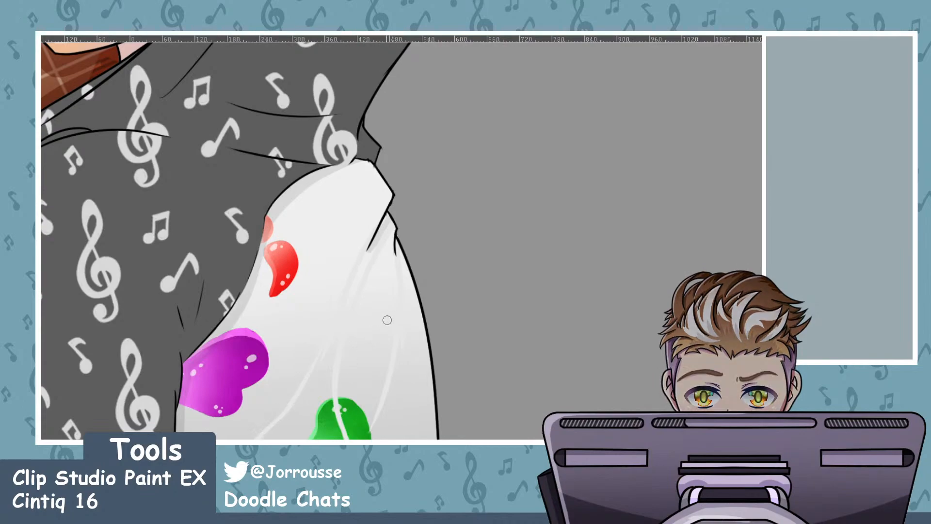
pyautogui.moveTo(285, 405); pyautogui.dragTo(258, 438)
pyautogui.moveTo(175, 387); pyautogui.dragTo(232, 434)
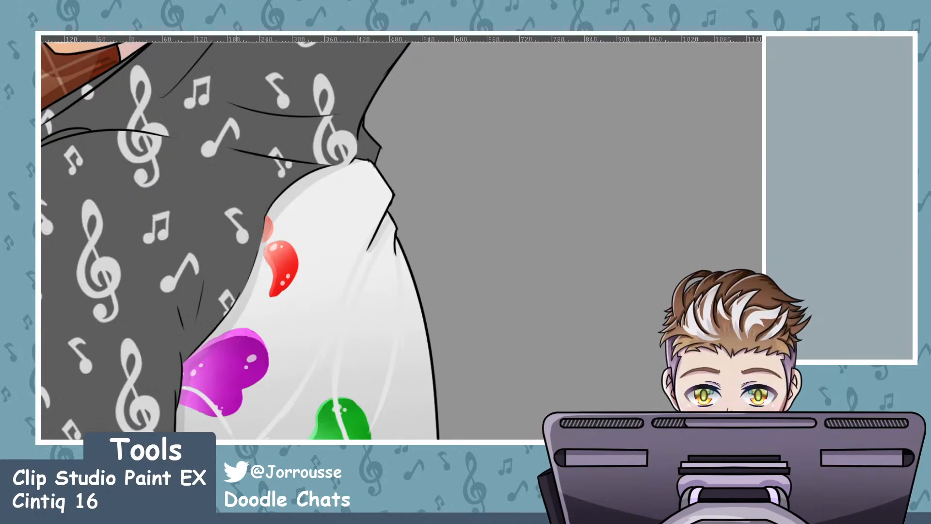
pyautogui.hotkey('ctrl', 'z')
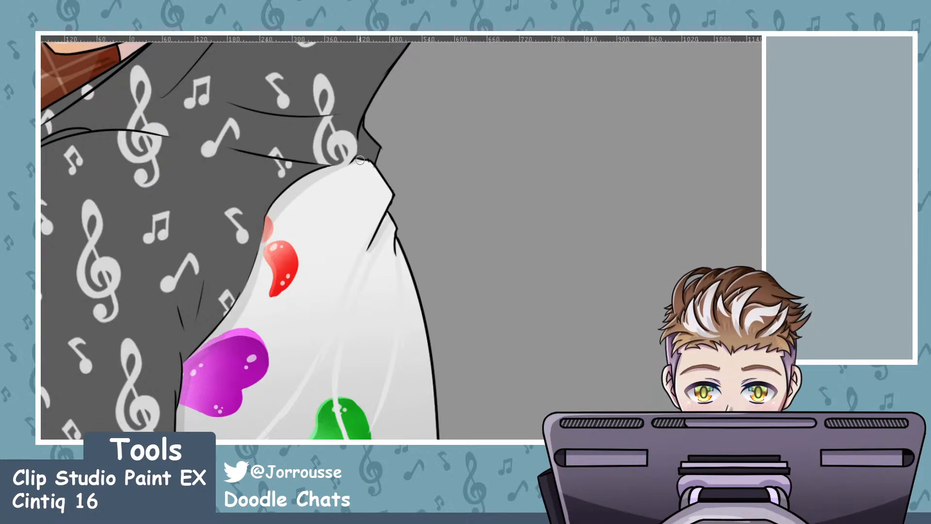
pyautogui.moveTo(229, 319)
pyautogui.mouseDown()
pyautogui.moveTo(190, 393)
pyautogui.moveTo(198, 432)
pyautogui.moveTo(184, 431)
pyautogui.mouseUp()
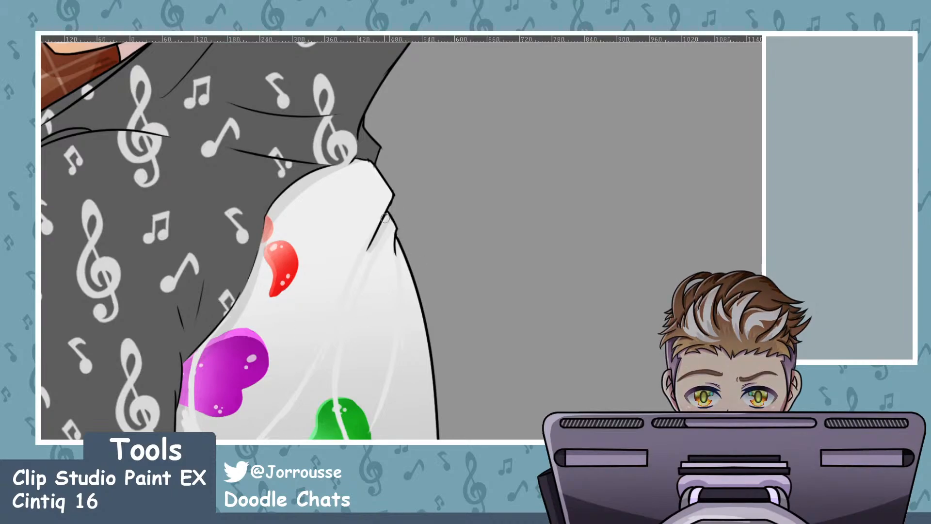
pyautogui.moveTo(327, 371)
pyautogui.mouseDown()
pyautogui.moveTo(310, 398)
pyautogui.moveTo(325, 362)
pyautogui.moveTo(298, 436)
pyautogui.mouseUp()
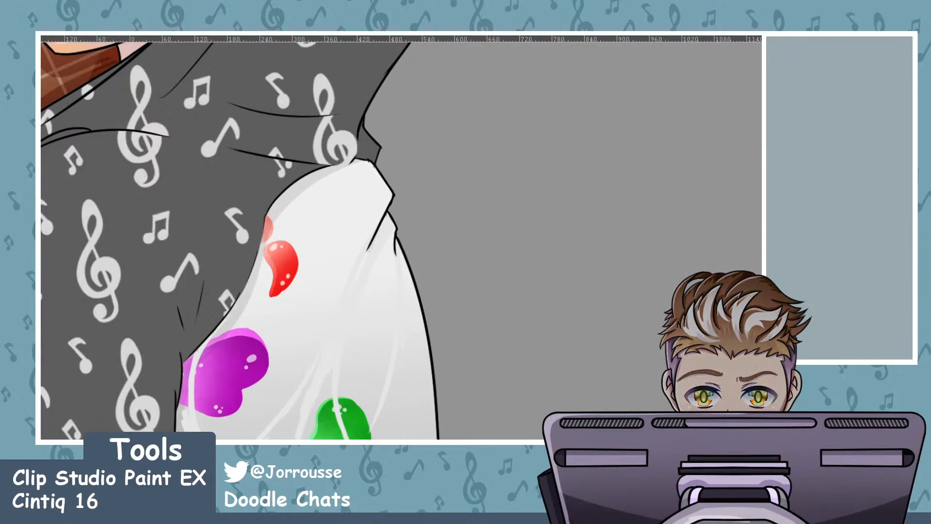
# Select a rectangular area around the white panel, recolour its fold lines grey beneath the paint splashes, and clear the selection
pyautogui.scroll(-2, 269, 336)
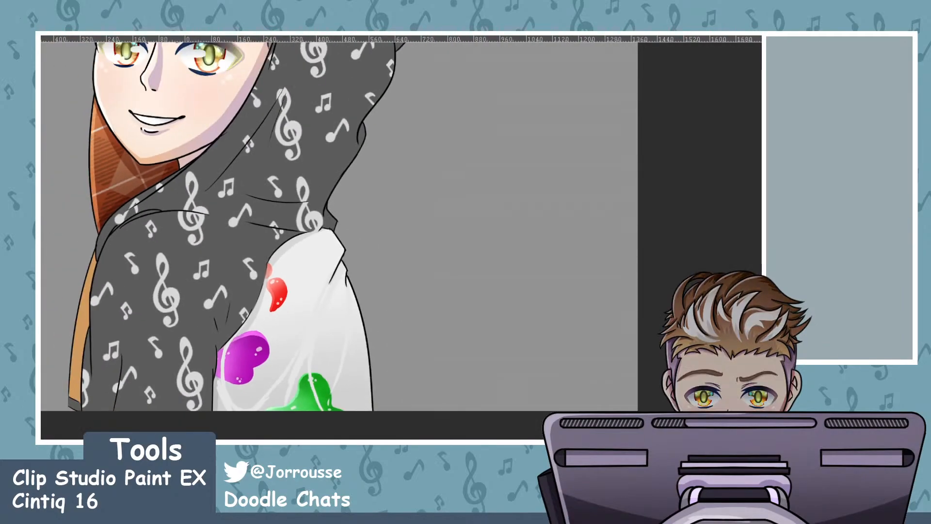
pyautogui.moveTo(159, 186); pyautogui.dragTo(479, 410)
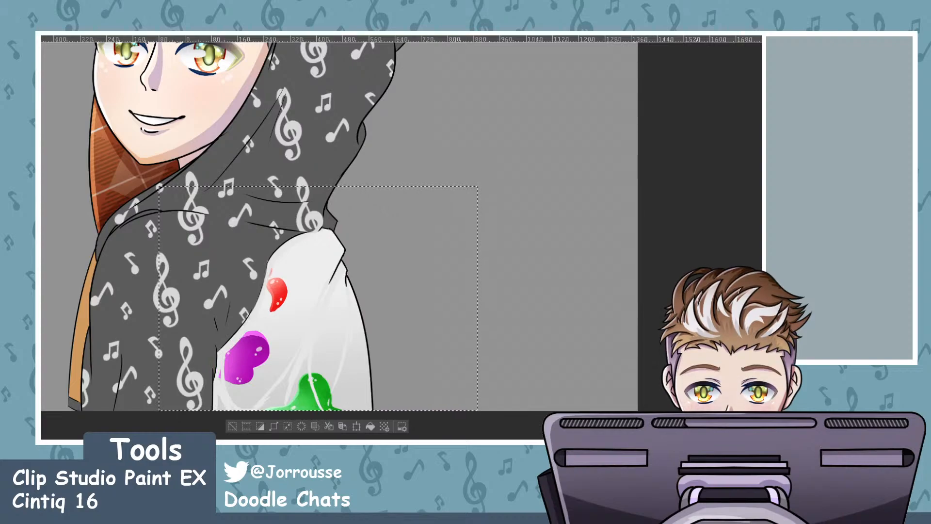
pyautogui.click(746, 259)
pyautogui.scroll(-3, 439, 349)
pyautogui.hotkey('ctrl', 'd')
pyautogui.scroll(-4, 386, 347)
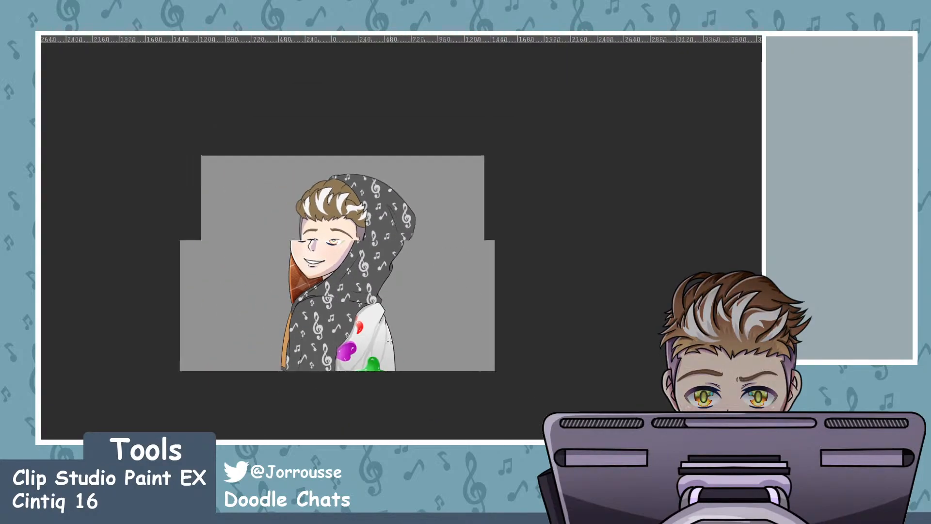
# Widen the grey fold lines on the white panel into broad tapering shadows and thicken the shadow along the curved upper seam
pyautogui.scroll(7, 375, 364)
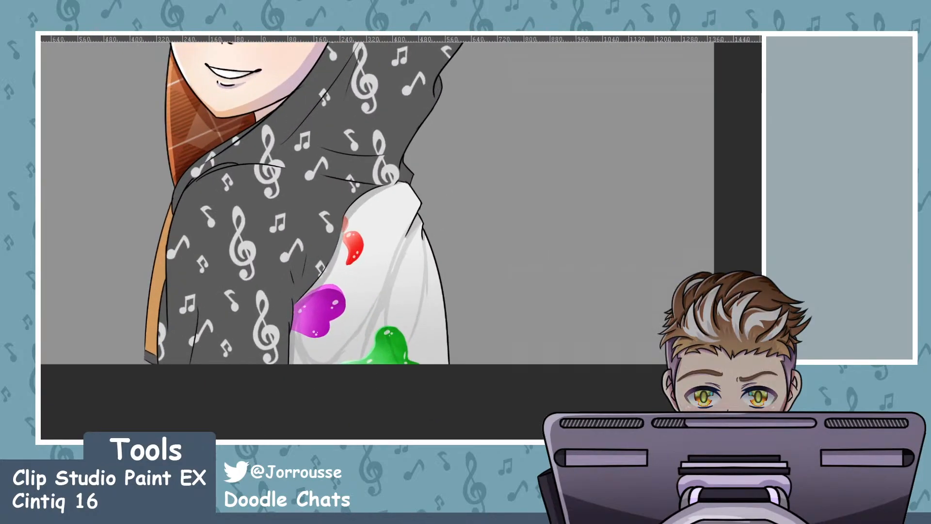
pyautogui.scroll(2, 277, 293)
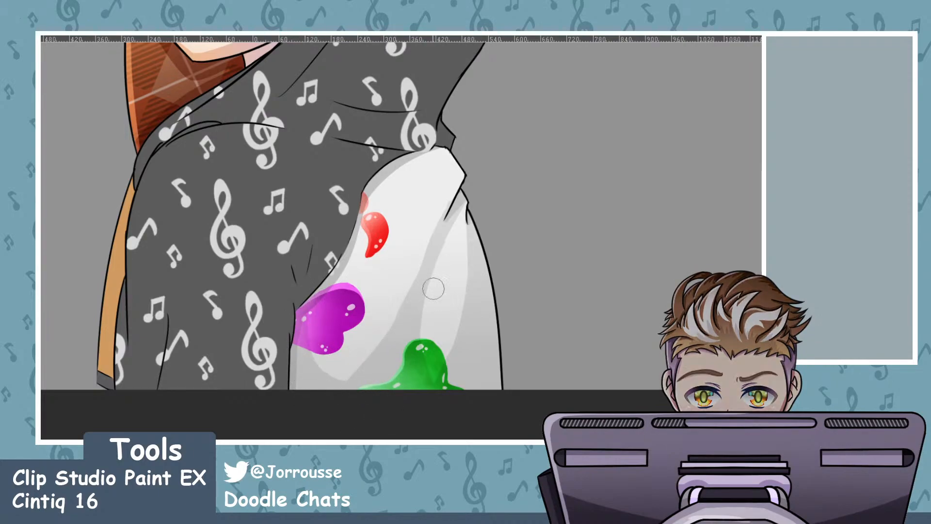
pyautogui.scroll(-8, 456, 270)
pyautogui.scroll(8, 485, 269)
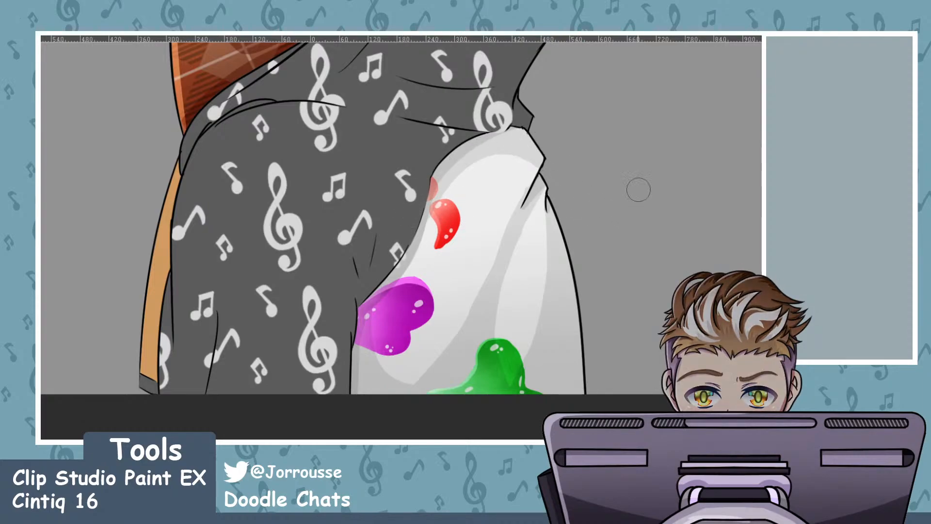
# Rework the edge of the diagonal fold shadow running from the panel's notch toward the purple splash, checking it against the whole character
pyautogui.scroll(-6, 638, 190)
pyautogui.scroll(1, 584, 272)
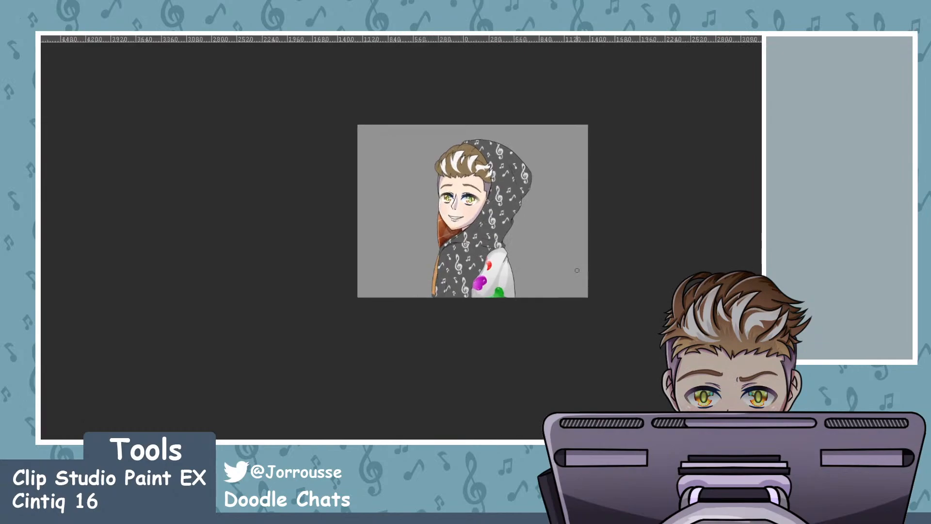
pyautogui.scroll(5, 524, 271)
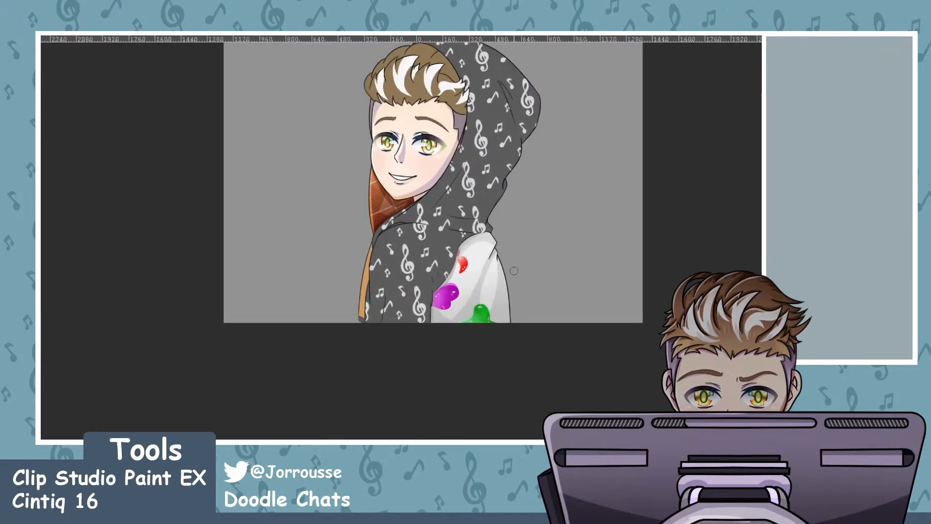
pyautogui.scroll(2, 484, 279)
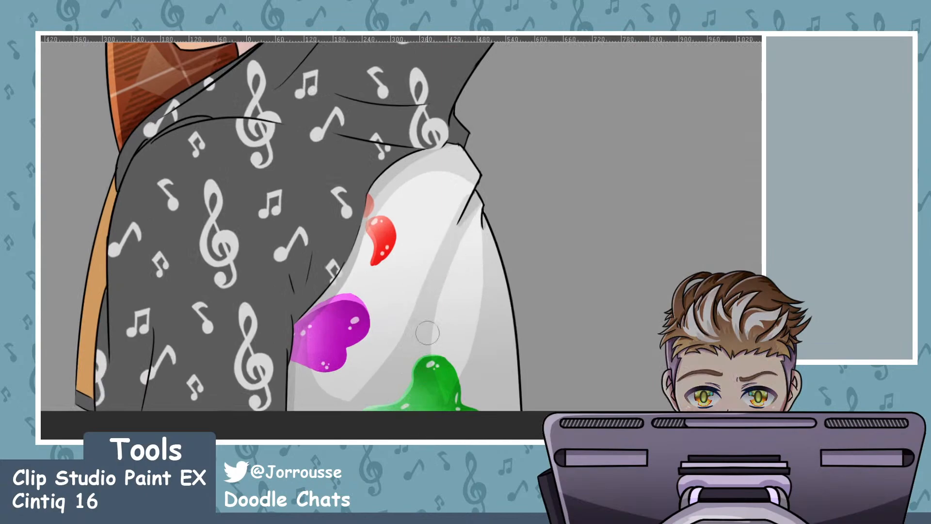
pyautogui.moveTo(445, 237); pyautogui.dragTo(369, 388)
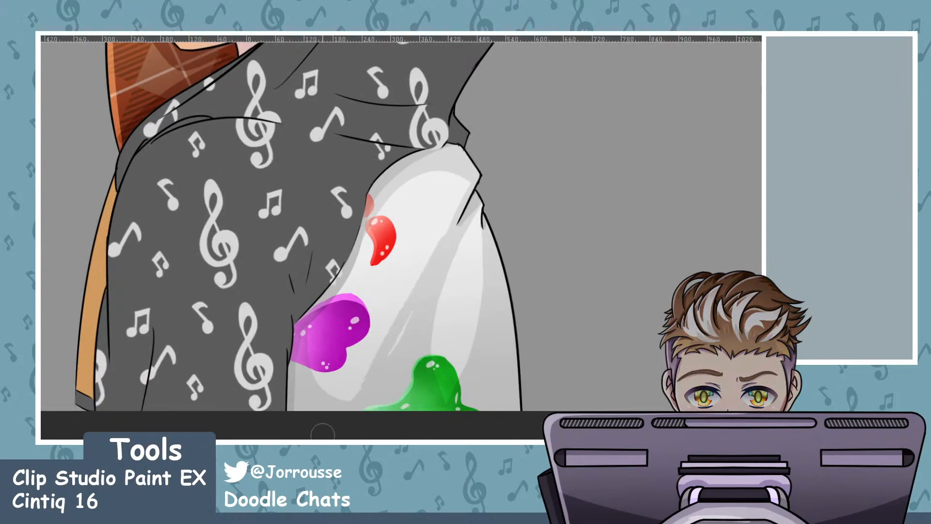
pyautogui.scroll(-1, 404, 291)
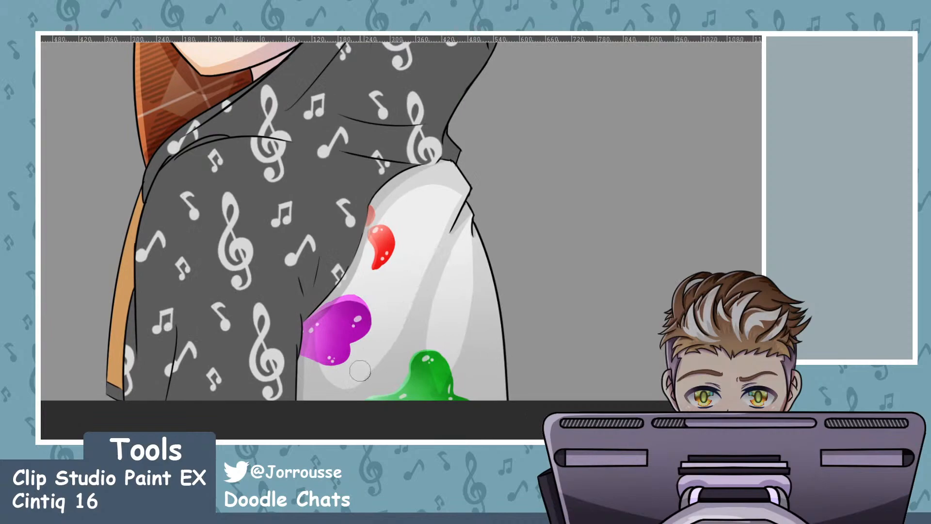
pyautogui.scroll(-2, 476, 212)
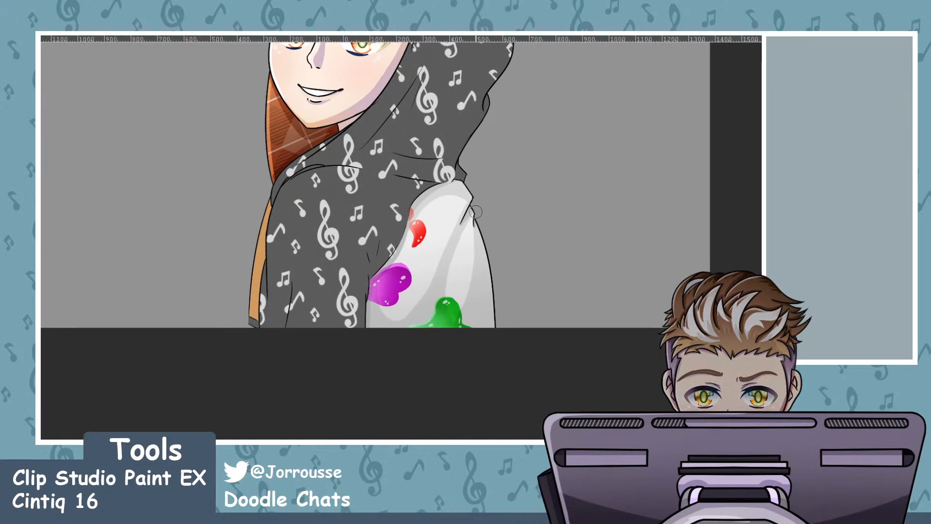
pyautogui.scroll(-10, 481, 207)
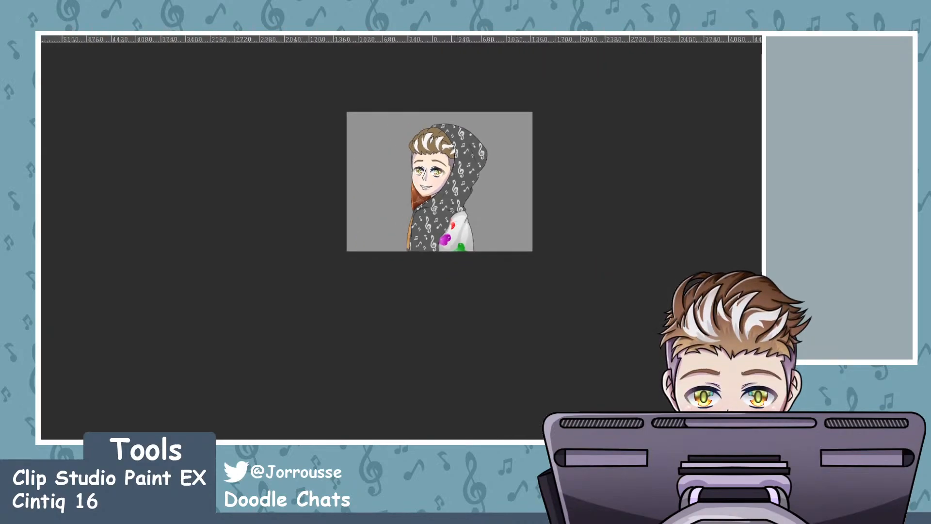
pyautogui.scroll(9, 466, 217)
pyautogui.scroll(2, 472, 225)
pyautogui.scroll(-6, 490, 233)
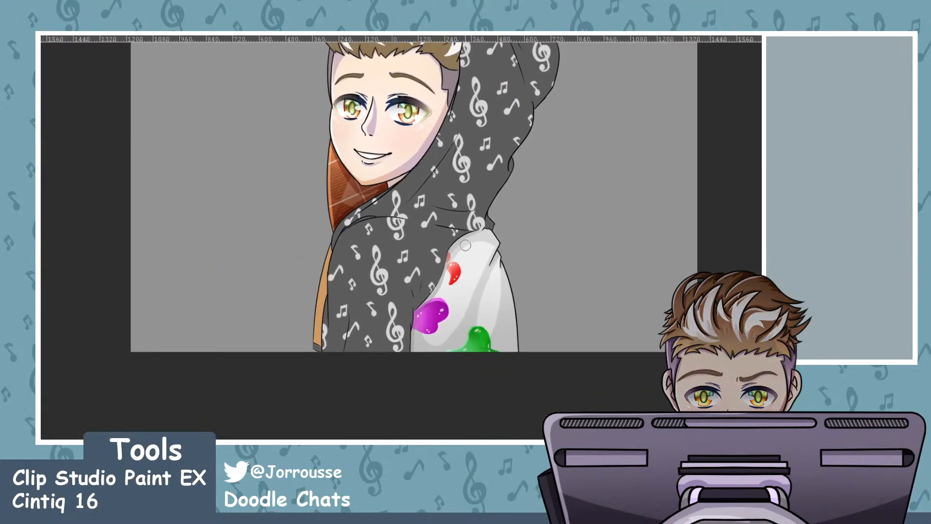
pyautogui.scroll(4, 507, 241)
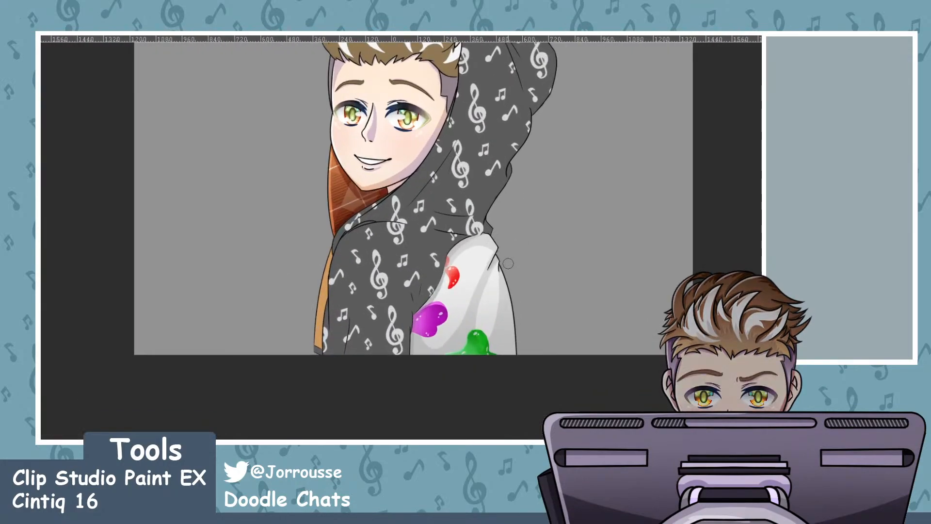
pyautogui.scroll(2, 540, 273)
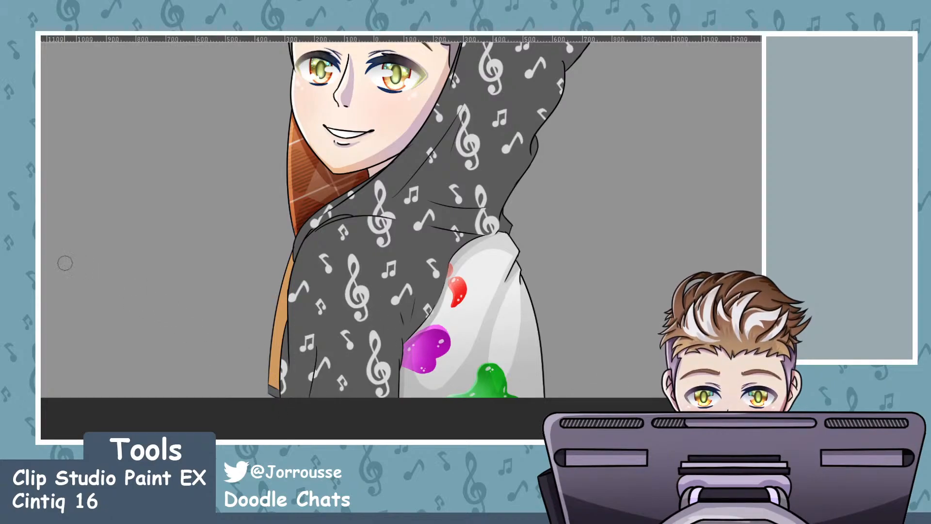
pyautogui.moveTo(347, 330)
pyautogui.mouseDown()
pyautogui.moveTo(413, 327)
pyautogui.moveTo(243, 371)
pyautogui.moveTo(114, 375)
pyautogui.mouseUp()
pyautogui.hotkey('ctrl', 'z')
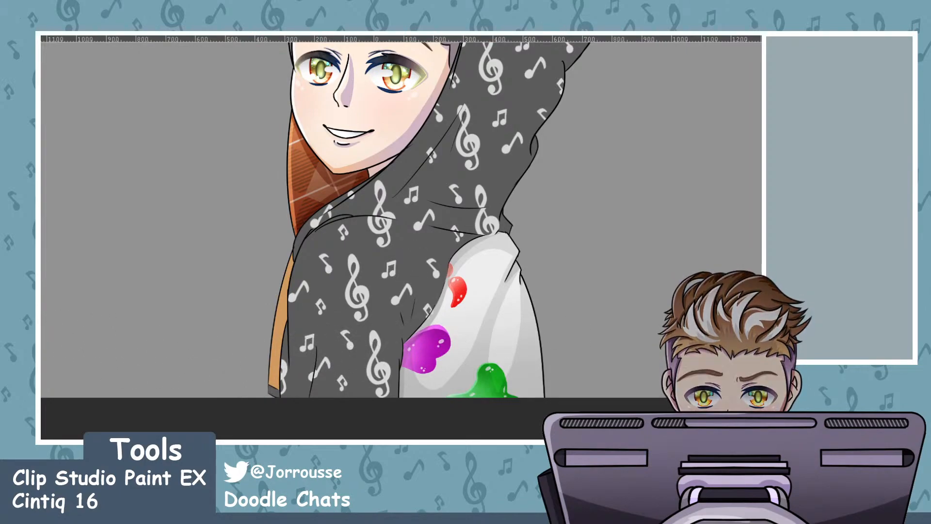
pyautogui.hotkey('ctrl', 'z')
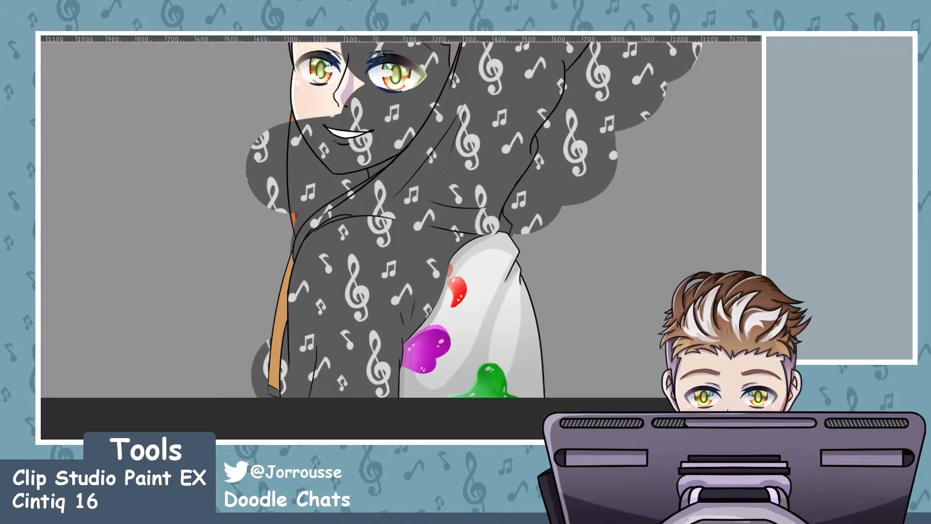
pyautogui.scroll(-3, 258, 214)
pyautogui.scroll(2, 299, 218)
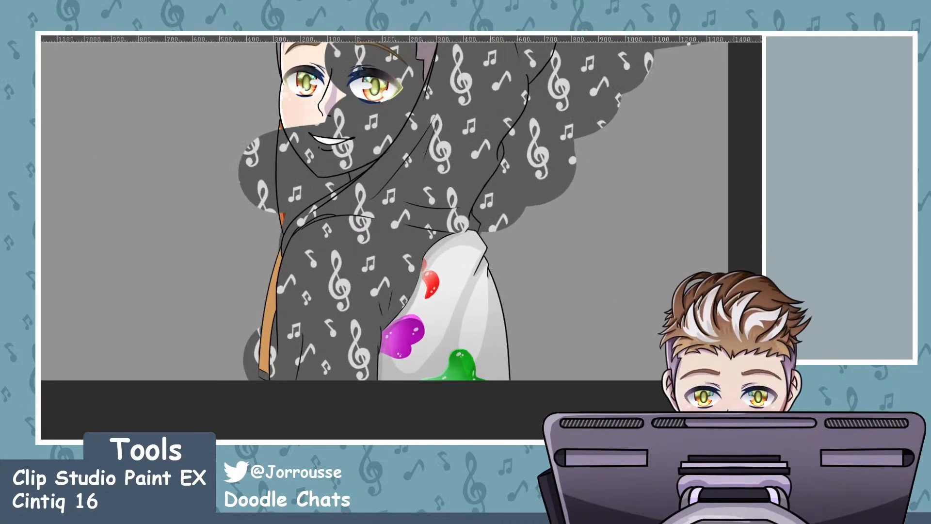
pyautogui.hotkey('ctrl', 'z')
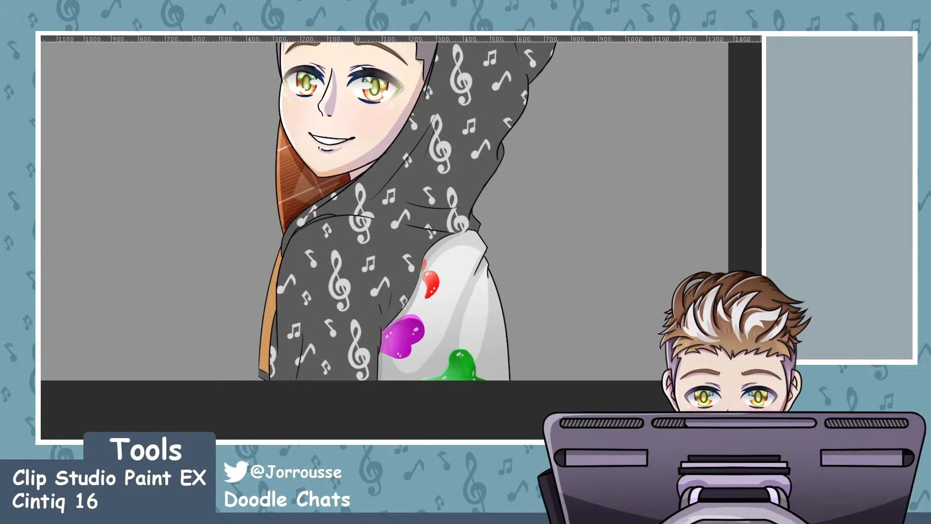
# Select the hoodie's fabric area and paint a near-black shadow band across the lower back, beneath the music notes
pyautogui.click(406, 185)
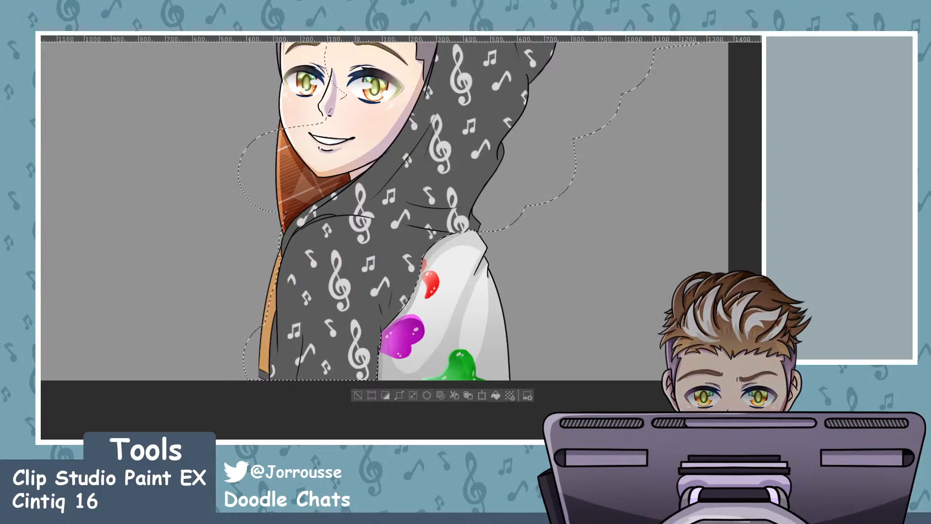
pyautogui.moveTo(427, 349)
pyautogui.mouseDown()
pyautogui.moveTo(216, 343)
pyautogui.moveTo(406, 337)
pyautogui.moveTo(368, 341)
pyautogui.mouseUp()
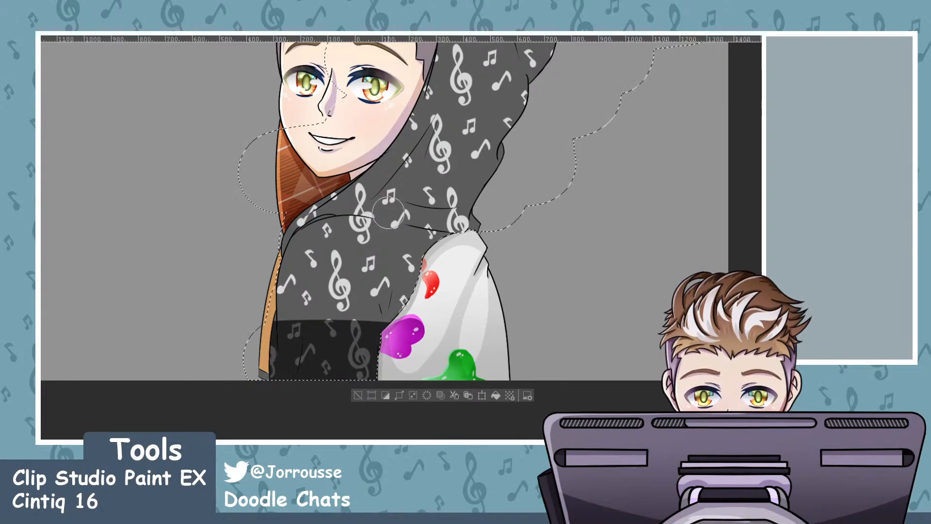
pyautogui.hotkey('ctrl', 'z')
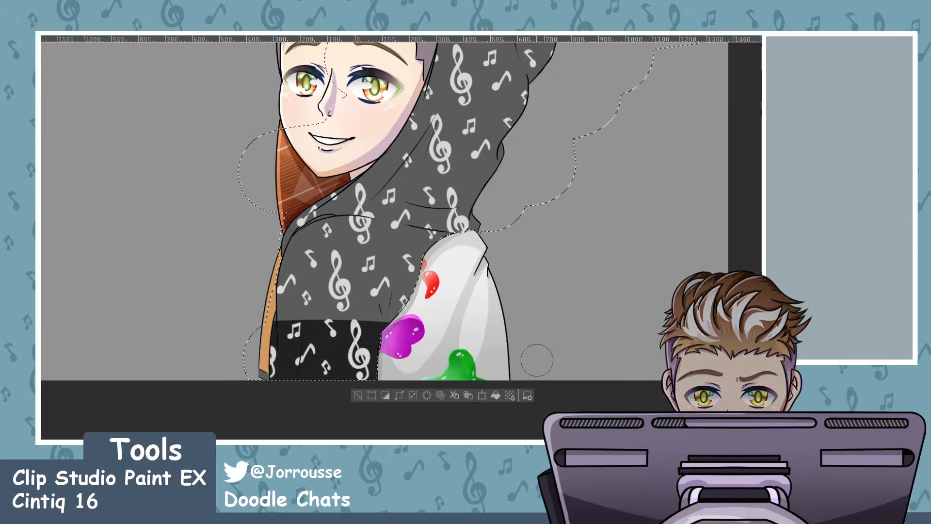
pyautogui.moveTo(249, 287)
pyautogui.mouseDown()
pyautogui.moveTo(451, 323)
pyautogui.moveTo(306, 293)
pyautogui.moveTo(252, 313)
pyautogui.mouseUp()
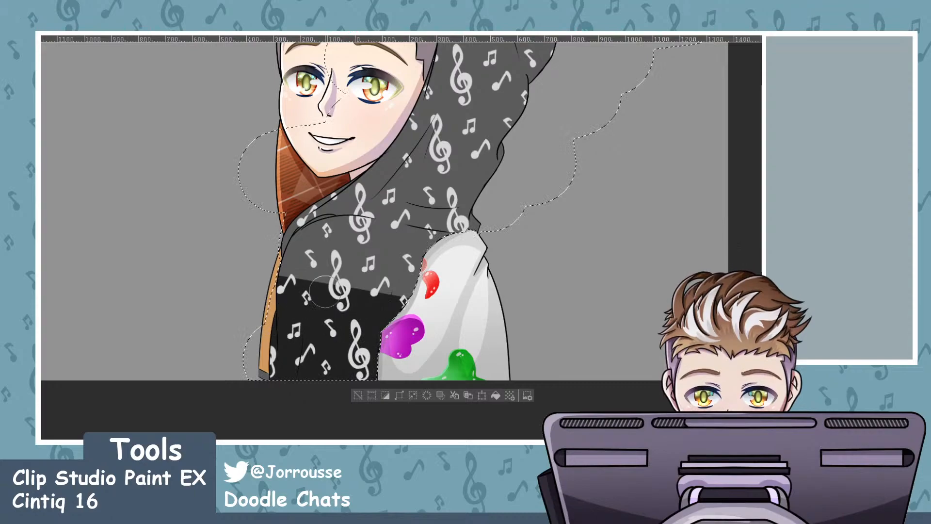
pyautogui.hotkey('ctrl', 'z')
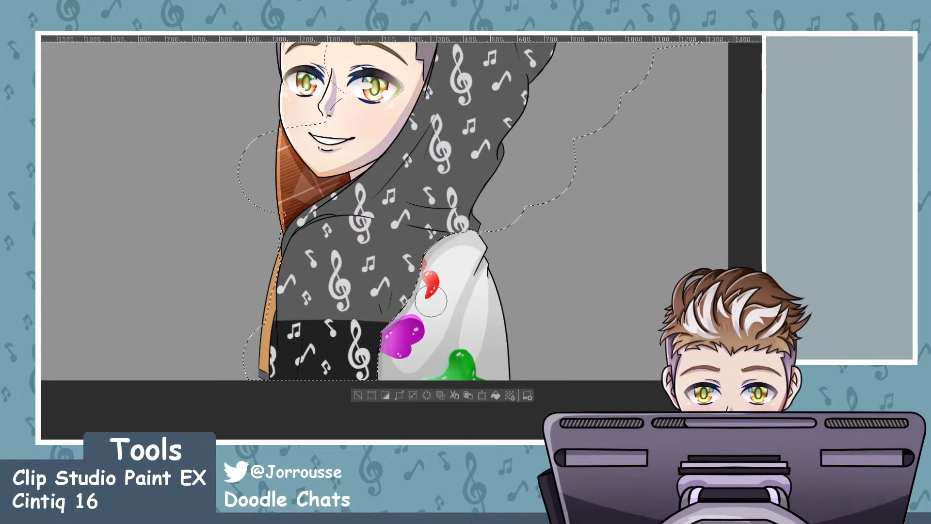
pyautogui.hotkey('ctrl', 'z')
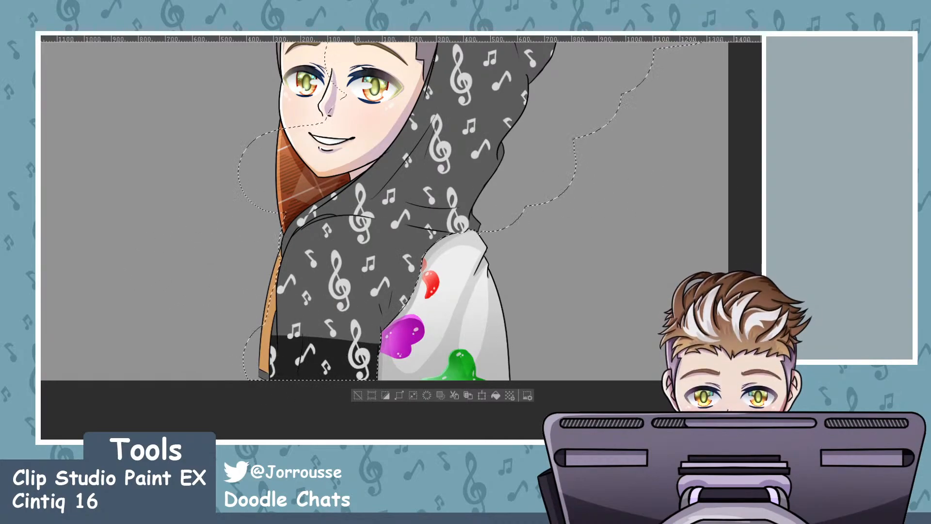
# Paint a light grey highlight across the hoodie's shoulder and upper back, and blend it with the lower shadow into a smooth gradient
pyautogui.moveTo(301, 232)
pyautogui.mouseDown()
pyautogui.moveTo(423, 236)
pyautogui.moveTo(372, 230)
pyautogui.moveTo(464, 253)
pyautogui.moveTo(327, 242)
pyautogui.moveTo(376, 242)
pyautogui.mouseUp()
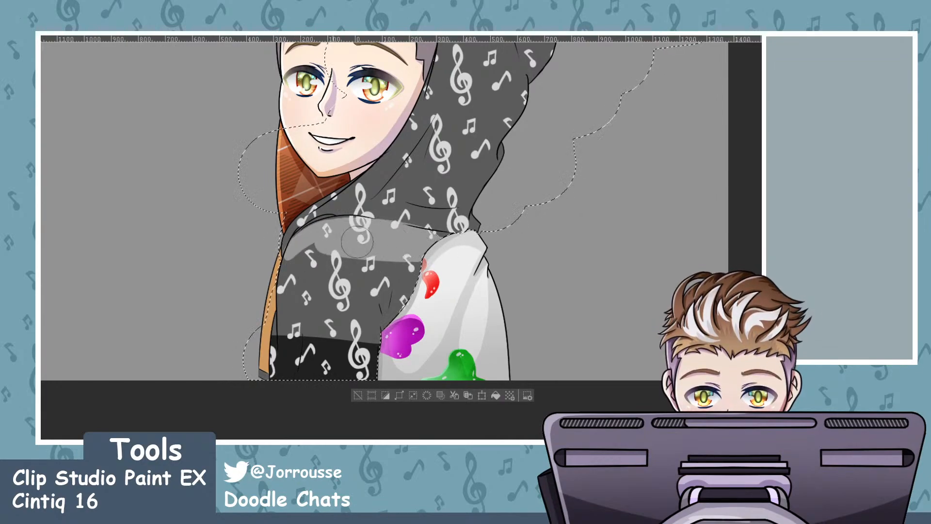
pyautogui.moveTo(279, 277)
pyautogui.mouseDown()
pyautogui.moveTo(418, 259)
pyautogui.moveTo(334, 275)
pyautogui.moveTo(381, 265)
pyautogui.moveTo(416, 279)
pyautogui.mouseUp()
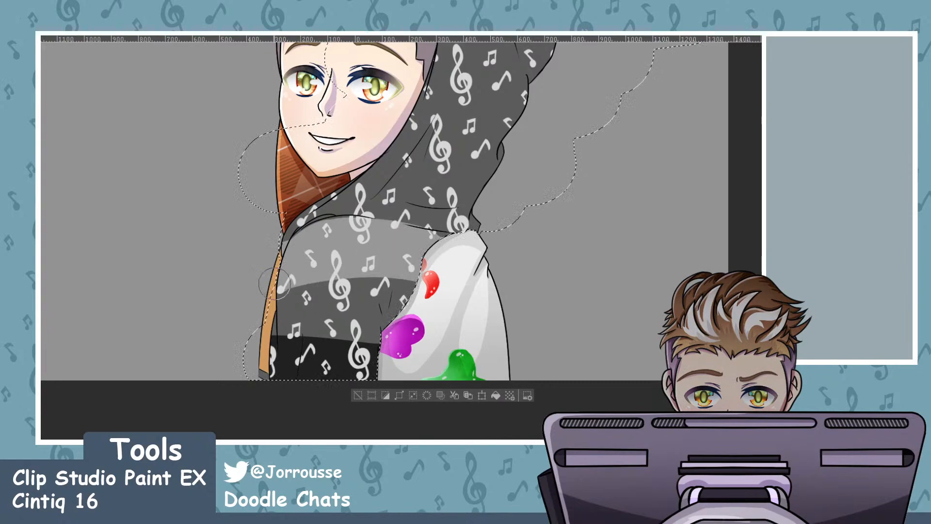
pyautogui.hotkey('ctrl', 'z')
pyautogui.hotkey('ctrl', 'z')
pyautogui.hotkey('ctrl', 'z')
pyautogui.moveTo(279, 264)
pyautogui.mouseDown()
pyautogui.moveTo(303, 256)
pyautogui.moveTo(462, 295)
pyautogui.mouseUp()
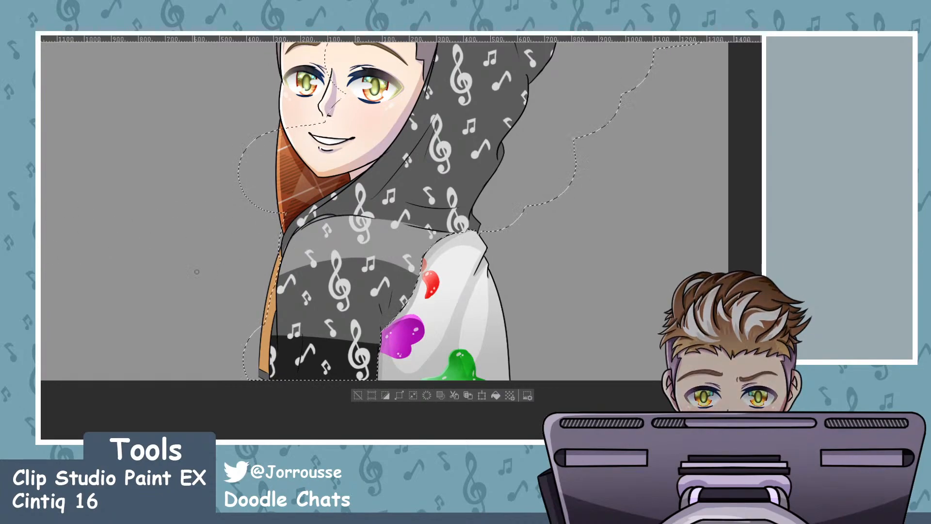
pyautogui.moveTo(373, 294)
pyautogui.mouseDown()
pyautogui.moveTo(209, 273)
pyautogui.moveTo(247, 274)
pyautogui.mouseUp()
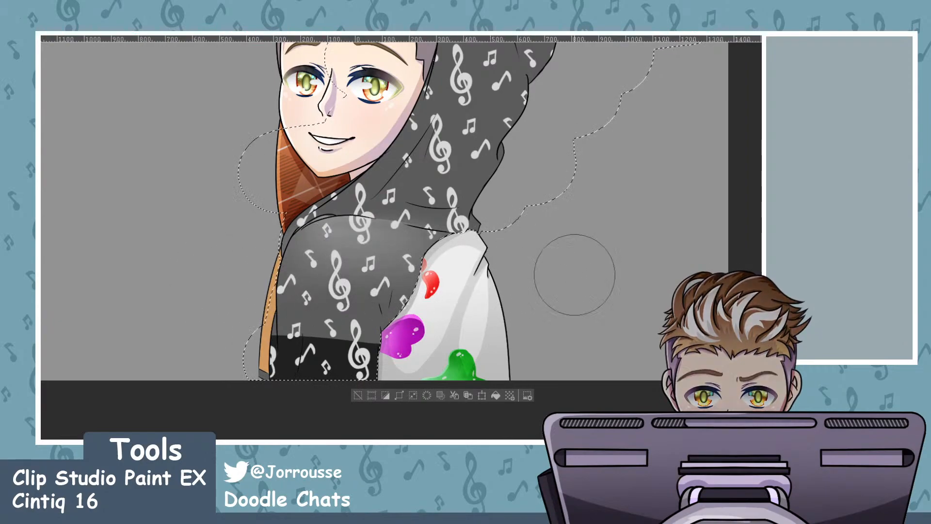
pyautogui.moveTo(313, 338)
pyautogui.mouseDown()
pyautogui.moveTo(339, 338)
pyautogui.moveTo(265, 348)
pyautogui.moveTo(295, 338)
pyautogui.mouseUp()
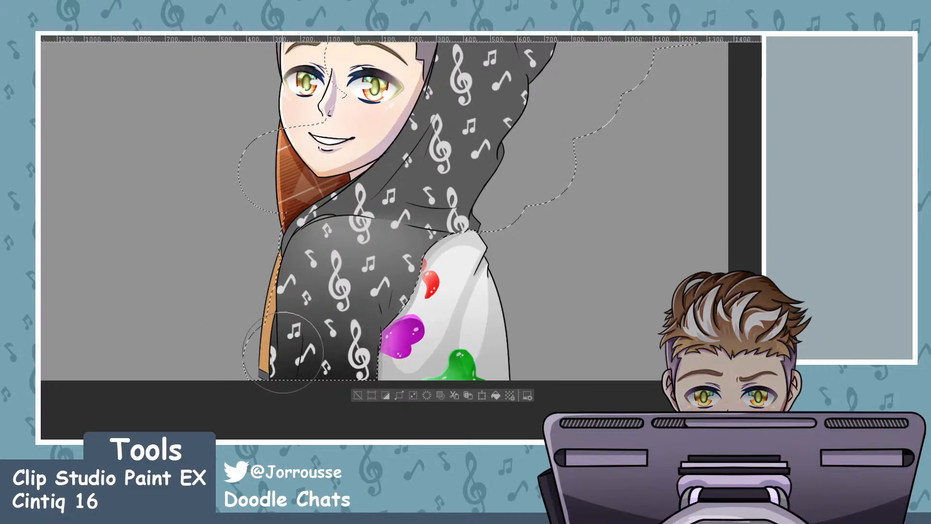
# Paint a near-black shadow over the hoodie's neck folds and lower hood, and blend its upper edge into the grey fabric
pyautogui.scroll(-2, 444, 301)
pyautogui.scroll(-3, 396, 300)
pyautogui.scroll(4, 495, 111)
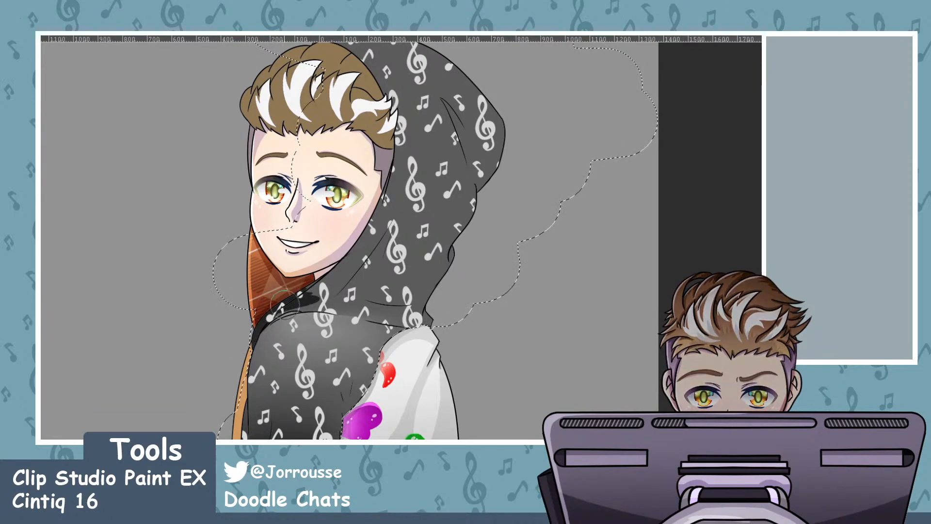
pyautogui.moveTo(295, 303)
pyautogui.mouseDown()
pyautogui.moveTo(402, 311)
pyautogui.moveTo(310, 300)
pyautogui.moveTo(393, 299)
pyautogui.mouseUp()
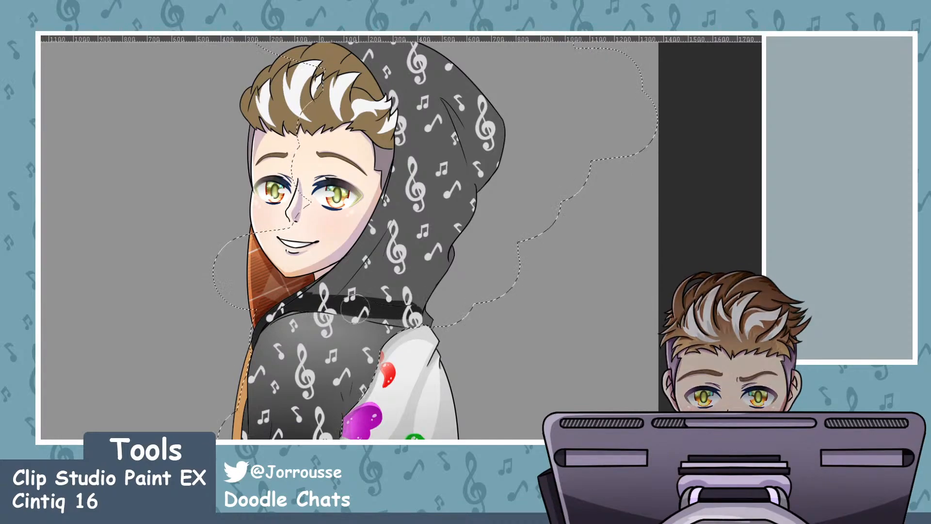
pyautogui.moveTo(436, 311)
pyautogui.mouseDown()
pyautogui.moveTo(322, 291)
pyautogui.moveTo(342, 272)
pyautogui.moveTo(320, 267)
pyautogui.moveTo(201, 306)
pyautogui.mouseUp()
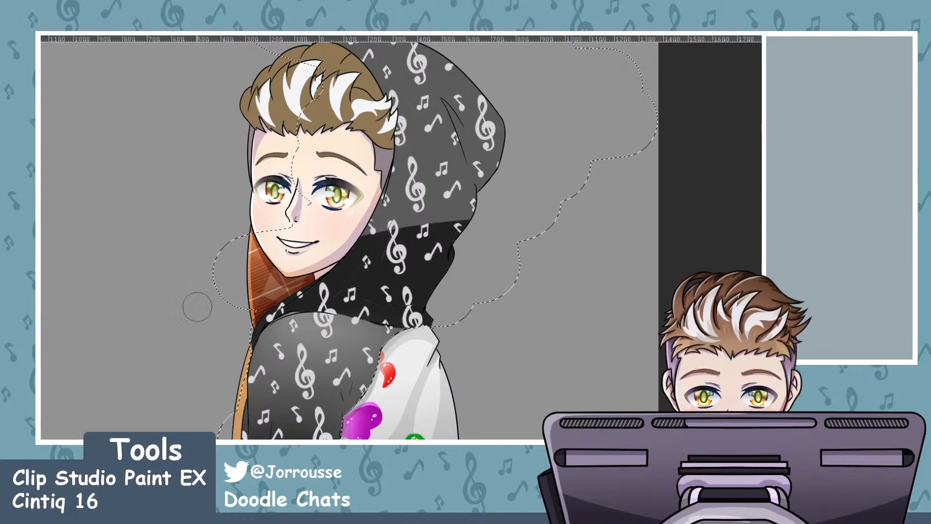
pyautogui.moveTo(238, 203)
pyautogui.mouseDown()
pyautogui.moveTo(504, 191)
pyautogui.moveTo(311, 249)
pyautogui.moveTo(476, 196)
pyautogui.moveTo(329, 246)
pyautogui.moveTo(383, 207)
pyautogui.mouseUp()
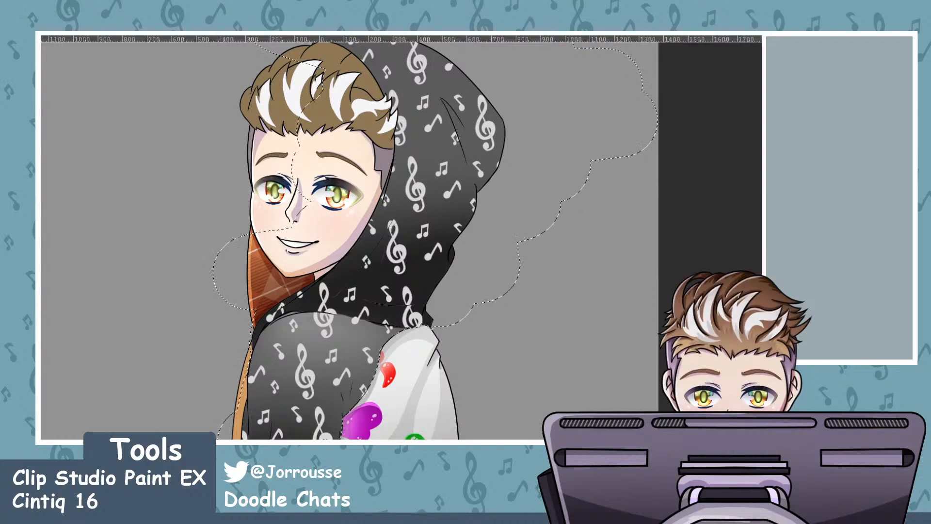
# Paint a soft light grey highlight over the crown and upper back of the hood
pyautogui.scroll(-3, 268, 342)
pyautogui.scroll(3, 352, 90)
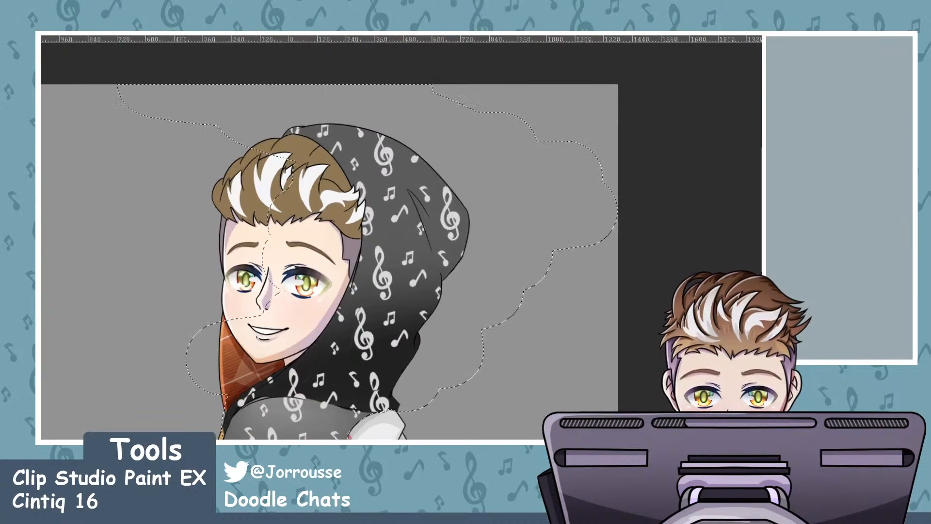
pyautogui.moveTo(287, 130)
pyautogui.mouseDown()
pyautogui.moveTo(354, 148)
pyautogui.moveTo(422, 192)
pyautogui.moveTo(424, 184)
pyautogui.moveTo(366, 220)
pyautogui.mouseUp()
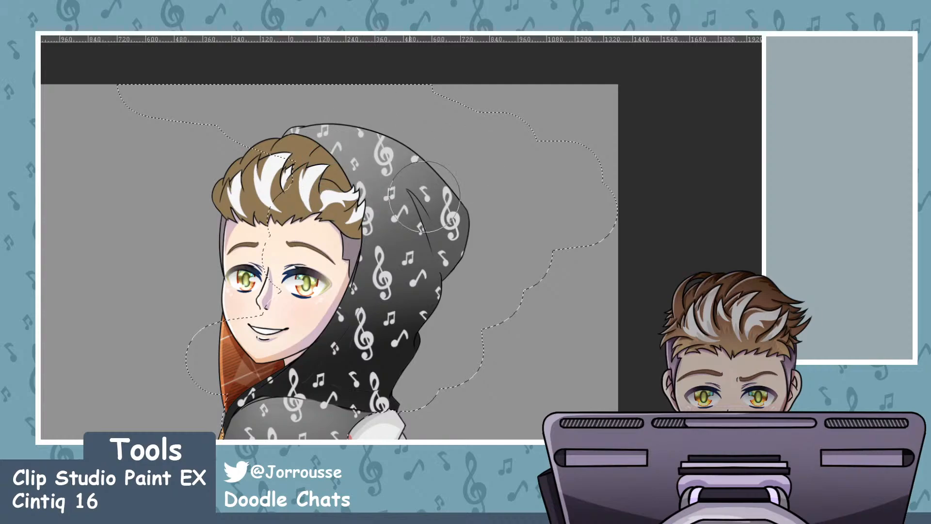
# Clear the selection around the hoodie and soften the contrast of its shading
pyautogui.scroll(-6, 485, 223)
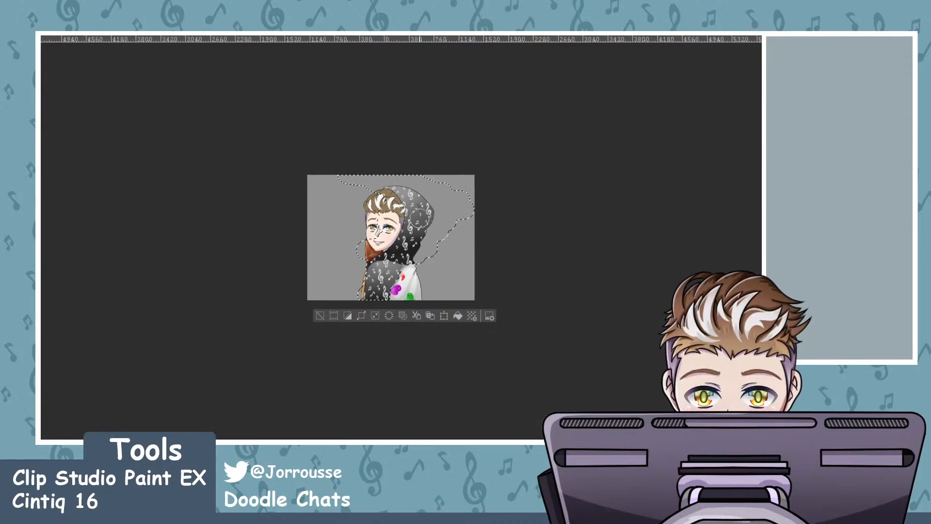
pyautogui.scroll(3, 465, 223)
pyautogui.scroll(1, 466, 220)
pyautogui.scroll(-3, 551, 236)
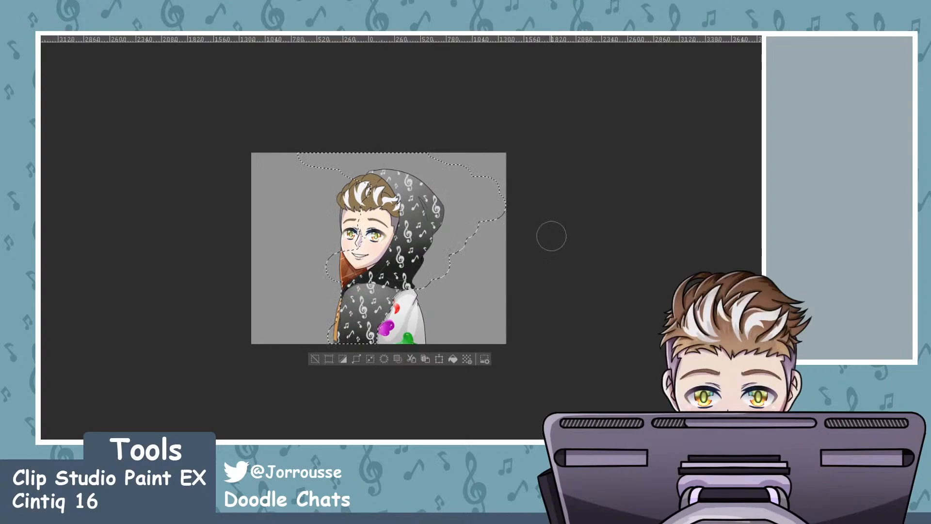
pyautogui.hotkey('ctrl', 'd')
pyautogui.scroll(4, 551, 236)
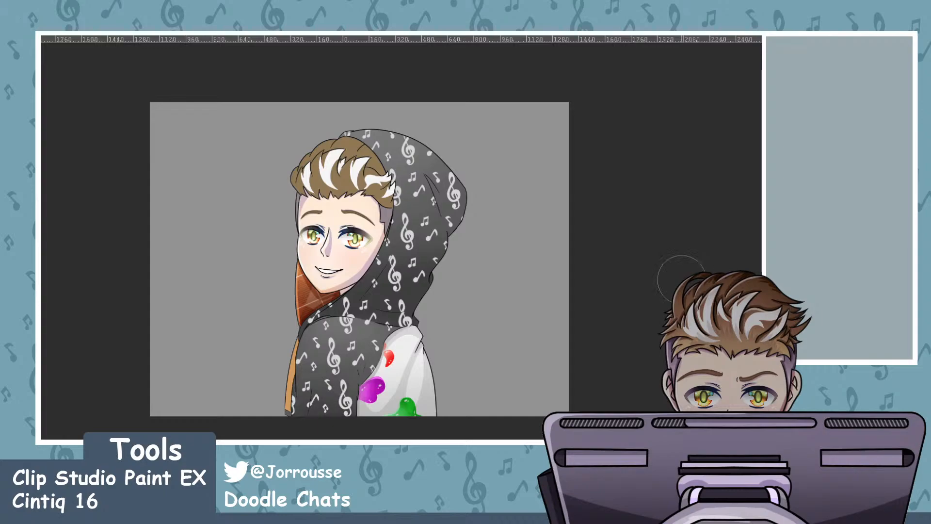
# Examine the shaded hoodie within the whole illustration at several zoom levels
pyautogui.scroll(-5, 507, 263)
pyautogui.scroll(3, 494, 286)
pyautogui.scroll(-1, 511, 280)
pyautogui.scroll(1, 534, 284)
pyautogui.scroll(-2, 501, 272)
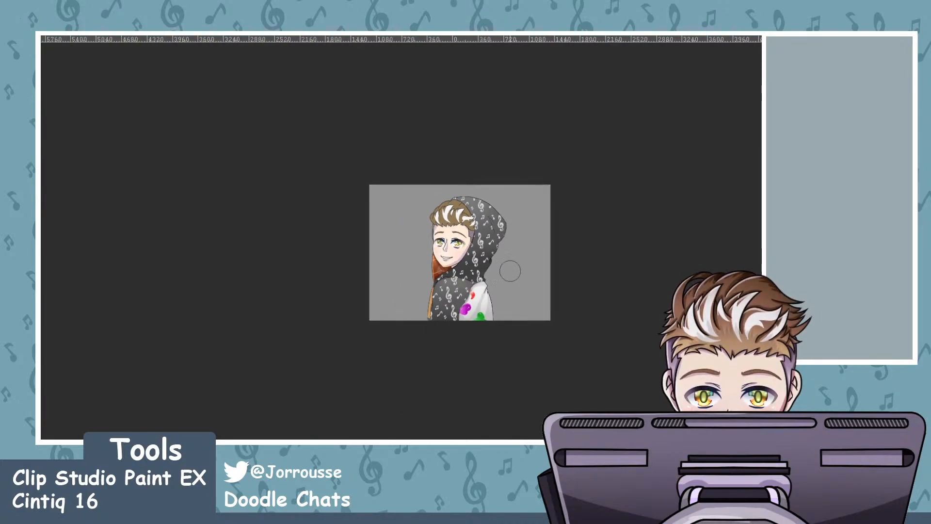
pyautogui.scroll(2, 507, 273)
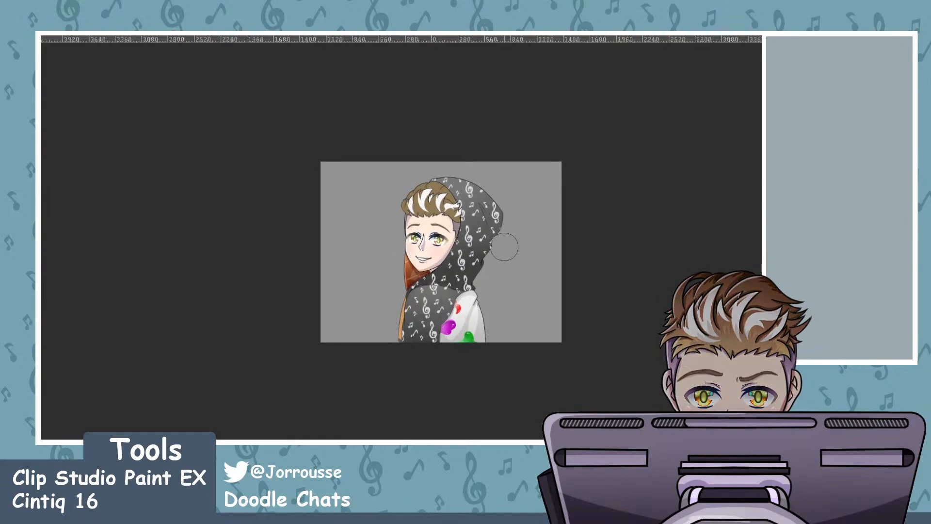
pyautogui.scroll(-1, 494, 234)
pyautogui.scroll(5, 514, 262)
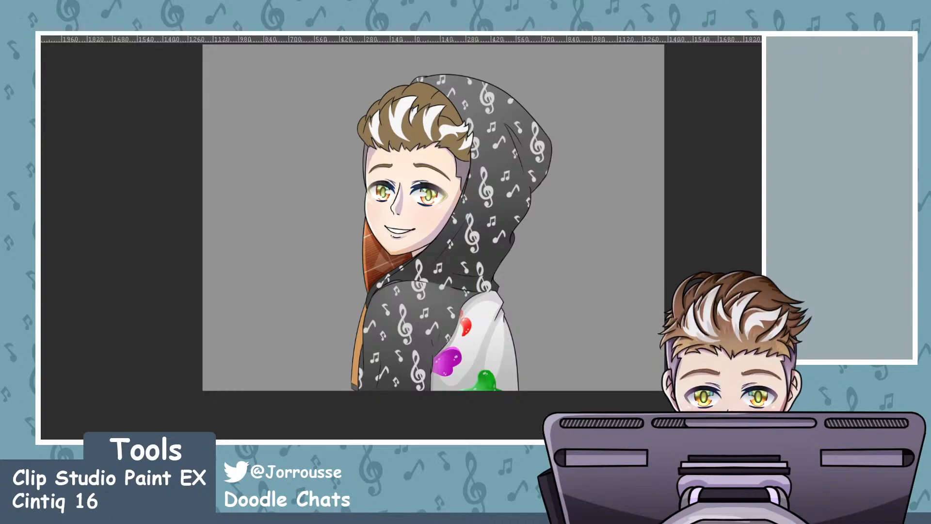
# Reselect the hoodie's fabric area and clear the music-note pattern from it
pyautogui.click(396, 290)
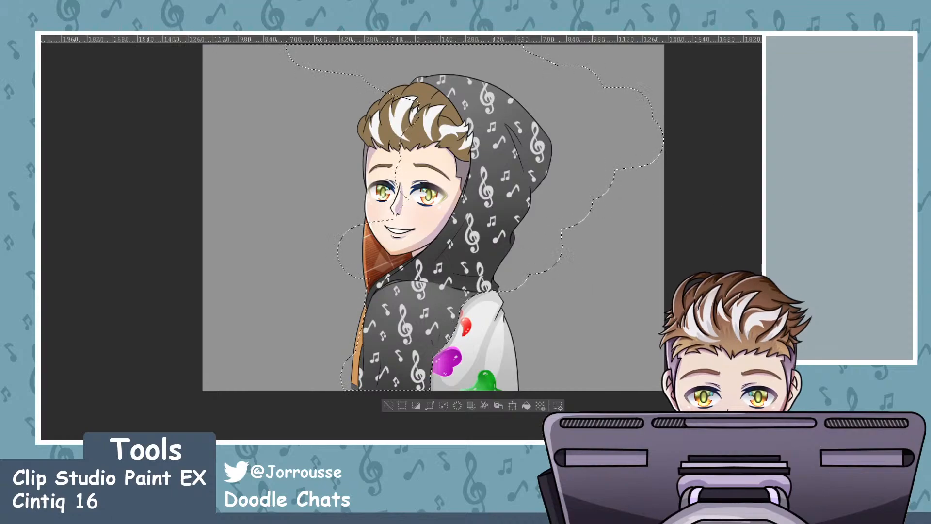
pyautogui.press('Delete')
pyautogui.hotkey('ctrl', 'z')
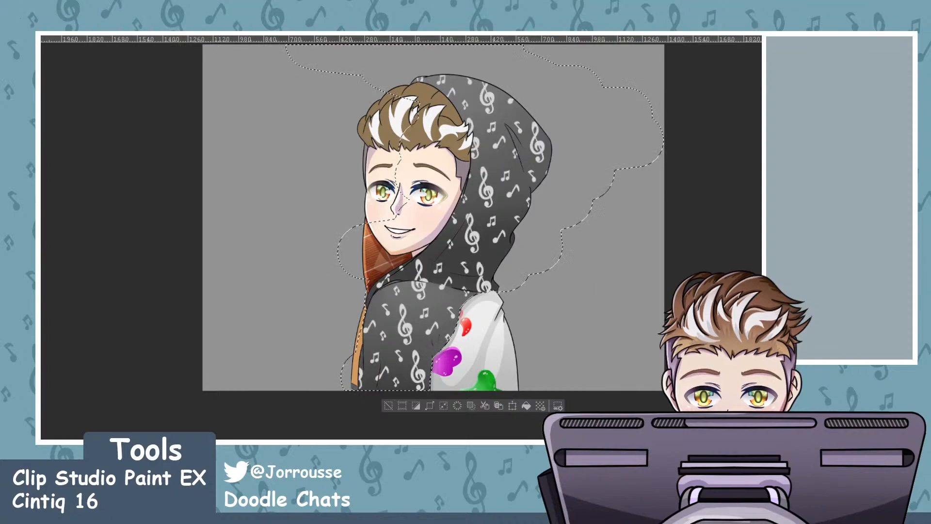
pyautogui.hotkey('ctrl', '+')
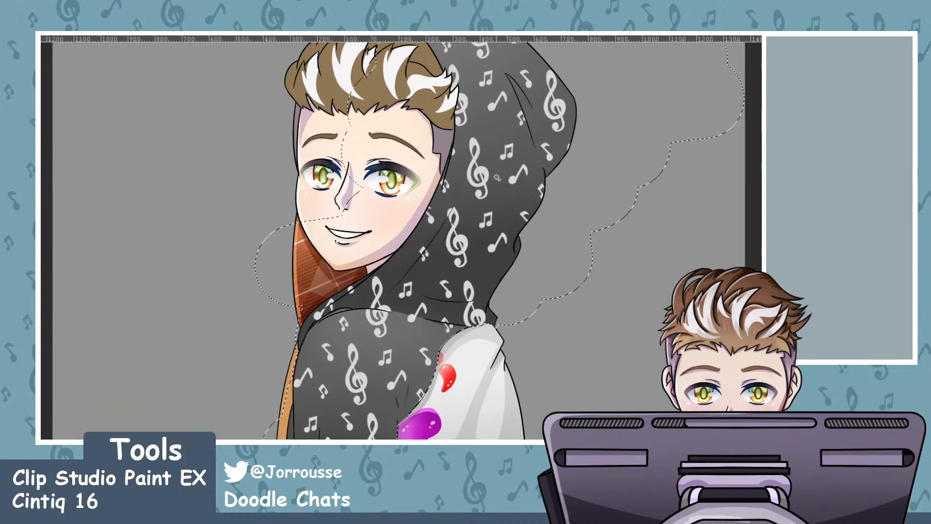
pyautogui.press('Delete')
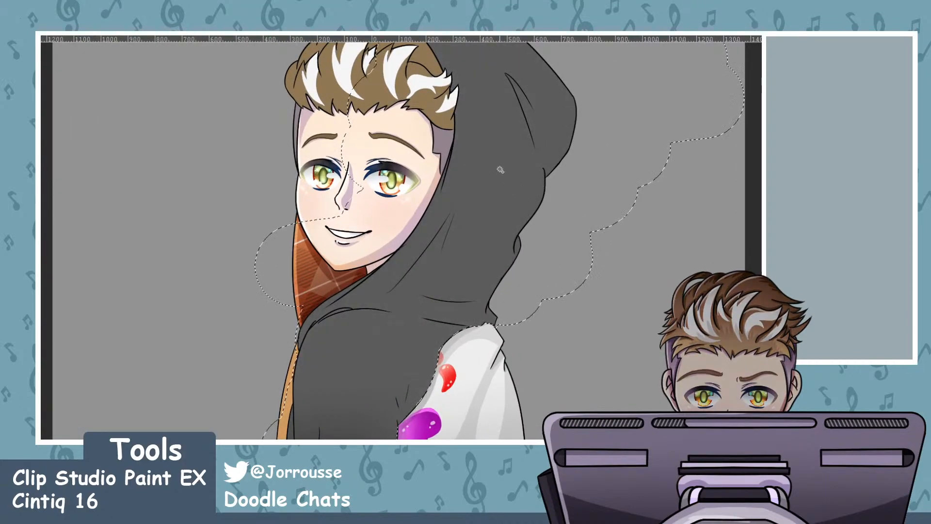
# Undo the clearing of the hoodie's music-note pattern
pyautogui.hotkey('ctrl', 'z')
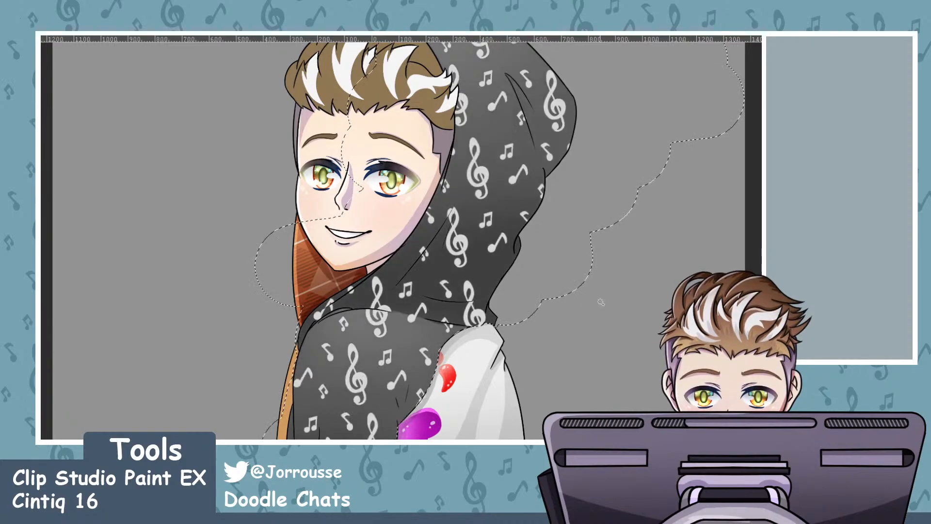
pyautogui.scroll(-3, 299, 306)
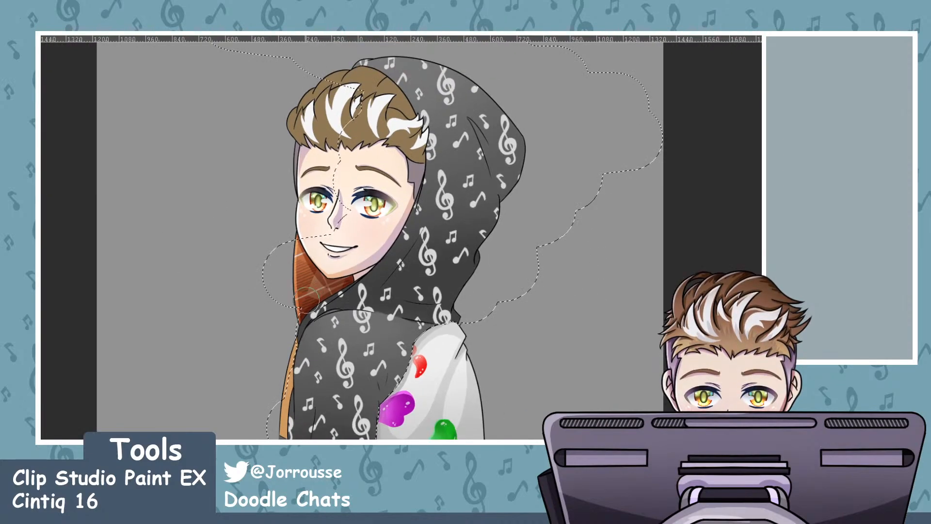
pyautogui.scroll(3, 327, 252)
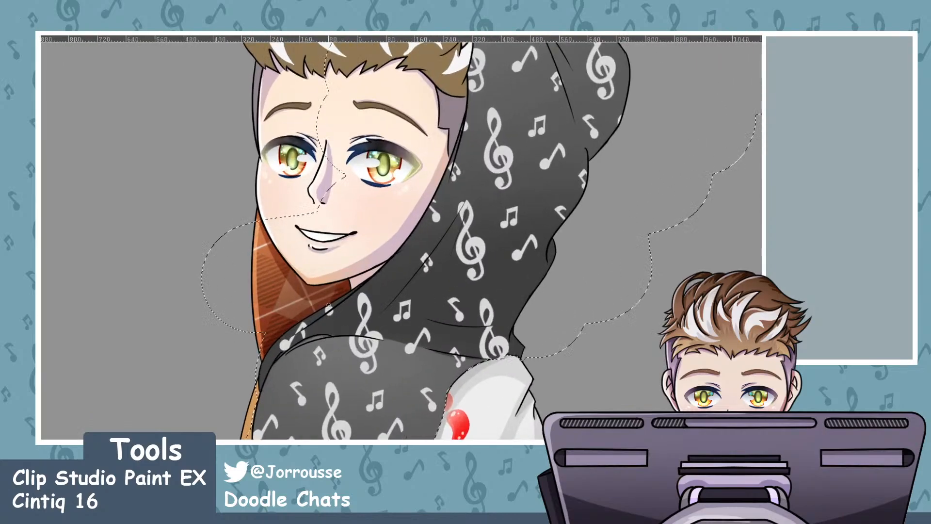
# Paint a narrow grey band along the seam where the hood meets the shoulder, from the collar to the sleeve
pyautogui.scroll(3, 353, 340)
pyautogui.moveTo(352, 340); pyautogui.dragTo(436, 420)
pyautogui.scroll(3, 436, 419)
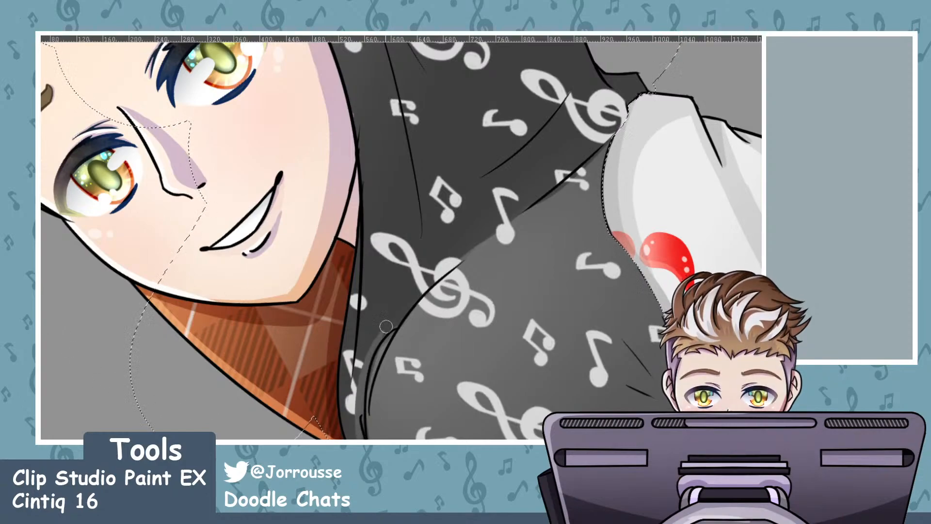
pyautogui.moveTo(366, 370)
pyautogui.mouseDown()
pyautogui.moveTo(417, 294)
pyautogui.moveTo(400, 316)
pyautogui.moveTo(492, 232)
pyautogui.mouseUp()
pyautogui.hotkey('ctrl', 'z')
pyautogui.moveTo(395, 319); pyautogui.dragTo(521, 209)
pyautogui.moveTo(421, 291); pyautogui.dragTo(508, 222)
pyautogui.moveTo(469, 246); pyautogui.dragTo(607, 138)
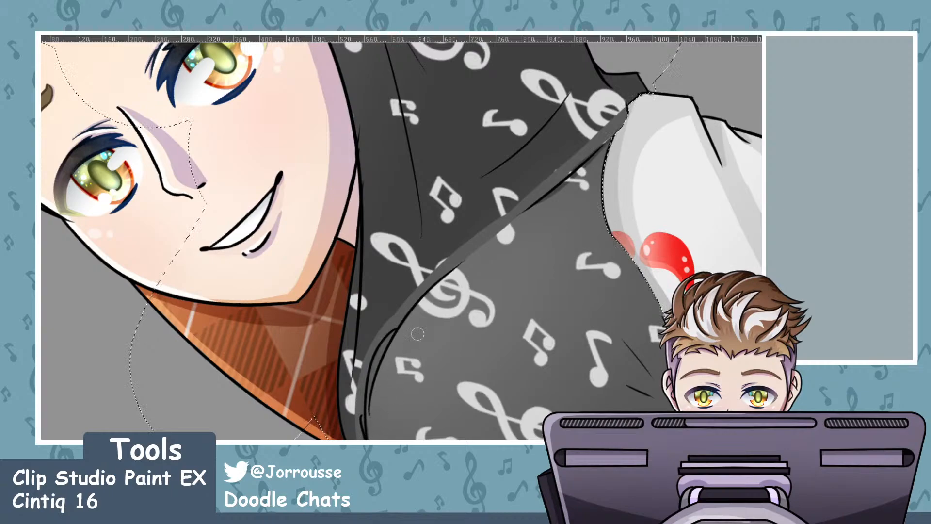
pyautogui.moveTo(372, 362); pyautogui.dragTo(466, 261)
pyautogui.moveTo(395, 322); pyautogui.dragTo(521, 222)
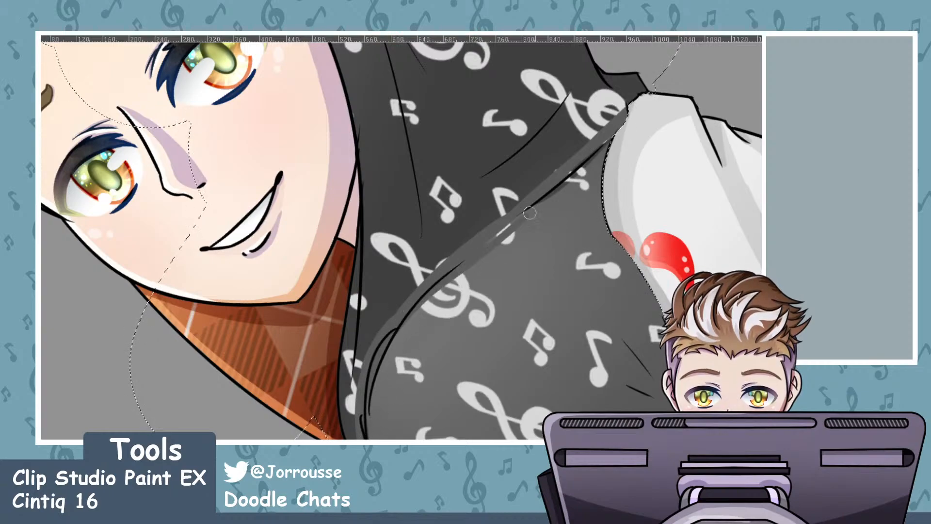
pyautogui.moveTo(576, 173); pyautogui.dragTo(521, 219)
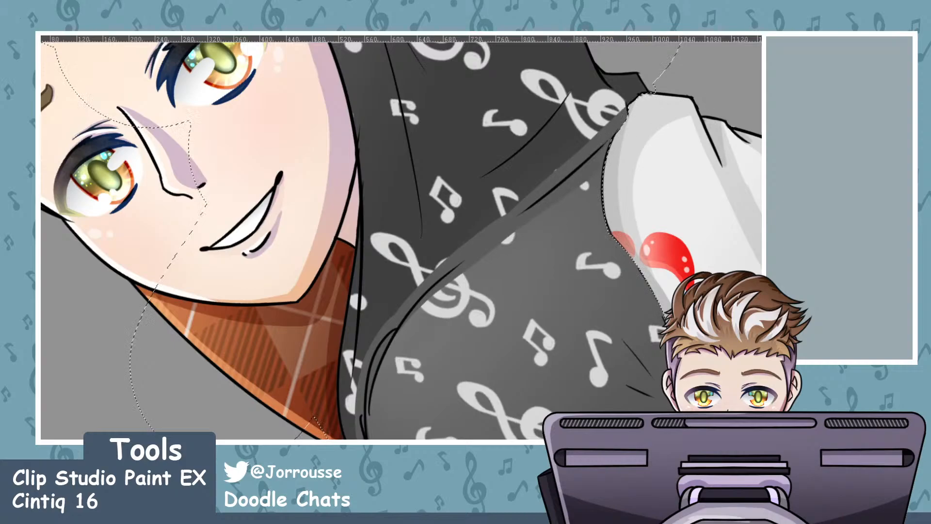
# Paint thin grey strokes along the fold lines in the hood beside the neck
pyautogui.scroll(-4, 459, 249)
pyautogui.scroll(1, 460, 250)
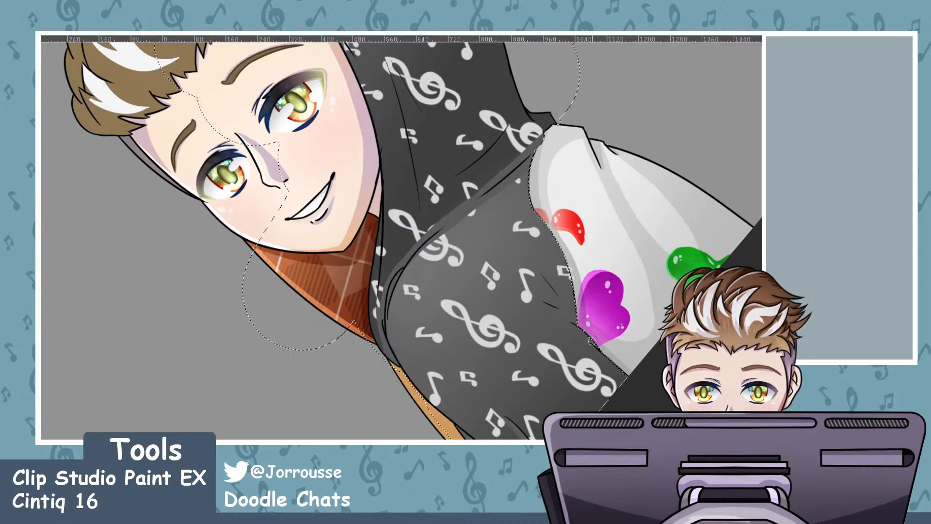
pyautogui.moveTo(387, 56); pyautogui.dragTo(409, 157)
pyautogui.moveTo(400, 83); pyautogui.dragTo(412, 138)
pyautogui.moveTo(399, 92); pyautogui.dragTo(411, 165)
pyautogui.moveTo(408, 128); pyautogui.dragTo(417, 183)
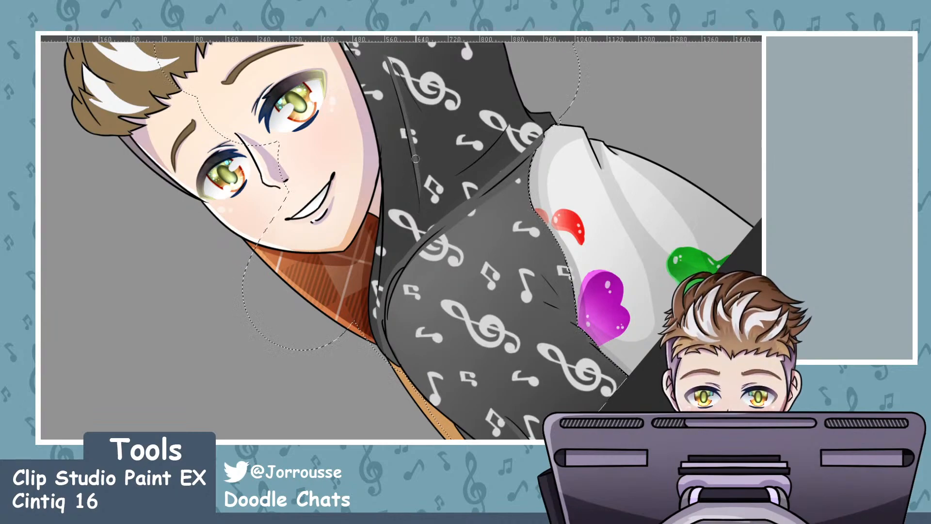
pyautogui.moveTo(386, 55); pyautogui.dragTo(413, 101)
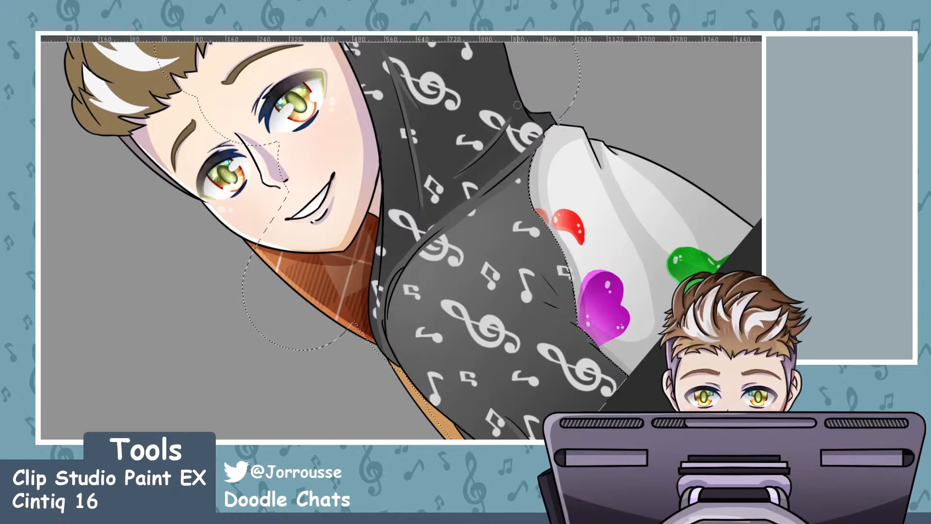
# Paint a grey band along the hood's opening, from above the hair down beside the cheek
pyautogui.scroll(-3, 487, 145)
pyautogui.scroll(-1, 562, 180)
pyautogui.scroll(5, 649, 310)
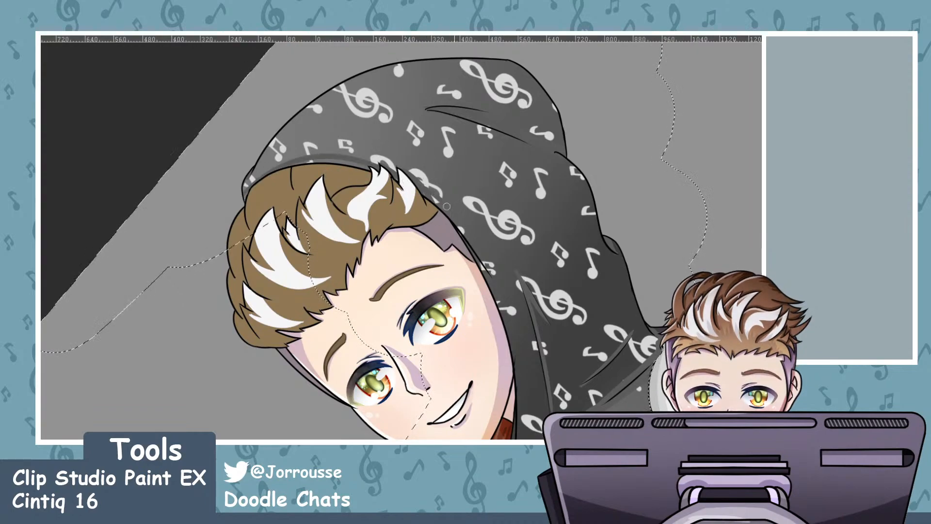
pyautogui.hotkey('ctrl', 'z')
pyautogui.moveTo(433, 193); pyautogui.dragTo(522, 412)
pyautogui.moveTo(504, 303); pyautogui.dragTo(522, 438)
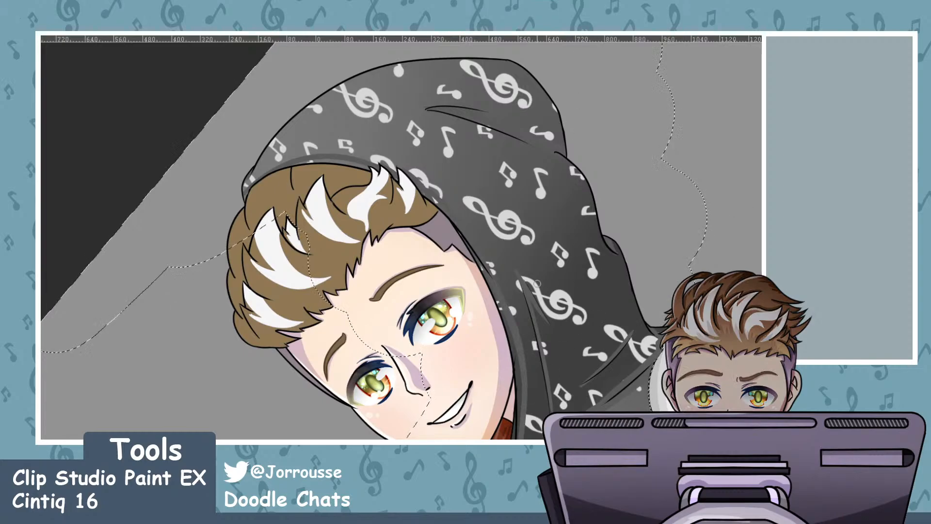
pyautogui.scroll(-2, 549, 272)
pyautogui.scroll(2, 557, 321)
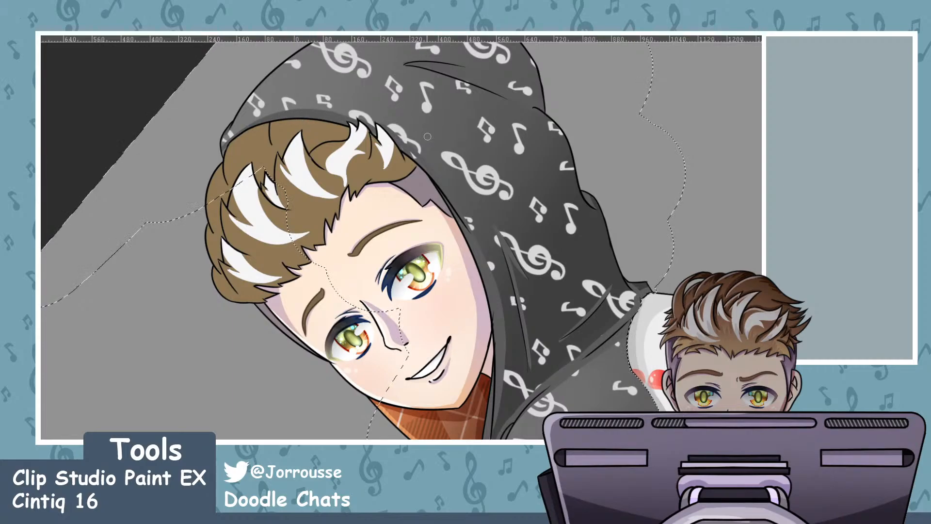
pyautogui.scroll(-3, 414, 138)
pyautogui.scroll(3, 469, 81)
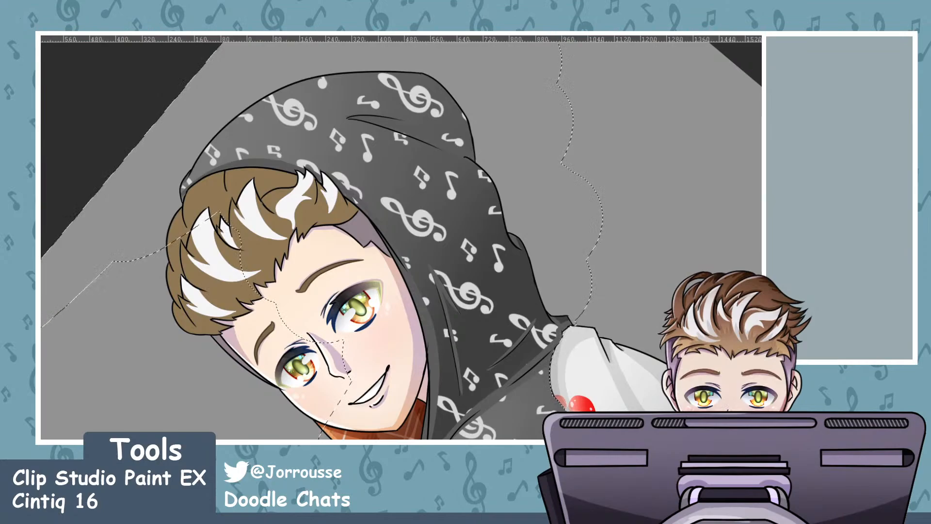
# Recolour the painted seam, fold and hood-opening strokes black, and reselect the hoodie's fabric area
pyautogui.scroll(-5, 402, 237)
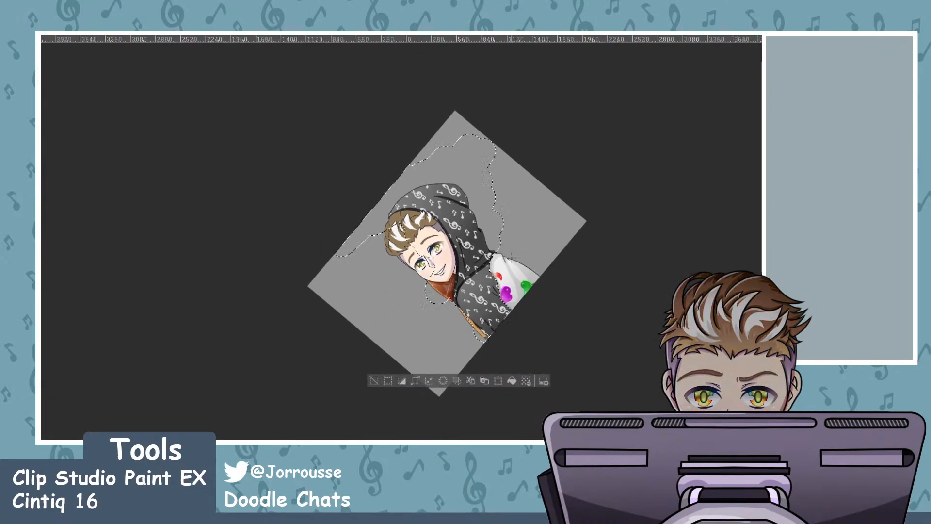
pyautogui.scroll(3, 458, 218)
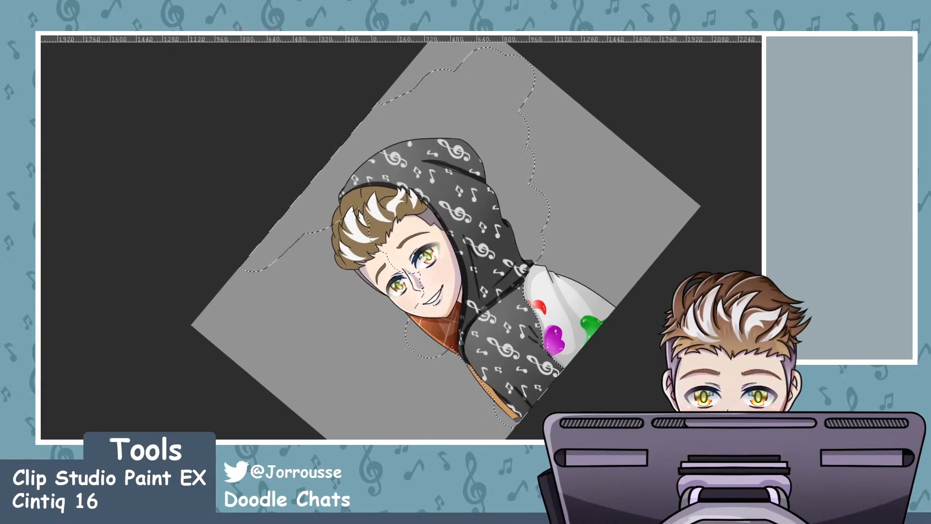
pyautogui.moveTo(296, 75); pyautogui.dragTo(673, 427)
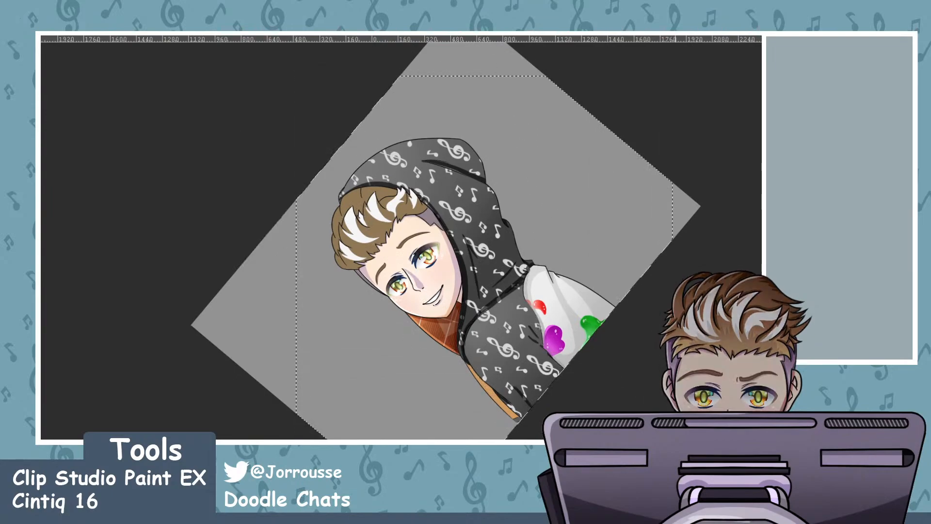
pyautogui.hotkey('ctrl', 'd')
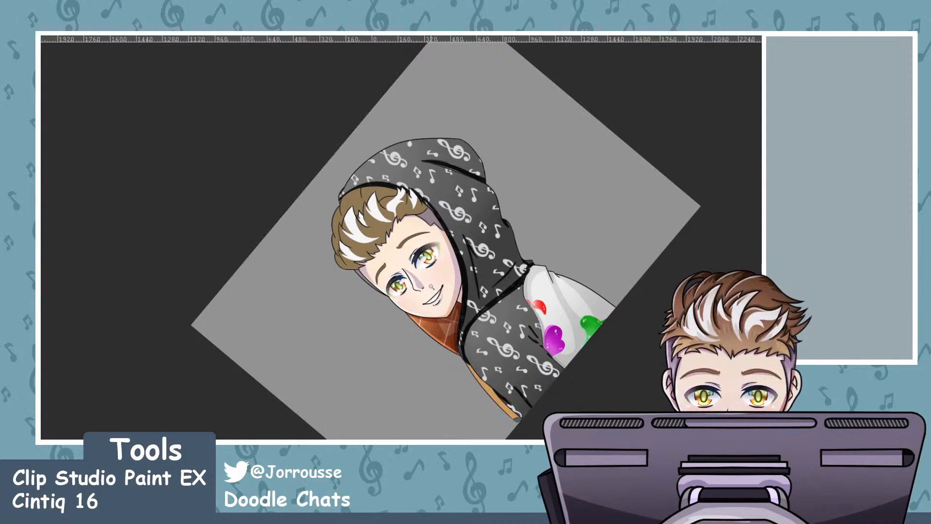
pyautogui.click(475, 324)
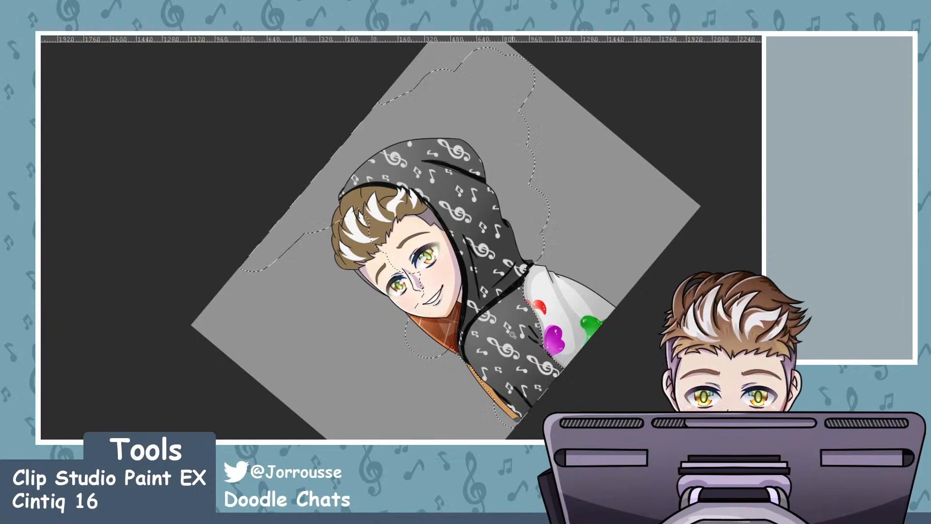
# Widen the black shadow along the large crease at the back of the hood's crown
pyautogui.scroll(3, 431, 124)
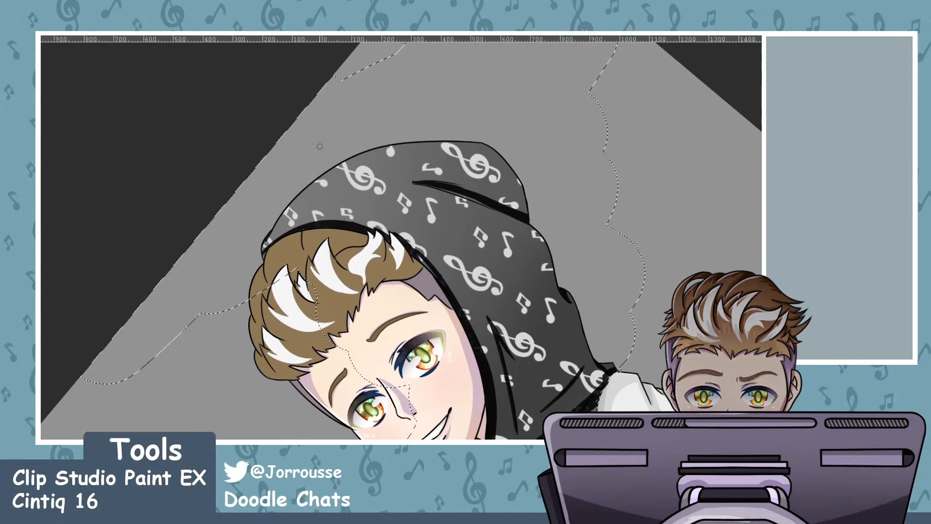
pyautogui.scroll(1, 346, 150)
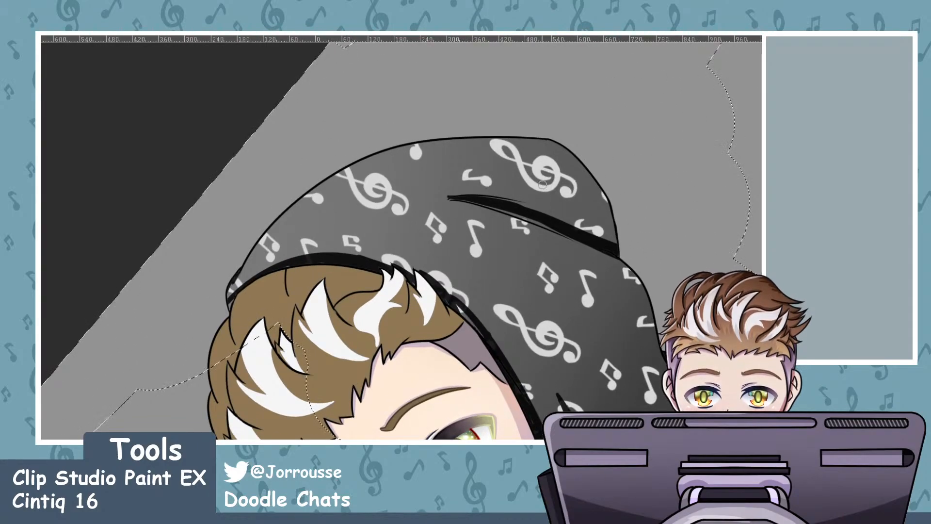
pyautogui.scroll(8, 474, 183)
pyautogui.scroll(3, 447, 198)
pyautogui.scroll(-2, 421, 161)
pyautogui.scroll(4, 429, 73)
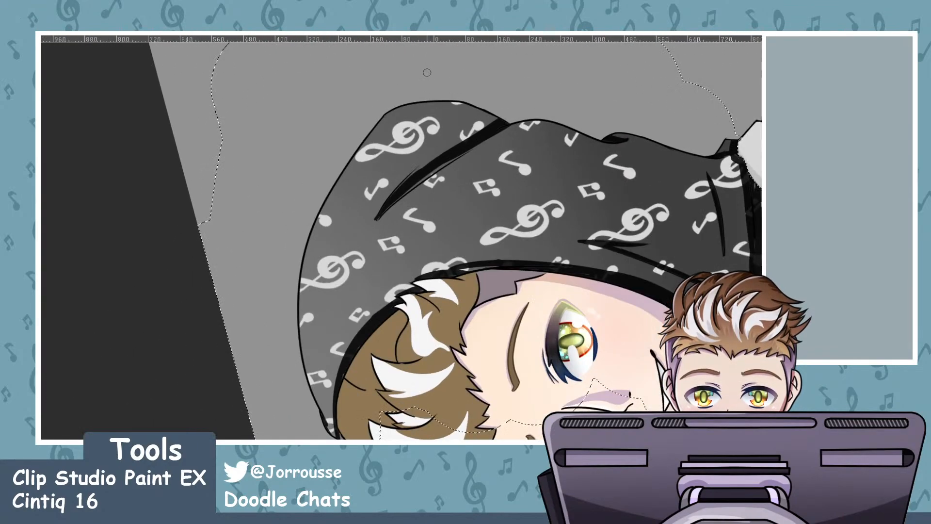
pyautogui.moveTo(339, 307); pyautogui.dragTo(427, 233)
pyautogui.hotkey('ctrl', 'z')
pyautogui.moveTo(346, 305)
pyautogui.mouseDown()
pyautogui.moveTo(507, 201)
pyautogui.moveTo(491, 187)
pyautogui.mouseUp()
pyautogui.hotkey('ctrl', 'z')
pyautogui.moveTo(378, 277); pyautogui.dragTo(505, 181)
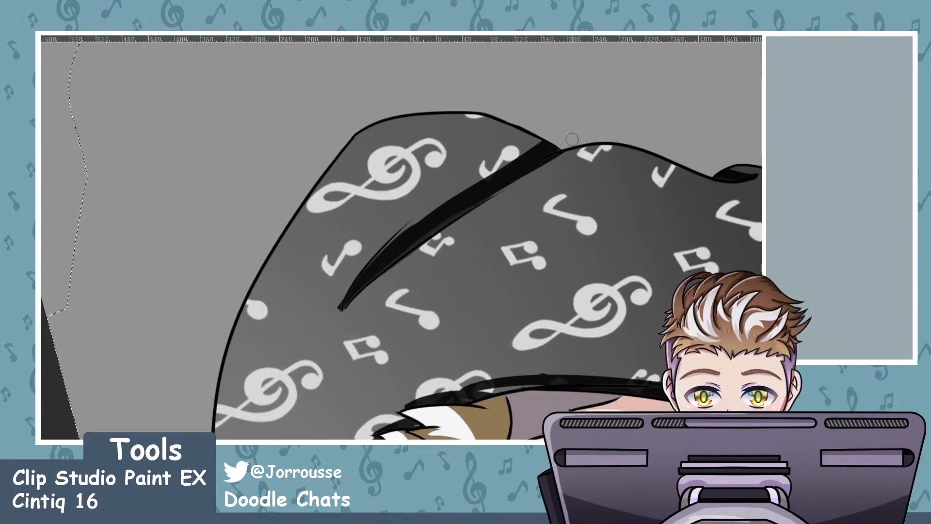
pyautogui.moveTo(377, 260); pyautogui.dragTo(534, 144)
pyautogui.moveTo(367, 280); pyautogui.dragTo(537, 140)
# Paint a broad dark shadow along the hood's upper back edge and fill the area toward the crease
pyautogui.moveTo(463, 189)
pyautogui.mouseDown()
pyautogui.moveTo(543, 142)
pyautogui.moveTo(288, 237)
pyautogui.mouseUp()
pyautogui.moveTo(336, 191)
pyautogui.mouseDown()
pyautogui.moveTo(218, 432)
pyautogui.moveTo(415, 141)
pyautogui.mouseUp()
pyautogui.hotkey('ctrl', 'z')
pyautogui.hotkey('ctrl', 'z')
pyautogui.moveTo(218, 422)
pyautogui.mouseDown()
pyautogui.moveTo(491, 123)
pyautogui.moveTo(364, 178)
pyautogui.moveTo(487, 121)
pyautogui.mouseUp()
pyautogui.hotkey('ctrl', 'z')
pyautogui.moveTo(232, 342); pyautogui.dragTo(470, 116)
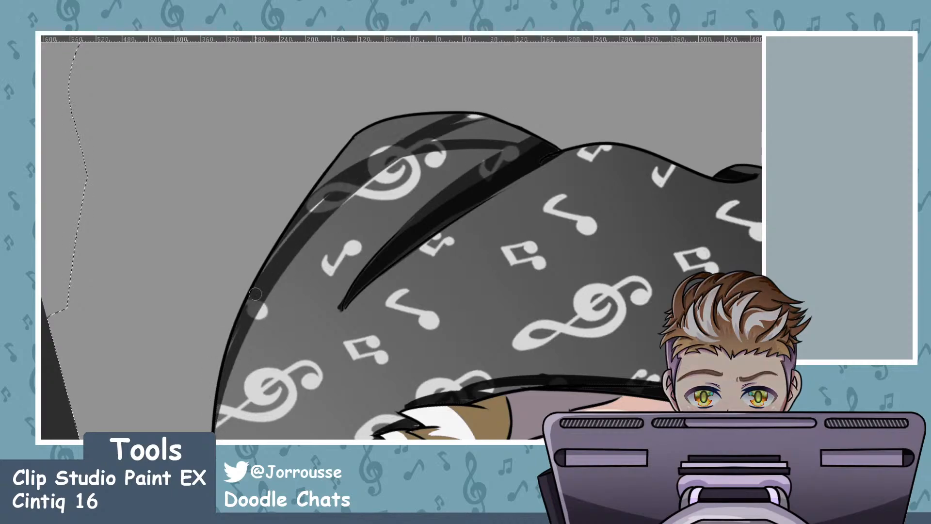
pyautogui.moveTo(349, 193); pyautogui.dragTo(521, 129)
pyautogui.moveTo(316, 199); pyautogui.dragTo(539, 162)
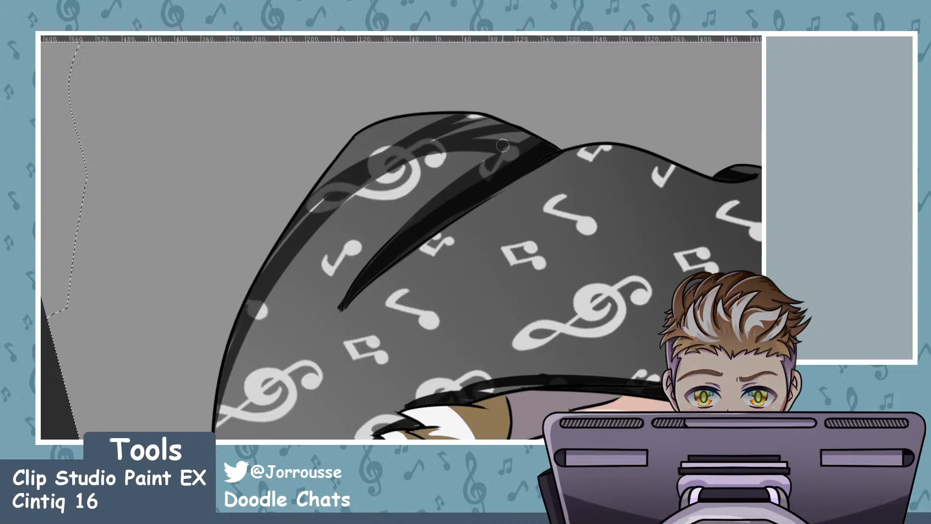
pyautogui.moveTo(489, 139)
pyautogui.mouseDown()
pyautogui.moveTo(548, 129)
pyautogui.moveTo(432, 137)
pyautogui.mouseUp()
pyautogui.moveTo(478, 117); pyautogui.dragTo(321, 186)
pyautogui.moveTo(321, 186)
pyautogui.mouseDown()
pyautogui.moveTo(393, 117)
pyautogui.moveTo(280, 235)
pyautogui.moveTo(310, 205)
pyautogui.mouseUp()
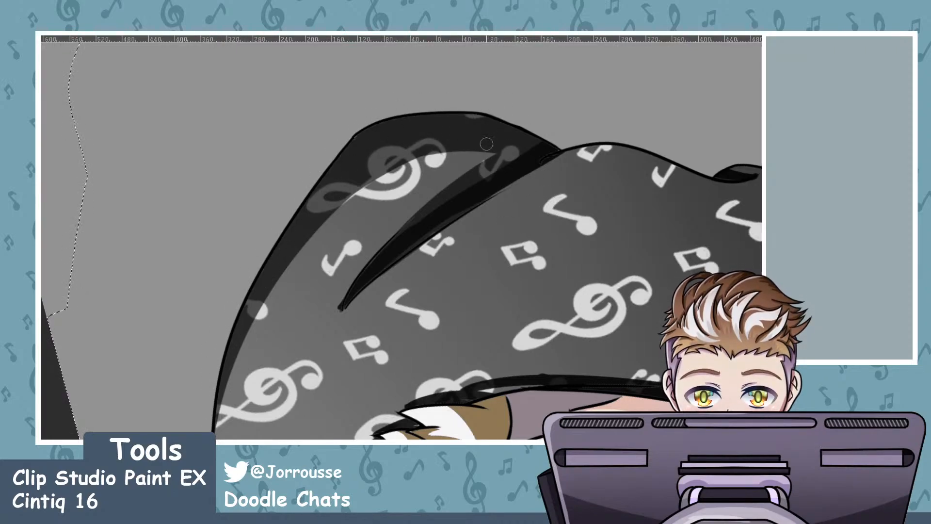
# Fill the area between the fold lines in the hood beside the neck with a pointed, triangular dark shadow
pyautogui.scroll(-8, 474, 218)
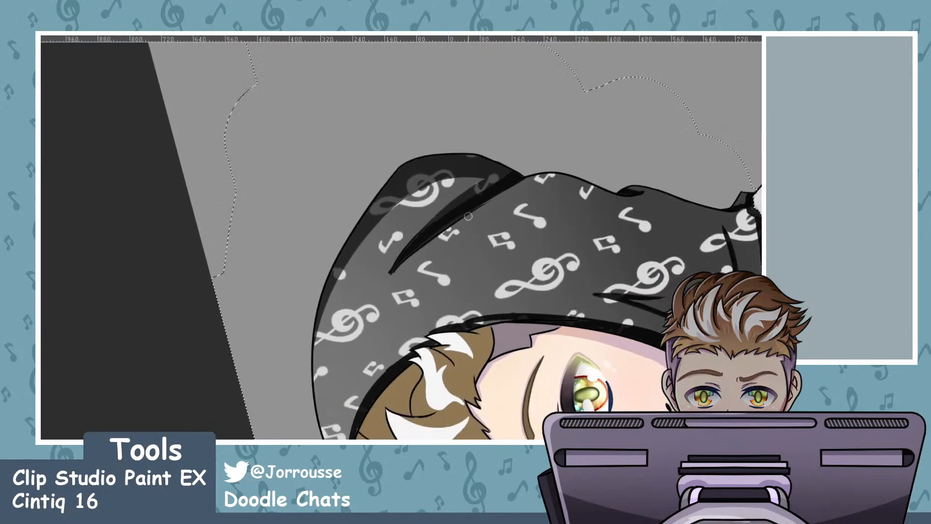
pyautogui.scroll(2, 496, 321)
pyautogui.scroll(4, 495, 321)
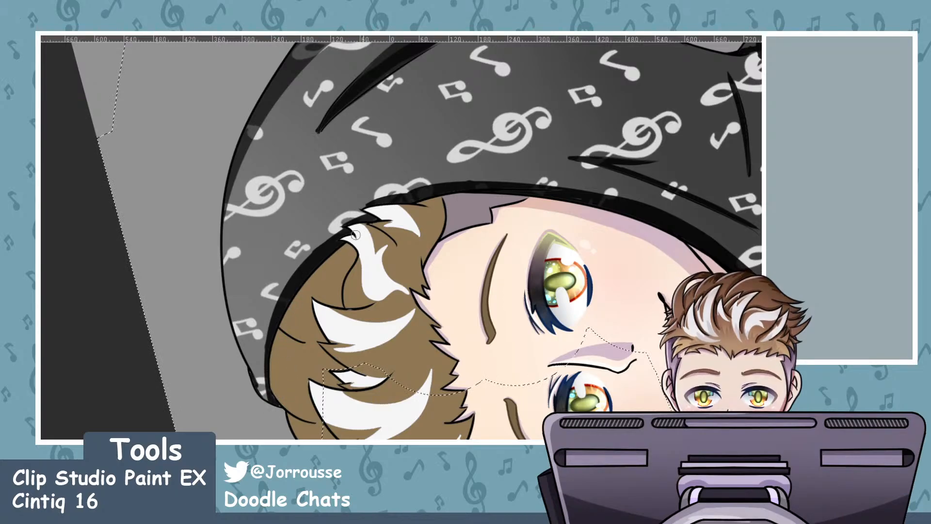
pyautogui.scroll(-1, 369, 213)
pyautogui.press('-')
pyautogui.press('-')
pyautogui.press('-')
pyautogui.press('-')
pyautogui.press('-')
pyautogui.press('-')
pyautogui.press('-')
pyautogui.press('-')
pyautogui.press('-')
pyautogui.press('-')
pyautogui.press('-')
pyautogui.press('-')
pyautogui.press('-')
pyautogui.press('-')
pyautogui.press('-')
pyautogui.press('-')
pyautogui.press('-')
pyautogui.press('-')
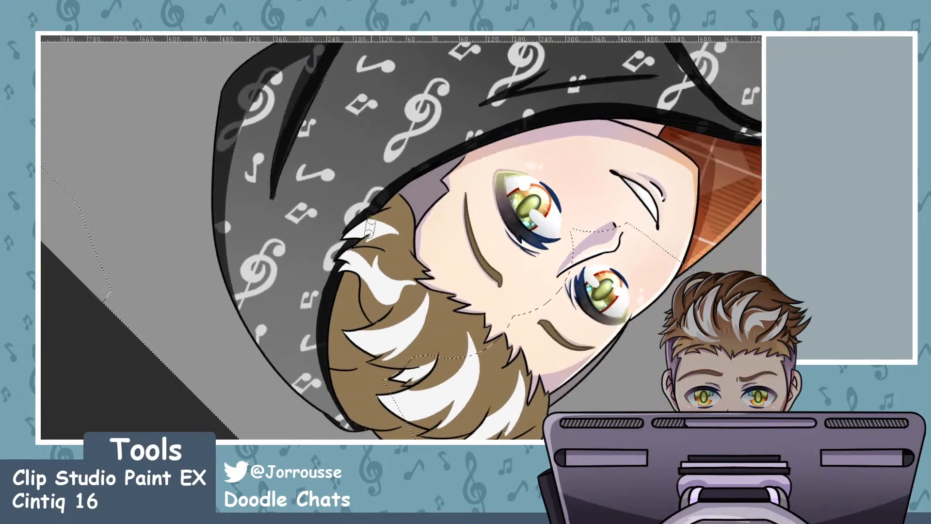
pyautogui.scroll(-7, 338, 237)
pyautogui.scroll(8, 256, 170)
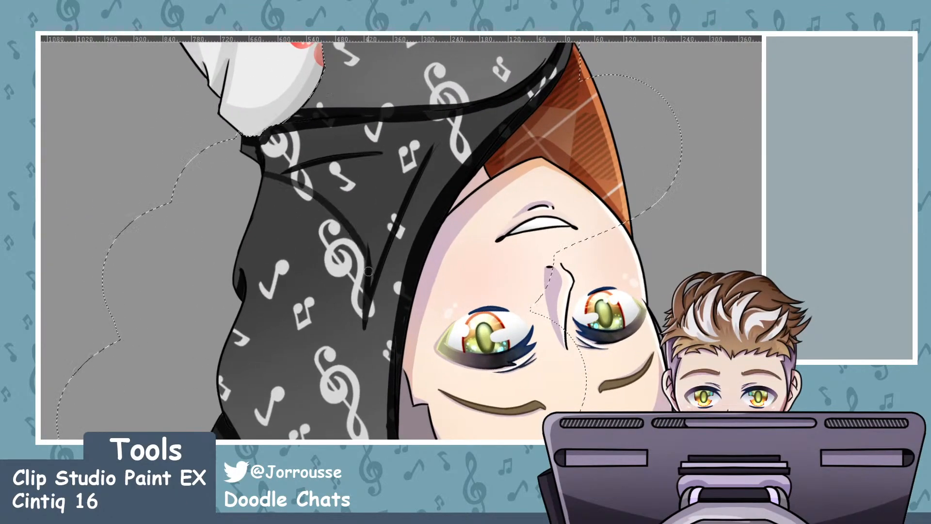
pyautogui.hotkey('ctrl', 'z')
pyautogui.moveTo(275, 174); pyautogui.dragTo(361, 162)
pyautogui.hotkey('ctrl', 'z')
pyautogui.moveTo(283, 173); pyautogui.dragTo(420, 156)
pyautogui.hotkey('ctrl', 'z')
pyautogui.moveTo(338, 160)
pyautogui.mouseDown()
pyautogui.moveTo(421, 157)
pyautogui.moveTo(370, 157)
pyautogui.moveTo(442, 137)
pyautogui.moveTo(417, 151)
pyautogui.moveTo(443, 131)
pyautogui.moveTo(384, 181)
pyautogui.moveTo(425, 162)
pyautogui.moveTo(432, 142)
pyautogui.moveTo(407, 195)
pyautogui.mouseUp()
pyautogui.moveTo(433, 144); pyautogui.dragTo(394, 219)
pyautogui.moveTo(425, 152); pyautogui.dragTo(368, 292)
pyautogui.moveTo(377, 254); pyautogui.dragTo(400, 187)
pyautogui.moveTo(286, 175)
pyautogui.mouseDown()
pyautogui.moveTo(339, 164)
pyautogui.moveTo(361, 189)
pyautogui.moveTo(348, 206)
pyautogui.moveTo(364, 224)
pyautogui.mouseUp()
pyautogui.moveTo(332, 193); pyautogui.dragTo(366, 233)
pyautogui.moveTo(369, 266)
pyautogui.mouseDown()
pyautogui.moveTo(362, 228)
pyautogui.moveTo(396, 174)
pyautogui.mouseUp()
pyautogui.moveTo(378, 222)
pyautogui.mouseDown()
pyautogui.moveTo(403, 170)
pyautogui.moveTo(395, 179)
pyautogui.moveTo(374, 167)
pyautogui.moveTo(327, 175)
pyautogui.moveTo(358, 160)
pyautogui.moveTo(313, 183)
pyautogui.moveTo(365, 175)
pyautogui.moveTo(335, 193)
pyautogui.moveTo(384, 181)
pyautogui.moveTo(350, 205)
pyautogui.moveTo(389, 200)
pyautogui.mouseUp()
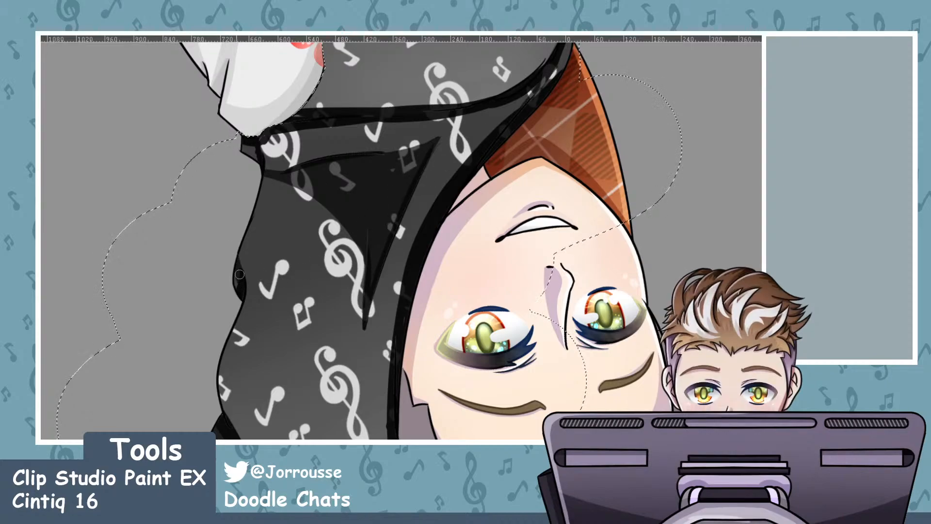
# Paint a dark shadow band along the hood's outer back edge, from the sleeve seam past the small bulge
pyautogui.moveTo(241, 276); pyautogui.dragTo(265, 178)
pyautogui.moveTo(264, 137)
pyautogui.mouseDown()
pyautogui.moveTo(250, 217)
pyautogui.moveTo(272, 140)
pyautogui.moveTo(248, 237)
pyautogui.moveTo(262, 195)
pyautogui.moveTo(247, 255)
pyautogui.mouseUp()
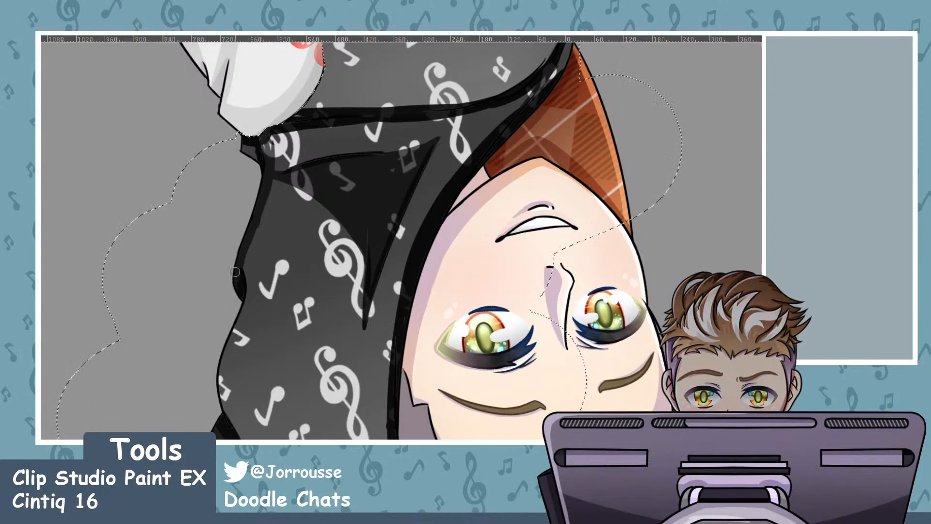
pyautogui.moveTo(259, 220); pyautogui.dragTo(233, 352)
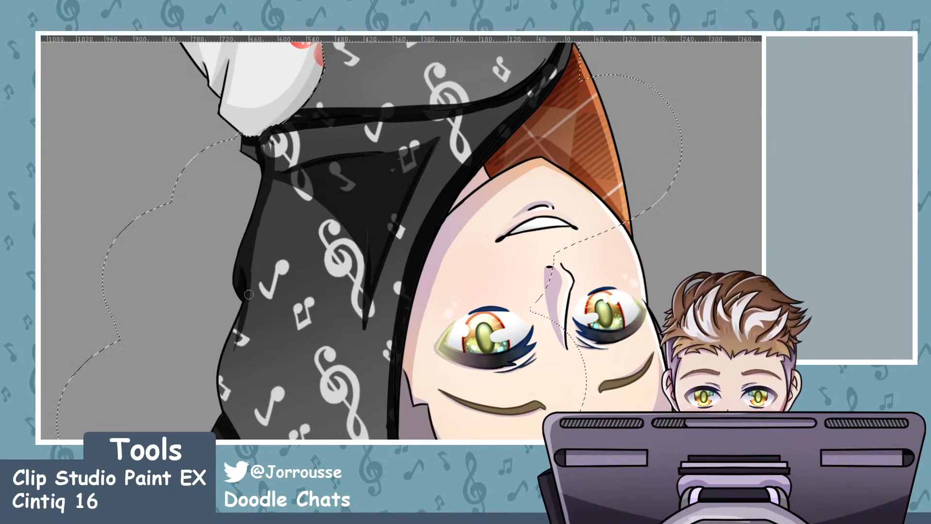
pyautogui.moveTo(250, 297); pyautogui.dragTo(218, 379)
pyautogui.hotkey('ctrl', 'z')
pyautogui.moveTo(250, 257)
pyautogui.mouseDown()
pyautogui.moveTo(234, 360)
pyautogui.moveTo(239, 424)
pyautogui.mouseUp()
pyautogui.hotkey('ctrl', 'z')
pyautogui.moveTo(251, 259); pyautogui.dragTo(240, 330)
pyautogui.moveTo(245, 284); pyautogui.dragTo(214, 397)
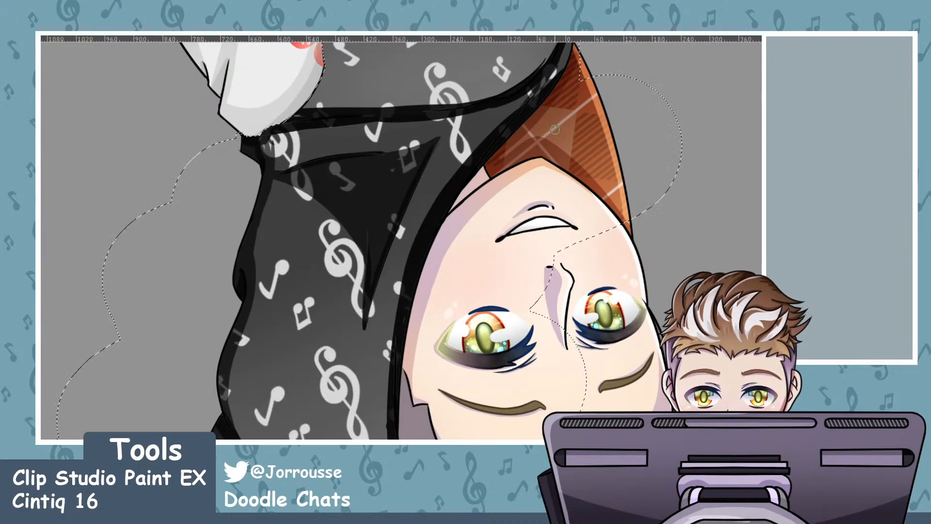
# Paint a pointed, dark fold shadow running from the armpit into the hoodie's sleeve beside the purple splotch
pyautogui.scroll(-8, 395, 155)
pyautogui.scroll(3, 373, 115)
pyautogui.scroll(5, 373, 115)
pyautogui.moveTo(378, 72); pyautogui.dragTo(404, 175)
pyautogui.hotkey('ctrl', 'z')
pyautogui.hotkey('ctrl', 'z')
pyautogui.moveTo(370, 102); pyautogui.dragTo(404, 173)
pyautogui.hotkey('ctrl', 'z')
pyautogui.moveTo(369, 103); pyautogui.dragTo(404, 174)
pyautogui.moveTo(382, 134); pyautogui.dragTo(403, 170)
pyautogui.hotkey('ctrl', 'z')
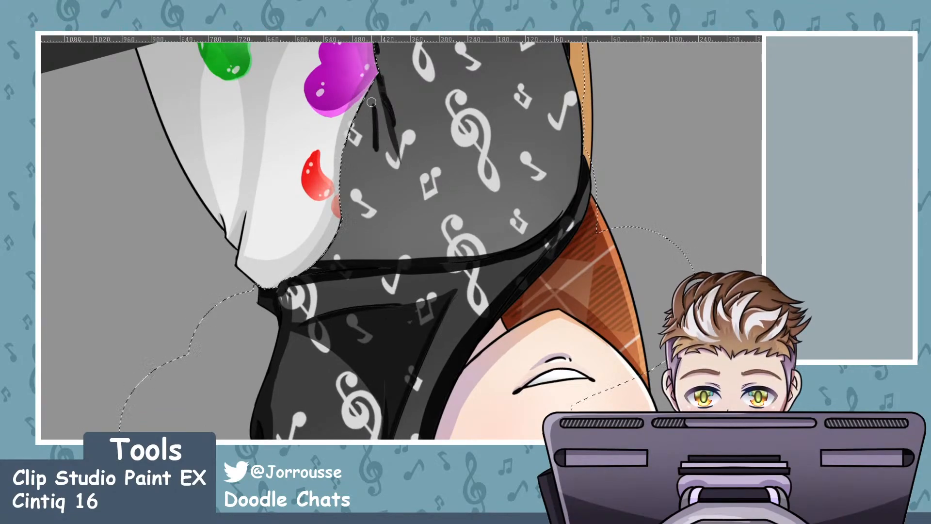
pyautogui.moveTo(372, 103); pyautogui.dragTo(408, 175)
pyautogui.moveTo(381, 113); pyautogui.dragTo(394, 152)
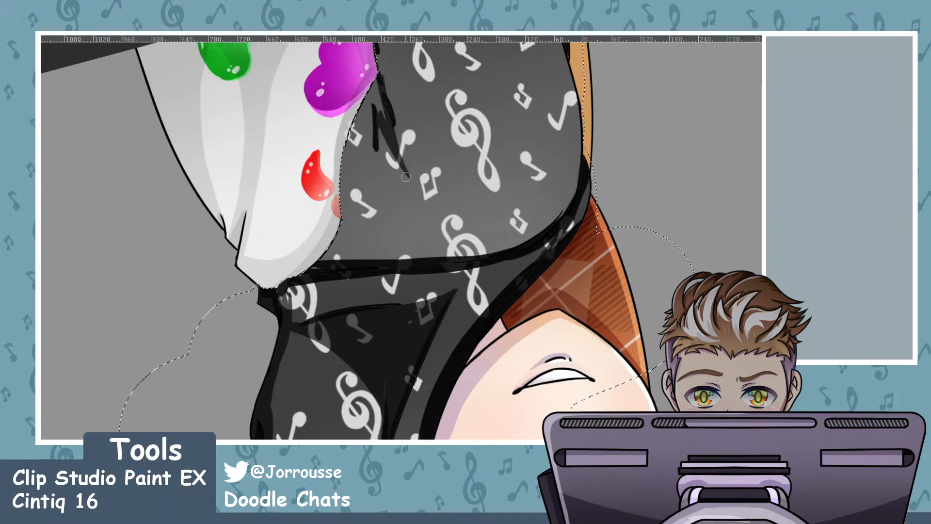
# Outline a curved shadow edge from the armpit fold along the back of the shoulder to the hood seam
pyautogui.moveTo(376, 85); pyautogui.dragTo(368, 161)
pyautogui.hotkey('ctrl', 'z')
pyautogui.moveTo(377, 105); pyautogui.dragTo(369, 199)
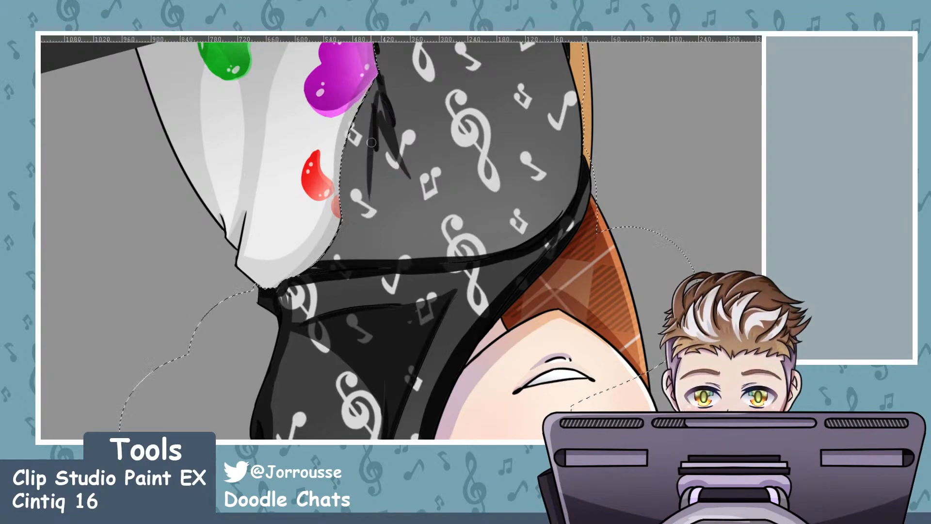
pyautogui.moveTo(371, 144)
pyautogui.mouseDown()
pyautogui.moveTo(388, 237)
pyautogui.moveTo(411, 268)
pyautogui.mouseUp()
pyautogui.moveTo(374, 210); pyautogui.dragTo(422, 276)
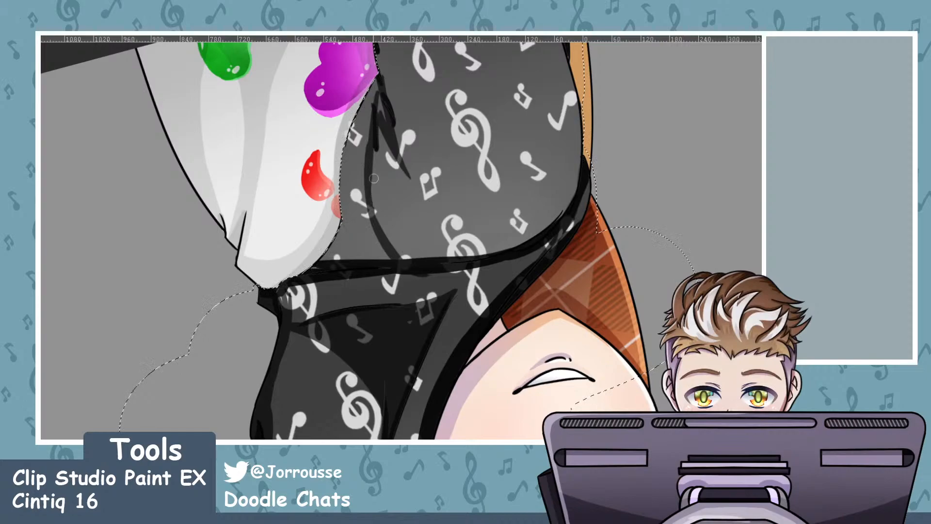
pyautogui.moveTo(376, 159); pyautogui.dragTo(418, 262)
pyautogui.hotkey('ctrl', 'z')
pyautogui.moveTo(372, 208); pyautogui.dragTo(440, 265)
pyautogui.hotkey('ctrl', 'z')
pyautogui.moveTo(370, 174); pyautogui.dragTo(432, 259)
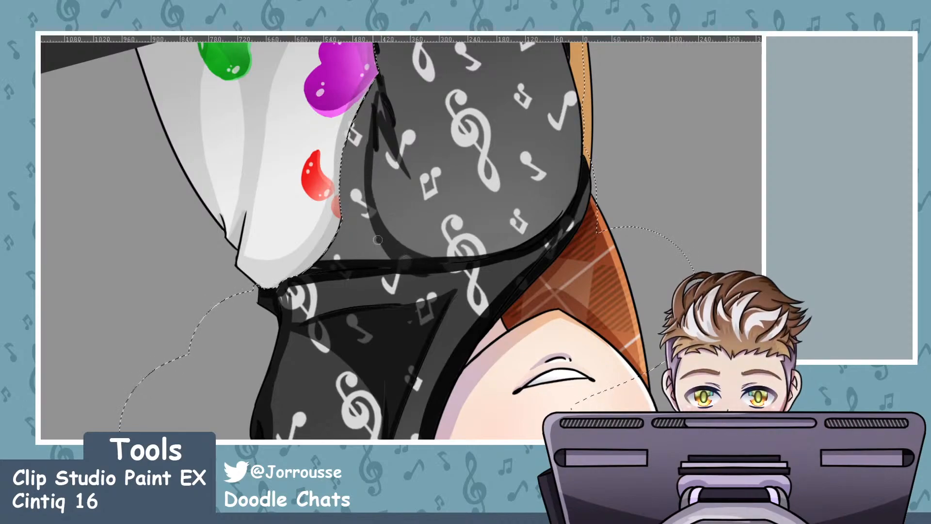
# Fill the area between the curved shadow edge and the white section of the hoodie with dark shadow
pyautogui.moveTo(375, 237); pyautogui.dragTo(383, 245)
pyautogui.click(38, 258)
pyautogui.moveTo(346, 193)
pyautogui.mouseDown()
pyautogui.moveTo(370, 88)
pyautogui.moveTo(323, 252)
pyautogui.moveTo(335, 266)
pyautogui.moveTo(359, 243)
pyautogui.moveTo(368, 213)
pyautogui.moveTo(362, 192)
pyautogui.mouseUp()
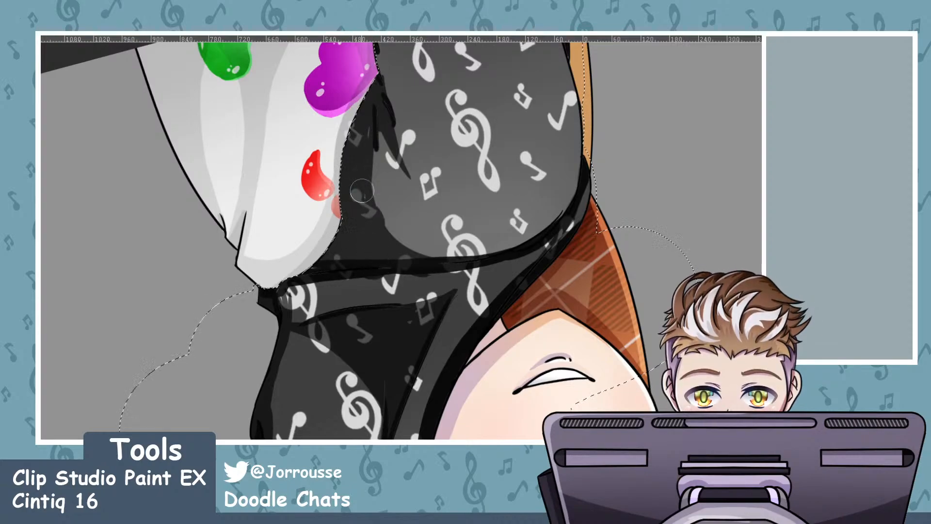
pyautogui.hotkey('ctrl', 'z')
pyautogui.moveTo(357, 140)
pyautogui.mouseDown()
pyautogui.moveTo(377, 250)
pyautogui.moveTo(367, 261)
pyautogui.moveTo(328, 232)
pyautogui.moveTo(333, 241)
pyautogui.moveTo(342, 236)
pyautogui.moveTo(349, 214)
pyautogui.mouseUp()
pyautogui.scroll(-5, 405, 271)
pyautogui.scroll(6, 486, 121)
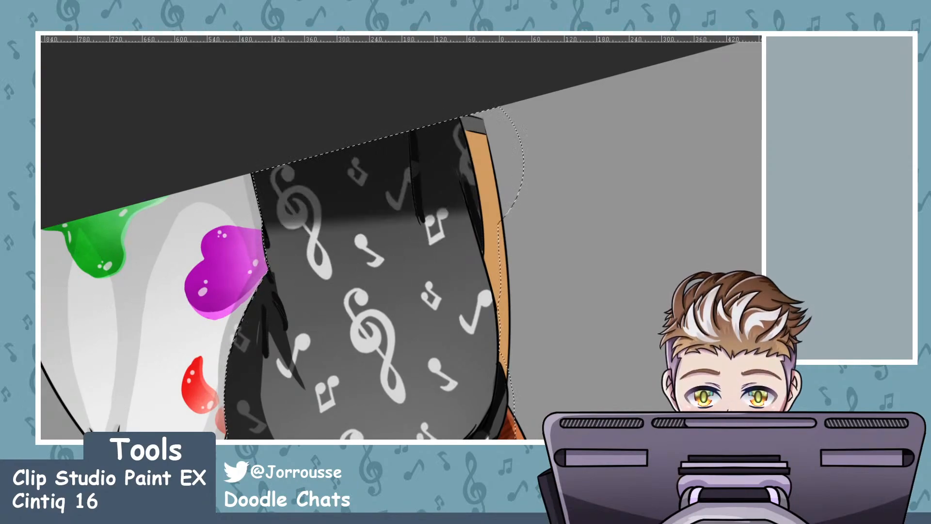
pyautogui.click(299, 210)
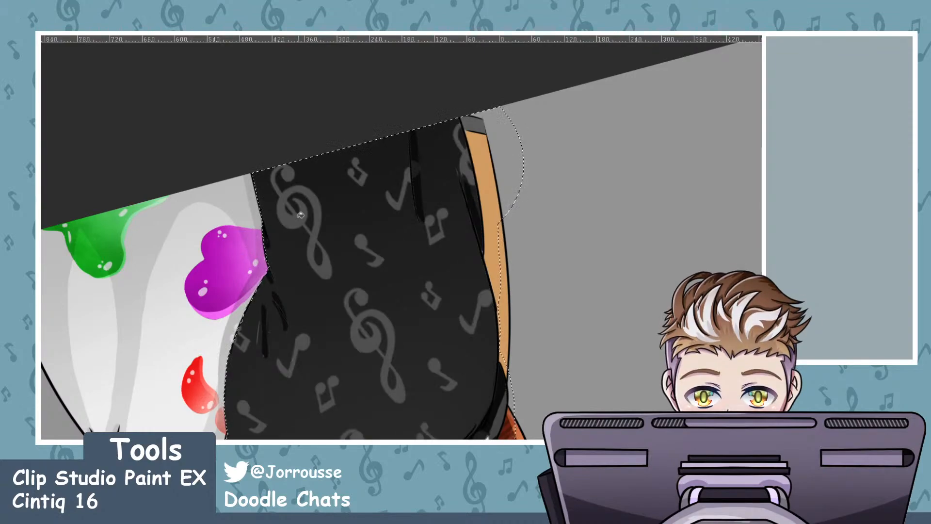
pyautogui.hotkey('ctrl', 'z')
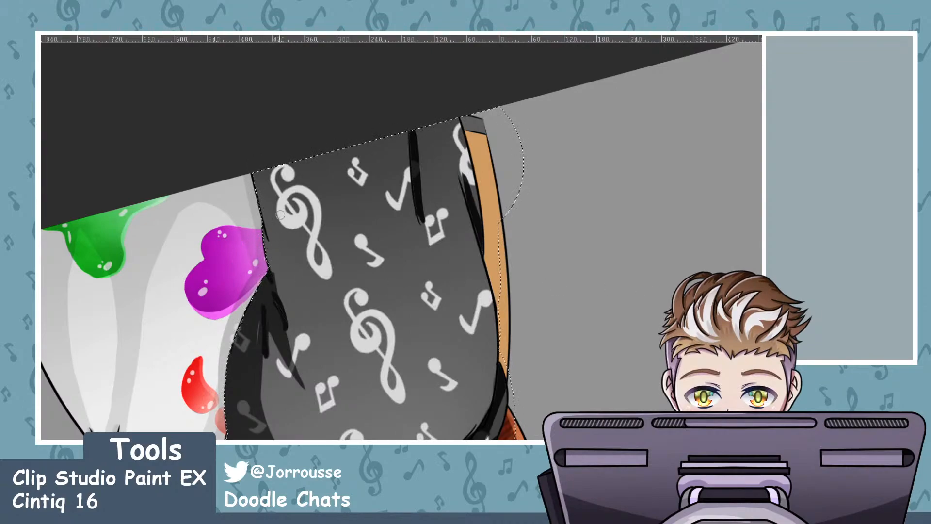
# Outline and fill a pointed dark shadow between the fold lines at the sleeve's lower front end, beside the orange trim
pyautogui.scroll(5, 444, 257)
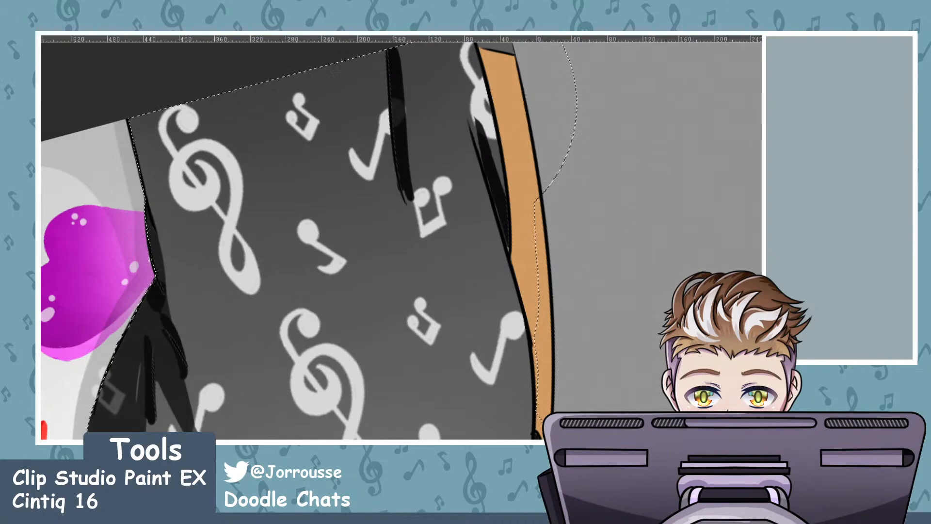
pyautogui.moveTo(434, 71); pyautogui.dragTo(422, 71)
pyautogui.hotkey('ctrl', '-')
pyautogui.moveTo(428, 366)
pyautogui.mouseDown()
pyautogui.moveTo(443, 332)
pyautogui.moveTo(430, 387)
pyautogui.mouseUp()
pyautogui.scroll(2, 516, 46)
pyautogui.moveTo(373, 292); pyautogui.dragTo(427, 156)
pyautogui.hotkey('ctrl', 'z')
pyautogui.moveTo(381, 287)
pyautogui.mouseDown()
pyautogui.moveTo(438, 122)
pyautogui.moveTo(456, 246)
pyautogui.mouseUp()
pyautogui.moveTo(430, 125); pyautogui.dragTo(459, 257)
pyautogui.moveTo(436, 122); pyautogui.dragTo(461, 260)
pyautogui.moveTo(452, 127)
pyautogui.mouseDown()
pyautogui.moveTo(464, 225)
pyautogui.moveTo(453, 194)
pyautogui.mouseUp()
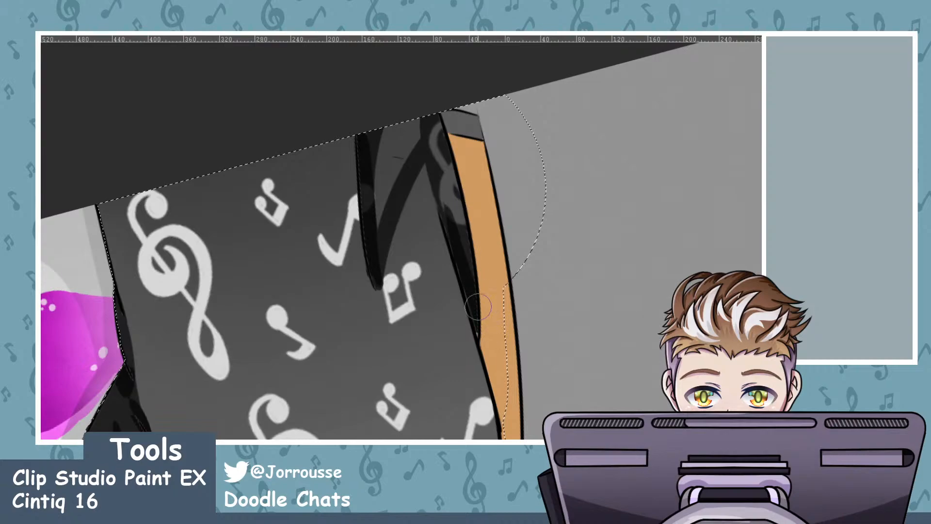
pyautogui.moveTo(407, 123)
pyautogui.mouseDown()
pyautogui.moveTo(384, 202)
pyautogui.moveTo(393, 132)
pyautogui.mouseUp()
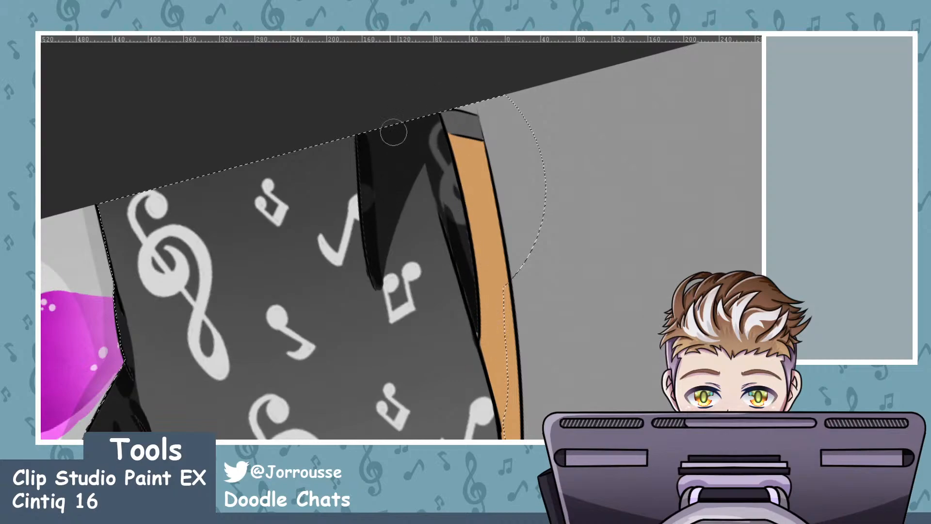
# Rotate the canvas back upright to show the whole character and clear the selection
pyautogui.scroll(-5, 428, 149)
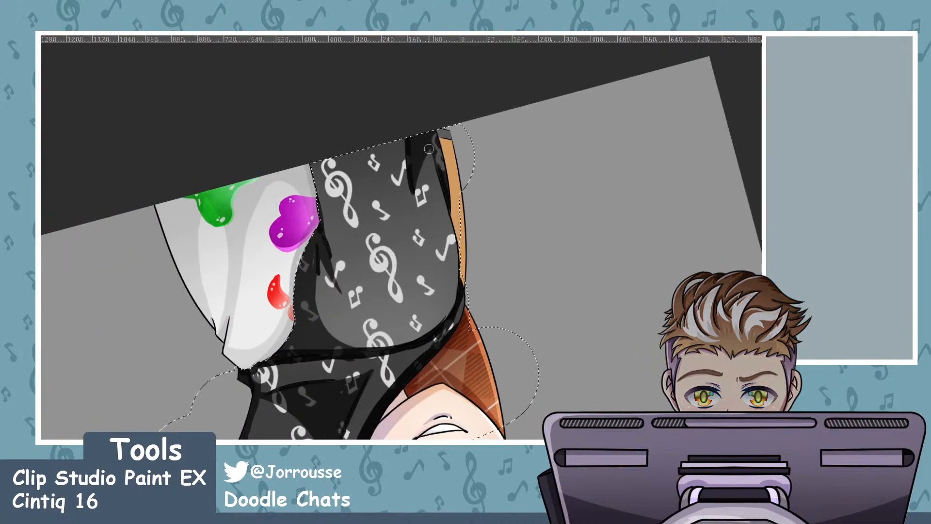
pyautogui.hotkey('shift', '6')
pyautogui.hotkey('shift', '6')
pyautogui.hotkey('shift', '6')
pyautogui.hotkey('shift', '6')
pyautogui.hotkey('shift', '6')
pyautogui.hotkey('shift', '6')
pyautogui.hotkey('shift', '6')
pyautogui.hotkey('shift', '6')
pyautogui.hotkey('shift', '6')
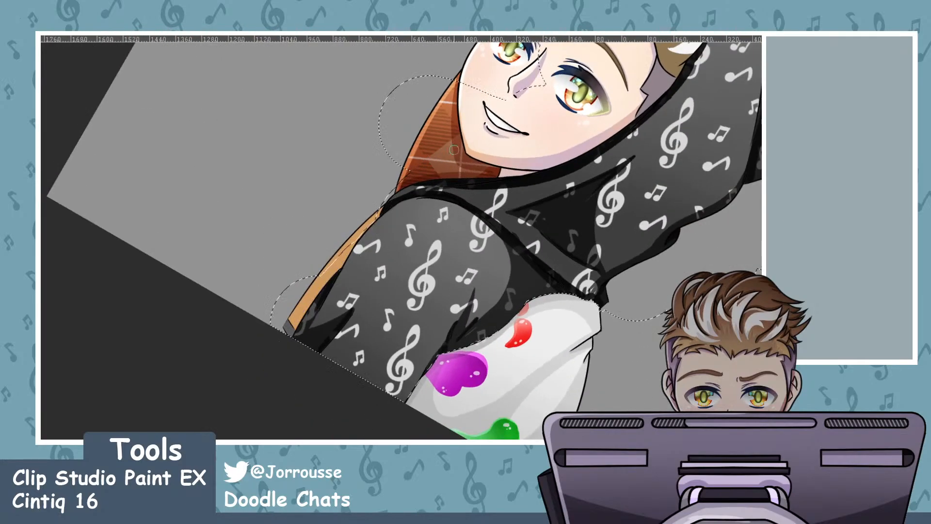
pyautogui.press('-')
pyautogui.scroll(-5, 449, 138)
pyautogui.scroll(1, 458, 135)
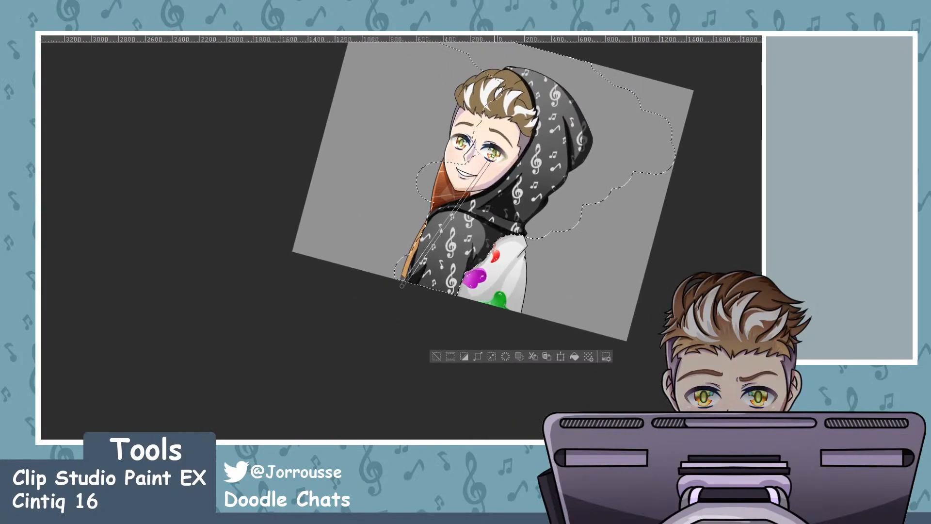
pyautogui.press('-')
pyautogui.press('-')
pyautogui.press('-')
pyautogui.scroll(1, 514, 158)
pyautogui.hotkey('shift', '6')
pyautogui.hotkey('shift', '6')
pyautogui.scroll(1, 490, 163)
pyautogui.scroll(-5, 496, 160)
pyautogui.press('-')
pyautogui.press('-')
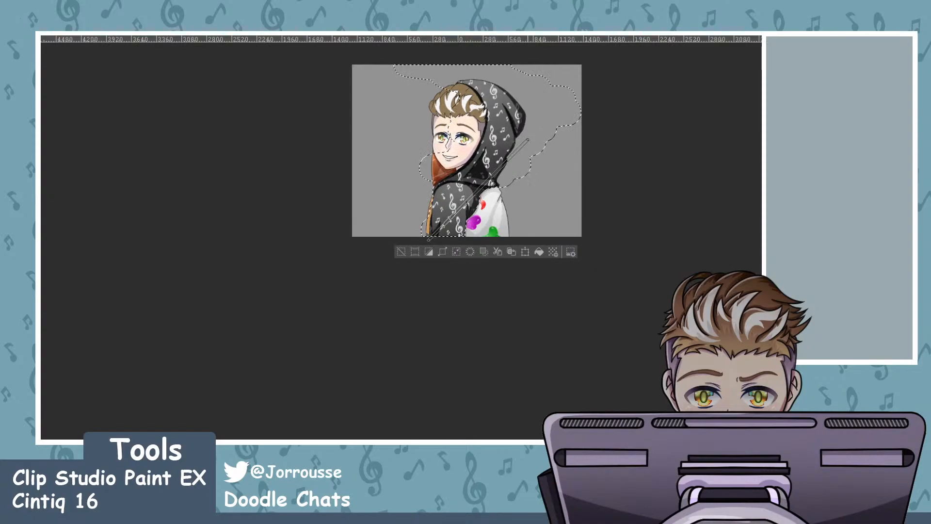
pyautogui.scroll(5, 507, 106)
pyautogui.hotkey('ctrl', 'd')
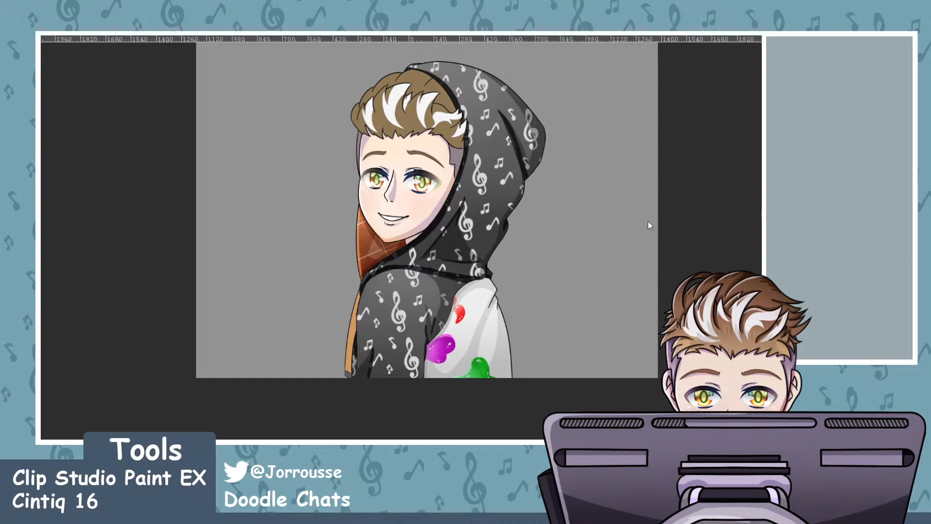
# Examine the hoodie's shadows on the whole figure and close up around the shoulder and hood seam
pyautogui.scroll(-8, 533, 229)
pyautogui.scroll(2, 573, 163)
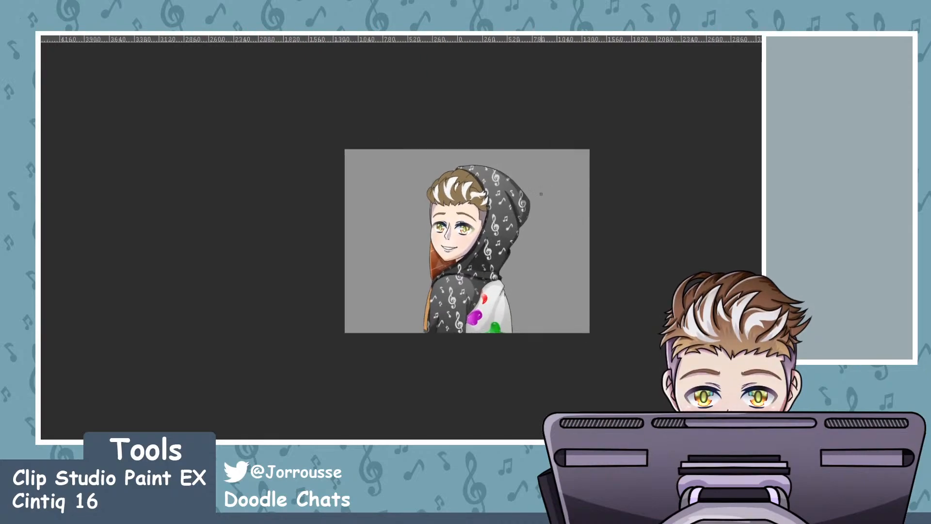
pyautogui.scroll(-1, 613, 216)
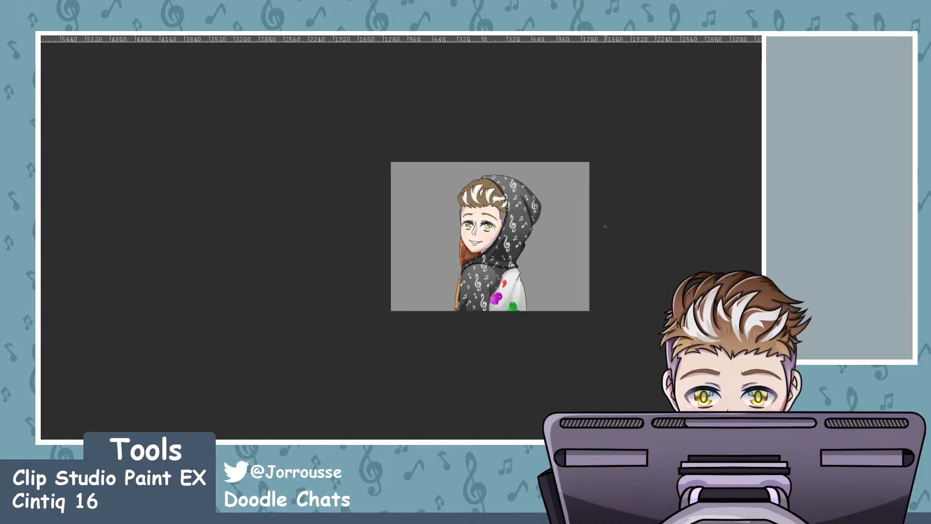
pyautogui.scroll(2, 606, 215)
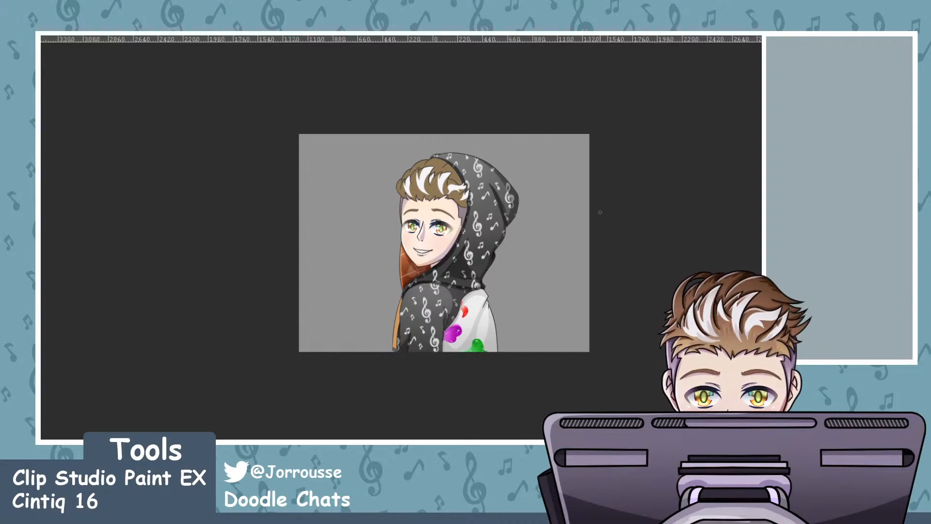
pyautogui.scroll(1, 515, 286)
pyautogui.scroll(-1, 516, 286)
pyautogui.scroll(2, 448, 303)
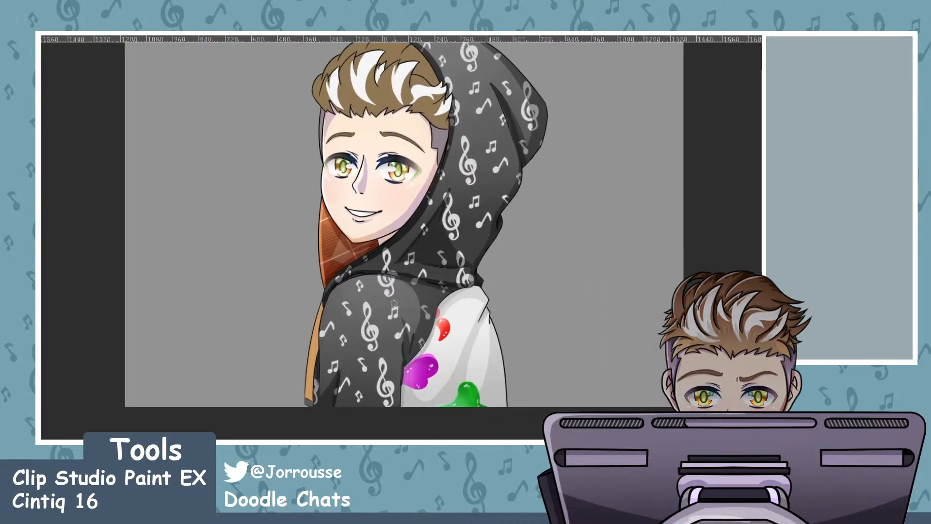
pyautogui.scroll(-1, 395, 301)
pyautogui.scroll(4, 395, 302)
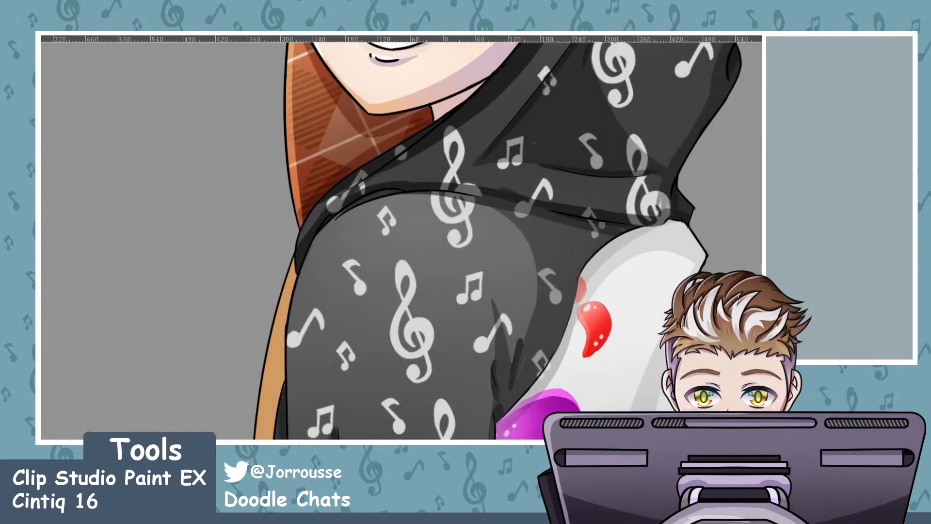
pyautogui.scroll(-1, 345, 204)
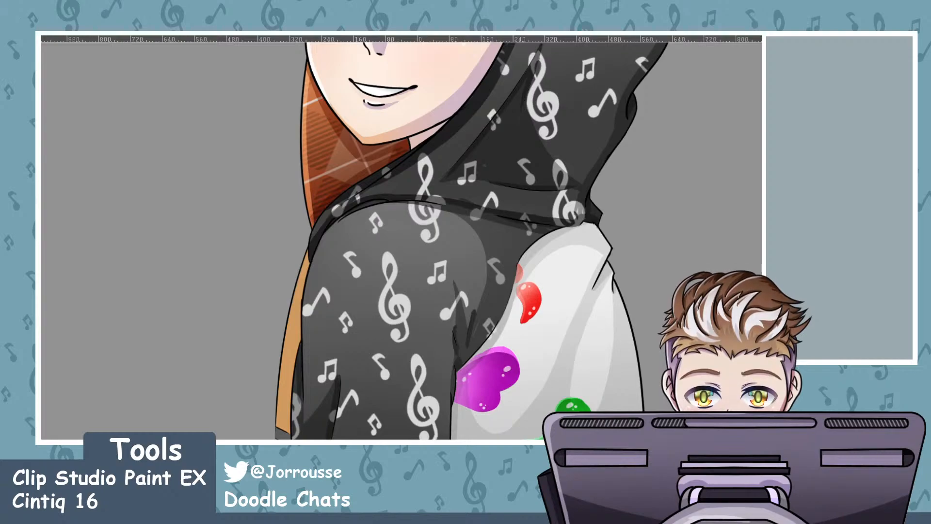
# Paint a thin light-grey rim highlight along the shoulder's upper edge and down the sleeve's front edge
pyautogui.scroll(2, 608, 261)
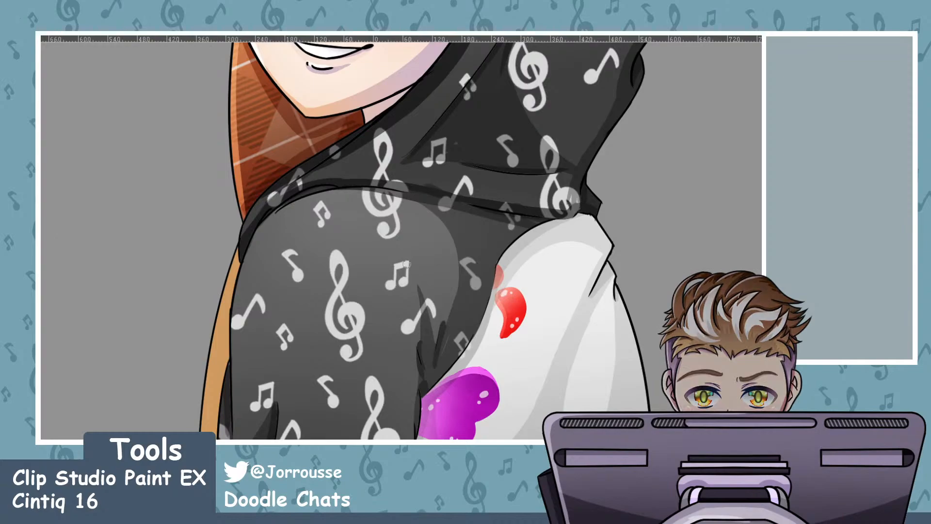
pyautogui.moveTo(360, 187); pyautogui.dragTo(239, 266)
pyautogui.moveTo(261, 235); pyautogui.dragTo(239, 345)
pyautogui.hotkey('ctrl', 'z')
pyautogui.moveTo(256, 242); pyautogui.dragTo(237, 398)
pyautogui.moveTo(245, 262); pyautogui.dragTo(239, 416)
pyautogui.hotkey('ctrl', 'z')
pyautogui.moveTo(237, 345); pyautogui.dragTo(236, 437)
pyautogui.hotkey('ctrl', 'z')
pyautogui.moveTo(236, 385); pyautogui.dragTo(235, 426)
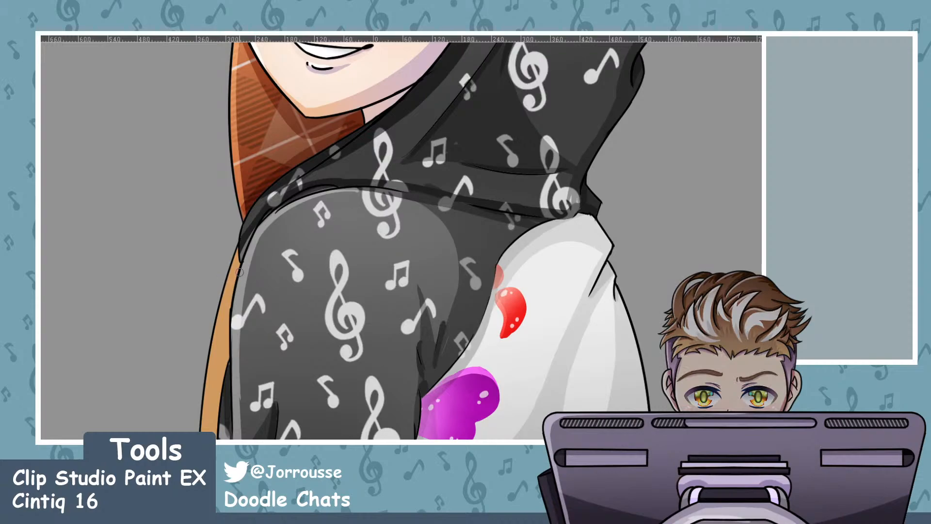
# Extend the light-grey rim highlight to the sleeve's lower end and along the narrow hoodie strip beside the orange trim
pyautogui.scroll(-4, 320, 298)
pyautogui.scroll(4, 318, 373)
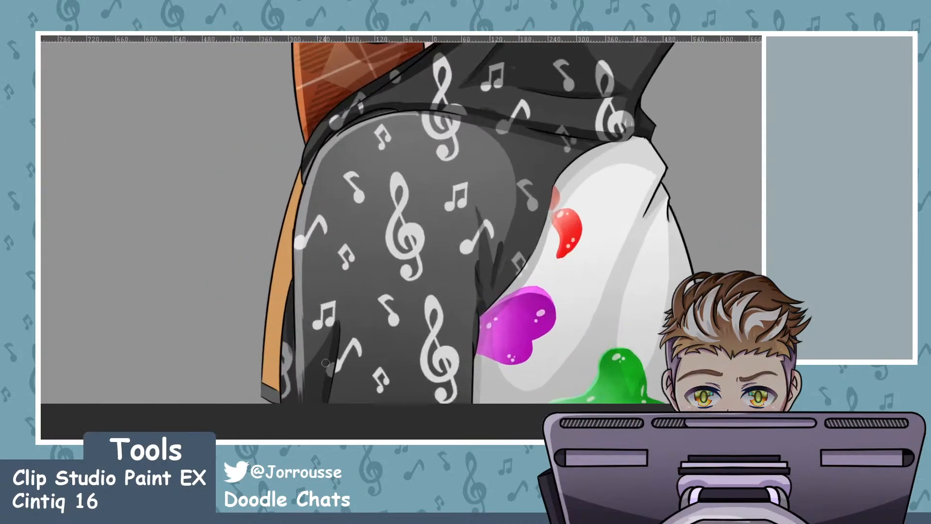
pyautogui.moveTo(299, 311); pyautogui.dragTo(304, 403)
pyautogui.moveTo(301, 336); pyautogui.dragTo(303, 405)
pyautogui.hotkey('ctrl', 'z')
pyautogui.moveTo(299, 317); pyautogui.dragTo(302, 417)
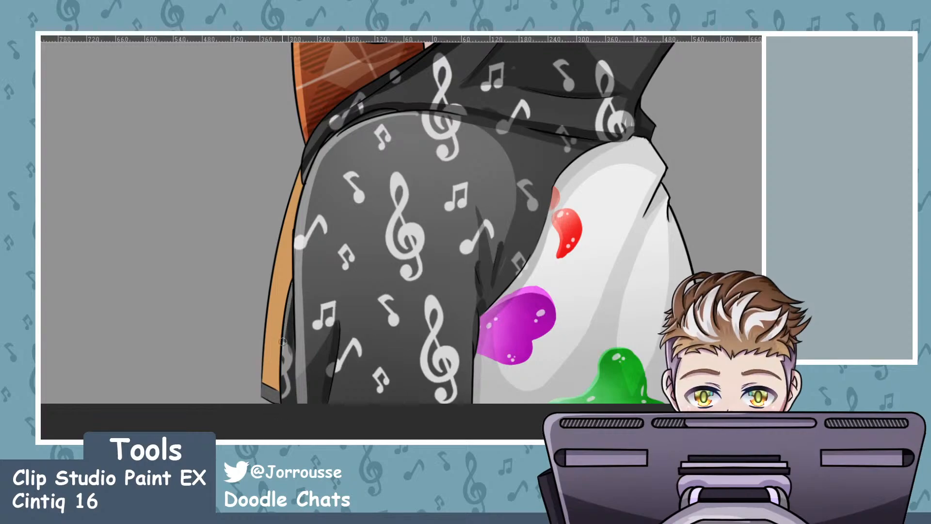
pyautogui.moveTo(284, 347); pyautogui.dragTo(284, 402)
pyautogui.moveTo(293, 297); pyautogui.dragTo(288, 335)
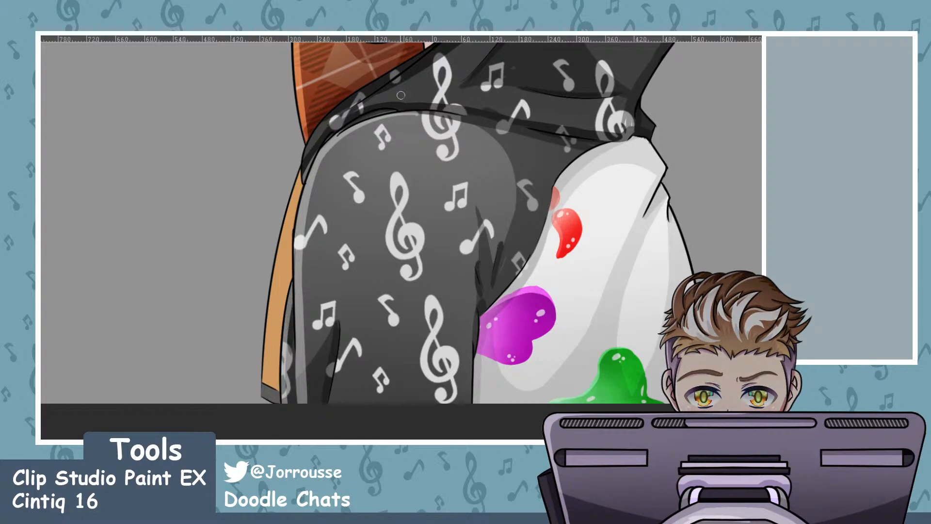
# Extend the highlight across the top of the shoulder and add a light rim on the hood's lower front edge
pyautogui.scroll(-3, 400, 96)
pyautogui.scroll(8, 343, 47)
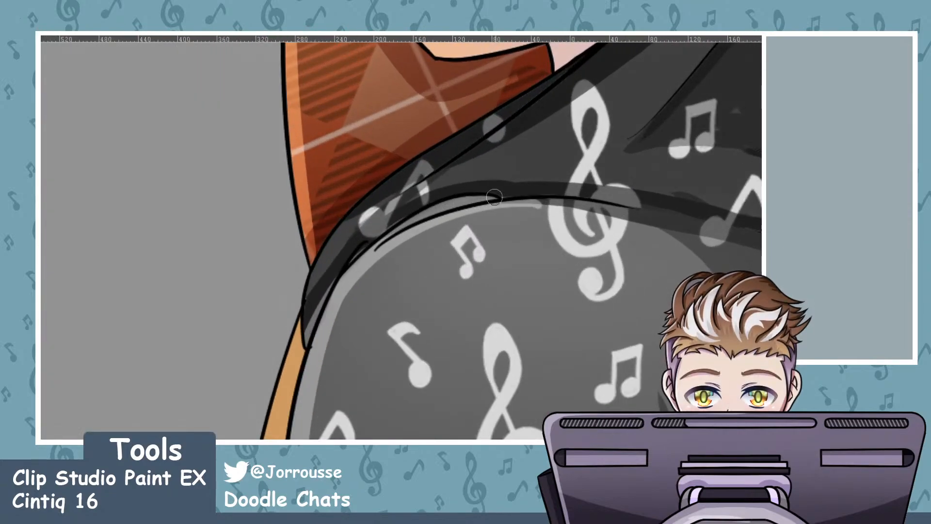
pyautogui.moveTo(501, 202)
pyautogui.mouseDown()
pyautogui.moveTo(580, 202)
pyautogui.moveTo(471, 211)
pyautogui.moveTo(639, 204)
pyautogui.moveTo(567, 201)
pyautogui.mouseUp()
pyautogui.moveTo(395, 176); pyautogui.dragTo(317, 290)
pyautogui.hotkey('ctrl', 'z')
pyautogui.moveTo(360, 201); pyautogui.dragTo(310, 319)
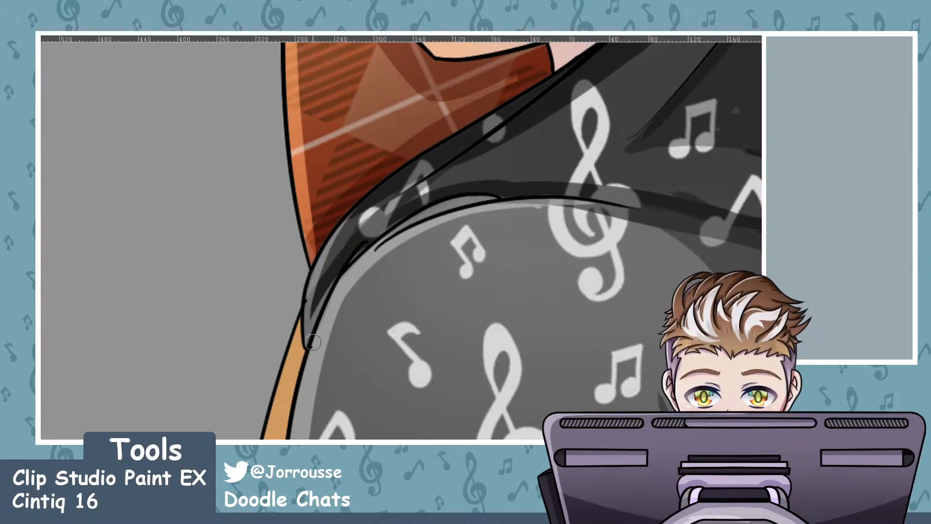
# Examine the hoodie's highlights and shadows around the neck and on the whole figure
pyautogui.scroll(-5, 313, 342)
pyautogui.scroll(3, 268, 109)
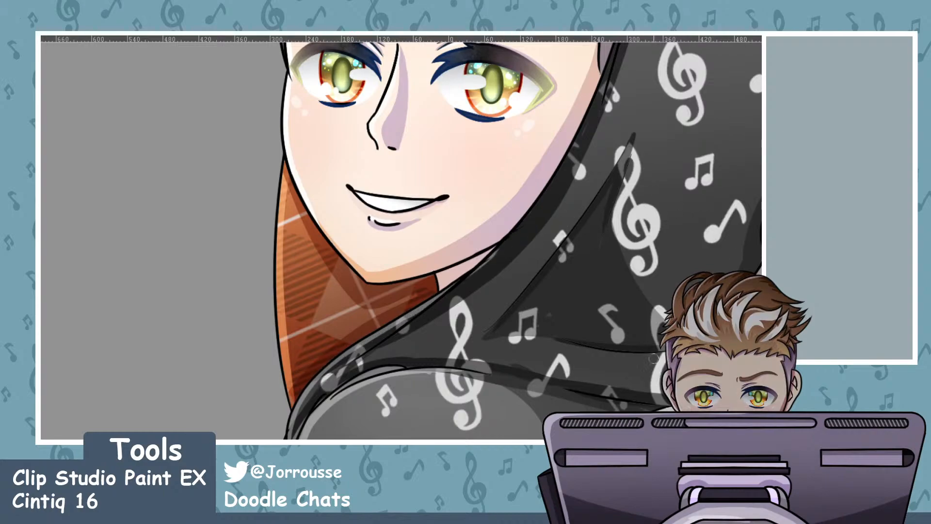
pyautogui.scroll(-10, 510, 373)
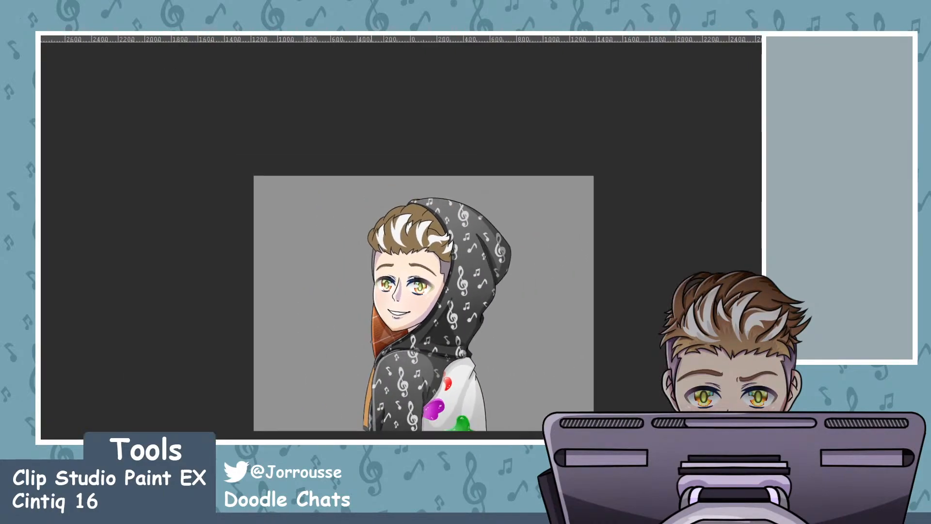
pyautogui.scroll(1, 437, 386)
pyautogui.scroll(2, 367, 371)
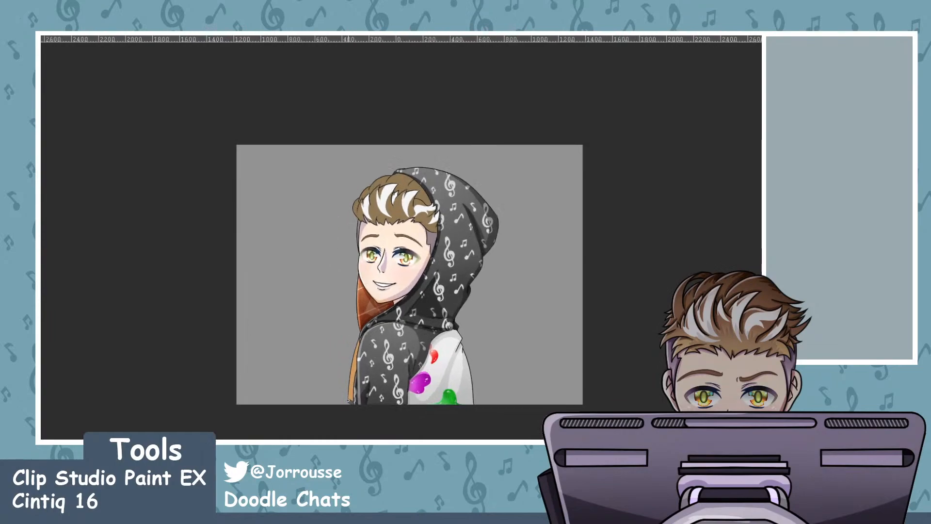
pyautogui.scroll(-3, 459, 408)
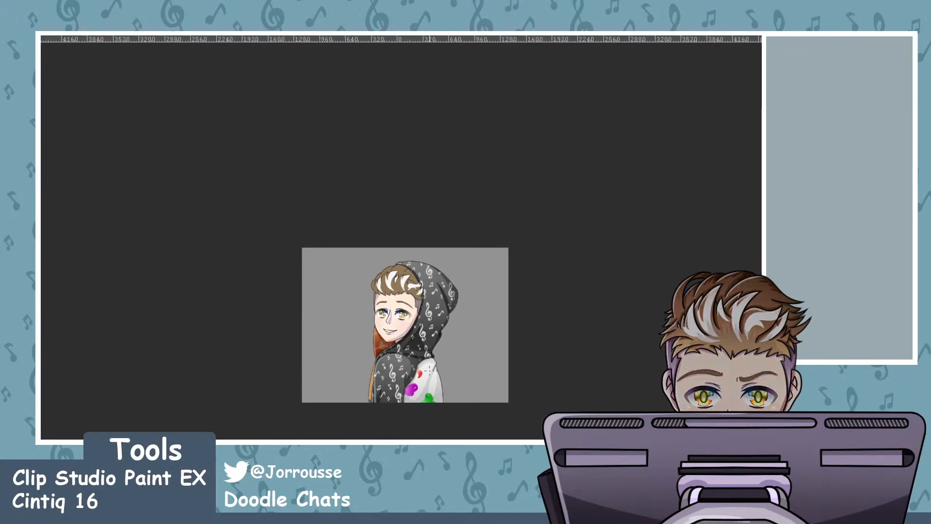
pyautogui.scroll(3, 437, 396)
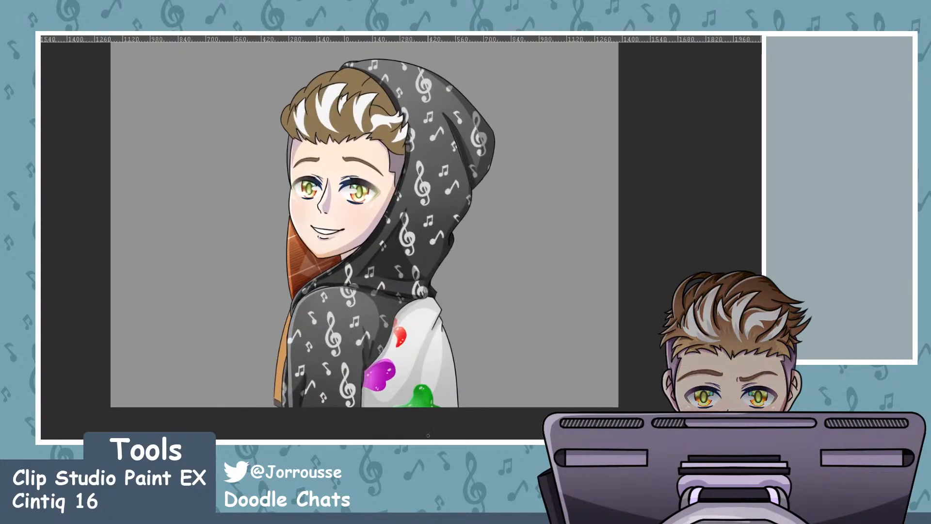
# Examine the hoodie's shading on the whole figure, from the hood down to the sleeve and orange trim
pyautogui.scroll(-3, 433, 428)
pyautogui.scroll(3, 413, 395)
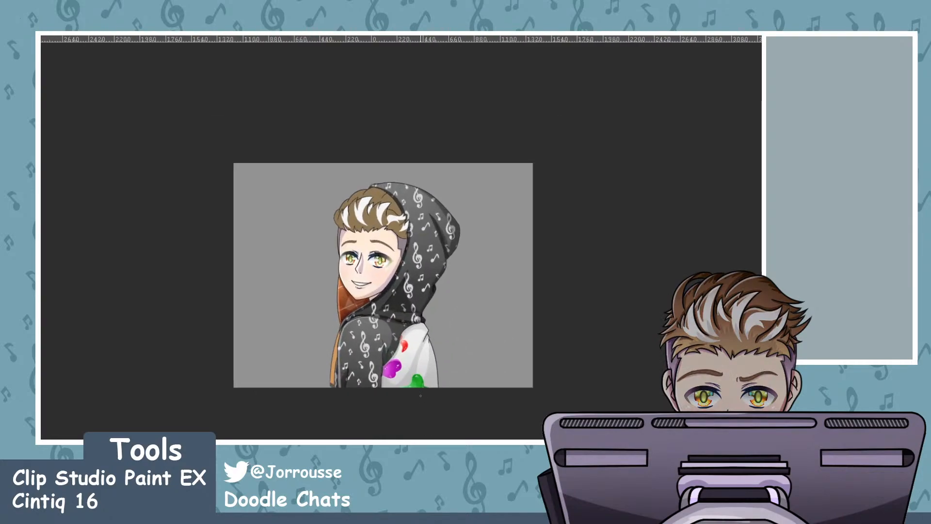
pyautogui.scroll(-2, 435, 341)
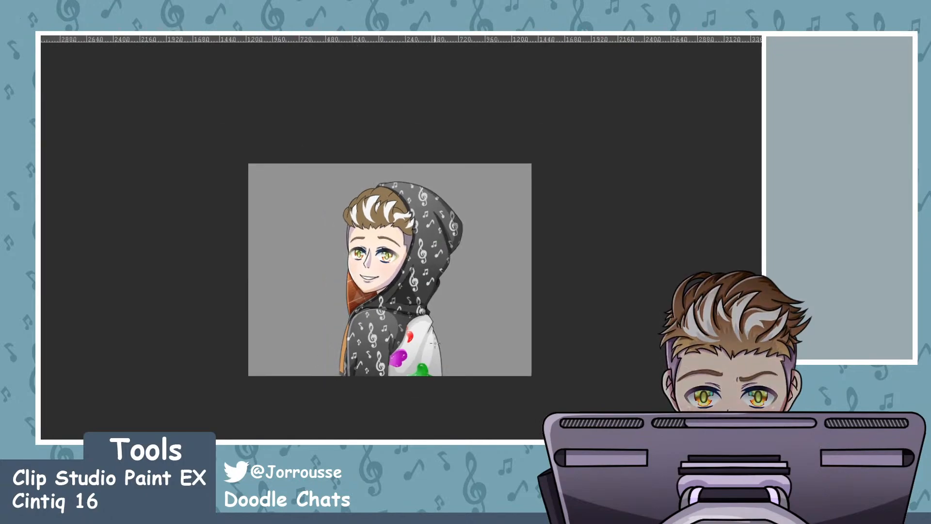
pyautogui.scroll(1, 414, 328)
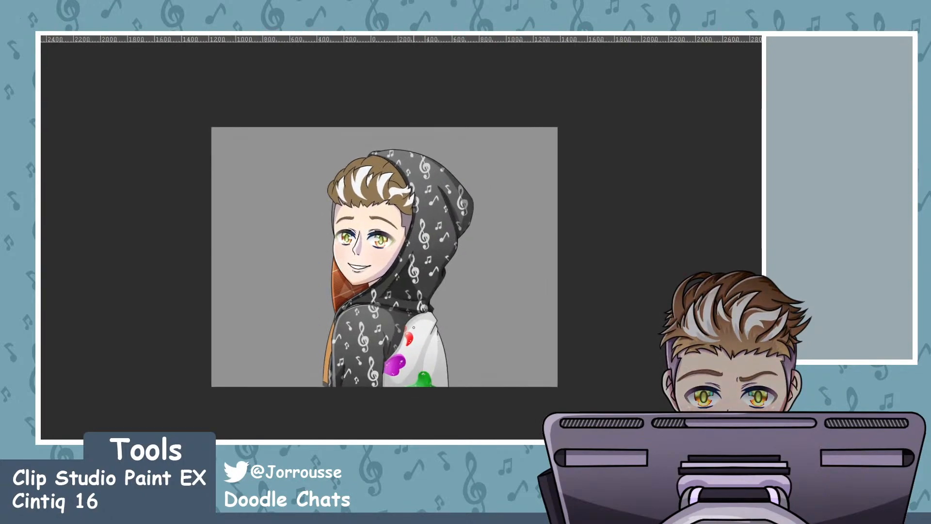
pyautogui.scroll(-3, 415, 327)
pyautogui.scroll(3, 498, 375)
pyautogui.scroll(1, 454, 348)
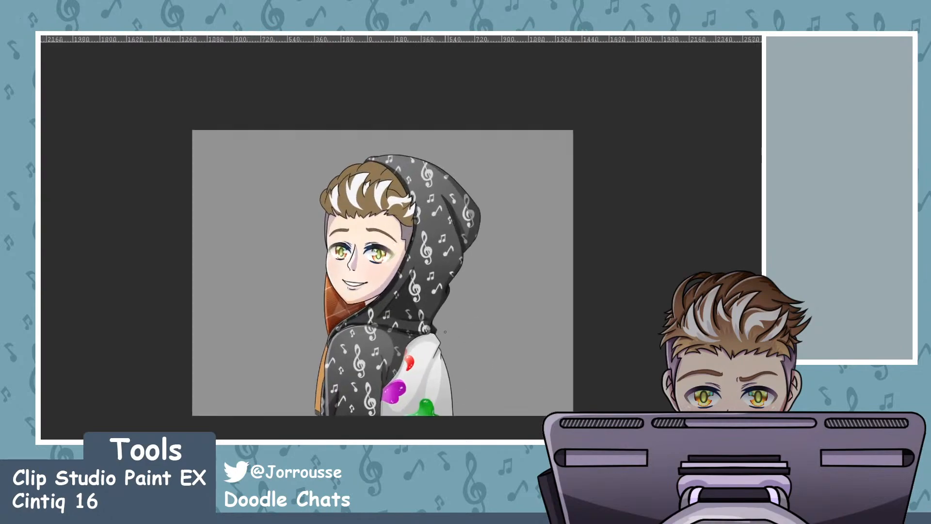
pyautogui.scroll(-1, 415, 374)
pyautogui.scroll(3, 415, 374)
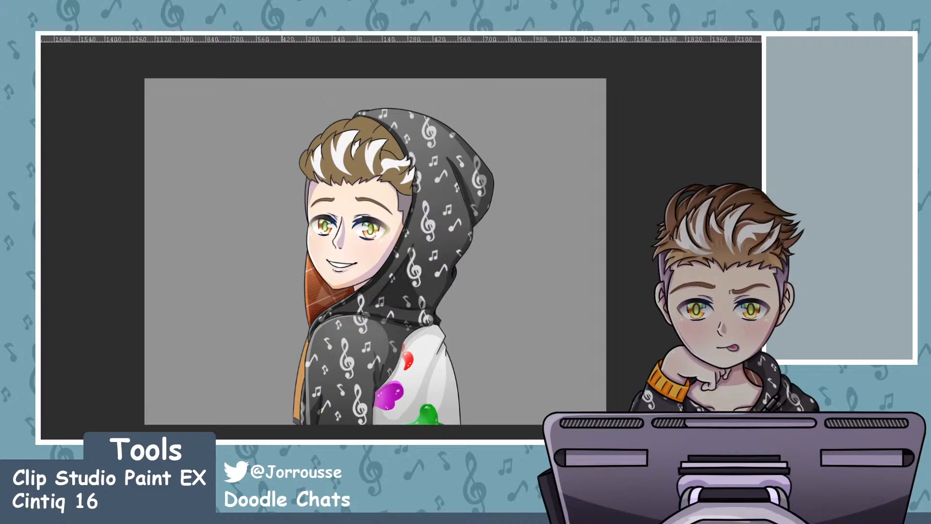
pyautogui.scroll(-5, 367, 175)
pyautogui.scroll(6, 383, 167)
pyautogui.scroll(1, 412, 186)
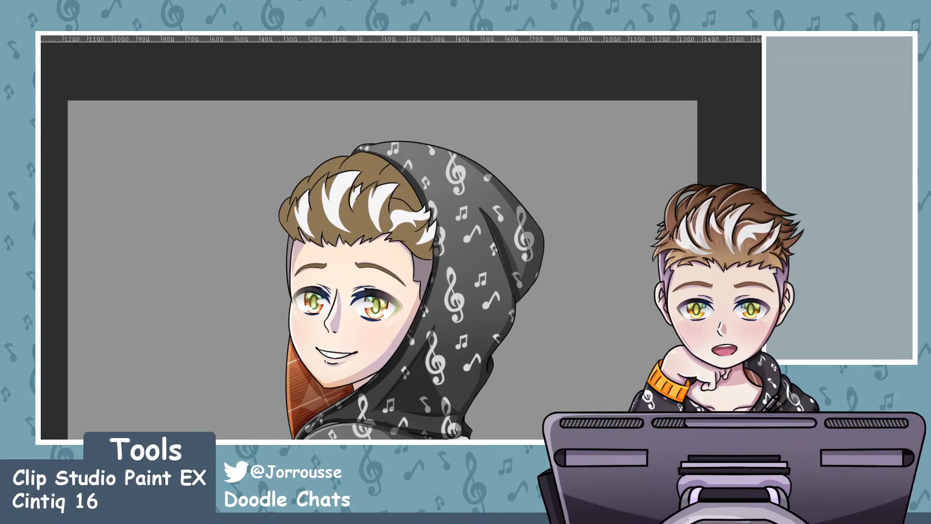
pyautogui.scroll(-5, 481, 255)
pyautogui.scroll(5, 461, 367)
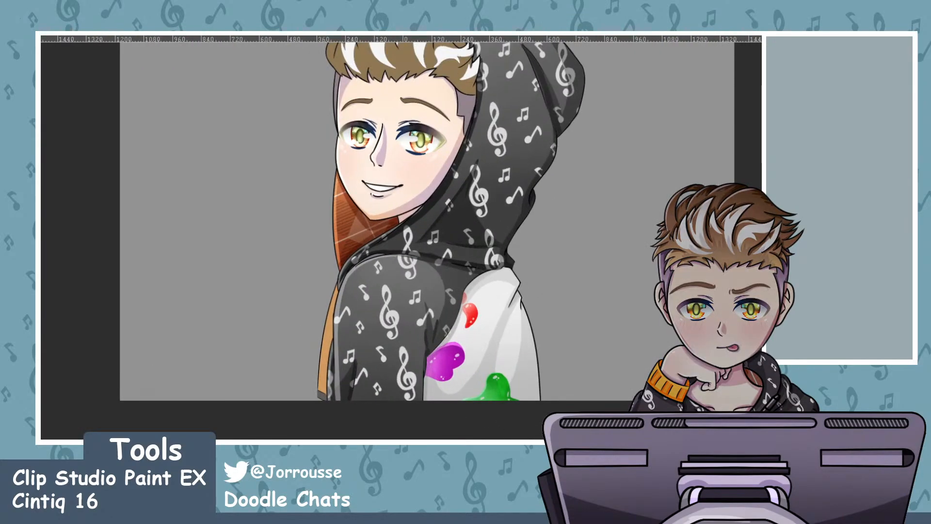
pyautogui.scroll(5, 363, 340)
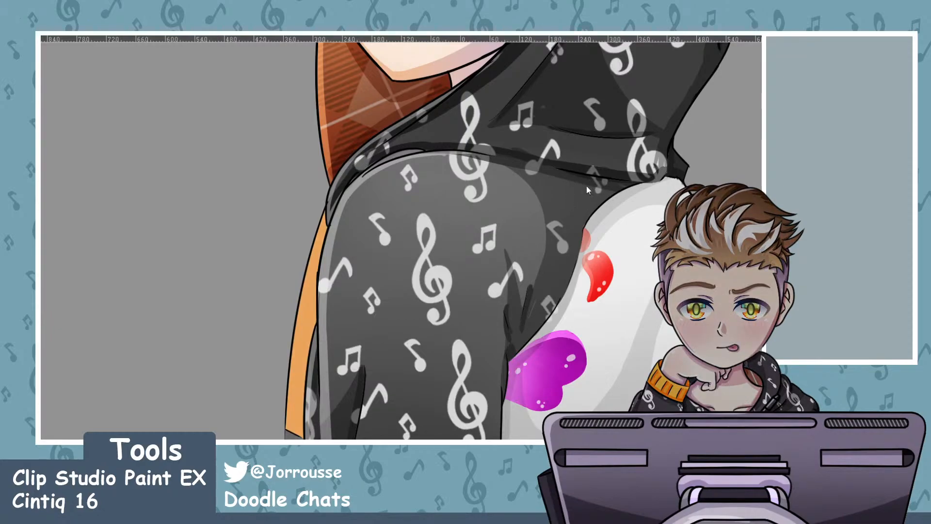
pyautogui.scroll(-8, 445, 270)
pyautogui.scroll(6, 434, 272)
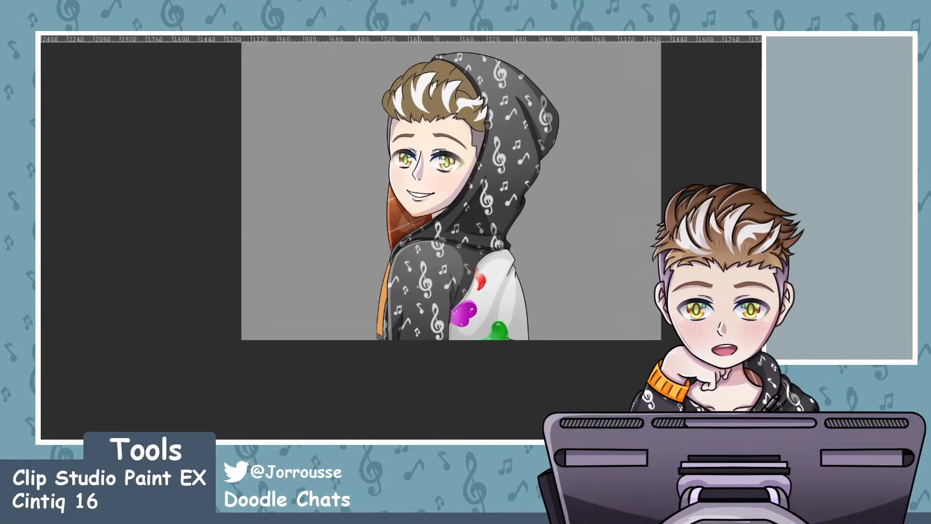
# Paint a darker orange shadow along the inner edge of the orange trim beside the sleeve
pyautogui.scroll(3, 380, 293)
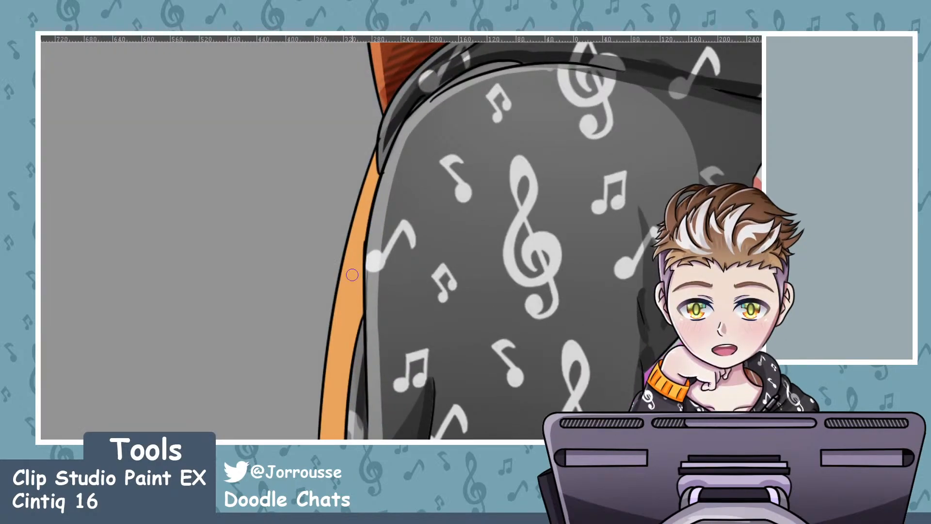
pyautogui.click(350, 291)
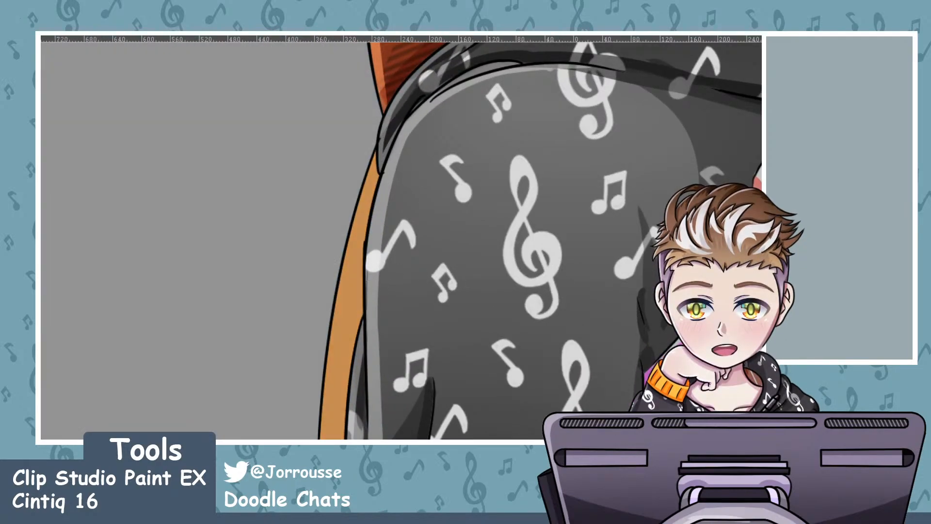
pyautogui.hotkey('ctrl', 'z')
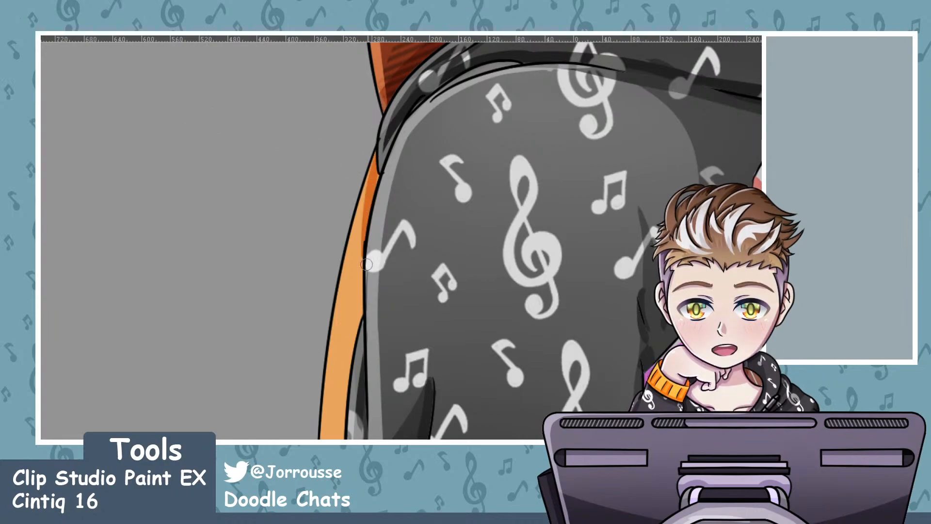
pyautogui.moveTo(374, 185)
pyautogui.mouseDown()
pyautogui.moveTo(371, 266)
pyautogui.moveTo(380, 177)
pyautogui.moveTo(380, 345)
pyautogui.moveTo(387, 169)
pyautogui.moveTo(366, 369)
pyautogui.mouseUp()
pyautogui.hotkey('ctrl', 'z')
pyautogui.moveTo(364, 301); pyautogui.dragTo(348, 437)
pyautogui.hotkey('ctrl', 'z')
pyautogui.moveTo(366, 297); pyautogui.dragTo(350, 434)
pyautogui.hotkey('ctrl', 'z')
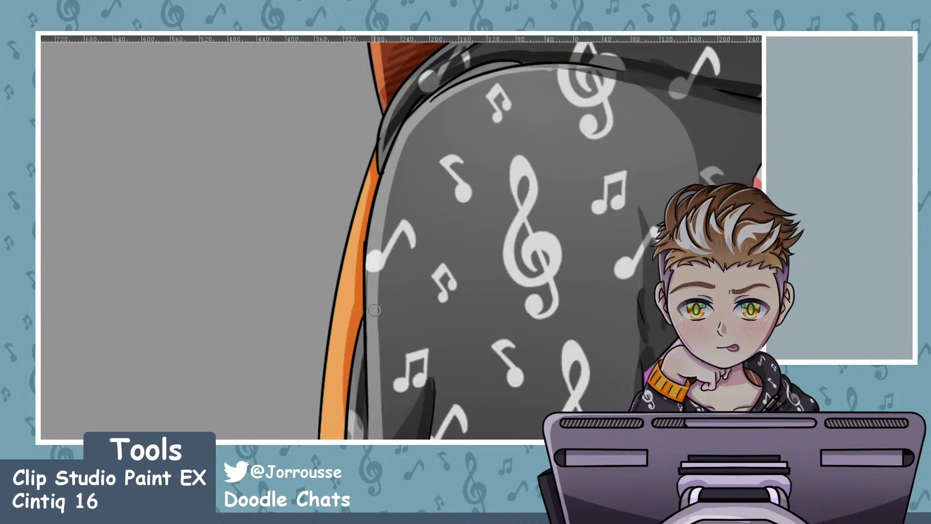
pyautogui.scroll(-5, 468, 313)
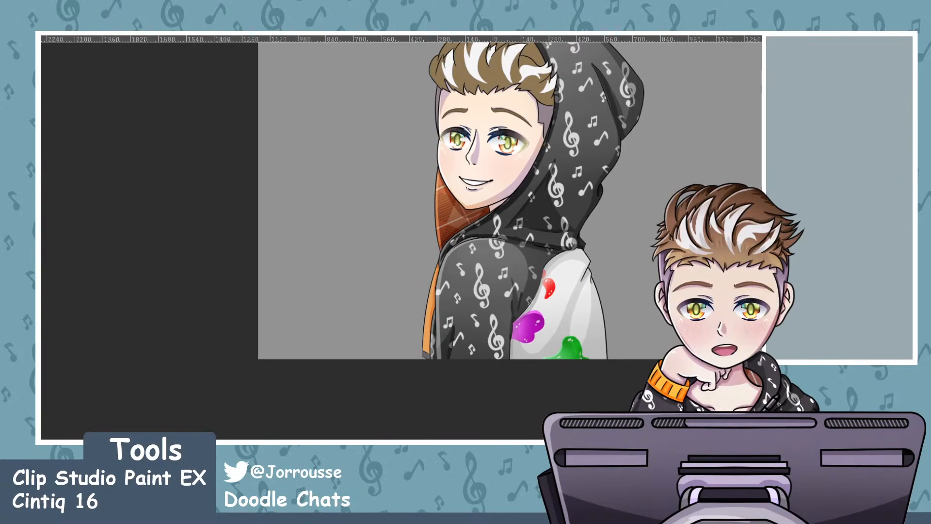
# Draw thin diagonal dark-orange rib lines across the orange trim, from its upper end downward
pyautogui.scroll(5, 447, 262)
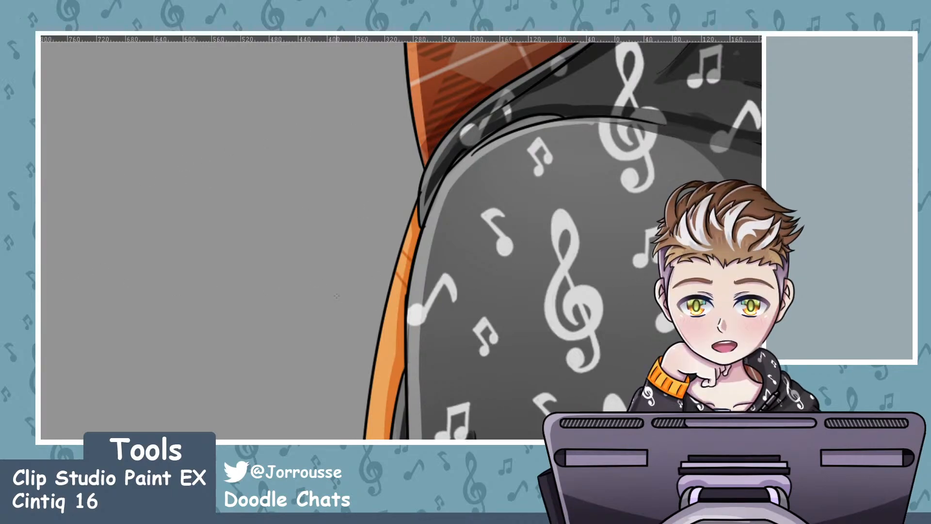
pyautogui.scroll(2, 354, 291)
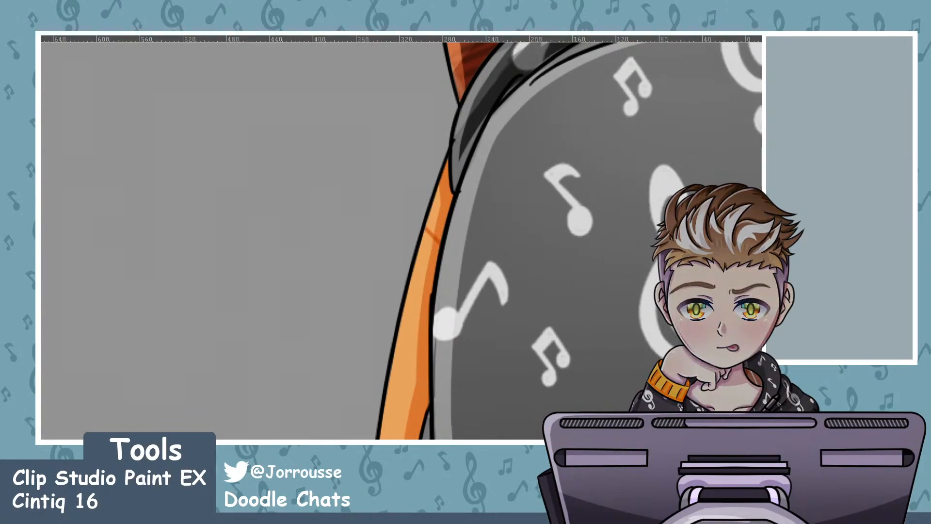
pyautogui.scroll(-3, 283, 228)
pyautogui.moveTo(259, 96); pyautogui.dragTo(489, 338)
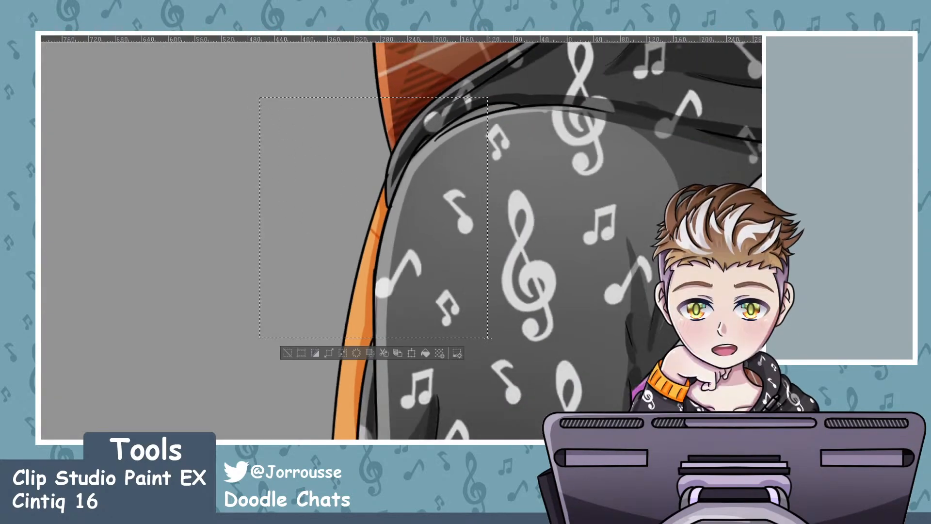
pyautogui.click(299, 272)
pyautogui.scroll(1, 320, 240)
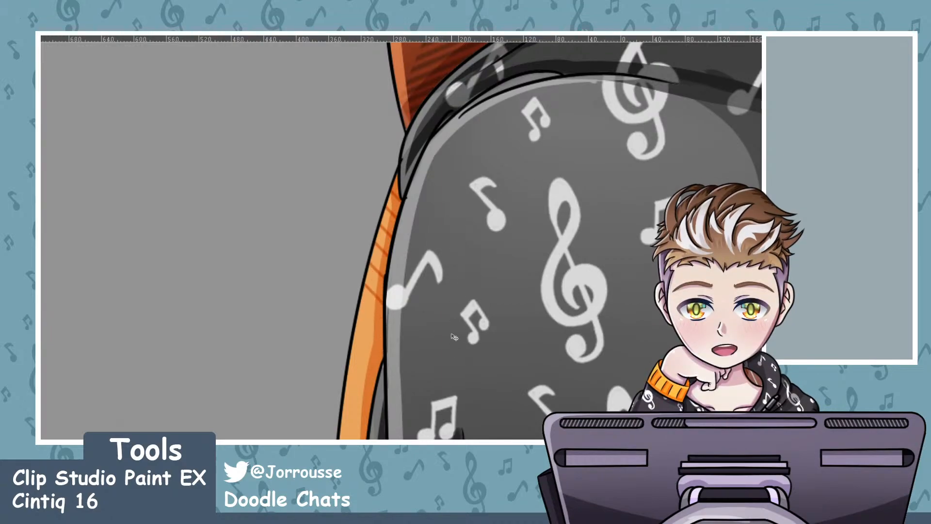
pyautogui.scroll(-2, 430, 270)
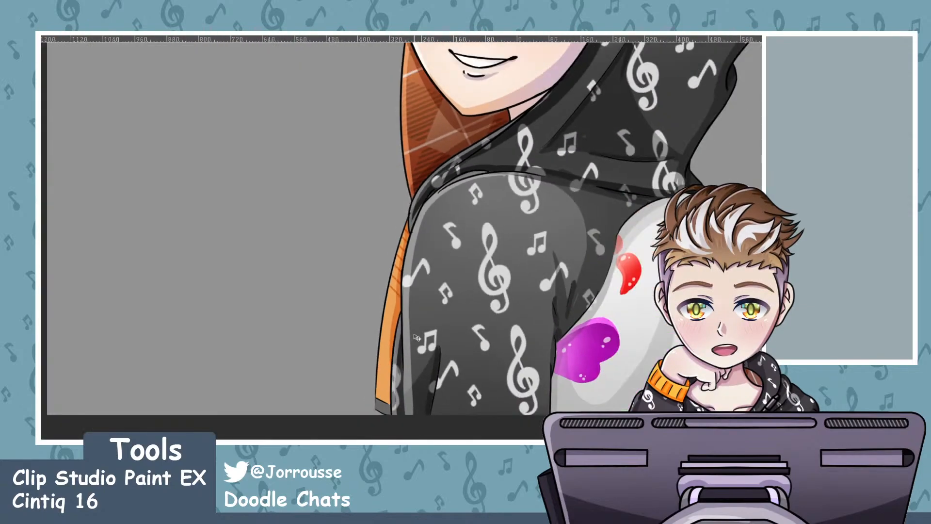
pyautogui.scroll(1, 434, 292)
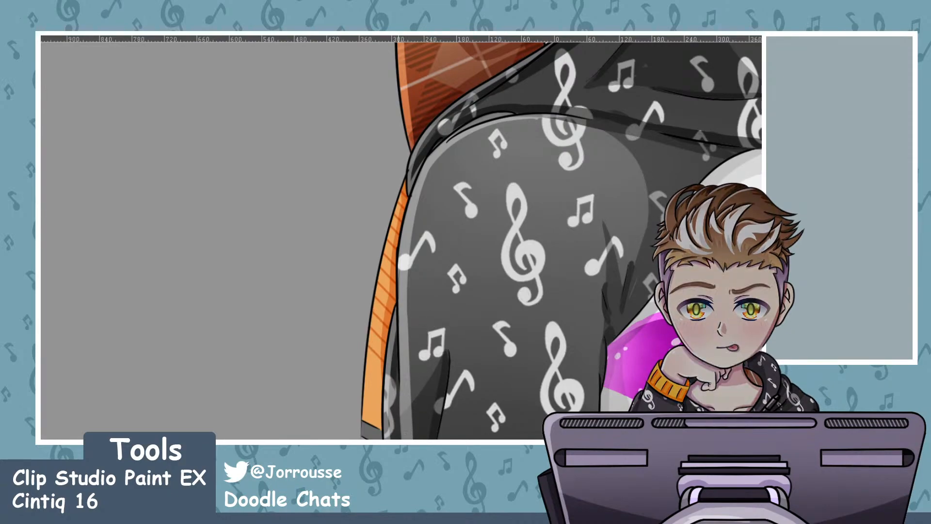
# Examine the ribbed orange trim from its lower end and in the context of the lower figure
pyautogui.scroll(-3, 426, 368)
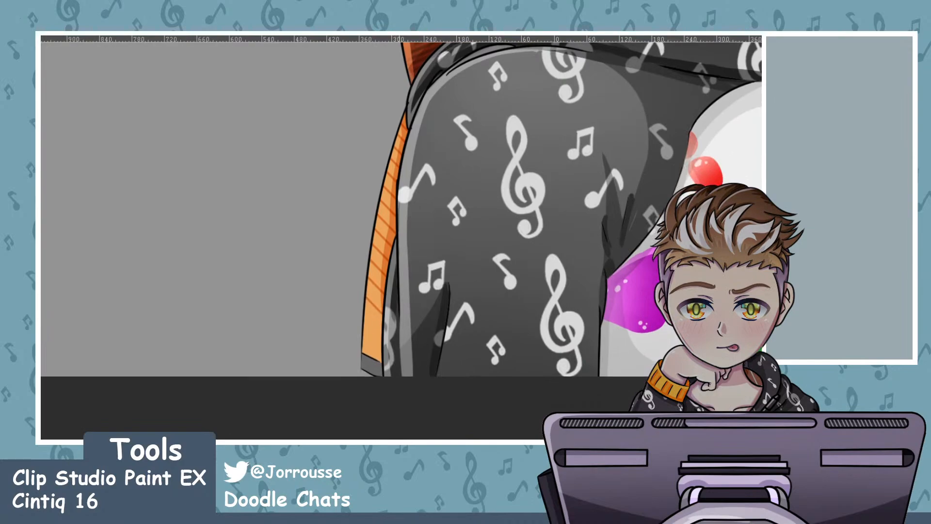
pyautogui.scroll(-10, 430, 434)
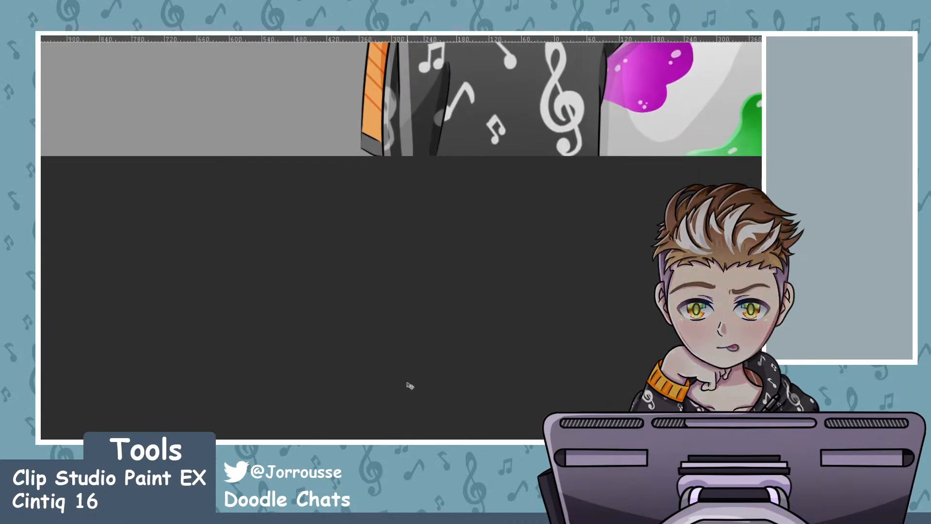
pyautogui.scroll(-1, 401, 237)
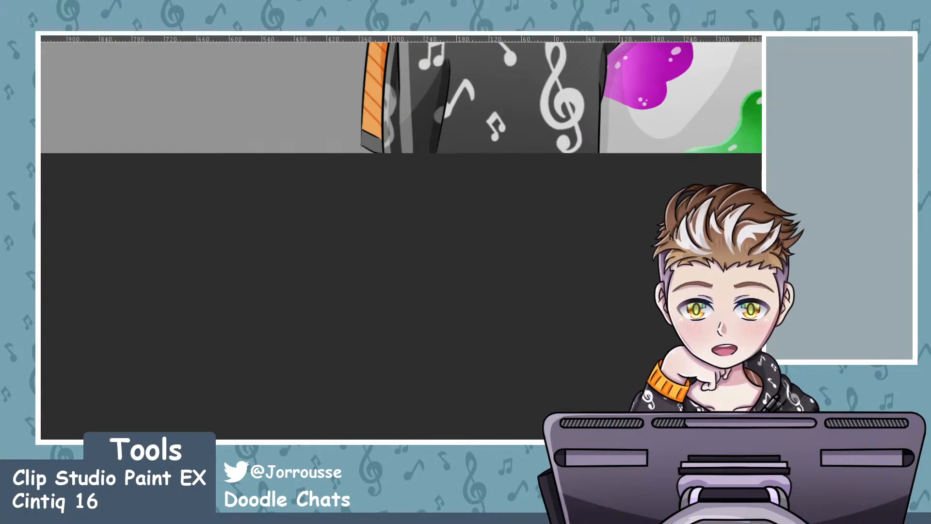
pyautogui.hotkey('ctrl', '-')
pyautogui.hotkey('ctrl', '-')
pyautogui.hotkey('ctrl', '-')
pyautogui.hotkey('ctrl', '-')
pyautogui.hotkey('ctrl', '-')
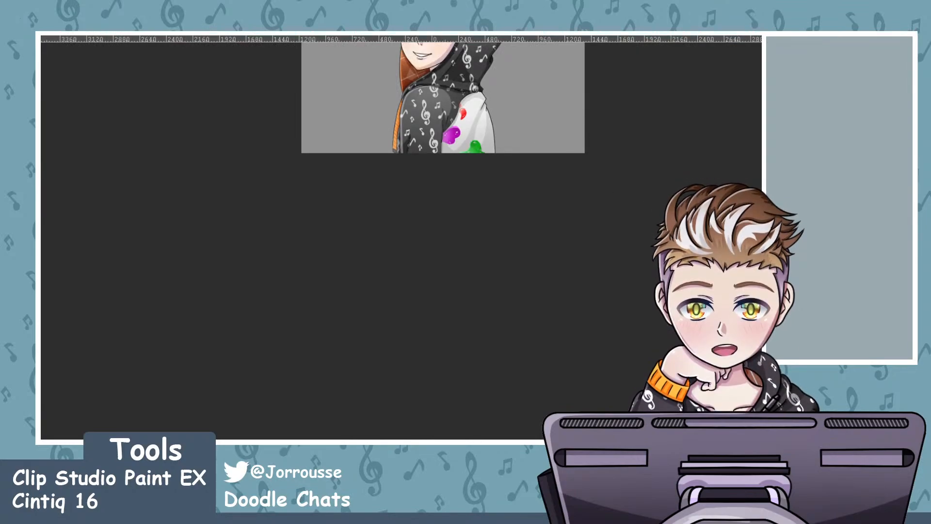
pyautogui.scroll(-1, 526, 287)
pyautogui.scroll(3, 451, 114)
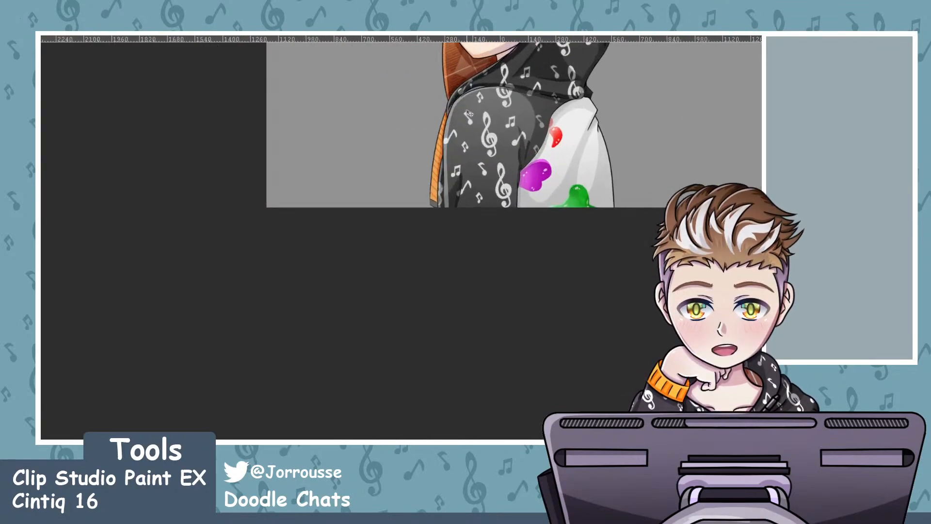
pyautogui.scroll(-3, 468, 113)
pyautogui.scroll(3, 468, 113)
pyautogui.scroll(2, 483, 228)
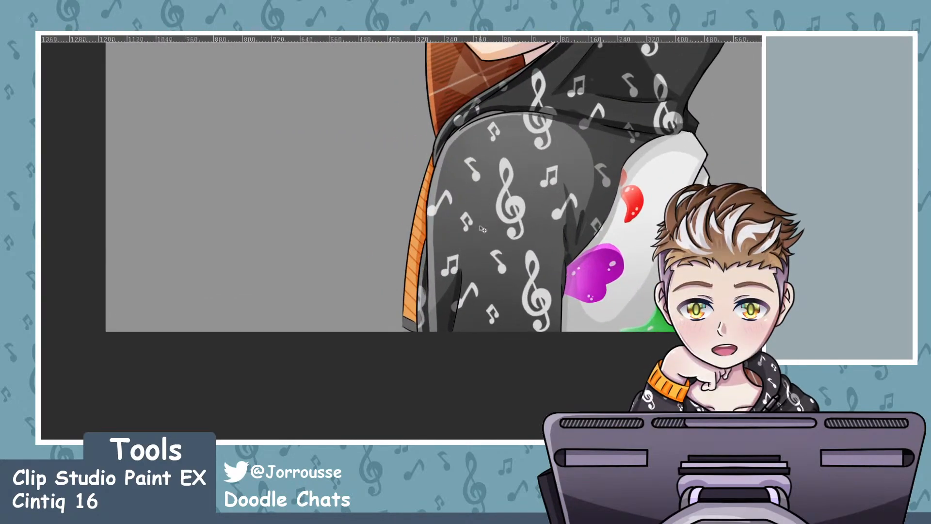
# Airbrush a soft darker-orange gradient over the lower part of the orange trim
pyautogui.scroll(1, 454, 243)
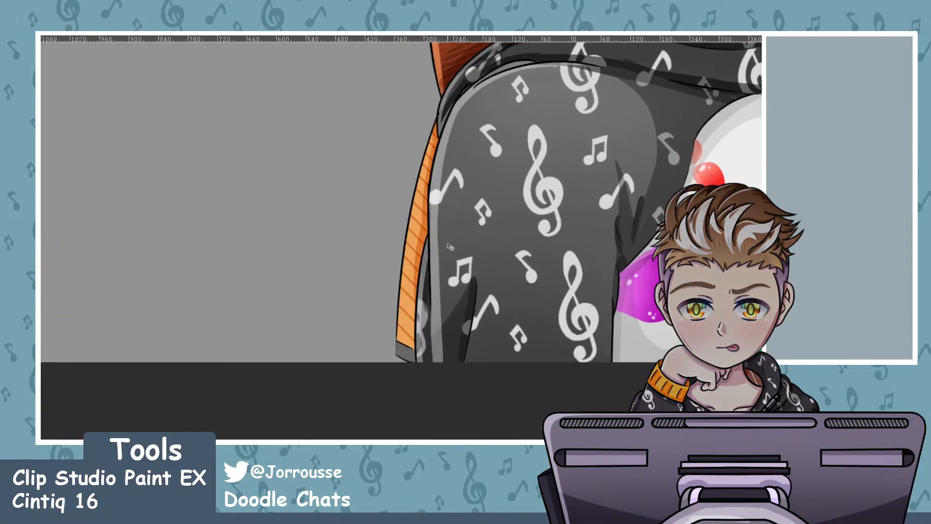
pyautogui.scroll(1, 450, 248)
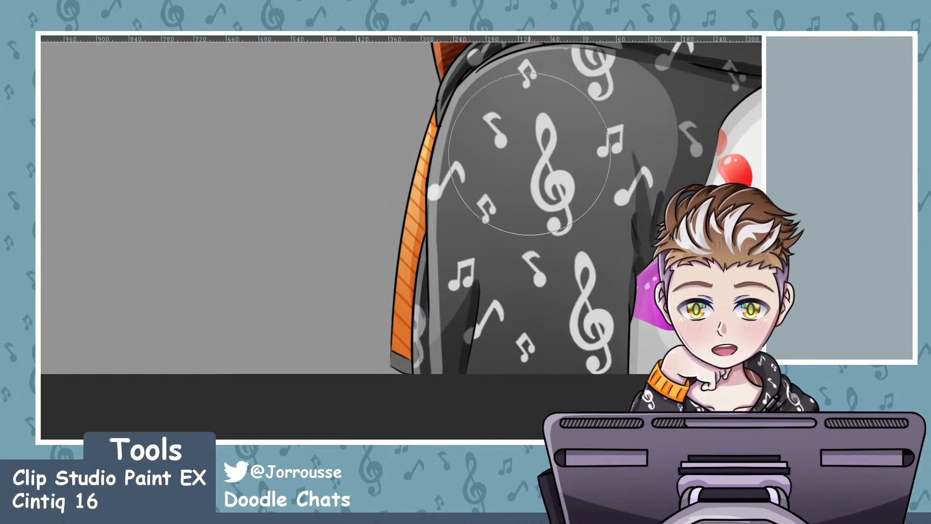
pyautogui.scroll(-5, 449, 284)
pyautogui.scroll(-1, 496, 279)
pyautogui.scroll(8, 485, 306)
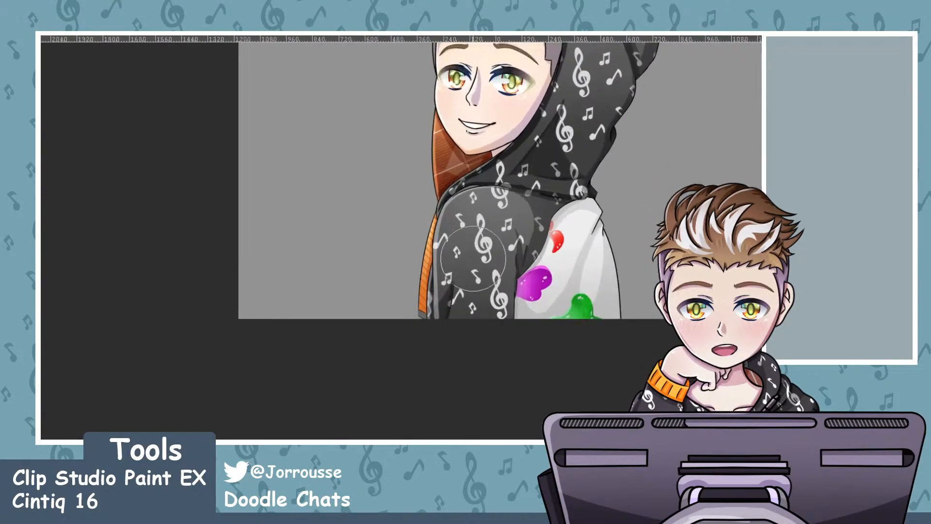
# Paint a dark shadow across the grey hem piece directly below the orange trim's lower end
pyautogui.scroll(1, 419, 318)
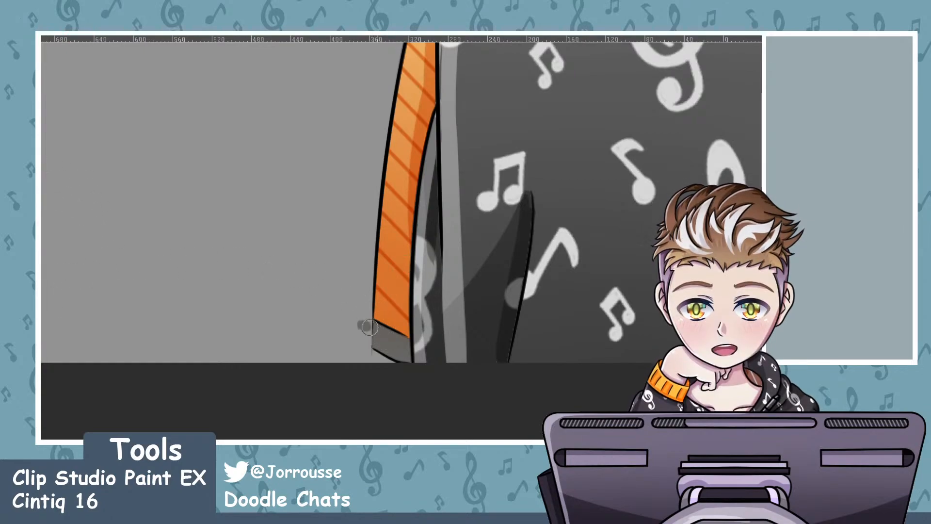
pyautogui.moveTo(362, 325); pyautogui.dragTo(425, 350)
pyautogui.scroll(-1, 385, 301)
pyautogui.hotkey('ctrl', 'z')
pyautogui.moveTo(368, 322)
pyautogui.mouseDown()
pyautogui.moveTo(430, 355)
pyautogui.moveTo(373, 327)
pyautogui.moveTo(402, 338)
pyautogui.moveTo(416, 365)
pyautogui.mouseUp()
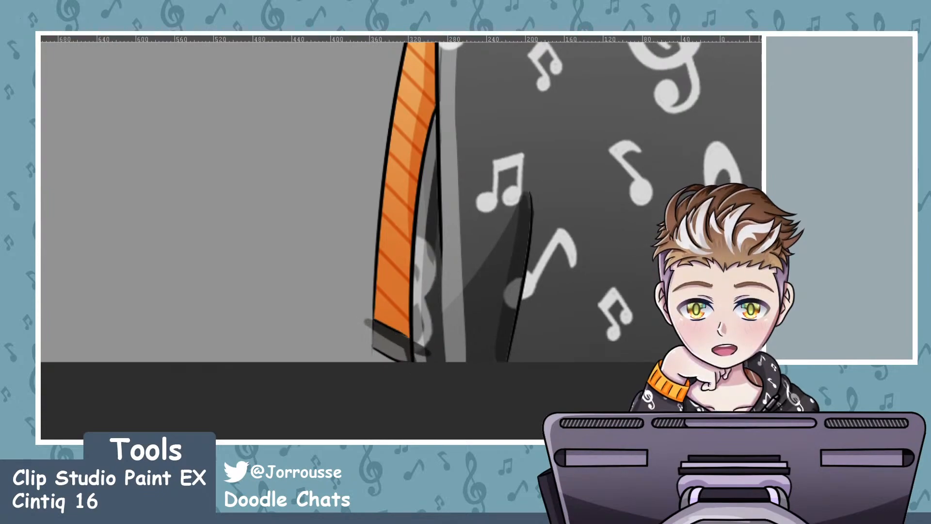
pyautogui.hotkey('ctrl', 'z')
pyautogui.scroll(-5, 324, 283)
pyautogui.scroll(1, 369, 161)
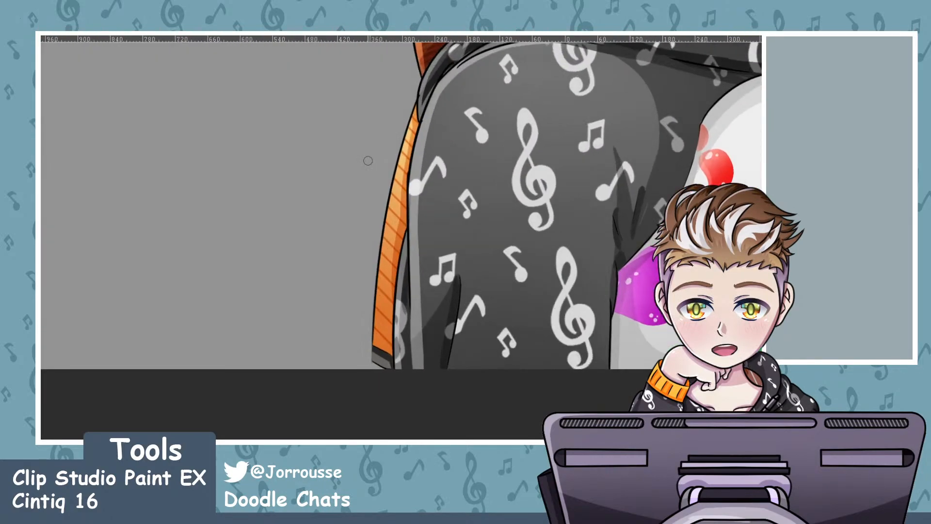
# Paint a light yellow-orange rim highlight down the outer edge of the orange trim to the grey hem
pyautogui.moveTo(418, 118); pyautogui.dragTo(385, 248)
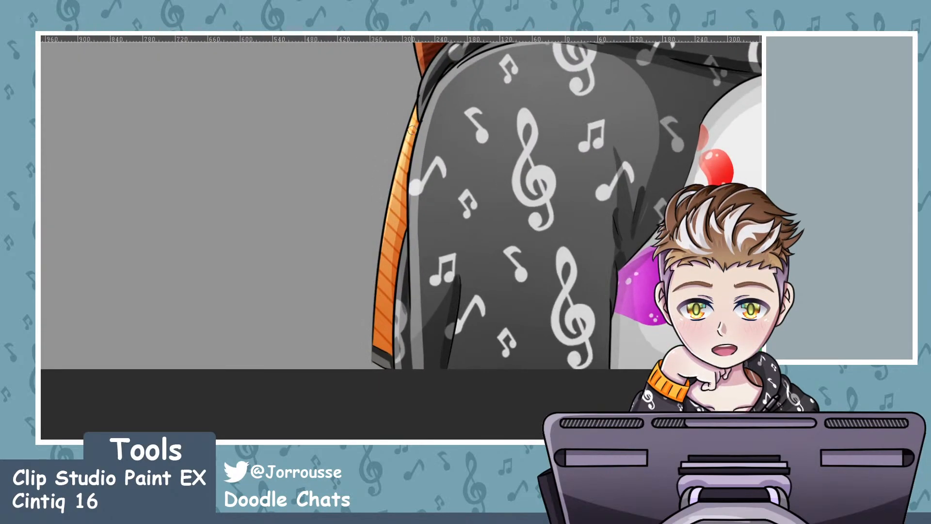
pyautogui.moveTo(402, 154); pyautogui.dragTo(371, 353)
pyautogui.moveTo(386, 256); pyautogui.dragTo(378, 402)
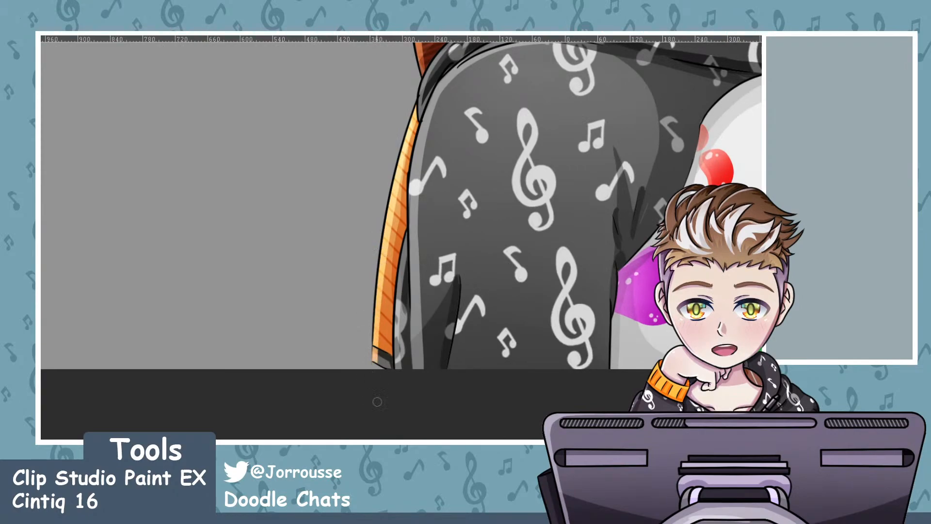
pyautogui.moveTo(416, 122); pyautogui.dragTo(386, 251)
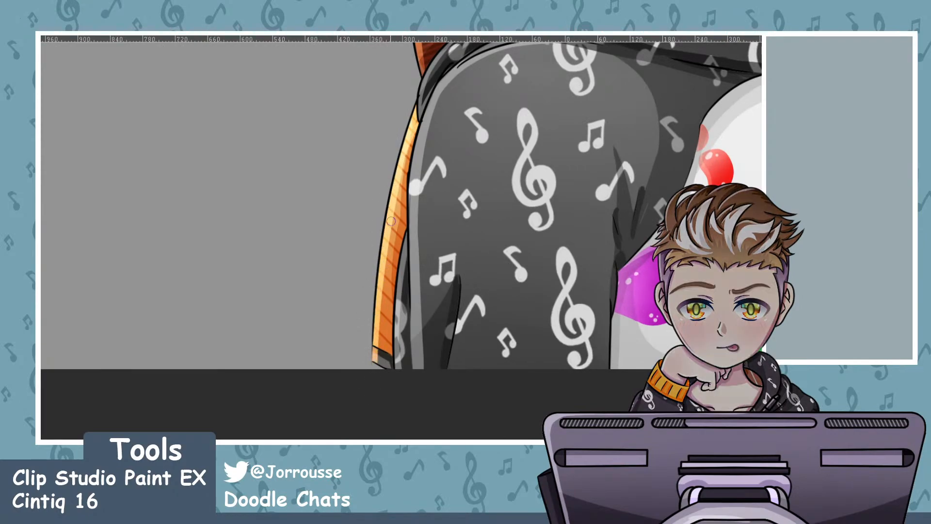
# Examine the orange trim and its grey hem up close and in the context of the whole hooded figure
pyautogui.scroll(-2, 405, 174)
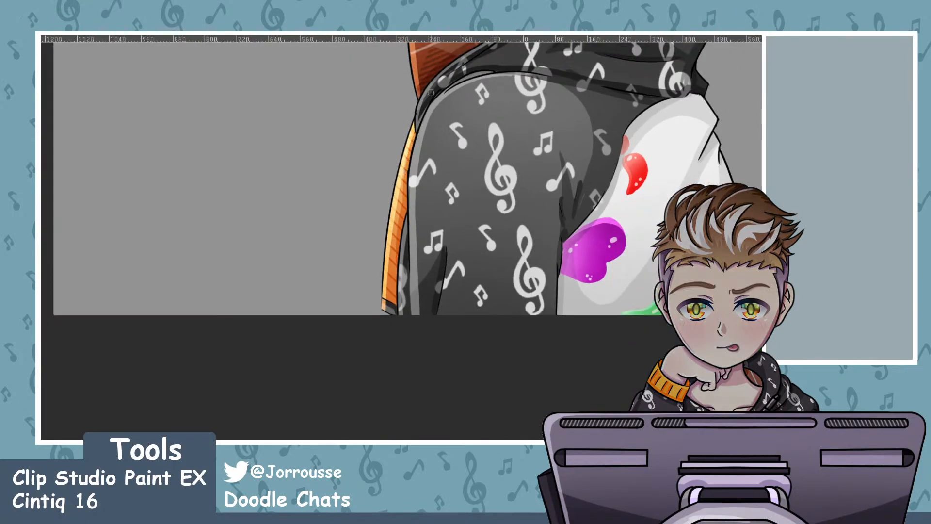
pyautogui.scroll(-5, 407, 273)
pyautogui.scroll(6, 401, 264)
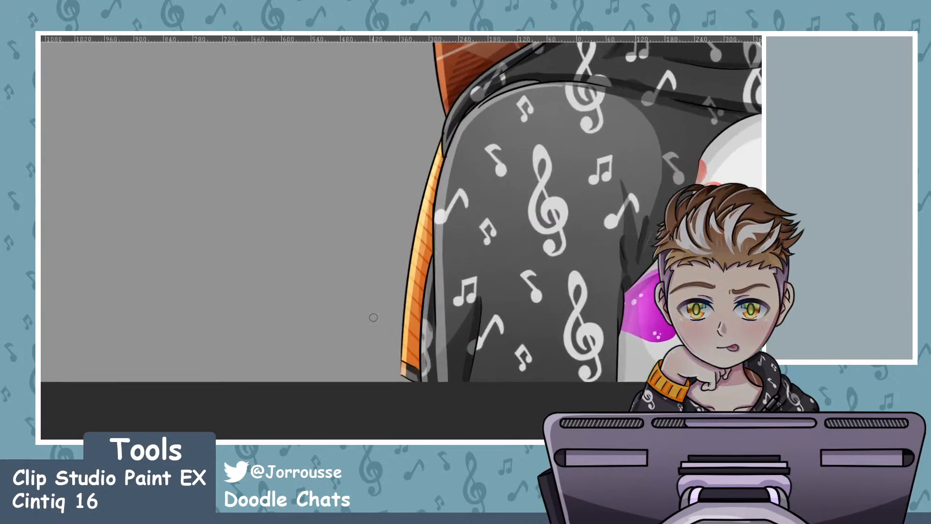
pyautogui.scroll(2, 373, 320)
pyautogui.scroll(2, 378, 378)
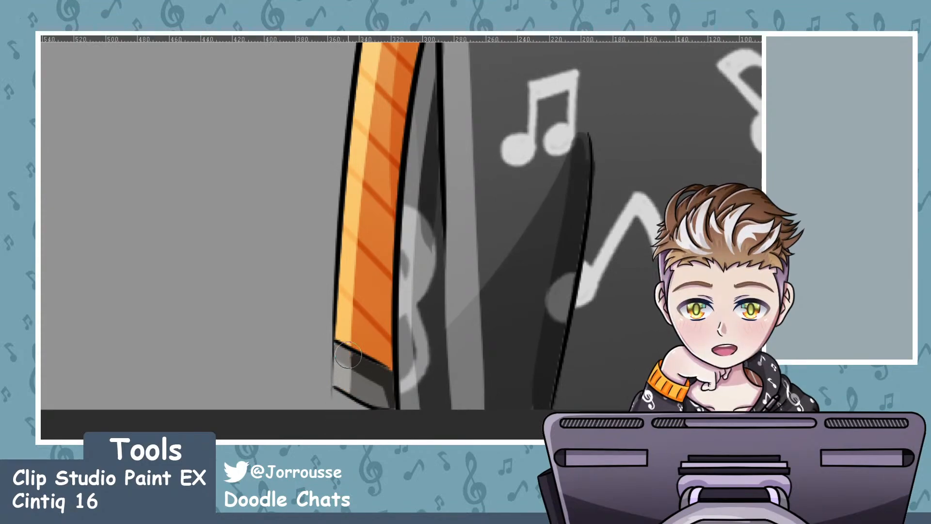
pyautogui.scroll(-1, 348, 338)
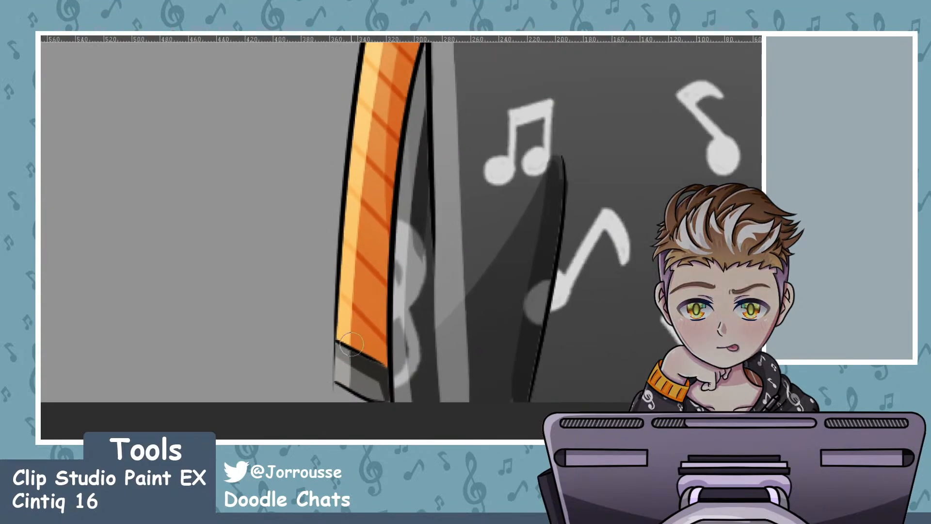
pyautogui.scroll(-10, 344, 338)
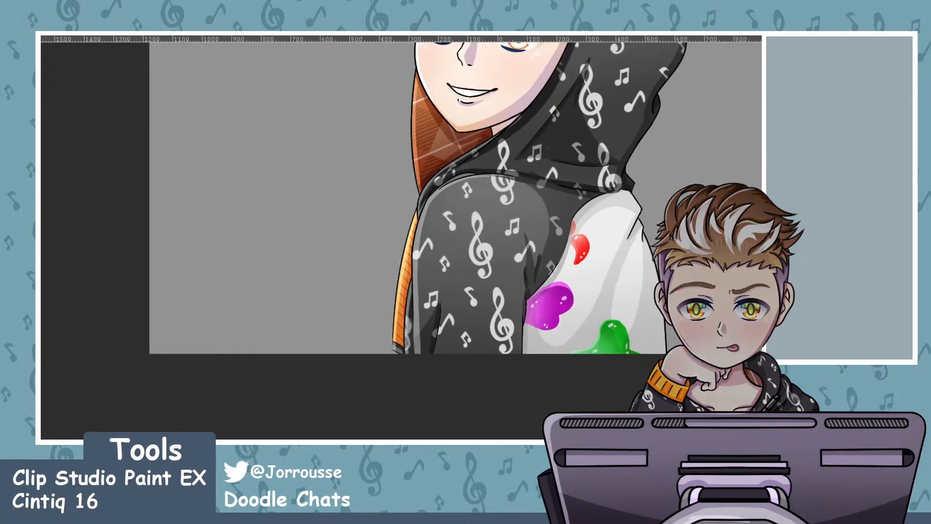
pyautogui.scroll(-10, 447, 231)
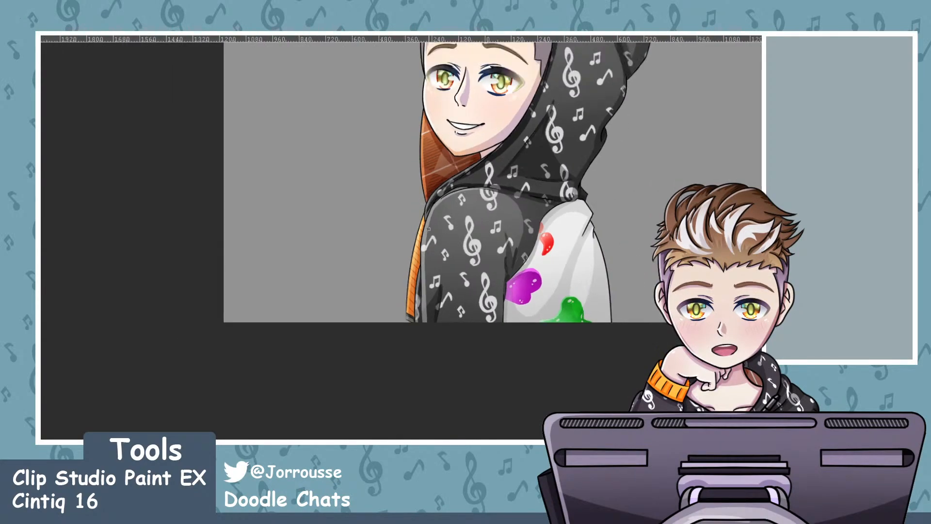
pyautogui.scroll(4, 475, 193)
pyautogui.scroll(-2, 487, 190)
pyautogui.scroll(5, 487, 191)
pyautogui.scroll(2, 450, 199)
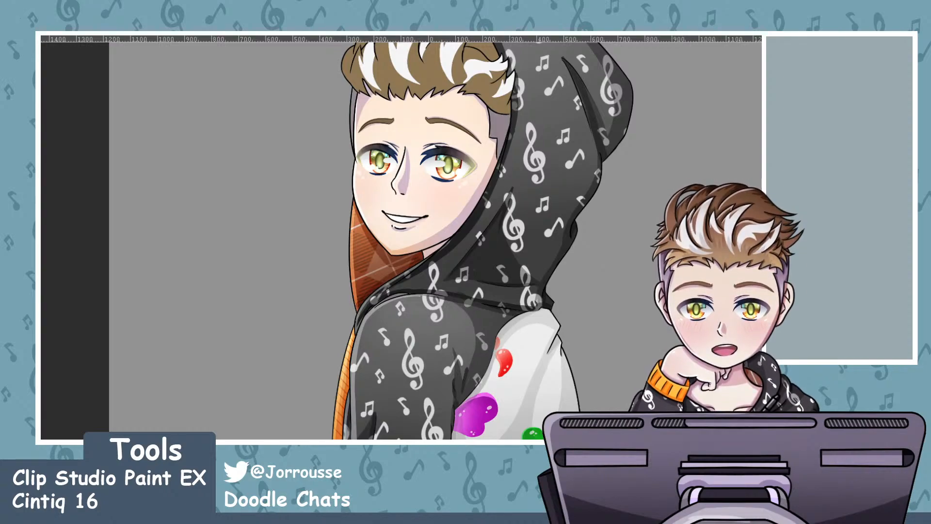
# Paint a dark shadow on the shaved sides of the head directly beneath the hair and soften its lower edge
pyautogui.scroll(2, 496, 163)
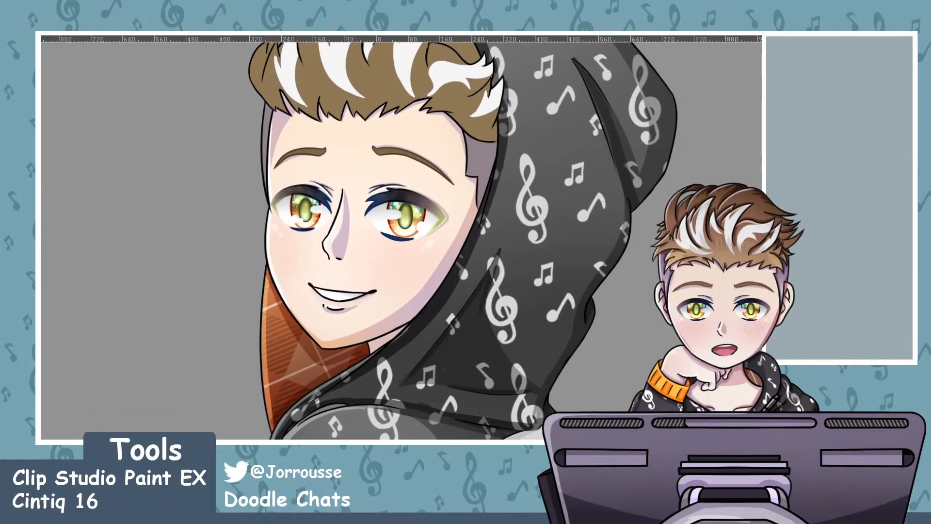
pyautogui.moveTo(293, 117); pyautogui.dragTo(284, 119)
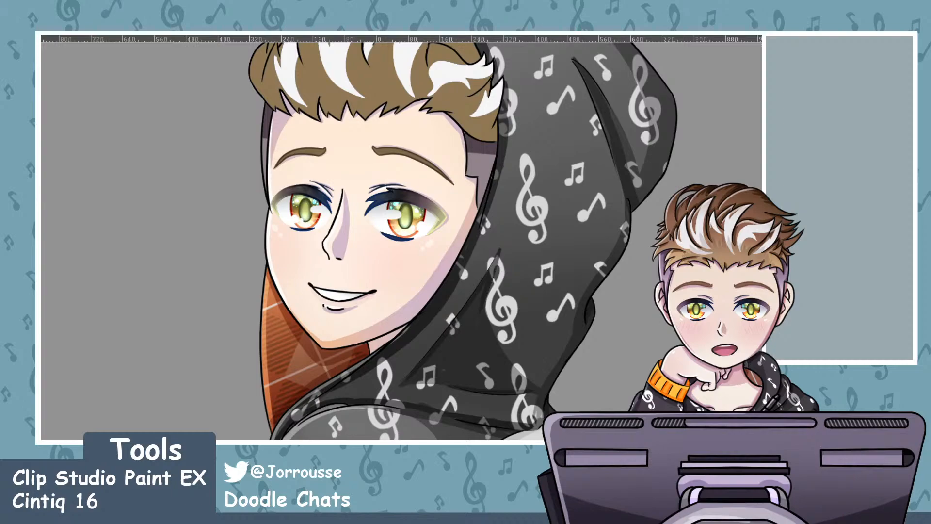
pyautogui.scroll(-1, 131, 271)
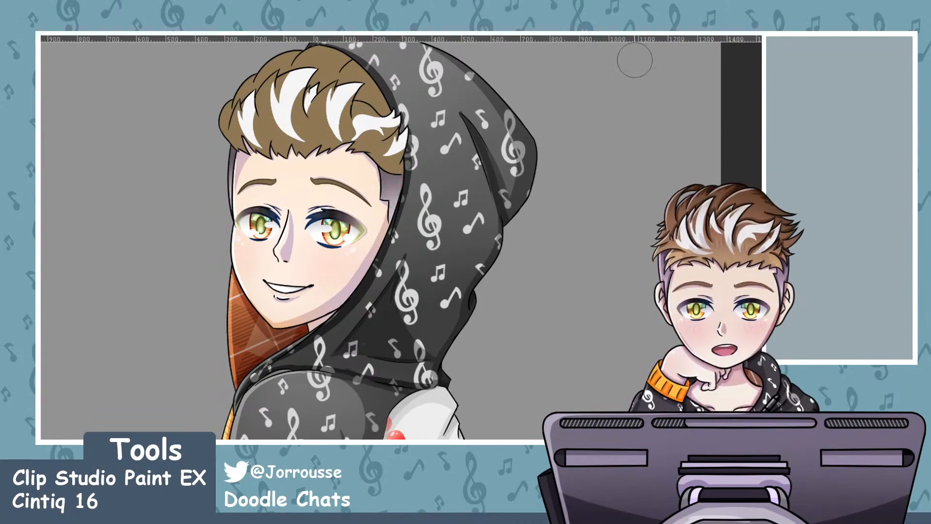
pyautogui.scroll(-5, 500, 260)
pyautogui.scroll(6, 369, 208)
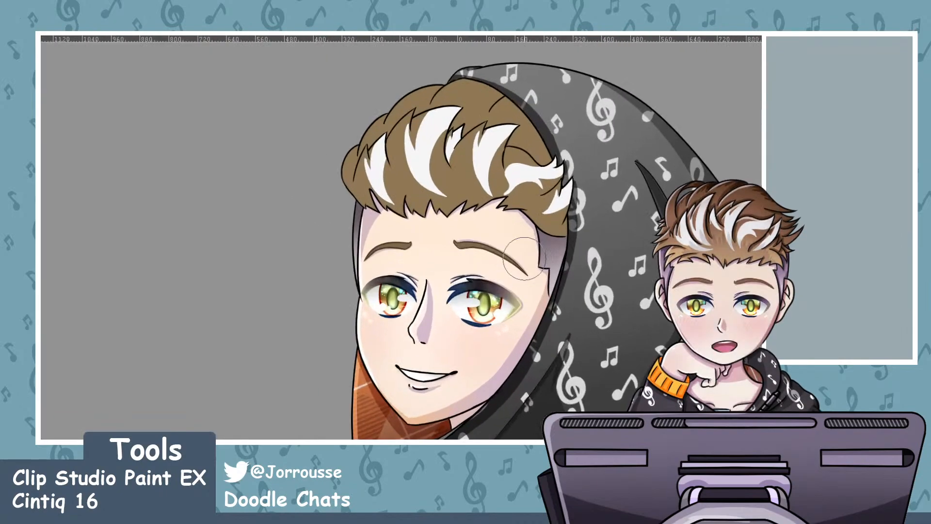
pyautogui.scroll(2, 516, 253)
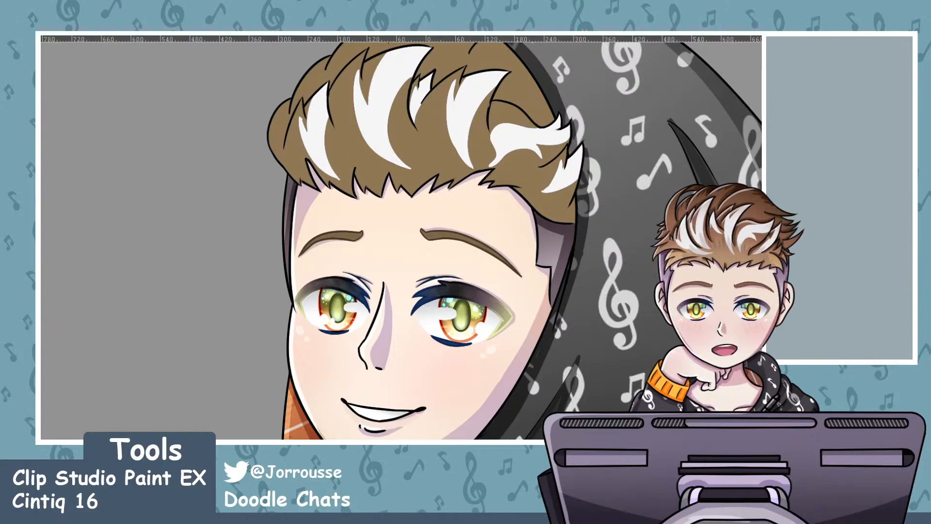
# Examine the flat brown hair and its white streaks up close and in the context of the hooded head
pyautogui.scroll(-6, 645, 168)
pyautogui.scroll(1, 486, 123)
pyautogui.scroll(3, 489, 112)
pyautogui.scroll(-1, 433, 193)
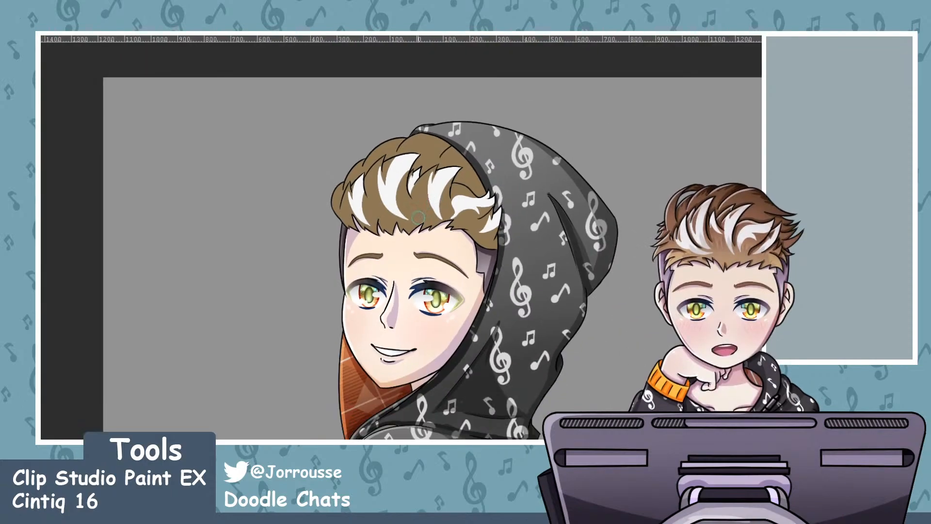
pyautogui.scroll(3, 317, 238)
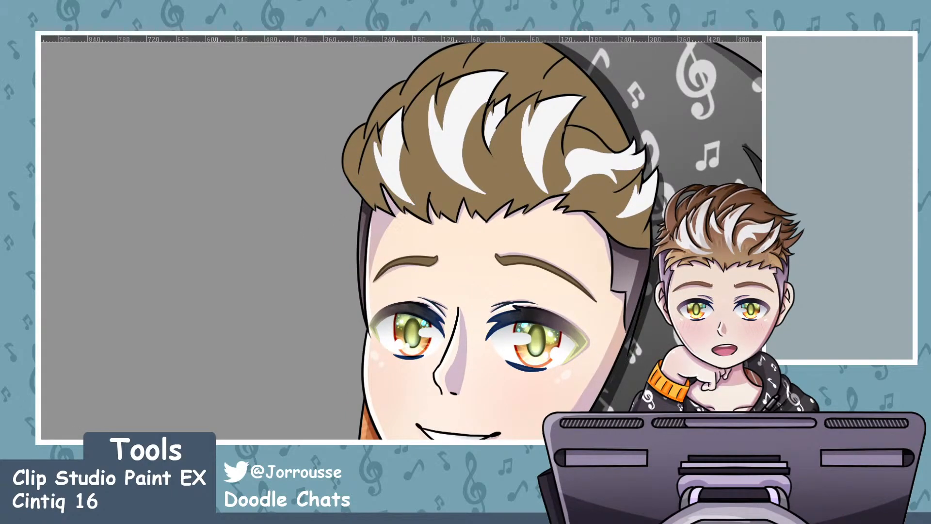
pyautogui.scroll(-3, 523, 170)
pyautogui.scroll(2, 523, 170)
pyautogui.scroll(1, 523, 170)
pyautogui.hotkey('ctrl', 'z')
pyautogui.hotkey('ctrl', 'y')
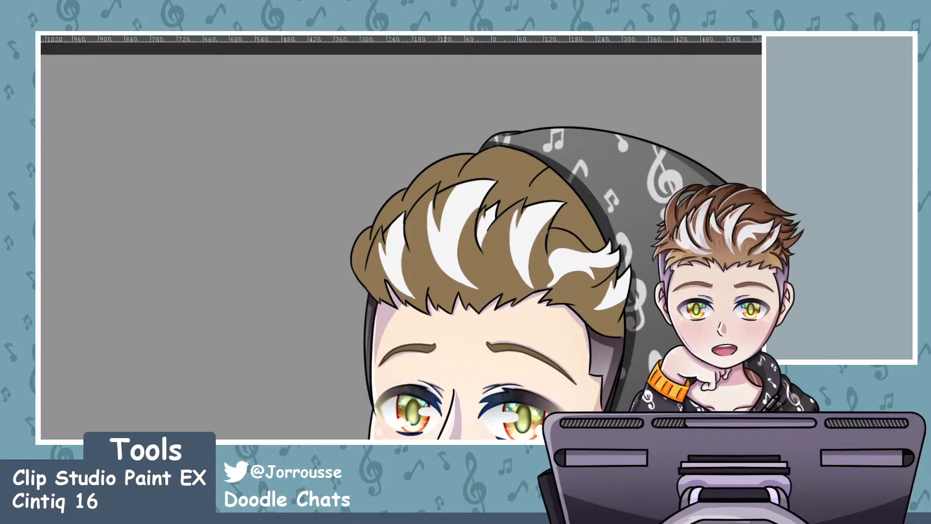
pyautogui.hotkey('ctrl', '-')
pyautogui.hotkey('ctrl', '-')
pyautogui.hotkey('ctrl', '-')
pyautogui.hotkey('ctrl', '-')
pyautogui.hotkey('ctrl', '-')
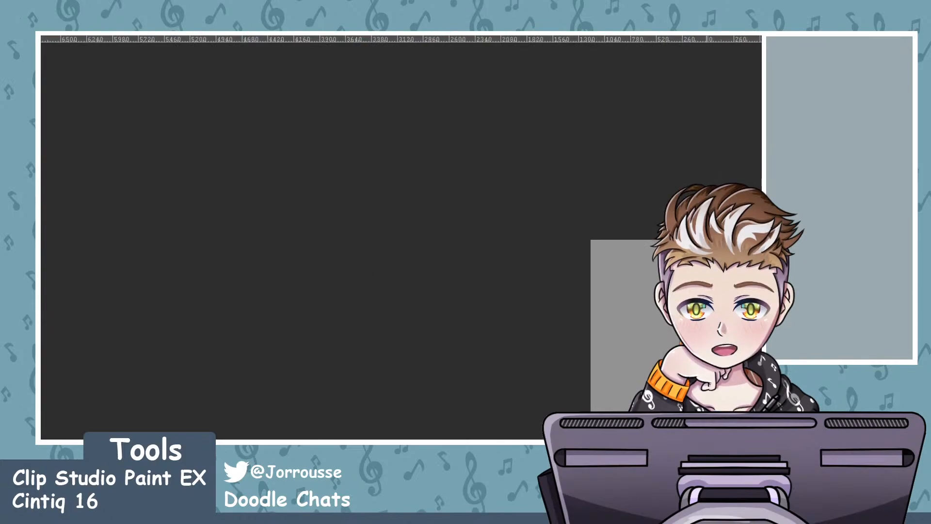
pyautogui.scroll(8, 751, 300)
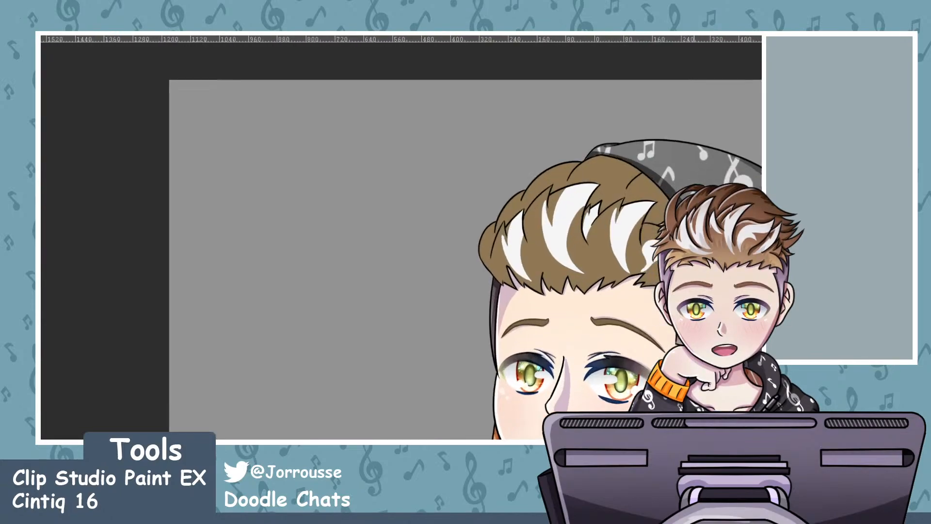
pyautogui.scroll(1, 701, 291)
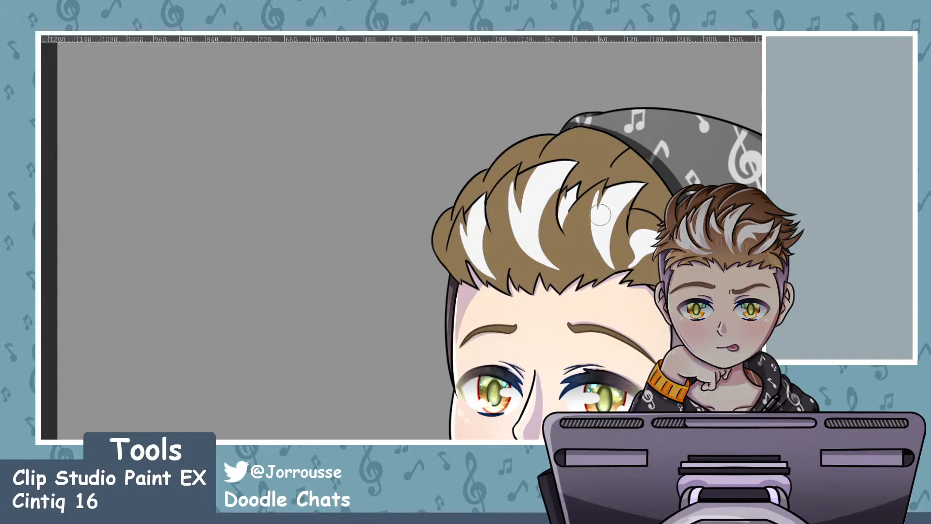
pyautogui.scroll(-1, 436, 245)
pyautogui.scroll(3, 569, 285)
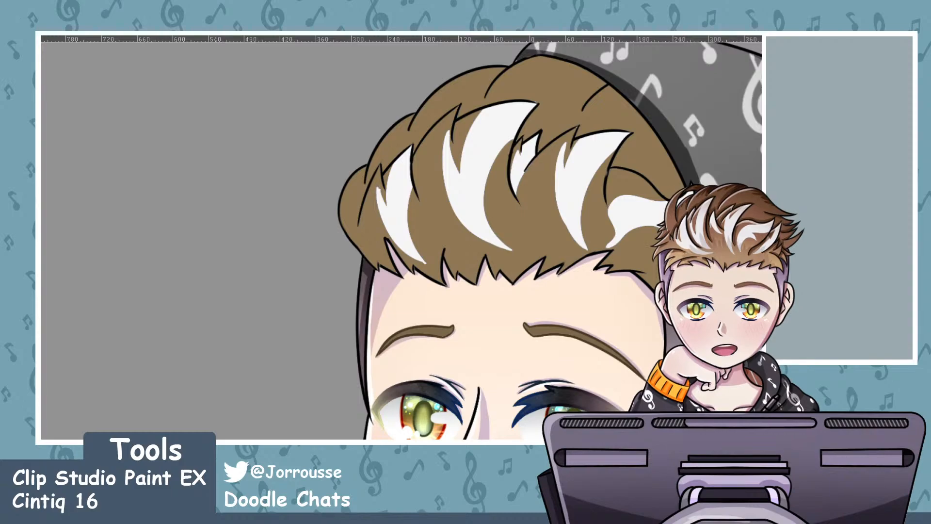
pyautogui.moveTo(376, 274)
pyautogui.mouseDown()
pyautogui.moveTo(635, 246)
pyautogui.moveTo(665, 296)
pyautogui.mouseUp()
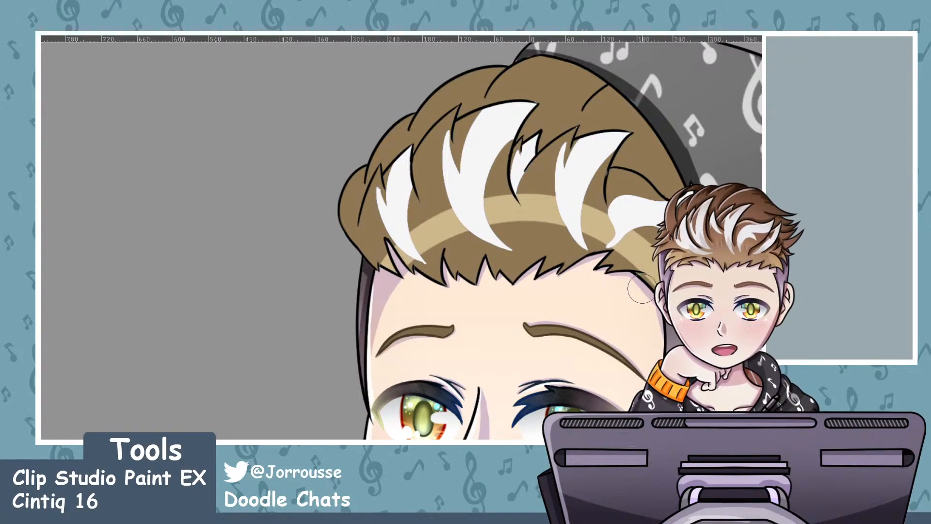
pyautogui.scroll(-1, 635, 289)
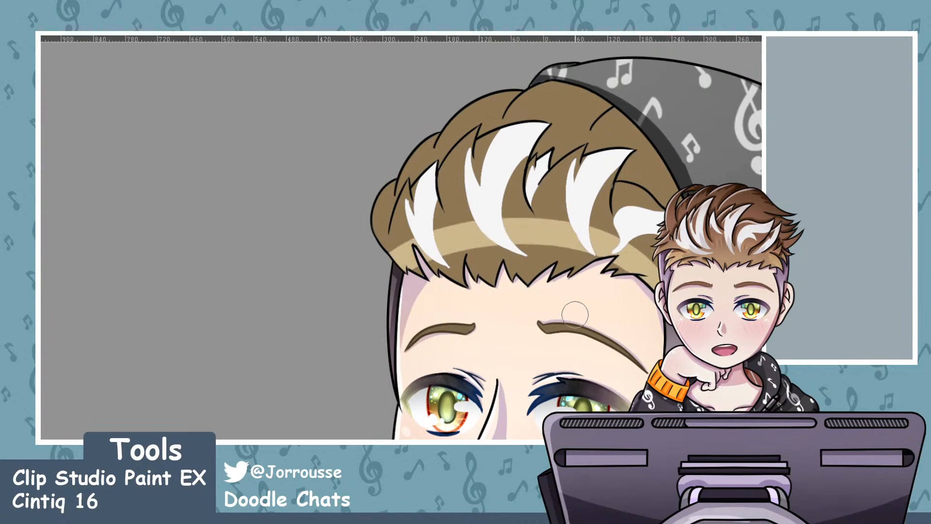
pyautogui.hotkey('ctrl', 'z')
# Paint a lighter blonde area over the lower fringe and blend its upper edge softly into the brown hair
pyautogui.moveTo(648, 288); pyautogui.dragTo(374, 305)
pyautogui.moveTo(646, 297)
pyautogui.mouseDown()
pyautogui.moveTo(539, 238)
pyautogui.moveTo(497, 245)
pyautogui.moveTo(484, 279)
pyautogui.moveTo(556, 270)
pyautogui.moveTo(536, 287)
pyautogui.moveTo(607, 257)
pyautogui.moveTo(559, 222)
pyautogui.mouseUp()
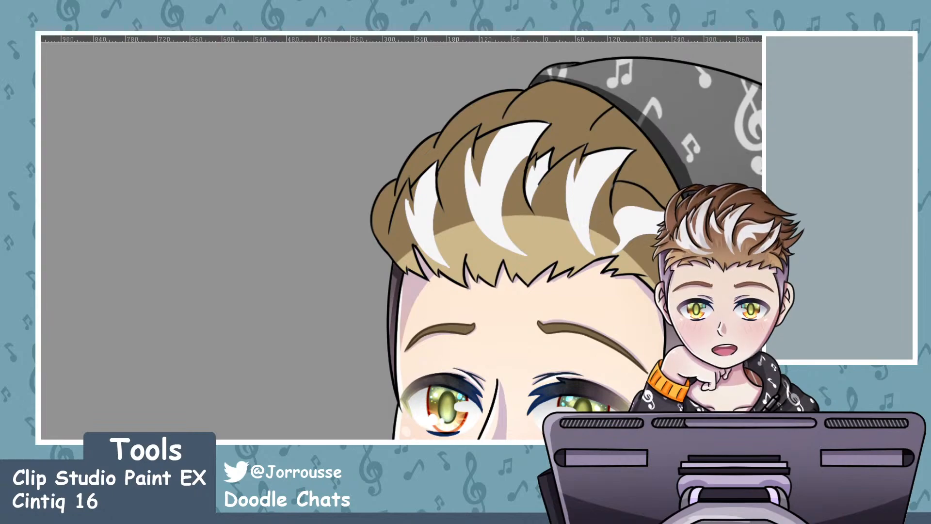
pyautogui.moveTo(417, 253)
pyautogui.mouseDown()
pyautogui.moveTo(511, 212)
pyautogui.moveTo(569, 238)
pyautogui.mouseUp()
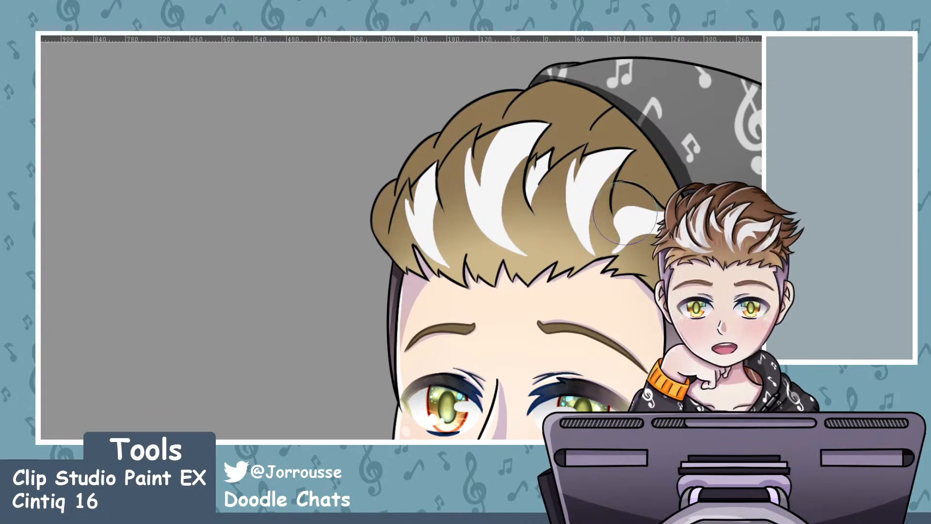
# Airbrush a soft darker-brown gradient over the upper hair along the crown and beneath the hood
pyautogui.scroll(-8, 314, 251)
pyautogui.scroll(6, 443, 216)
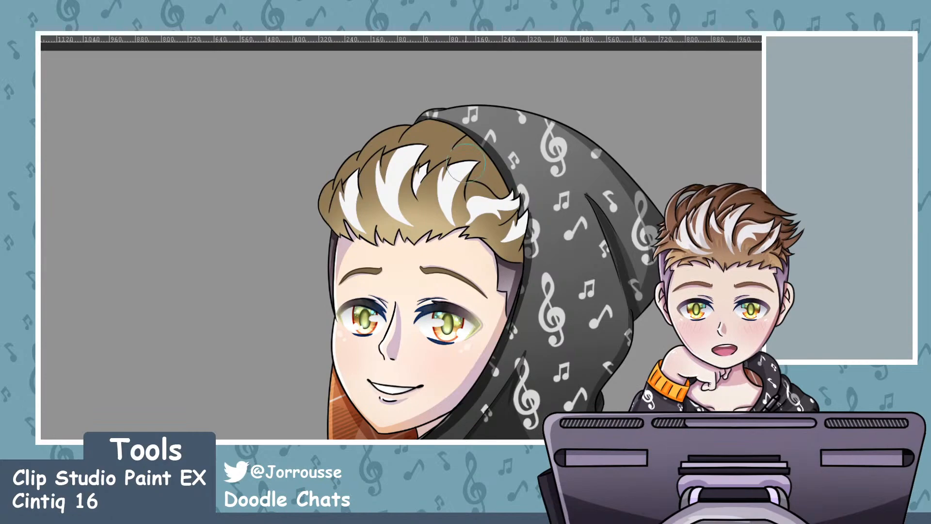
pyautogui.scroll(1, 490, 172)
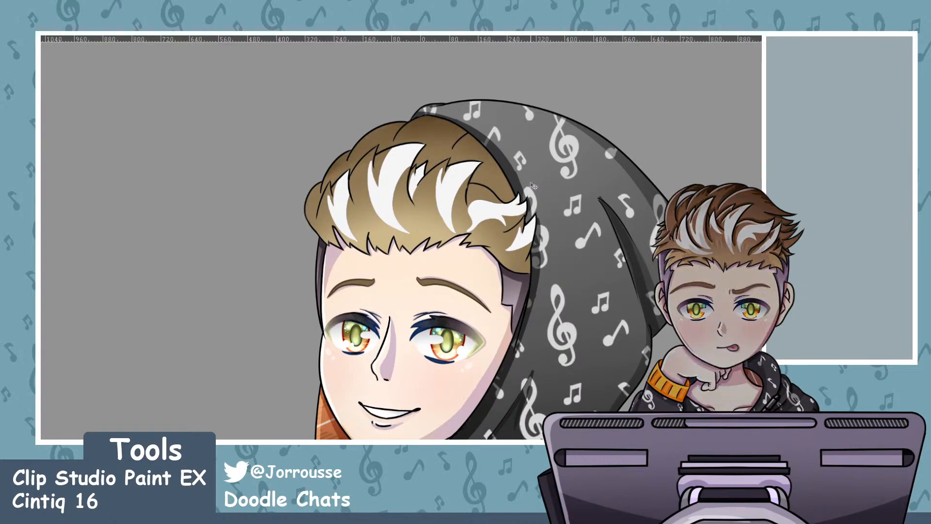
pyautogui.scroll(-1, 440, 212)
pyautogui.scroll(-2, 440, 212)
pyautogui.scroll(4, 405, 169)
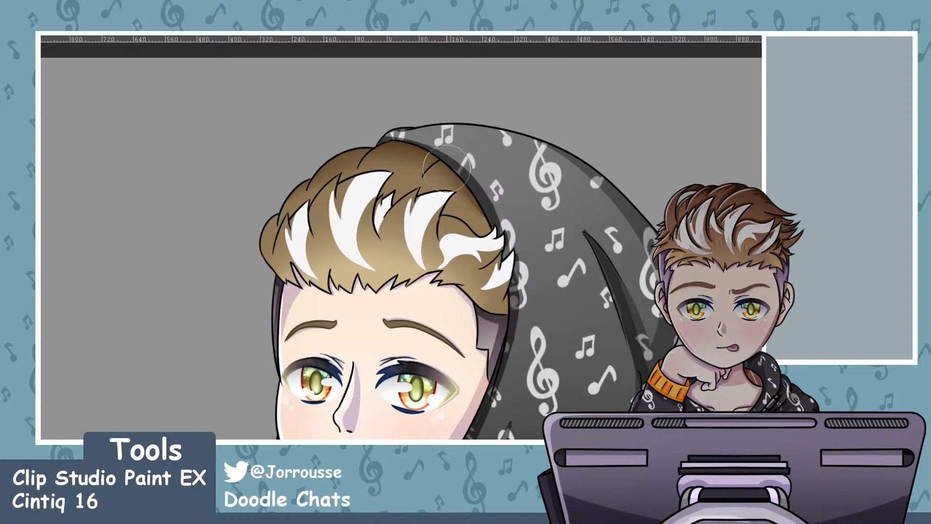
pyautogui.scroll(-2, 389, 161)
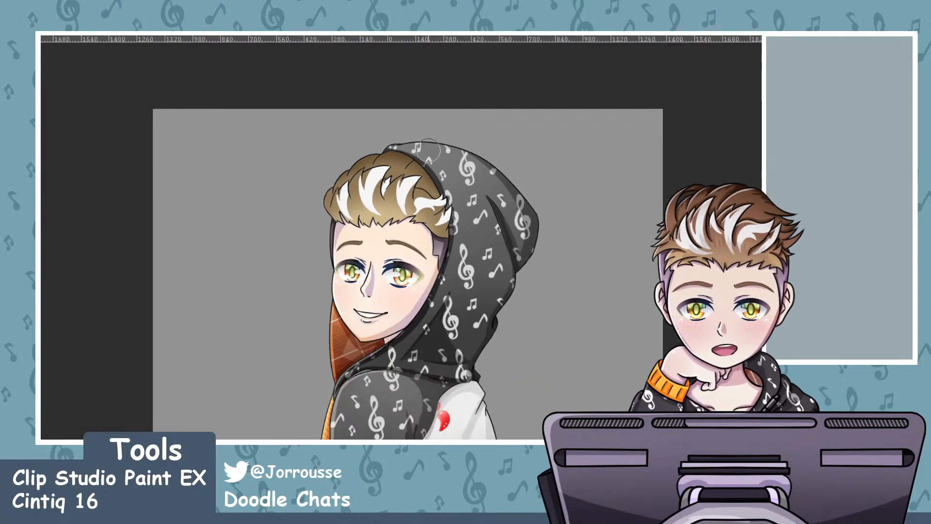
pyautogui.scroll(-1, 415, 141)
pyautogui.scroll(5, 407, 145)
pyautogui.scroll(1, 409, 171)
pyautogui.scroll(1, 409, 171)
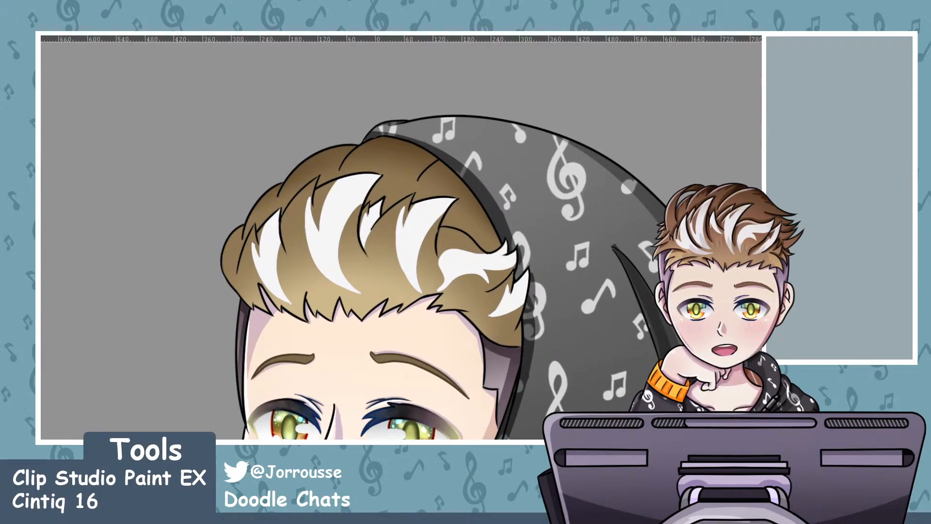
# Paint short tapered dark-brown shadows beside the strand lines at the crown and along the hair's outer edge
pyautogui.scroll(3, 449, 235)
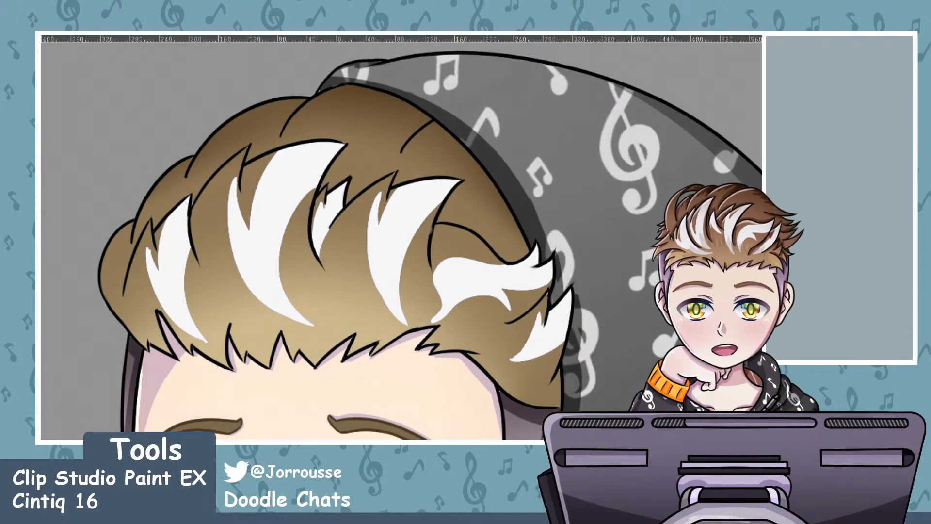
pyautogui.moveTo(404, 153)
pyautogui.mouseDown()
pyautogui.moveTo(477, 104)
pyautogui.moveTo(410, 148)
pyautogui.moveTo(442, 121)
pyautogui.mouseUp()
pyautogui.hotkey('ctrl', 'z')
pyautogui.moveTo(282, 133); pyautogui.dragTo(329, 92)
pyautogui.hotkey('ctrl', 'z')
pyautogui.hotkey('ctrl', 'z')
pyautogui.moveTo(280, 135); pyautogui.dragTo(302, 101)
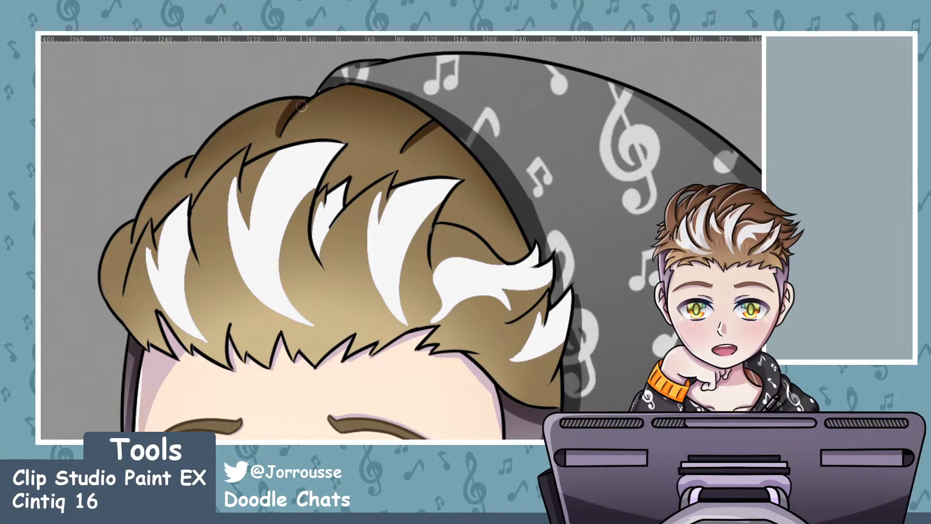
pyautogui.moveTo(186, 175)
pyautogui.mouseDown()
pyautogui.moveTo(191, 150)
pyautogui.moveTo(185, 174)
pyautogui.mouseUp()
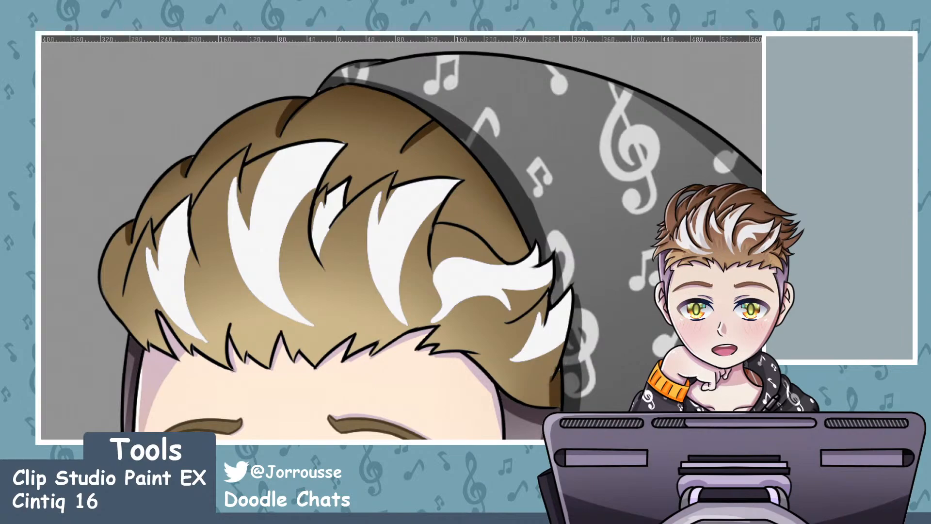
# Paint dark-brown shadows along the hair under the hood's edge and behind the spiky locks above the white streaks
pyautogui.moveTo(321, 89)
pyautogui.mouseDown()
pyautogui.moveTo(444, 128)
pyautogui.moveTo(565, 233)
pyautogui.moveTo(493, 186)
pyautogui.mouseUp()
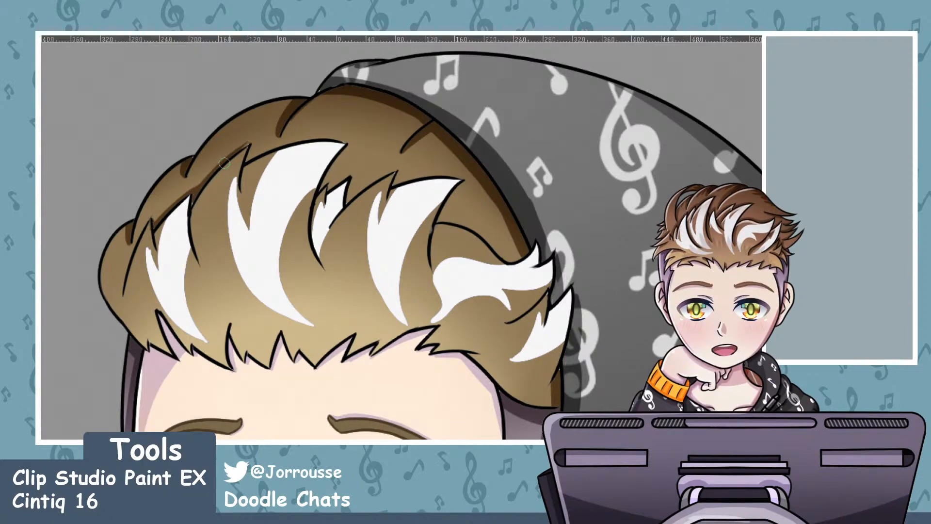
pyautogui.moveTo(247, 159)
pyautogui.mouseDown()
pyautogui.moveTo(338, 123)
pyautogui.moveTo(290, 141)
pyautogui.moveTo(349, 151)
pyautogui.moveTo(320, 138)
pyautogui.moveTo(247, 157)
pyautogui.moveTo(291, 148)
pyautogui.mouseUp()
pyautogui.hotkey('ctrl', 'z')
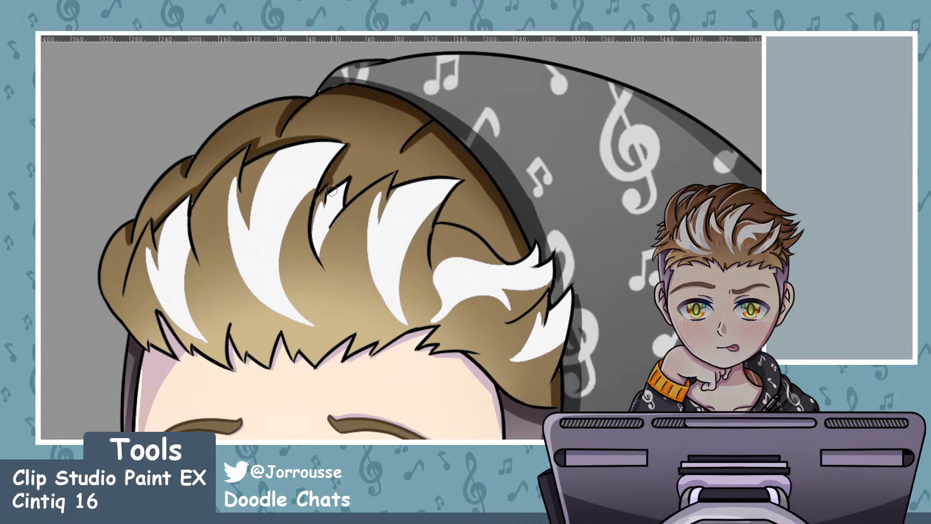
pyautogui.moveTo(344, 201); pyautogui.dragTo(416, 164)
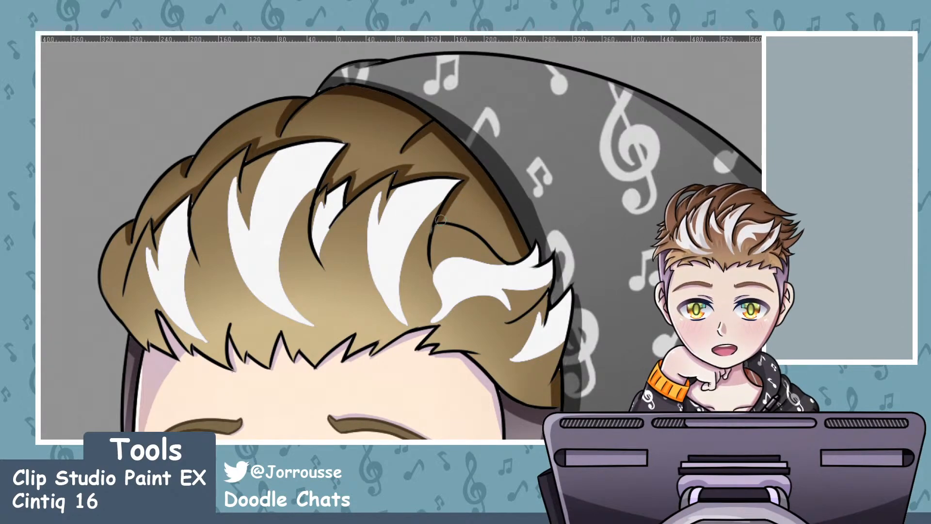
pyautogui.moveTo(439, 222)
pyautogui.mouseDown()
pyautogui.moveTo(480, 230)
pyautogui.moveTo(500, 253)
pyautogui.moveTo(522, 253)
pyautogui.mouseUp()
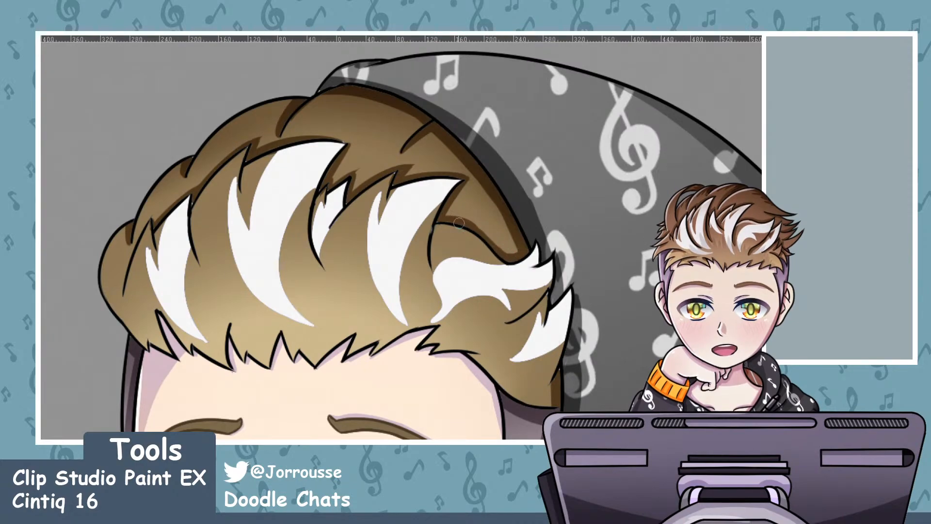
# Repaint the dark-brown shadow behind the lock above the rightmost white streak, near the hood's edge
pyautogui.hotkey('ctrl', 'z')
pyautogui.moveTo(464, 223); pyautogui.dragTo(505, 252)
pyautogui.moveTo(474, 224); pyautogui.dragTo(508, 252)
pyautogui.scroll(-4, 317, 219)
pyautogui.scroll(-2, 224, 220)
pyautogui.scroll(2, 202, 247)
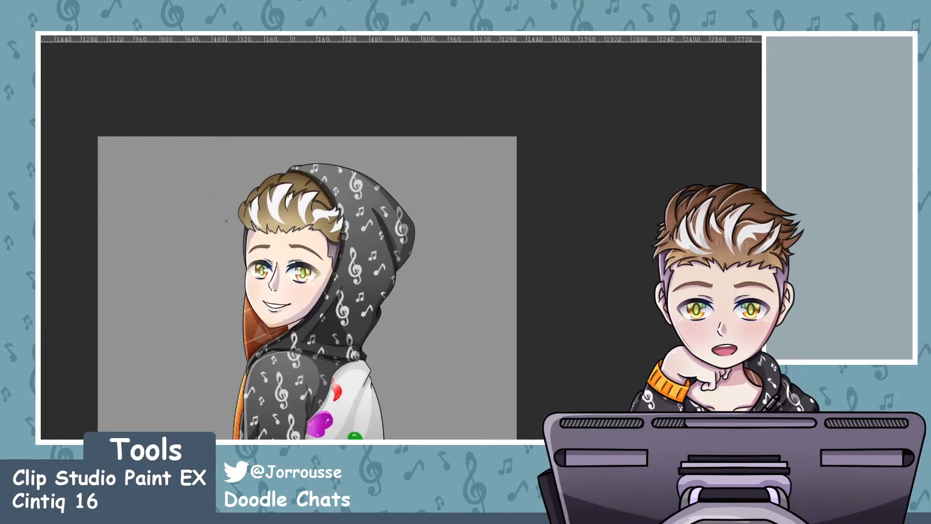
pyautogui.scroll(1, 293, 171)
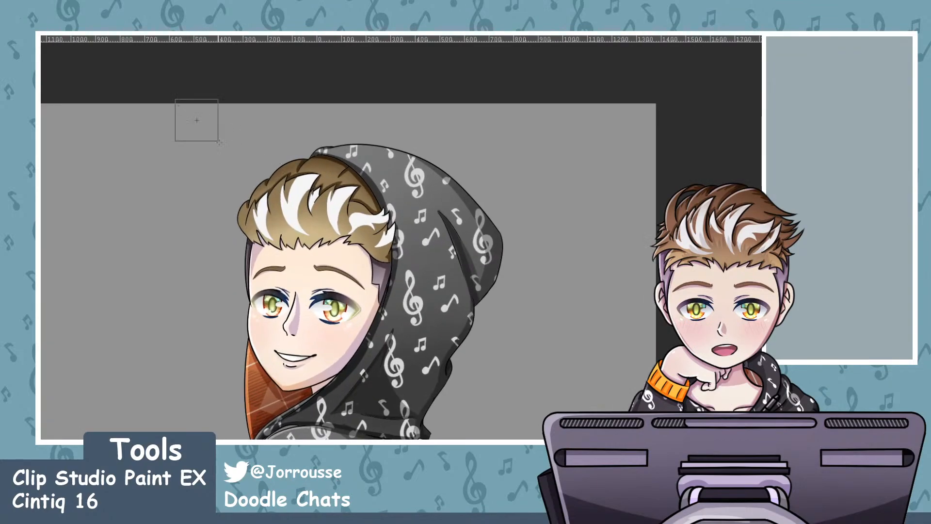
pyautogui.moveTo(176, 103); pyautogui.dragTo(440, 278)
pyautogui.hotkey('ctrl', 'd')
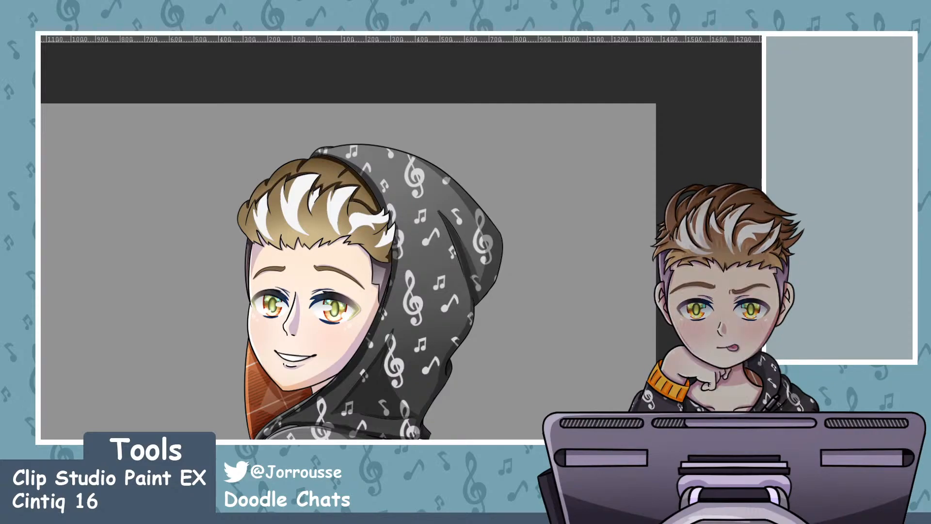
pyautogui.hotkey('ctrl', 'z')
# Paint short tapered dark-brown strand strokes across the upper hair, from the crown along the hood's edge and the hair's outer edge
pyautogui.moveTo(355, 250); pyautogui.dragTo(425, 267)
pyautogui.moveTo(375, 202); pyautogui.dragTo(376, 179)
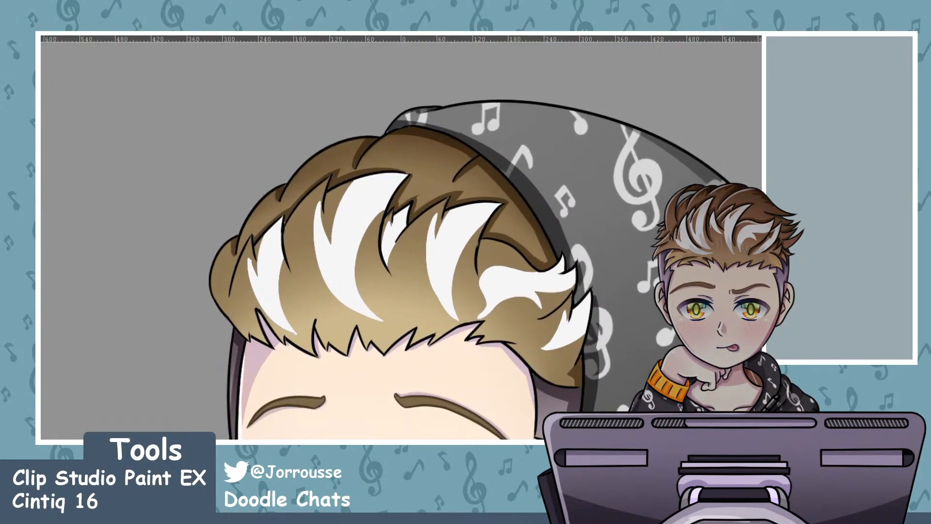
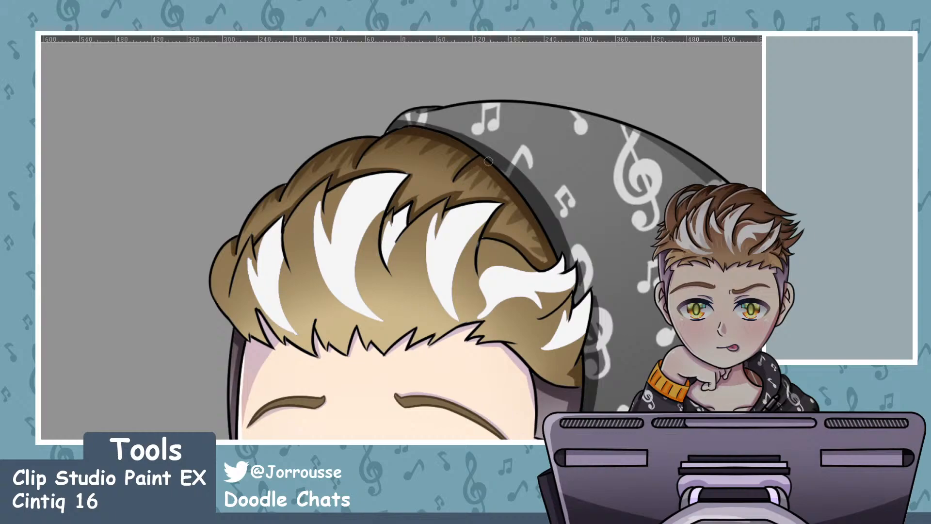
pyautogui.scroll(-6, 440, 209)
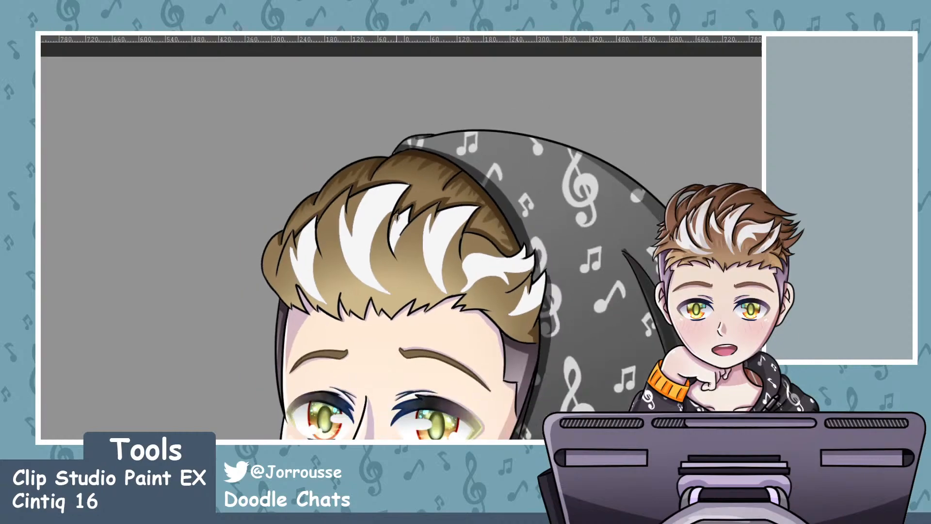
pyautogui.scroll(6, 415, 238)
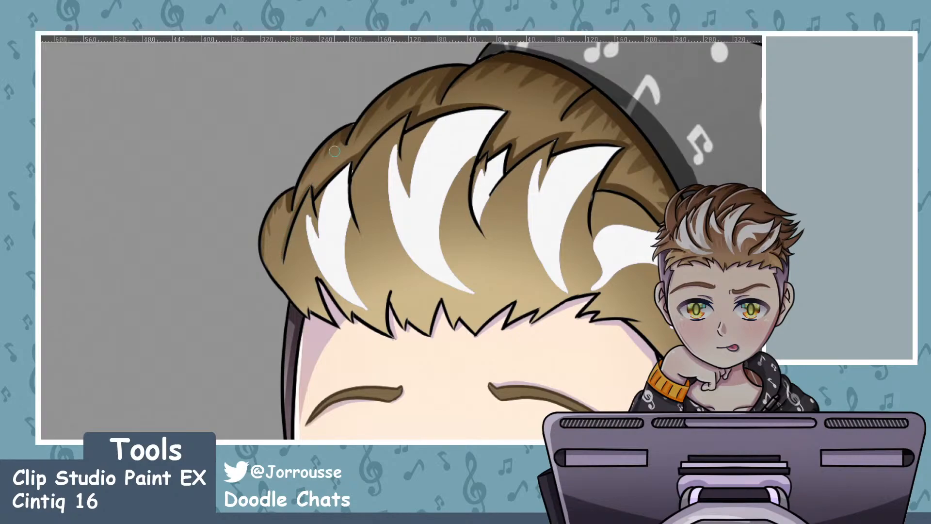
# Examine the hair's strand shading up close and against the whole hooded figure
pyautogui.scroll(-10, 335, 151)
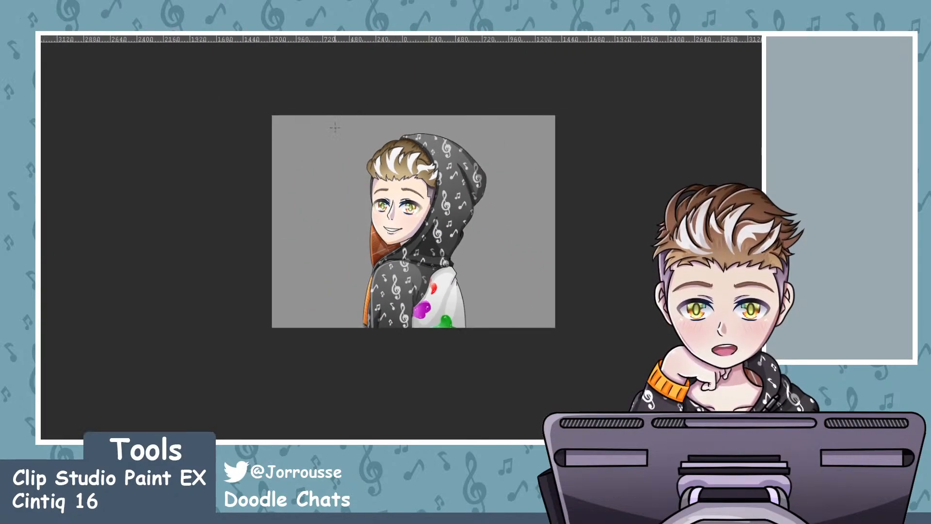
pyautogui.scroll(8, 333, 125)
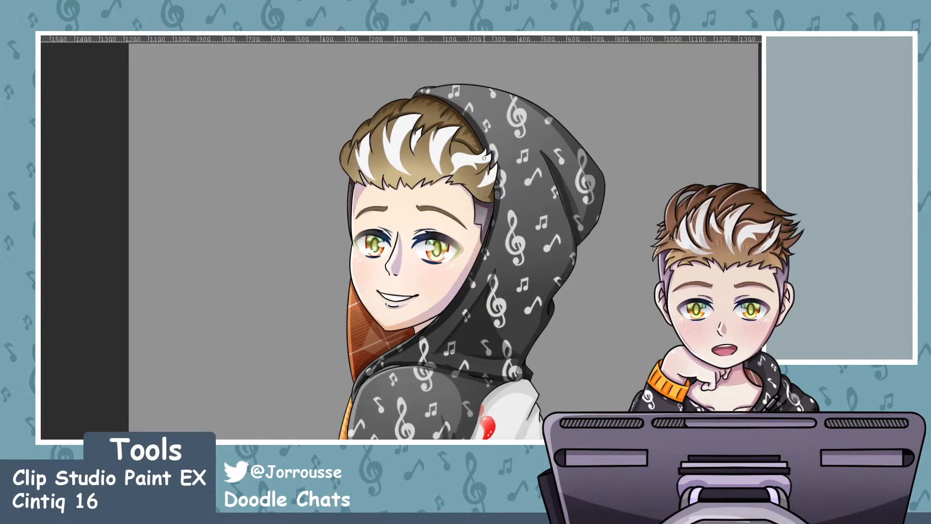
pyautogui.scroll(-3, 484, 159)
pyautogui.scroll(2, 484, 158)
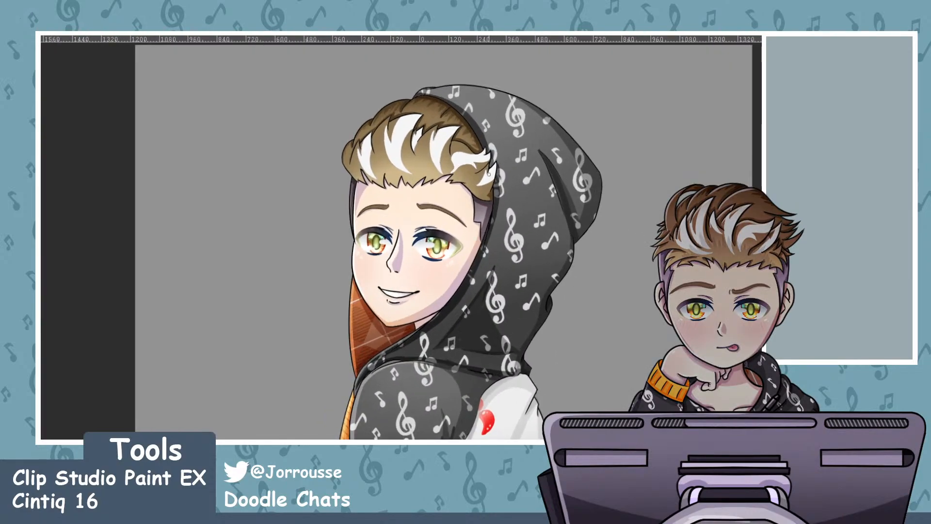
pyautogui.scroll(2, 458, 129)
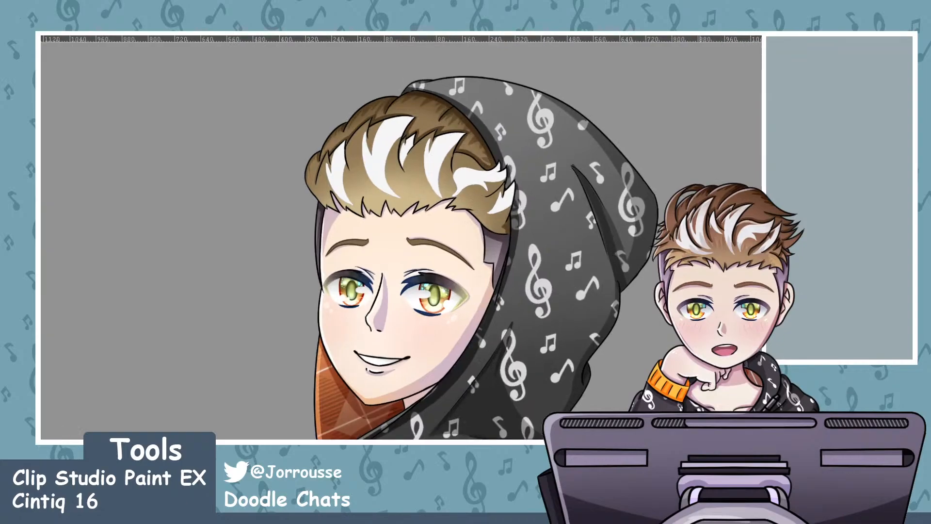
pyautogui.scroll(-5, 407, 104)
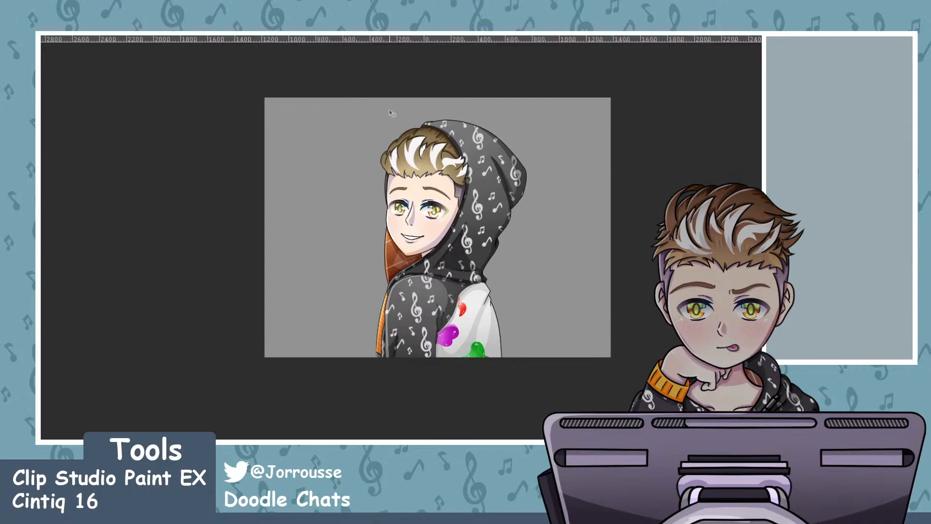
pyautogui.scroll(2, 392, 114)
pyautogui.scroll(-2, 462, 126)
pyautogui.scroll(3, 443, 144)
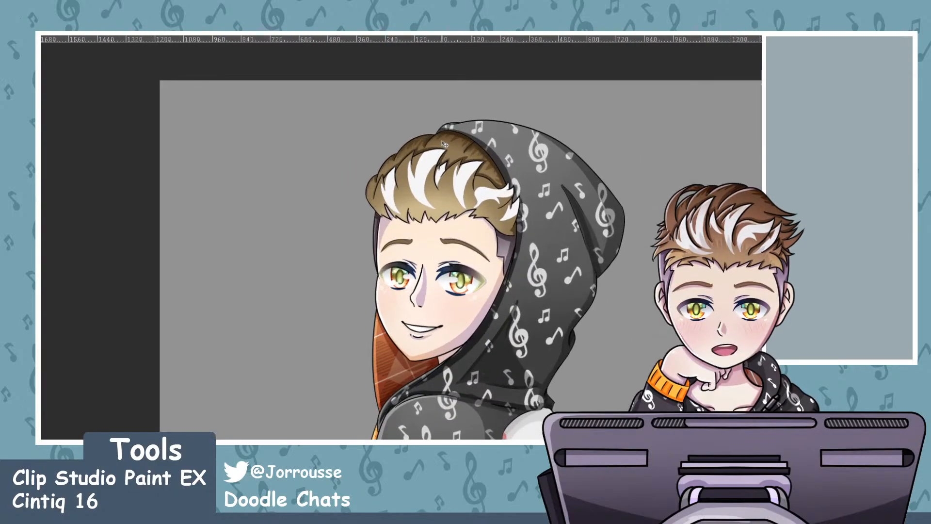
pyautogui.scroll(4, 444, 144)
pyautogui.scroll(2, 371, 120)
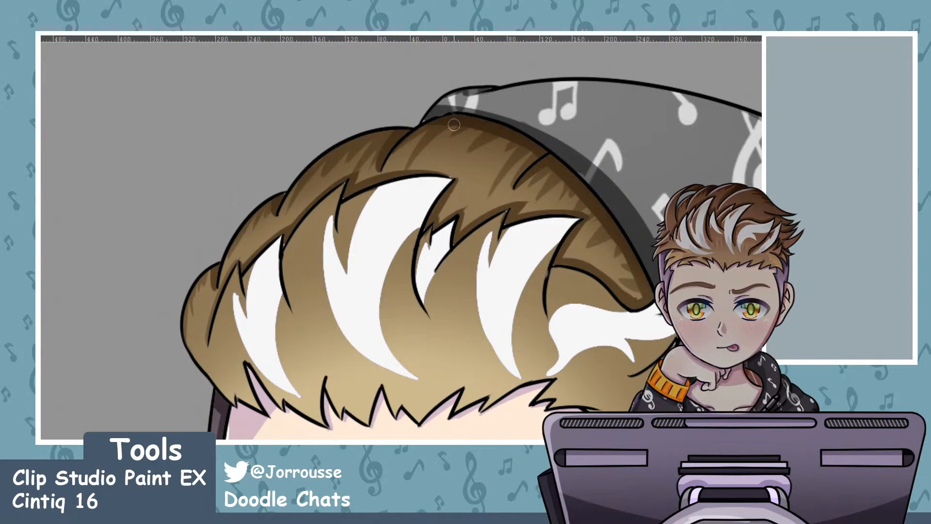
pyautogui.scroll(-4, 434, 135)
pyautogui.scroll(-5, 433, 135)
pyautogui.scroll(1, 478, 223)
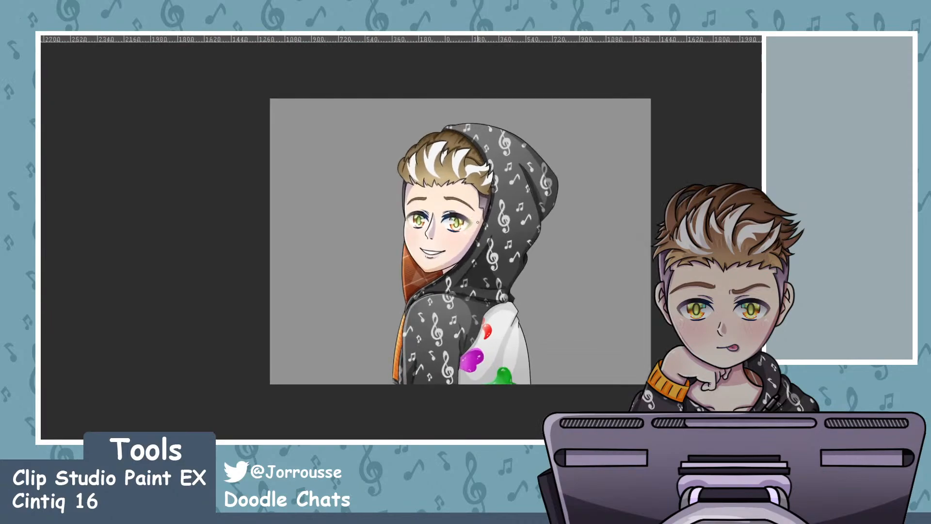
pyautogui.scroll(1, 478, 222)
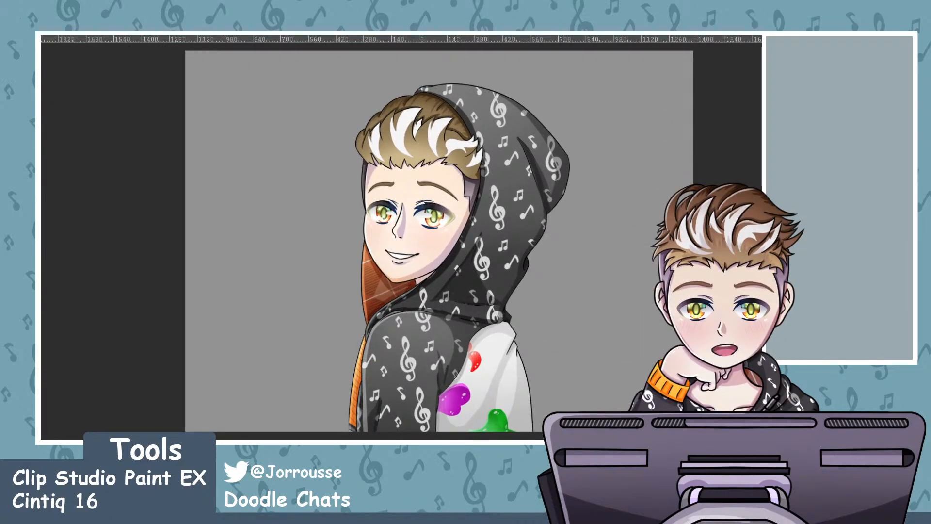
pyautogui.scroll(3, 371, 100)
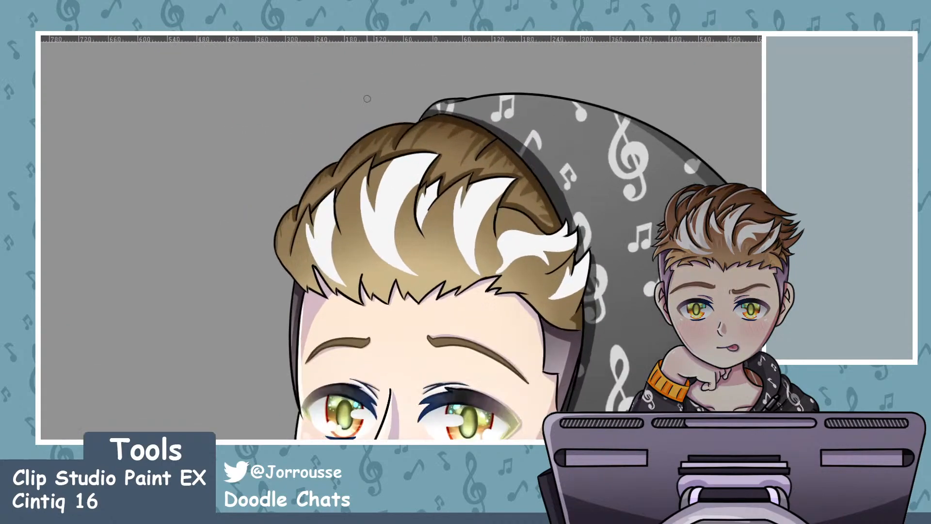
# Sketch thin grey zigzag strand guides over the lower fringe, from its left end across the first two large white streaks to the centre
pyautogui.scroll(1, 371, 100)
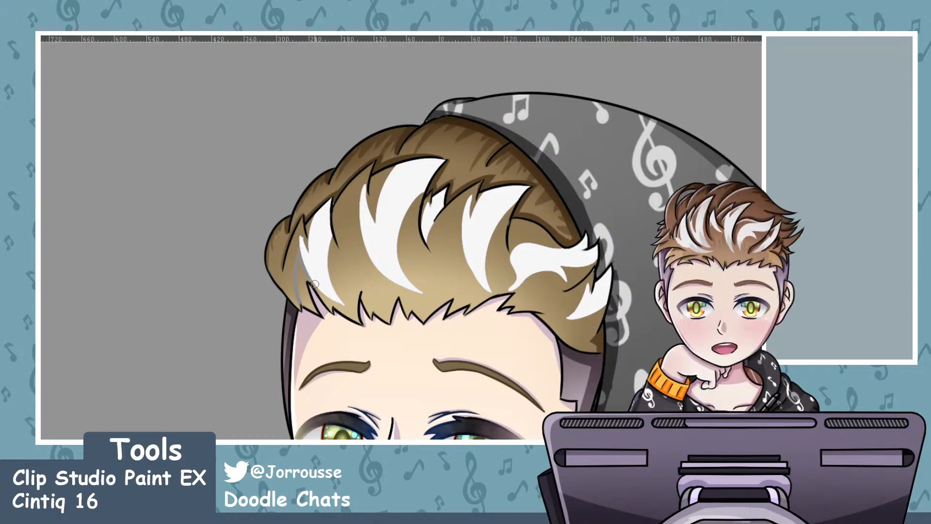
pyautogui.moveTo(341, 298)
pyautogui.mouseDown()
pyautogui.moveTo(375, 229)
pyautogui.moveTo(359, 256)
pyautogui.moveTo(367, 295)
pyautogui.moveTo(376, 265)
pyautogui.mouseUp()
pyautogui.moveTo(381, 269); pyautogui.dragTo(388, 295)
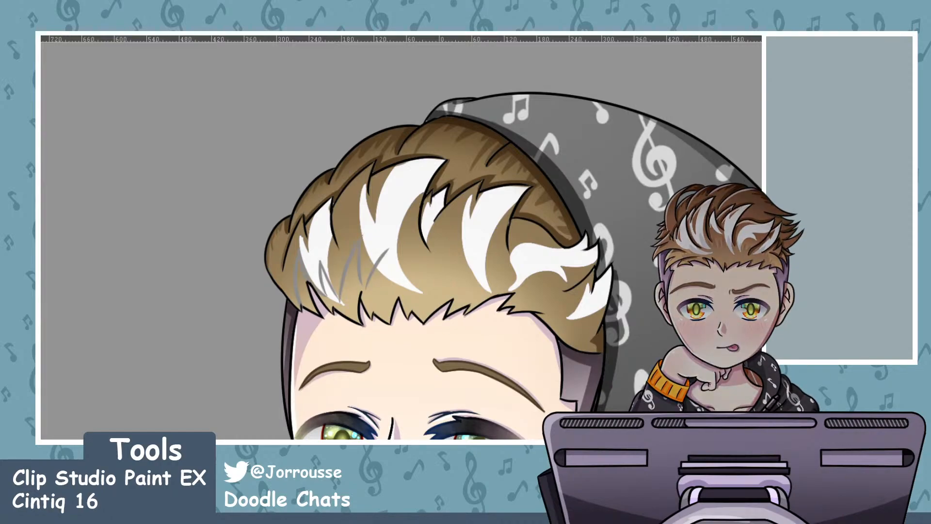
pyautogui.moveTo(389, 251); pyautogui.dragTo(386, 299)
pyautogui.hotkey('ctrl', 'z')
pyautogui.moveTo(388, 250)
pyautogui.mouseDown()
pyautogui.moveTo(398, 302)
pyautogui.moveTo(404, 272)
pyautogui.mouseUp()
pyautogui.moveTo(403, 273)
pyautogui.mouseDown()
pyautogui.moveTo(435, 301)
pyautogui.moveTo(416, 293)
pyautogui.moveTo(431, 265)
pyautogui.moveTo(434, 299)
pyautogui.mouseUp()
pyautogui.moveTo(438, 296)
pyautogui.mouseDown()
pyautogui.moveTo(442, 273)
pyautogui.moveTo(458, 242)
pyautogui.mouseUp()
pyautogui.moveTo(432, 289)
pyautogui.mouseDown()
pyautogui.moveTo(480, 228)
pyautogui.moveTo(466, 296)
pyautogui.moveTo(502, 297)
pyautogui.moveTo(486, 291)
pyautogui.moveTo(495, 273)
pyautogui.mouseUp()
pyautogui.hotkey('ctrl', 'z')
pyautogui.hotkey('ctrl', 'z')
# Extend the grey strand guides over the right part of the fringe, across the rightmost white streaks toward the sideburn
pyautogui.moveTo(499, 271)
pyautogui.mouseDown()
pyautogui.moveTo(518, 300)
pyautogui.moveTo(546, 250)
pyautogui.moveTo(533, 300)
pyautogui.moveTo(548, 316)
pyautogui.moveTo(598, 289)
pyautogui.mouseUp()
pyautogui.hotkey('ctrl', 'z')
pyautogui.moveTo(545, 313)
pyautogui.mouseDown()
pyautogui.moveTo(578, 296)
pyautogui.moveTo(565, 323)
pyautogui.moveTo(543, 312)
pyautogui.moveTo(572, 301)
pyautogui.moveTo(559, 324)
pyautogui.mouseUp()
pyautogui.hotkey('ctrl', 'z')
pyautogui.hotkey('ctrl', 'z')
pyautogui.moveTo(559, 324)
pyautogui.mouseDown()
pyautogui.moveTo(591, 307)
pyautogui.moveTo(573, 342)
pyautogui.moveTo(587, 315)
pyautogui.mouseUp()
pyautogui.hotkey('ctrl', 'z')
pyautogui.hotkey('ctrl', 'z')
pyautogui.moveTo(580, 319)
pyautogui.mouseDown()
pyautogui.moveTo(568, 337)
pyautogui.moveTo(576, 318)
pyautogui.mouseUp()
pyautogui.hotkey('ctrl', 'z')
pyautogui.hotkey('ctrl', 'z')
pyautogui.moveTo(575, 318); pyautogui.dragTo(565, 336)
pyautogui.moveTo(565, 335); pyautogui.dragTo(583, 331)
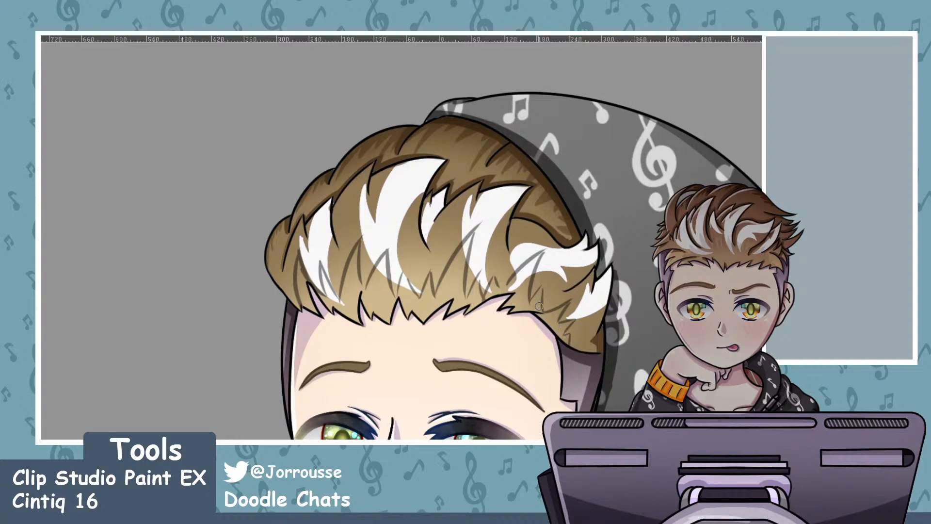
# Fill spiky translucent grey shadows between the guides over the left part of the lower fringe
pyautogui.scroll(-4, 516, 251)
pyautogui.scroll(6, 427, 257)
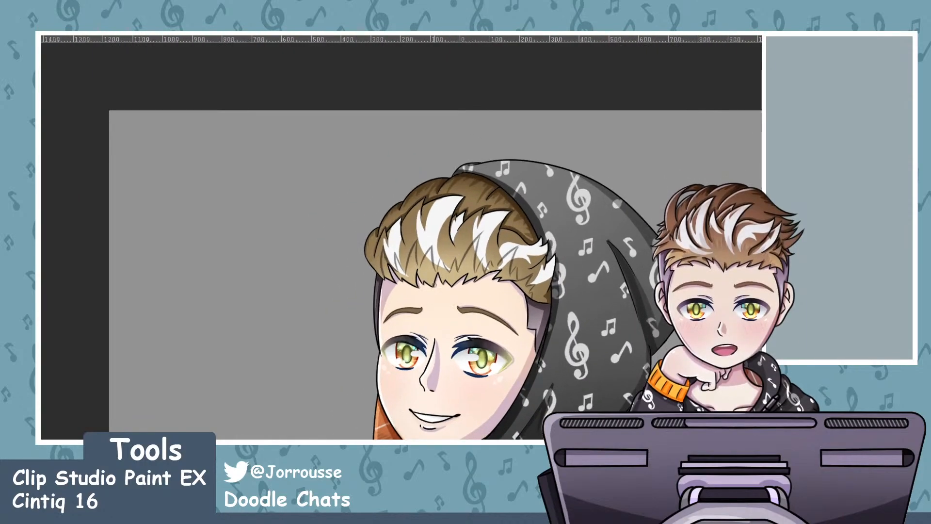
pyautogui.moveTo(302, 202)
pyautogui.mouseDown()
pyautogui.moveTo(316, 292)
pyautogui.moveTo(315, 241)
pyautogui.moveTo(329, 289)
pyautogui.moveTo(348, 293)
pyautogui.mouseUp()
pyautogui.moveTo(338, 223)
pyautogui.mouseDown()
pyautogui.moveTo(371, 290)
pyautogui.moveTo(340, 264)
pyautogui.moveTo(360, 287)
pyautogui.moveTo(370, 276)
pyautogui.mouseUp()
pyautogui.moveTo(395, 184); pyautogui.dragTo(371, 276)
pyautogui.moveTo(382, 212)
pyautogui.mouseDown()
pyautogui.moveTo(392, 296)
pyautogui.moveTo(387, 220)
pyautogui.moveTo(399, 261)
pyautogui.moveTo(377, 241)
pyautogui.moveTo(388, 278)
pyautogui.mouseUp()
pyautogui.moveTo(428, 202)
pyautogui.mouseDown()
pyautogui.moveTo(402, 262)
pyautogui.moveTo(410, 273)
pyautogui.moveTo(420, 228)
pyautogui.moveTo(439, 270)
pyautogui.moveTo(430, 214)
pyautogui.moveTo(450, 290)
pyautogui.mouseUp()
pyautogui.moveTo(450, 291)
pyautogui.mouseDown()
pyautogui.moveTo(420, 268)
pyautogui.moveTo(402, 284)
pyautogui.moveTo(409, 270)
pyautogui.moveTo(434, 293)
pyautogui.mouseUp()
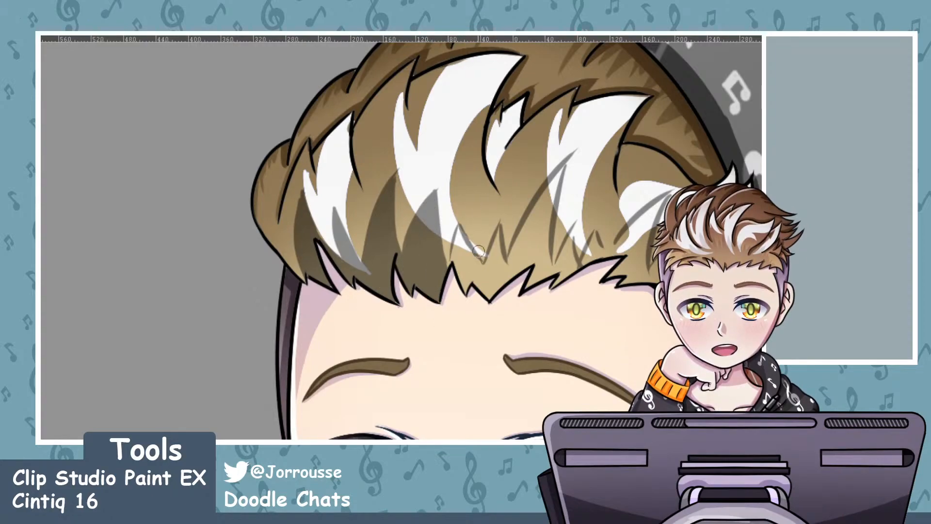
# Continue the spiky grey shadow through the centre of the fringe, down to the tips above the forehead
pyautogui.moveTo(461, 280)
pyautogui.mouseDown()
pyautogui.moveTo(460, 242)
pyautogui.moveTo(452, 267)
pyautogui.moveTo(465, 250)
pyautogui.moveTo(466, 287)
pyautogui.mouseUp()
pyautogui.hotkey('ctrl', 'z')
pyautogui.moveTo(459, 230); pyautogui.dragTo(454, 265)
pyautogui.moveTo(460, 230)
pyautogui.mouseDown()
pyautogui.moveTo(448, 264)
pyautogui.moveTo(458, 256)
pyautogui.moveTo(469, 283)
pyautogui.mouseUp()
pyautogui.moveTo(468, 243); pyautogui.dragTo(479, 290)
pyautogui.hotkey('ctrl', 'z')
pyautogui.moveTo(469, 247); pyautogui.dragTo(469, 263)
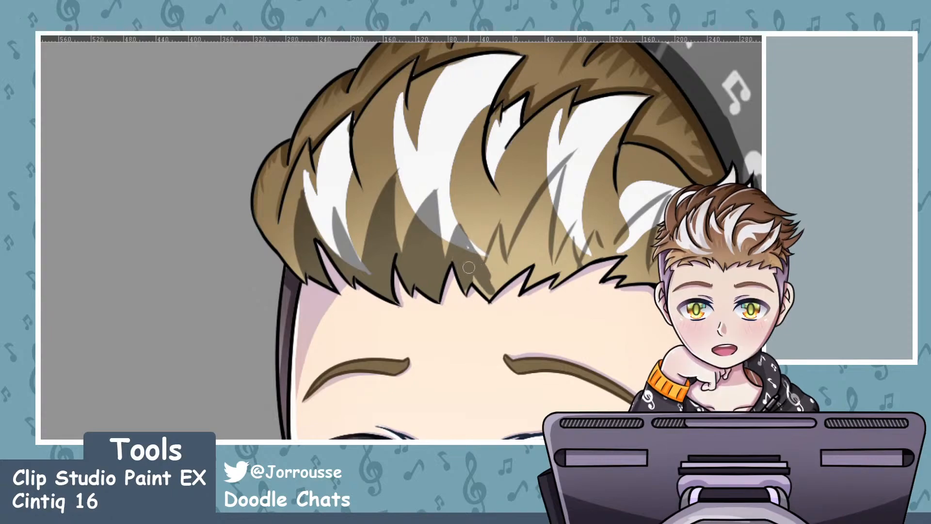
pyautogui.moveTo(498, 234)
pyautogui.mouseDown()
pyautogui.moveTo(487, 309)
pyautogui.moveTo(501, 243)
pyautogui.moveTo(505, 278)
pyautogui.mouseUp()
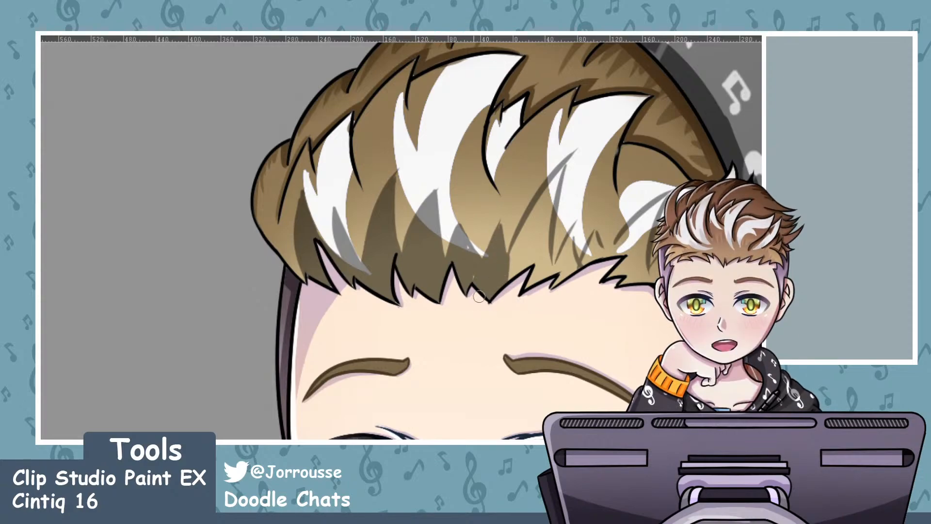
pyautogui.moveTo(566, 166)
pyautogui.mouseDown()
pyautogui.moveTo(508, 273)
pyautogui.moveTo(528, 234)
pyautogui.moveTo(523, 266)
pyautogui.mouseUp()
pyautogui.hotkey('ctrl', 'z')
pyautogui.hotkey('ctrl', 'z')
pyautogui.moveTo(577, 151); pyautogui.dragTo(544, 219)
pyautogui.hotkey('ctrl', 'z')
pyautogui.moveTo(576, 153); pyautogui.dragTo(553, 210)
pyautogui.hotkey('ctrl', 'z')
# Fill the spiky grey shadow from the tall spike beside the third large white streak to the fringe's right end
pyautogui.moveTo(567, 169); pyautogui.dragTo(542, 272)
pyautogui.moveTo(551, 206); pyautogui.dragTo(534, 282)
pyautogui.moveTo(548, 235); pyautogui.dragTo(534, 294)
pyautogui.moveTo(549, 254)
pyautogui.mouseDown()
pyautogui.moveTo(538, 293)
pyautogui.moveTo(524, 244)
pyautogui.moveTo(503, 279)
pyautogui.moveTo(541, 191)
pyautogui.moveTo(562, 169)
pyautogui.moveTo(515, 248)
pyautogui.moveTo(504, 288)
pyautogui.moveTo(531, 242)
pyautogui.moveTo(526, 263)
pyautogui.mouseUp()
pyautogui.hotkey('ctrl', 'z')
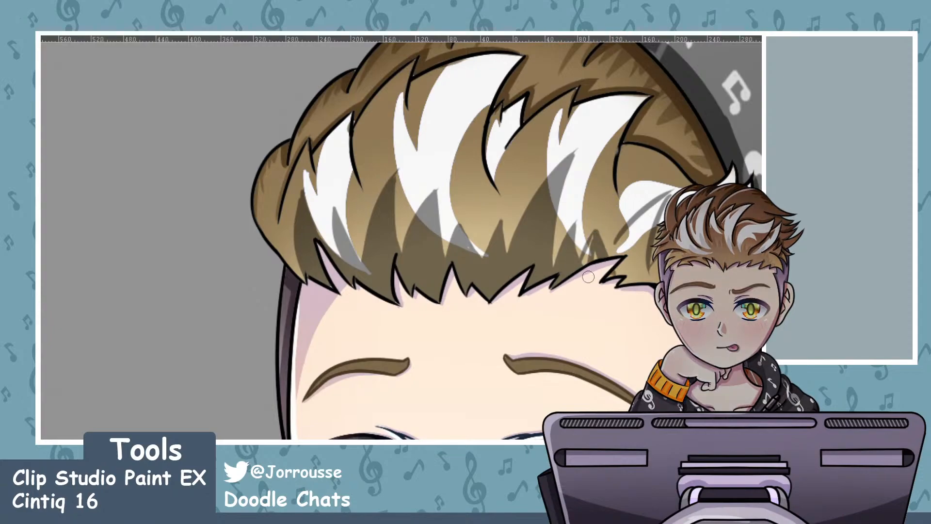
pyautogui.hotkey('ctrl', 'z')
pyautogui.moveTo(596, 236); pyautogui.dragTo(585, 267)
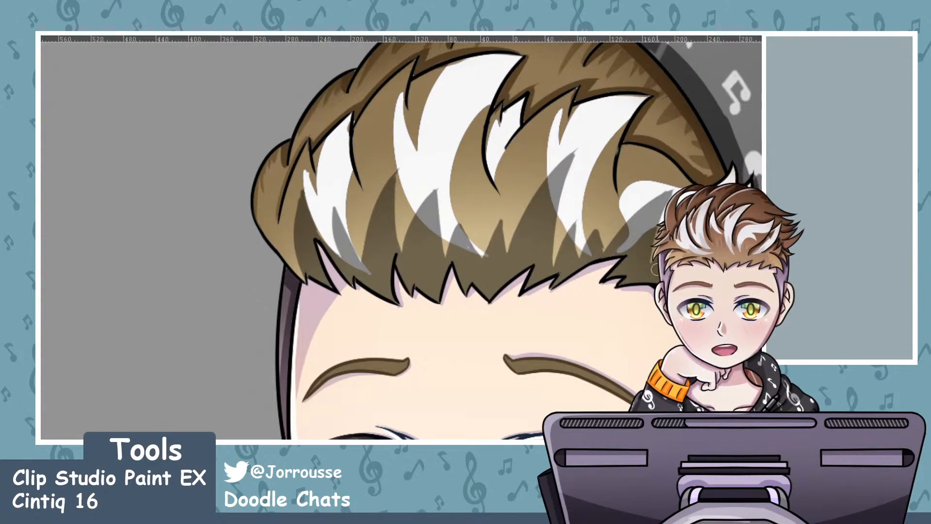
# Lighten the spiky fringe shadow so that the white streaks and the blonde gradient show through more
pyautogui.scroll(-7, 429, 179)
pyautogui.scroll(2, 447, 179)
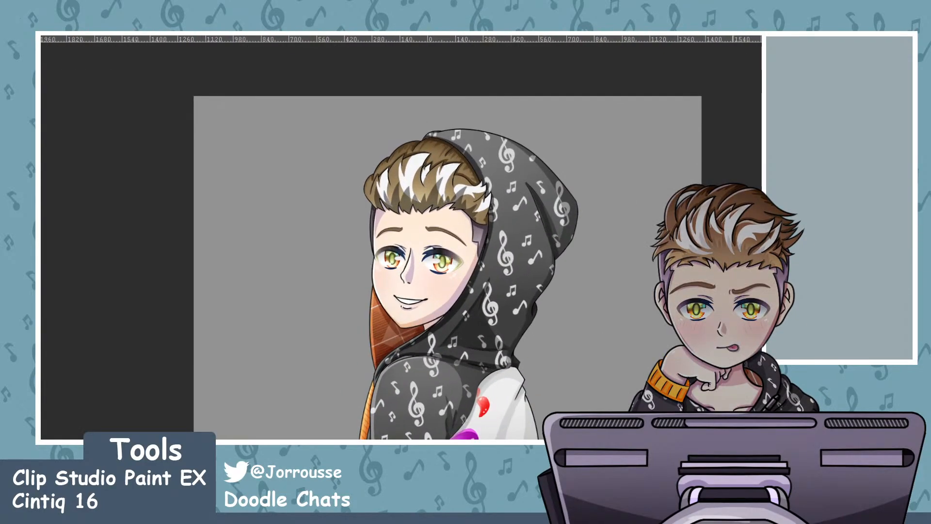
pyautogui.scroll(-2, 542, 207)
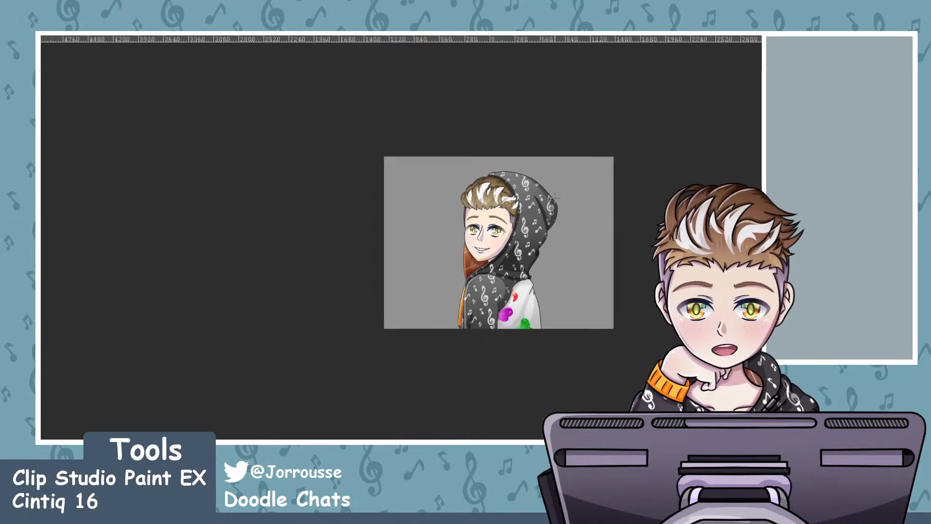
pyautogui.scroll(2, 499, 203)
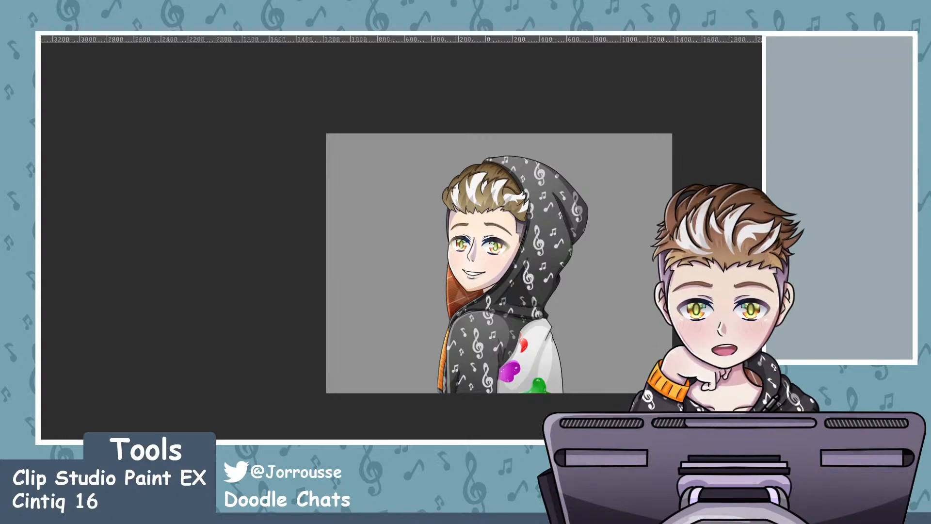
pyautogui.scroll(8, 473, 193)
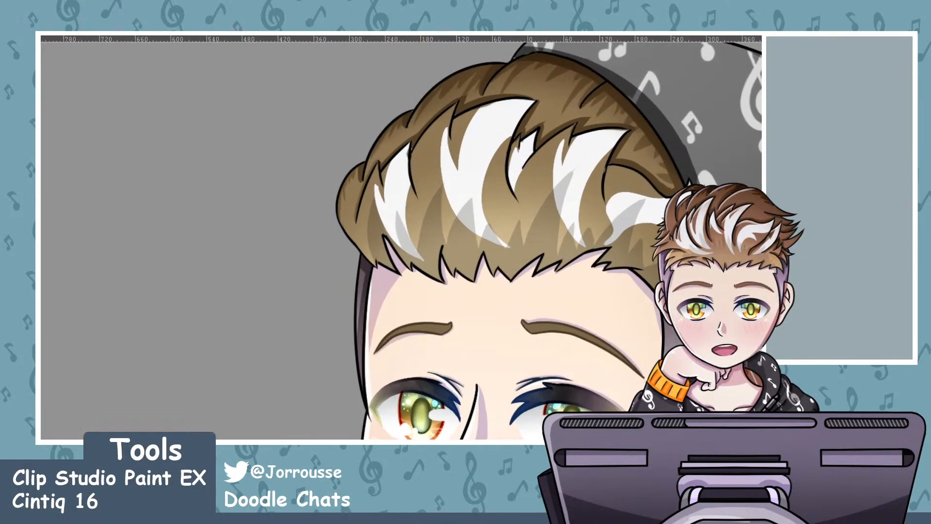
pyautogui.scroll(3, 429, 140)
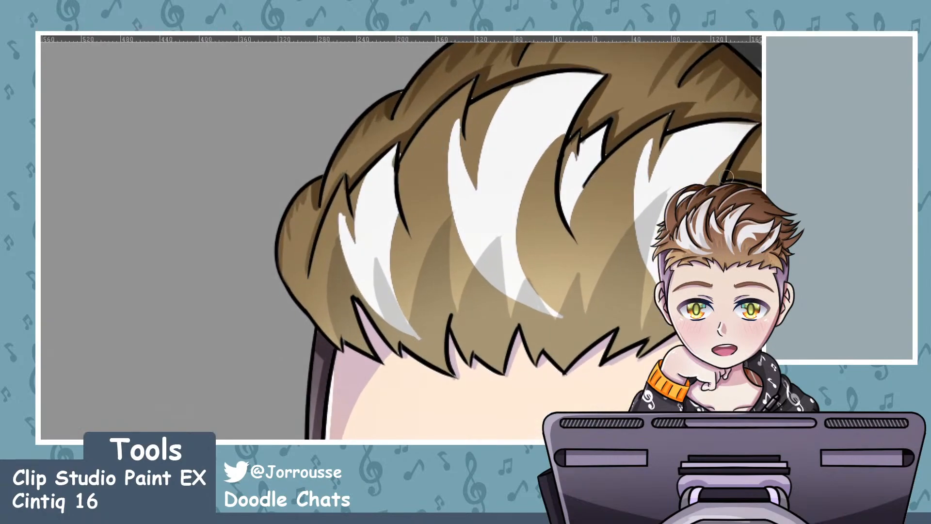
# Paint translucent grey shadows under the outline at the first white streak's upper edge and along the upper edge of the neighbouring brown lock
pyautogui.moveTo(355, 212); pyautogui.dragTo(370, 173)
pyautogui.scroll(2, 383, 165)
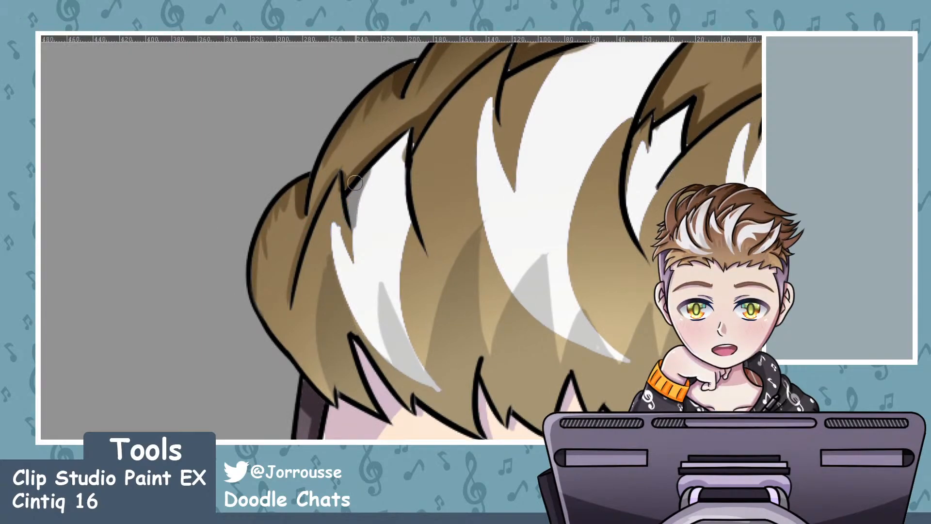
pyautogui.moveTo(430, 248); pyautogui.dragTo(507, 66)
pyautogui.hotkey('ctrl', 'z')
pyautogui.moveTo(423, 243)
pyautogui.mouseDown()
pyautogui.moveTo(438, 127)
pyautogui.moveTo(475, 88)
pyautogui.mouseUp()
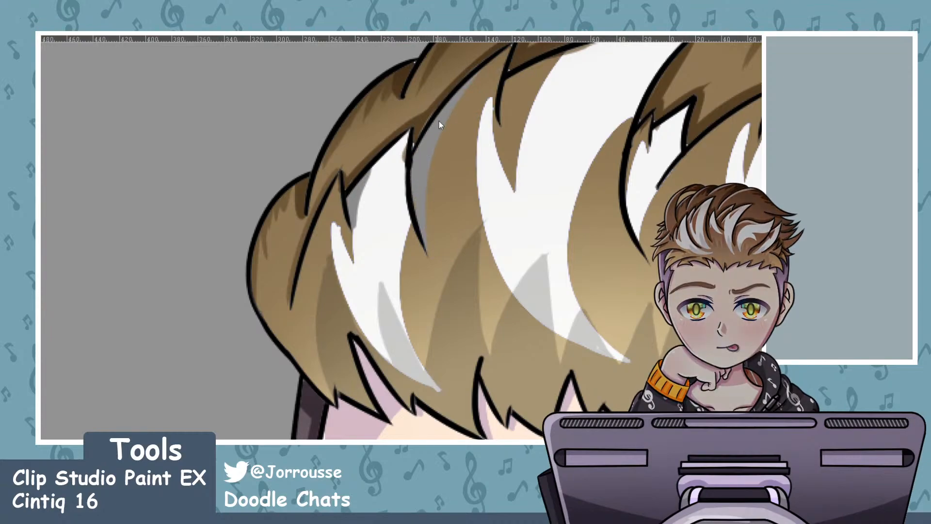
pyautogui.scroll(-4, 357, 238)
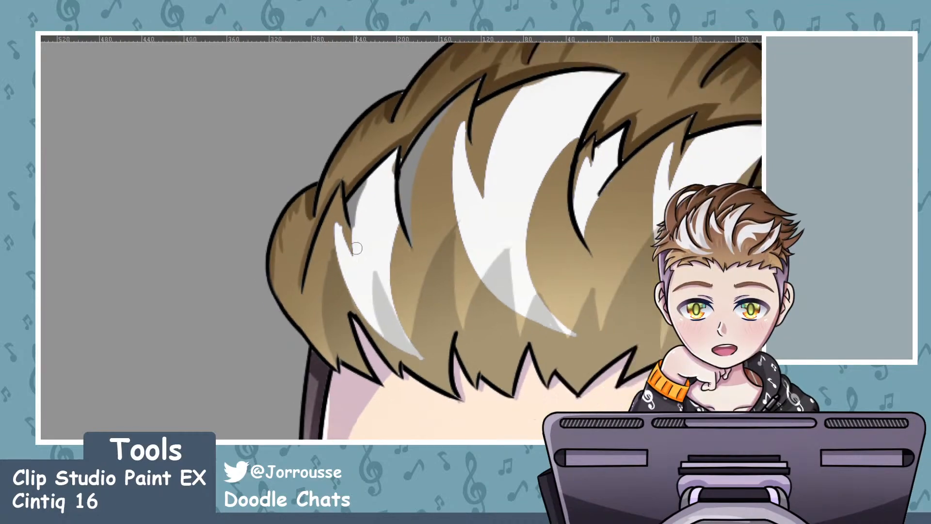
# Add short shadow spikes below the second fringe lock's upper edge and a grey shadow under the outline above the largest white streak
pyautogui.scroll(3, 385, 232)
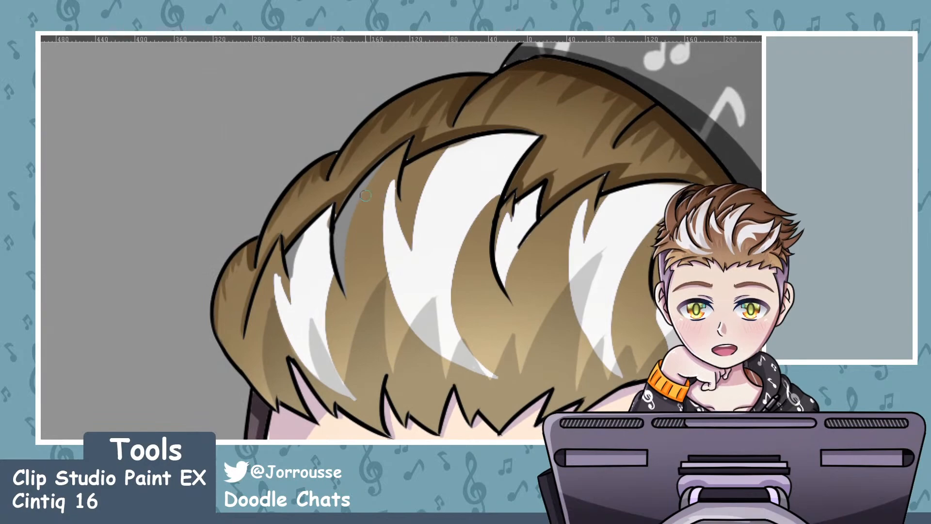
pyautogui.moveTo(355, 210); pyautogui.dragTo(399, 144)
pyautogui.moveTo(361, 193)
pyautogui.mouseDown()
pyautogui.moveTo(353, 229)
pyautogui.moveTo(385, 161)
pyautogui.moveTo(358, 201)
pyautogui.moveTo(359, 236)
pyautogui.moveTo(390, 153)
pyautogui.mouseUp()
pyautogui.hotkey('ctrl', 'z')
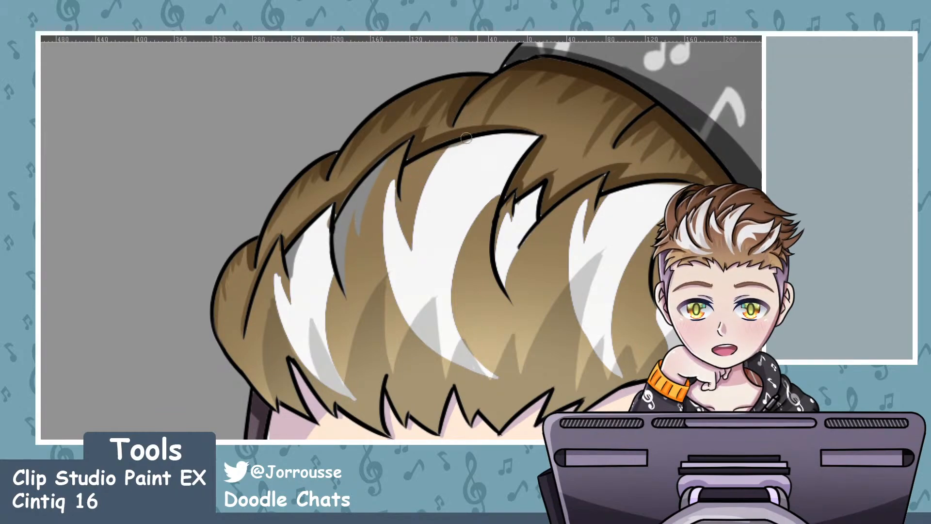
pyautogui.moveTo(404, 190); pyautogui.dragTo(487, 136)
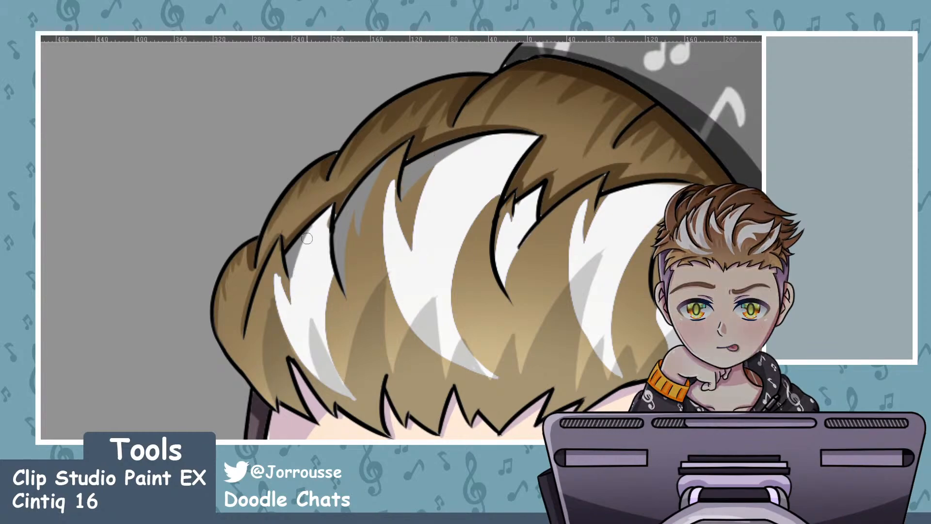
# Shade the edges of the small central white streak and the upper edge of the third large streak in translucent grey
pyautogui.moveTo(505, 203); pyautogui.dragTo(509, 290)
pyautogui.moveTo(504, 221); pyautogui.dragTo(509, 277)
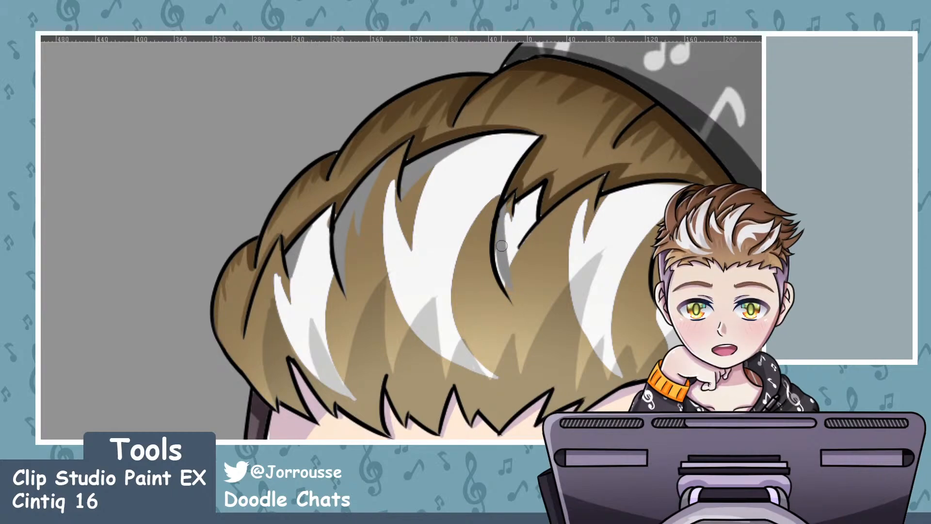
pyautogui.moveTo(502, 238); pyautogui.dragTo(513, 302)
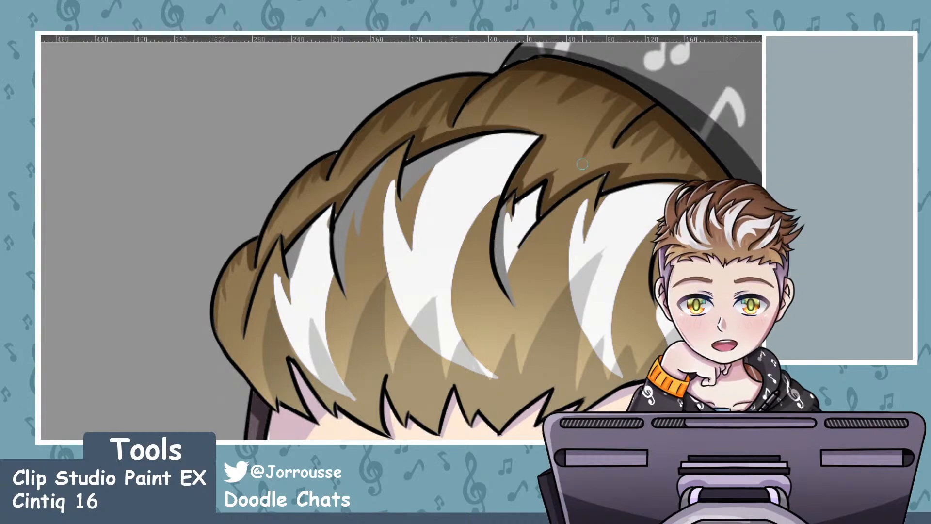
pyautogui.moveTo(518, 244); pyautogui.dragTo(537, 217)
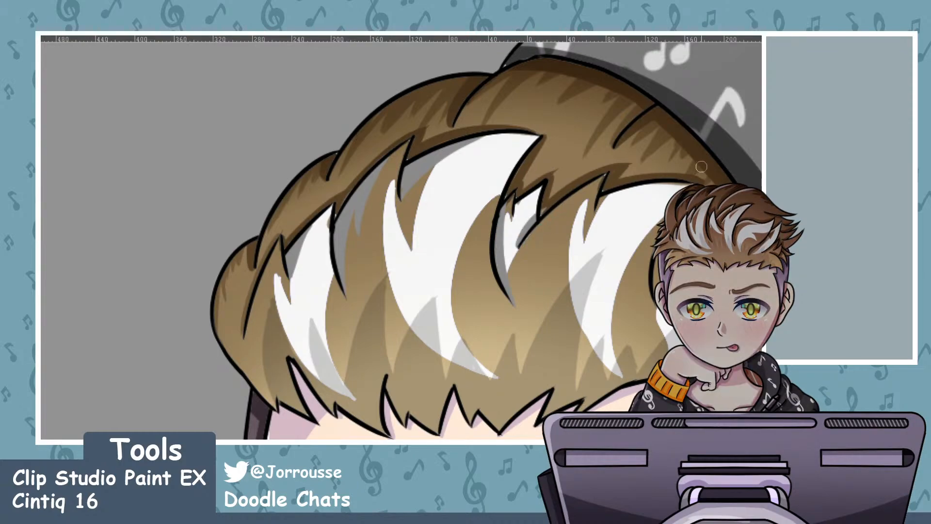
pyautogui.moveTo(599, 201); pyautogui.dragTo(641, 179)
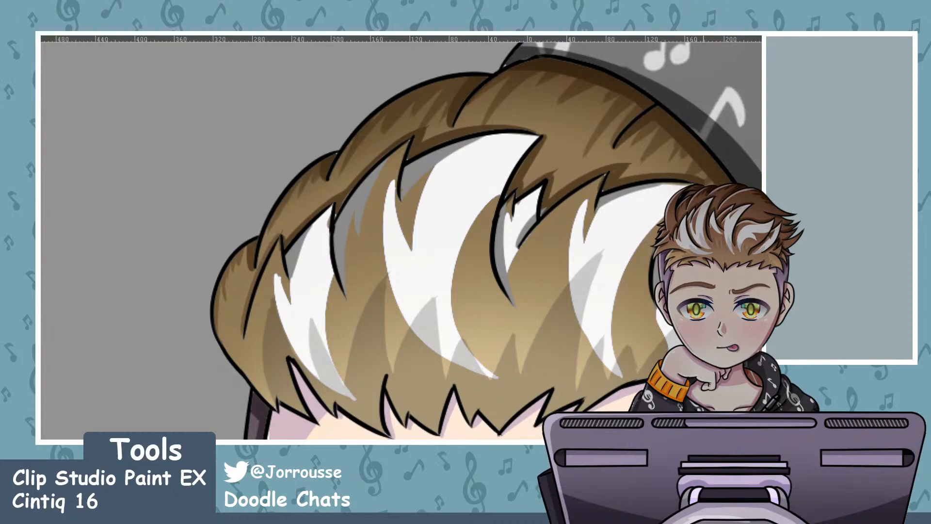
# Paint grey spiky shadows along the strand line and pointed tips at the fringe's right end, beside the hood
pyautogui.scroll(-5, 388, 230)
pyautogui.scroll(6, 558, 233)
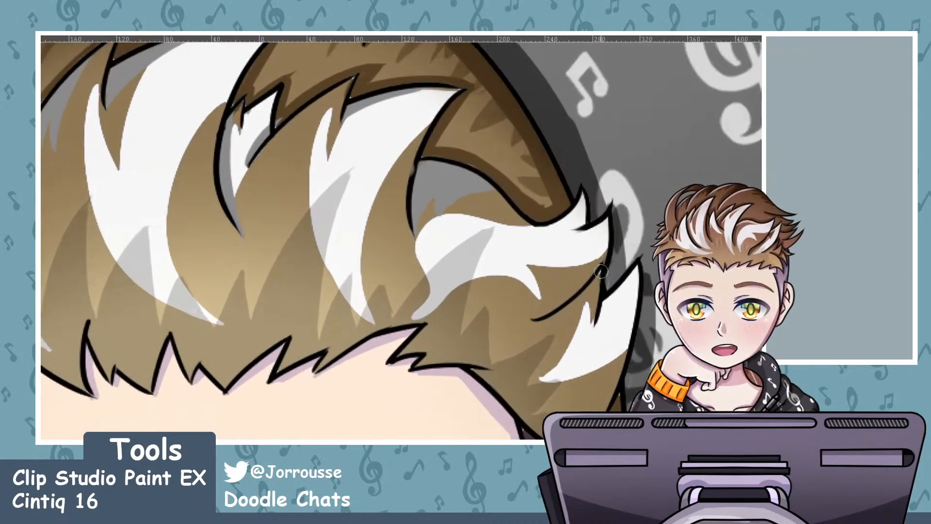
pyautogui.moveTo(536, 315)
pyautogui.mouseDown()
pyautogui.moveTo(567, 292)
pyautogui.moveTo(547, 303)
pyautogui.moveTo(578, 264)
pyautogui.moveTo(568, 297)
pyautogui.moveTo(600, 262)
pyautogui.mouseUp()
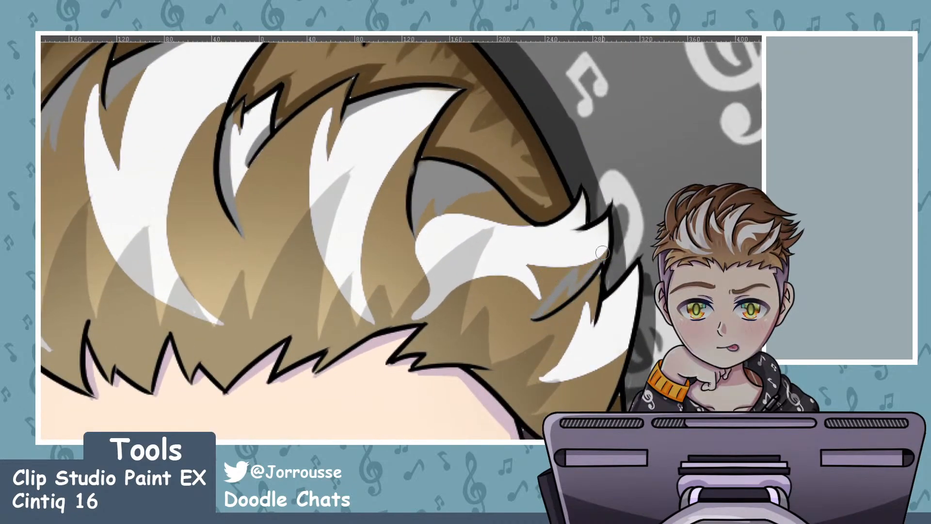
pyautogui.moveTo(573, 291)
pyautogui.mouseDown()
pyautogui.moveTo(607, 238)
pyautogui.moveTo(603, 259)
pyautogui.moveTo(606, 247)
pyautogui.mouseUp()
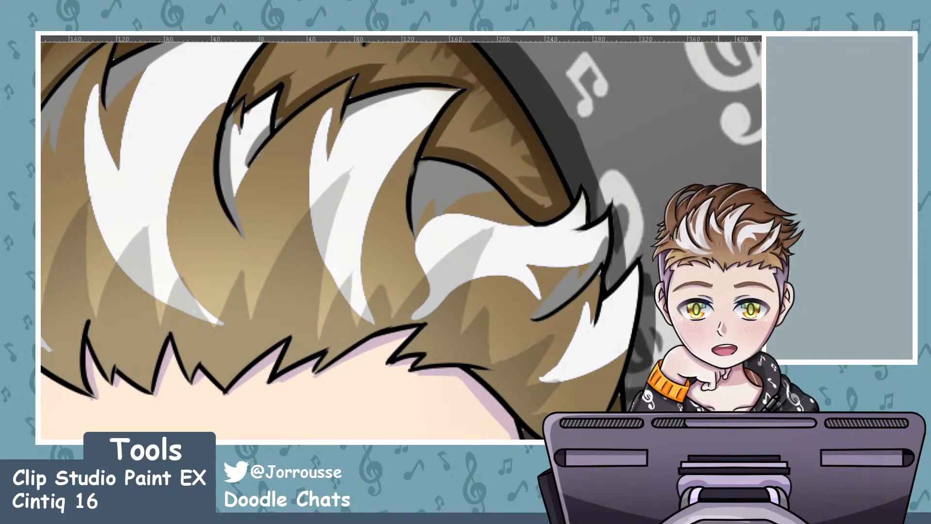
pyautogui.scroll(-3, 566, 293)
pyautogui.scroll(3, 597, 246)
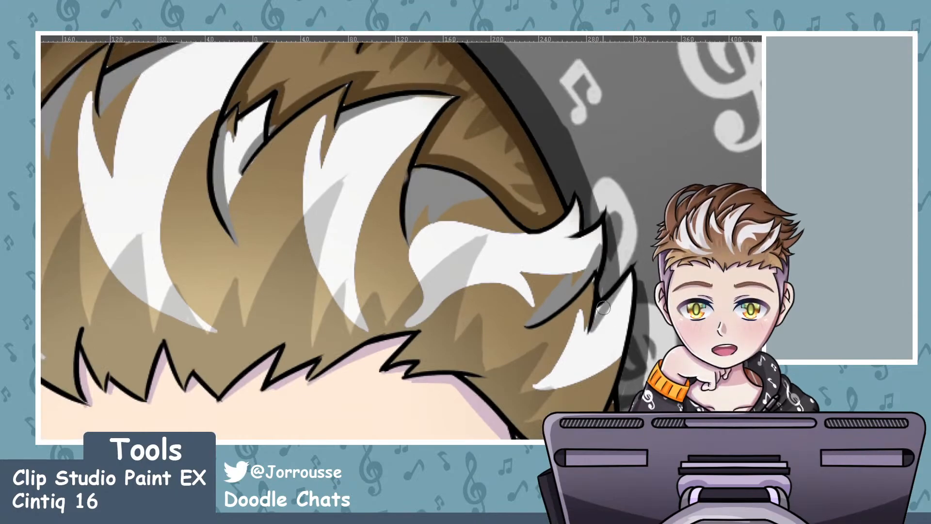
# Blend the grey shadows under the fringe outlines into dark brown over the brown hair, keeping them grey on the white streaks
pyautogui.scroll(-4, 520, 165)
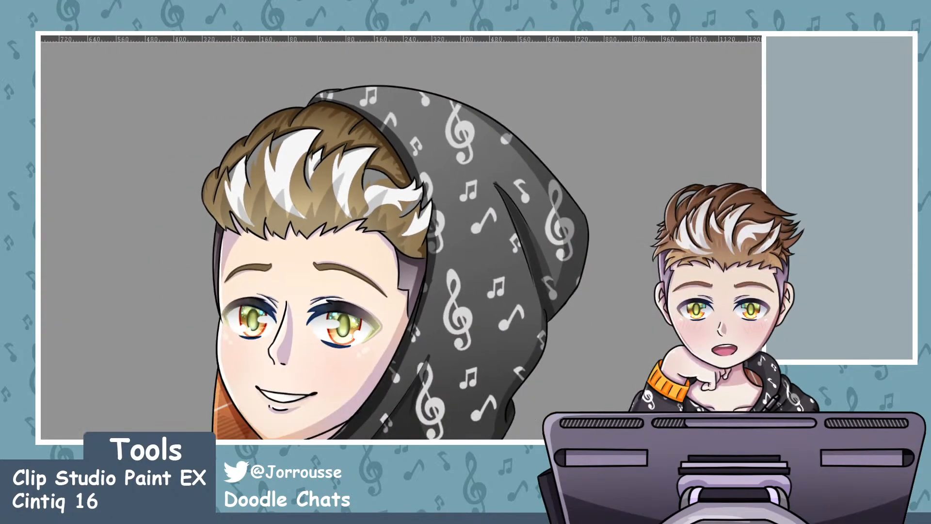
pyautogui.scroll(-3, 374, 164)
pyautogui.scroll(4, 374, 164)
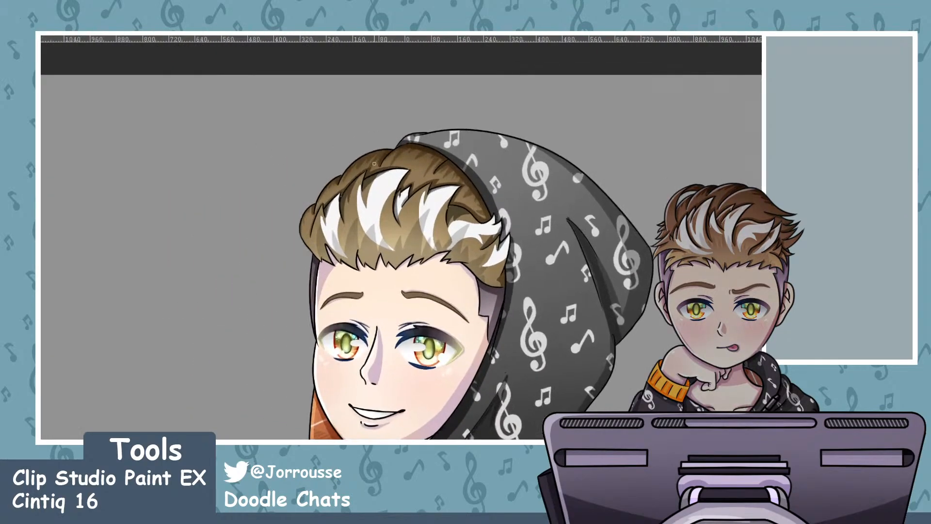
pyautogui.scroll(5, 452, 196)
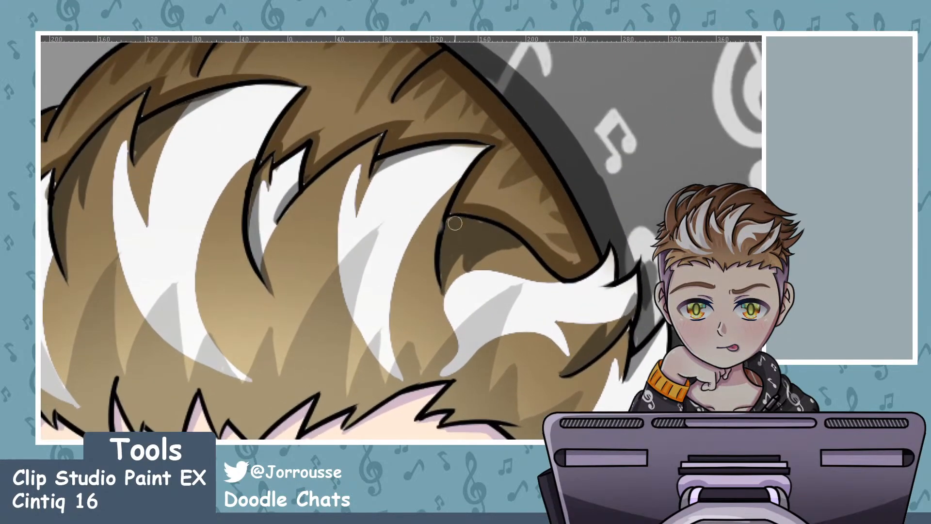
pyautogui.scroll(2, 495, 230)
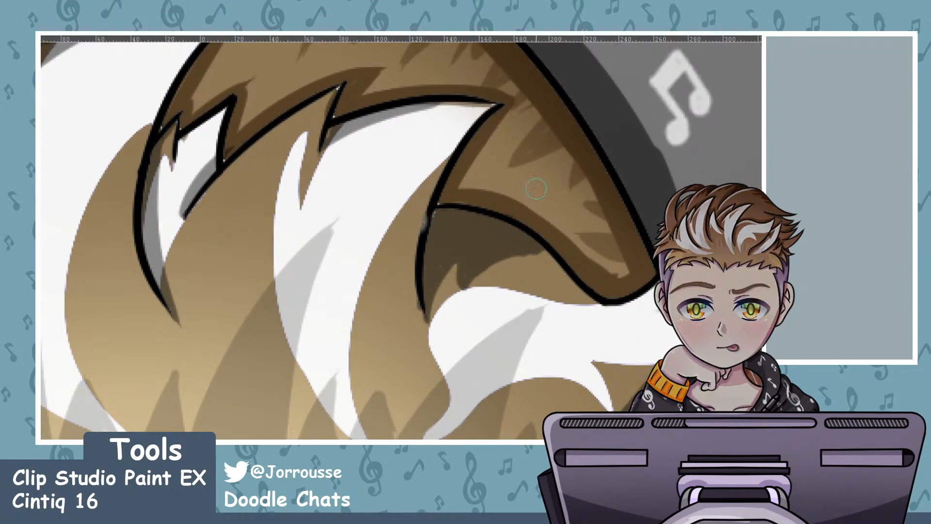
pyautogui.scroll(-5, 422, 225)
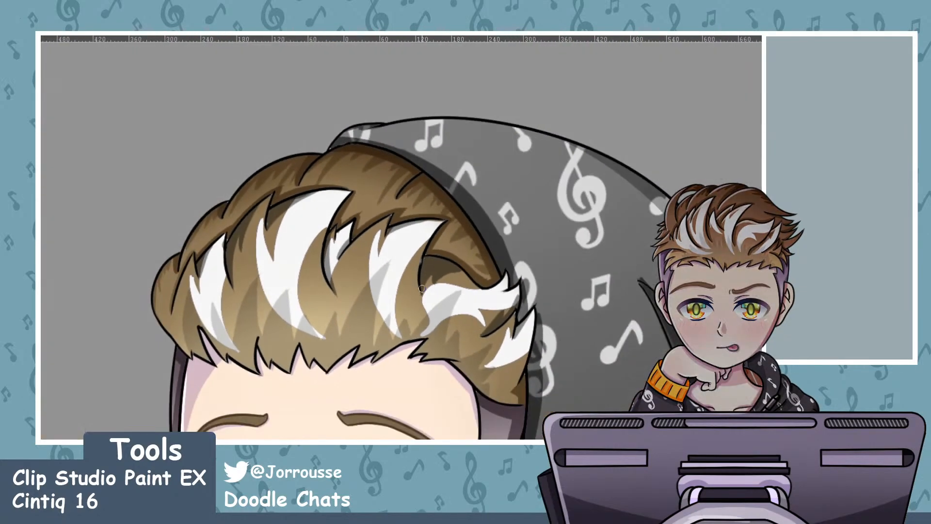
pyautogui.moveTo(388, 238); pyautogui.dragTo(429, 242)
pyautogui.scroll(4, 274, 261)
pyautogui.scroll(1, 325, 175)
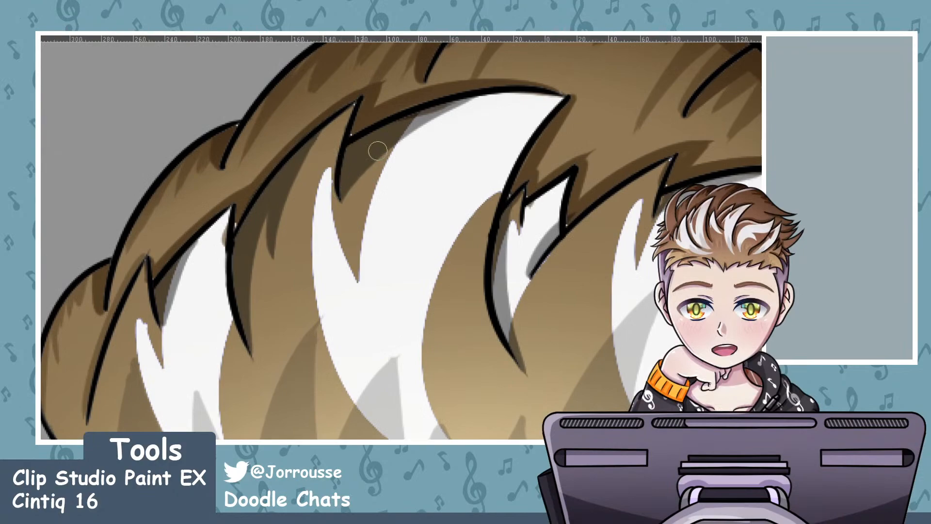
# Examine the fringe shadows and streaks up close and across the whole character
pyautogui.scroll(-2, 426, 171)
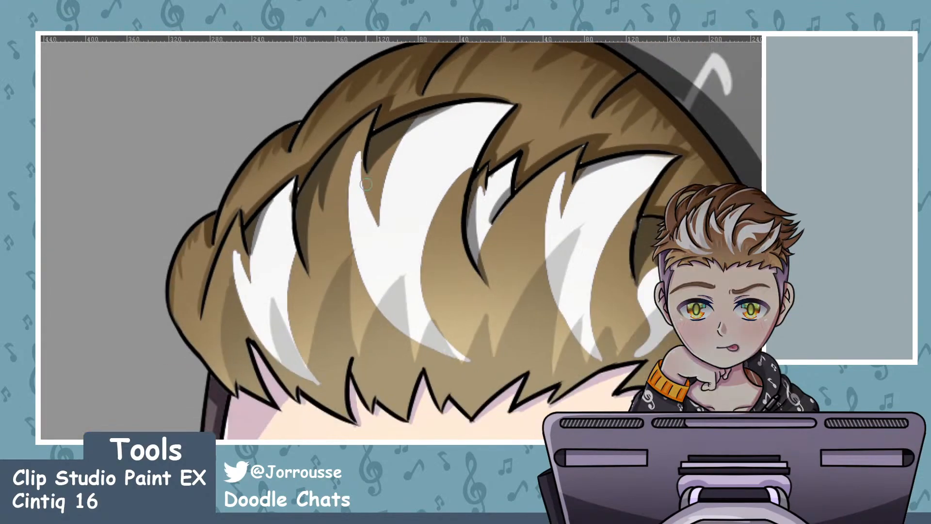
pyautogui.scroll(1, 367, 185)
pyautogui.scroll(-1, 367, 185)
pyautogui.scroll(1, 368, 185)
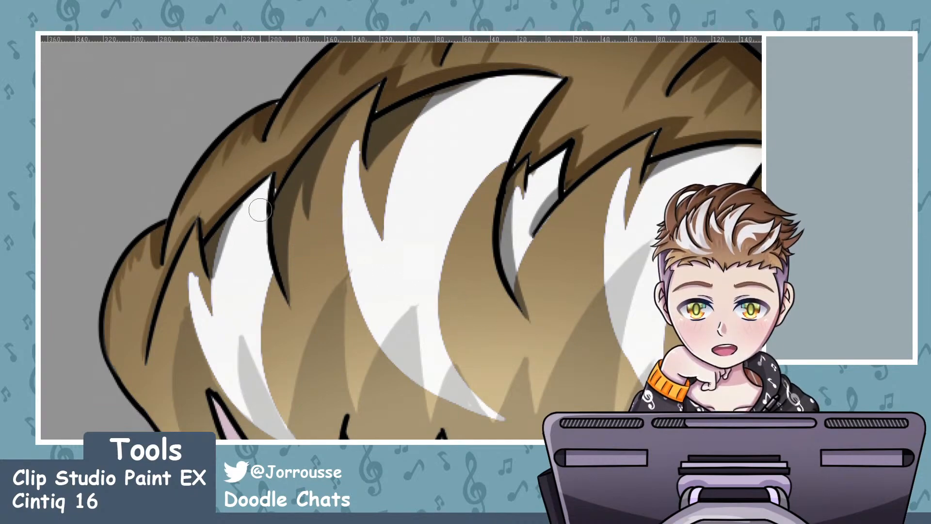
pyautogui.scroll(-2, 257, 246)
pyautogui.scroll(2, 233, 240)
pyautogui.scroll(-1, 227, 236)
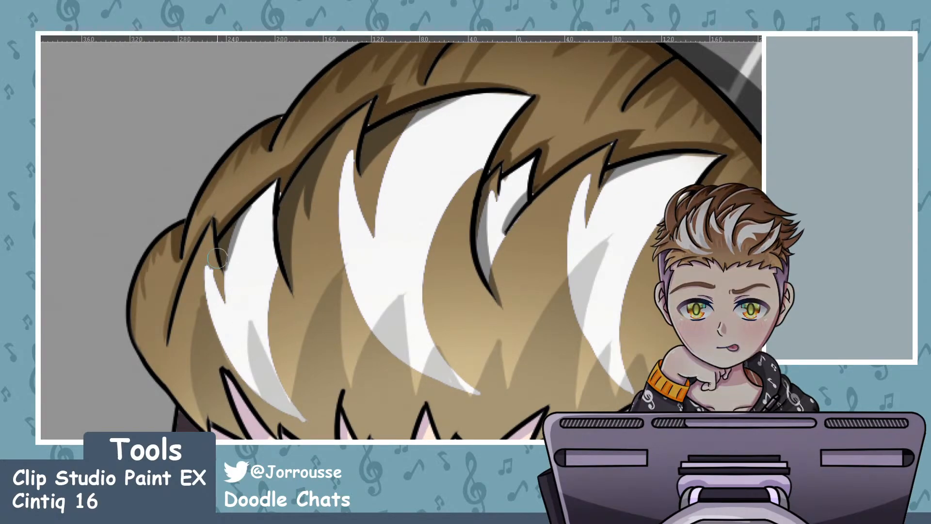
pyautogui.scroll(-4, 331, 262)
pyautogui.scroll(-5, 331, 262)
pyautogui.scroll(1, 288, 286)
pyautogui.scroll(-1, 288, 286)
pyautogui.scroll(1, 288, 285)
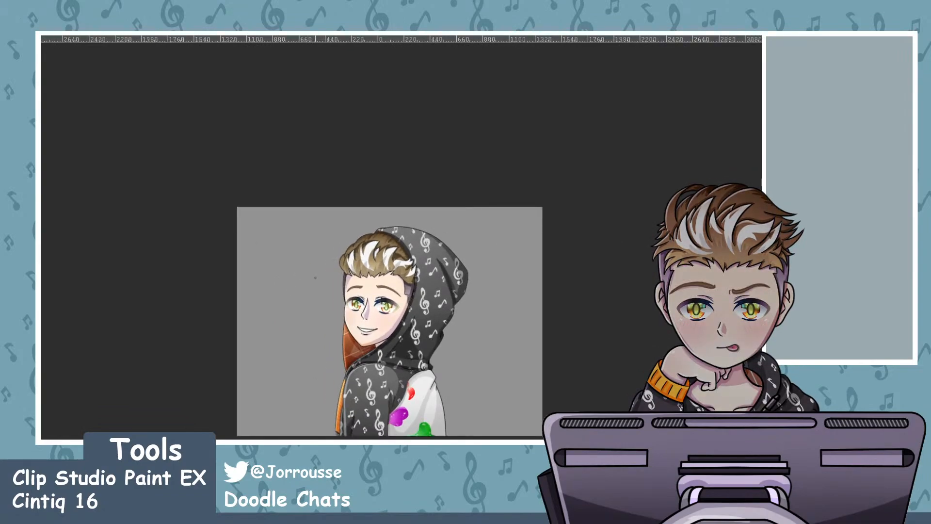
pyautogui.scroll(1, 348, 268)
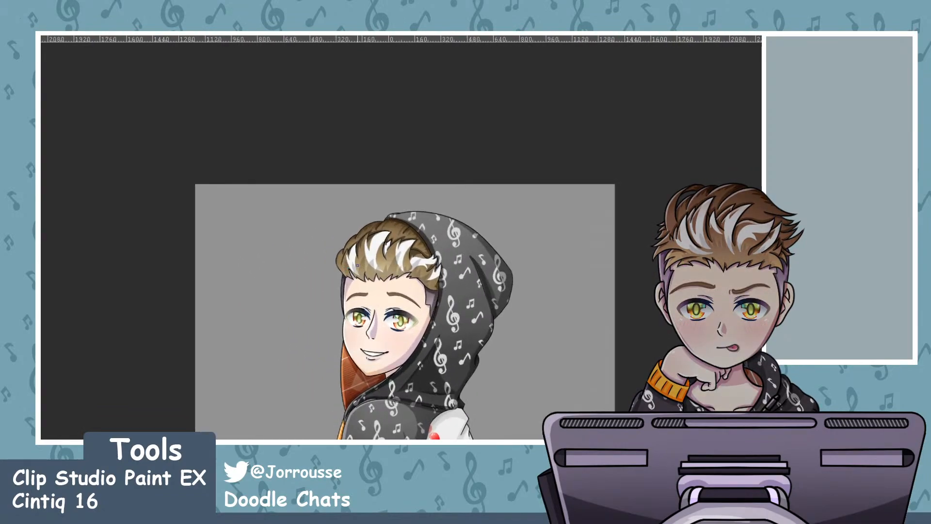
pyautogui.scroll(1, 357, 265)
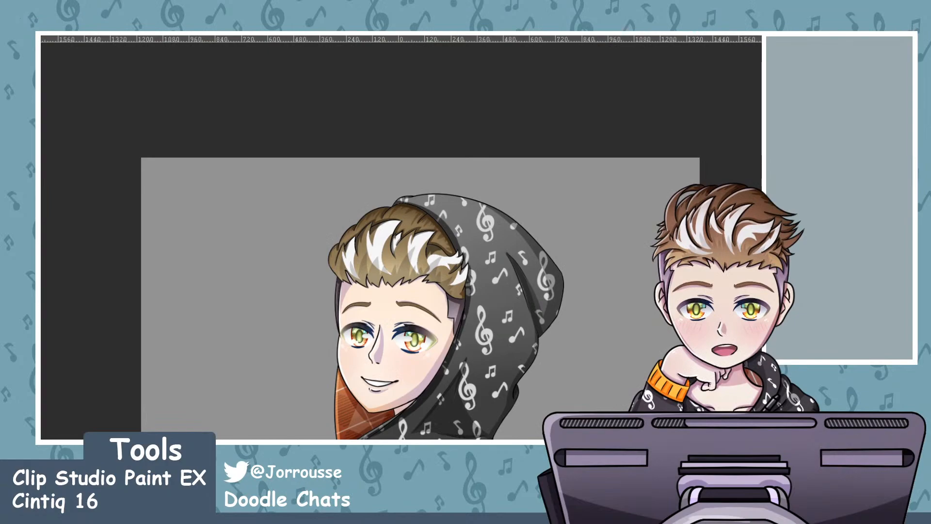
pyautogui.scroll(2, 403, 283)
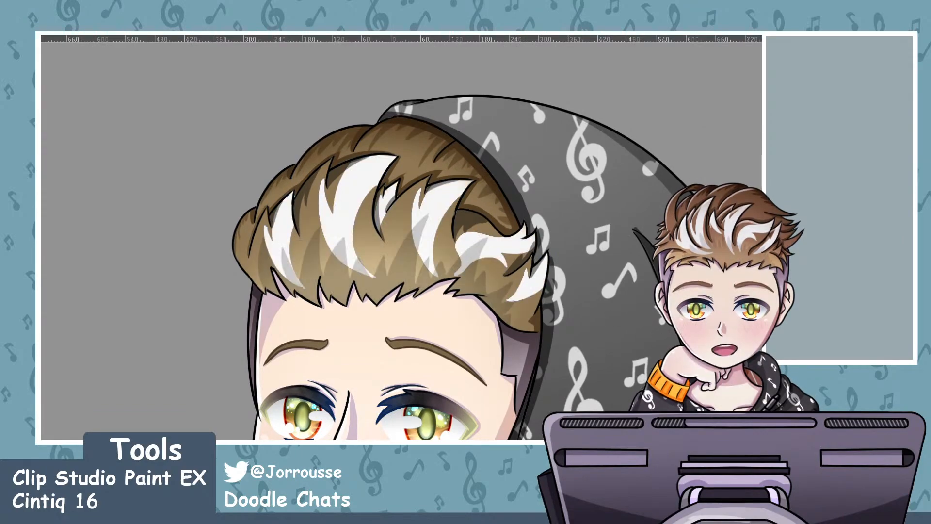
# Paint thin light-blonde highlights along the outlines of the leftmost fringe lock, the second lock and the curved strand beside the small streak
pyautogui.scroll(3, 291, 185)
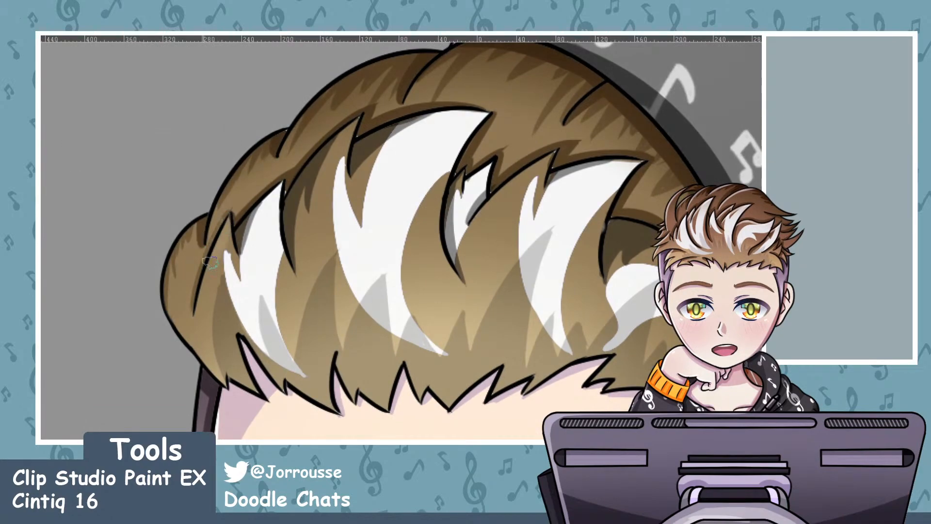
pyautogui.moveTo(231, 216)
pyautogui.mouseDown()
pyautogui.moveTo(208, 304)
pyautogui.moveTo(226, 228)
pyautogui.moveTo(195, 315)
pyautogui.mouseUp()
pyautogui.hotkey('ctrl', 'z')
pyautogui.hotkey('ctrl', 'z')
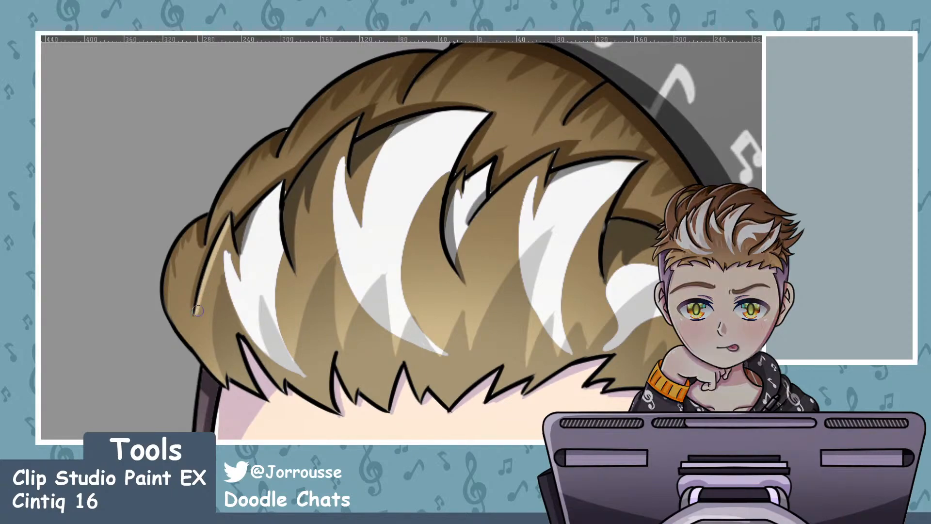
pyautogui.moveTo(230, 220); pyautogui.dragTo(233, 240)
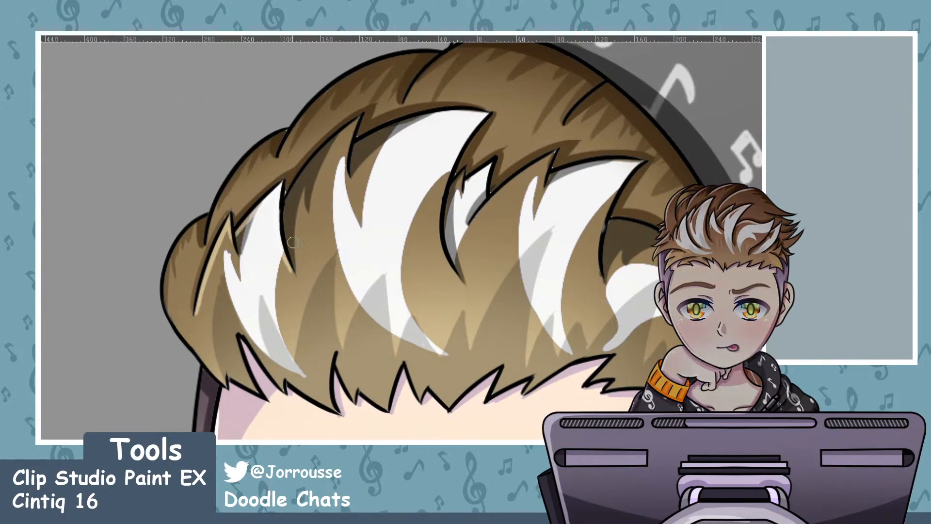
pyautogui.moveTo(357, 120)
pyautogui.mouseDown()
pyautogui.moveTo(365, 140)
pyautogui.moveTo(448, 112)
pyautogui.mouseUp()
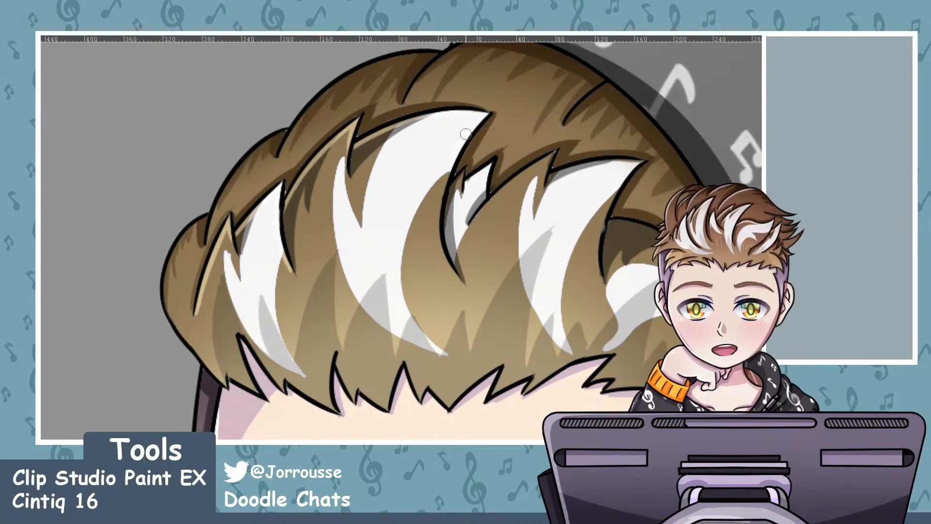
pyautogui.moveTo(445, 186)
pyautogui.mouseDown()
pyautogui.moveTo(443, 246)
pyautogui.moveTo(438, 215)
pyautogui.moveTo(449, 266)
pyautogui.mouseUp()
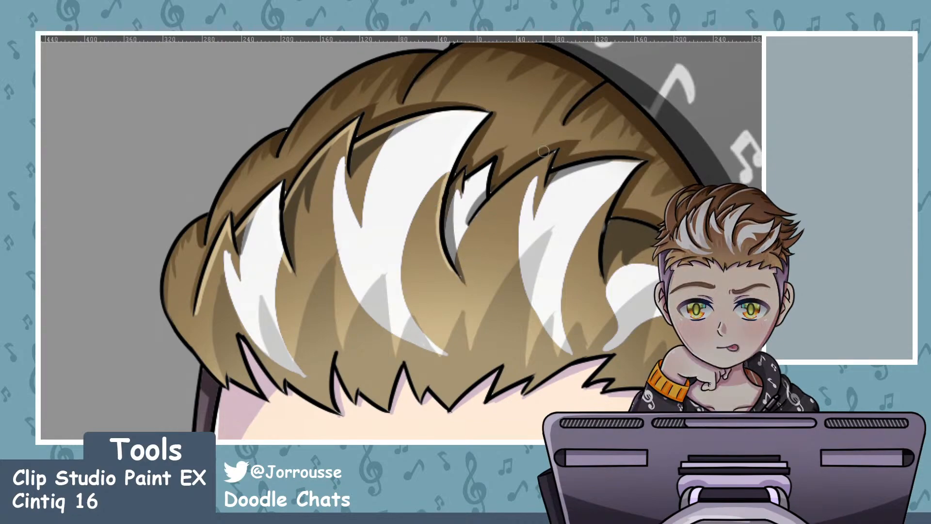
# Paint a thin blonde highlight along the brown lock's upper edge from the small white streak to the pointed tip above the third streak
pyautogui.moveTo(468, 225); pyautogui.dragTo(561, 148)
pyautogui.hotkey('ctrl', 'z')
pyautogui.moveTo(469, 223)
pyautogui.mouseDown()
pyautogui.moveTo(527, 169)
pyautogui.moveTo(559, 150)
pyautogui.mouseUp()
pyautogui.hotkey('ctrl', 'z')
pyautogui.moveTo(469, 224); pyautogui.dragTo(558, 151)
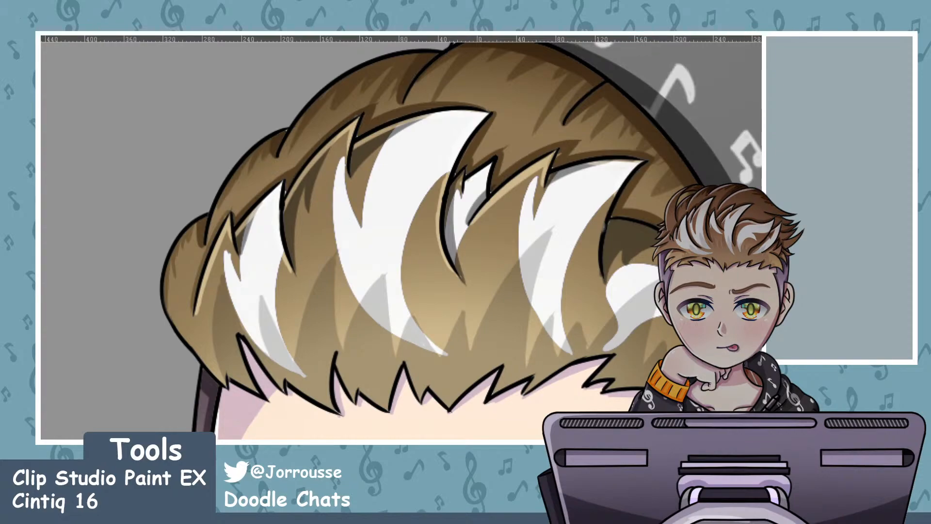
# Add a light-blonde highlight along the brown hair edge above the rightmost wide white streak
pyautogui.scroll(2, 558, 334)
pyautogui.scroll(-5, 517, 342)
pyautogui.scroll(6, 611, 335)
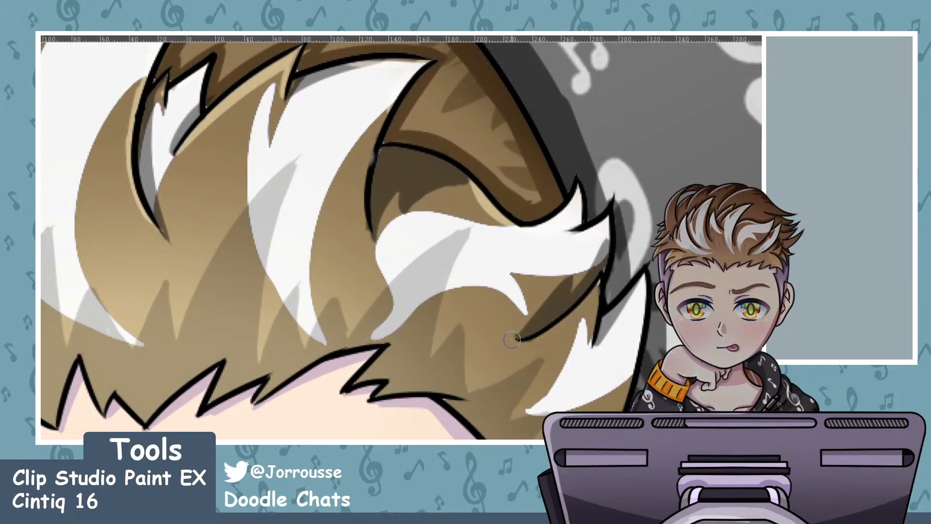
pyautogui.scroll(-4, 598, 277)
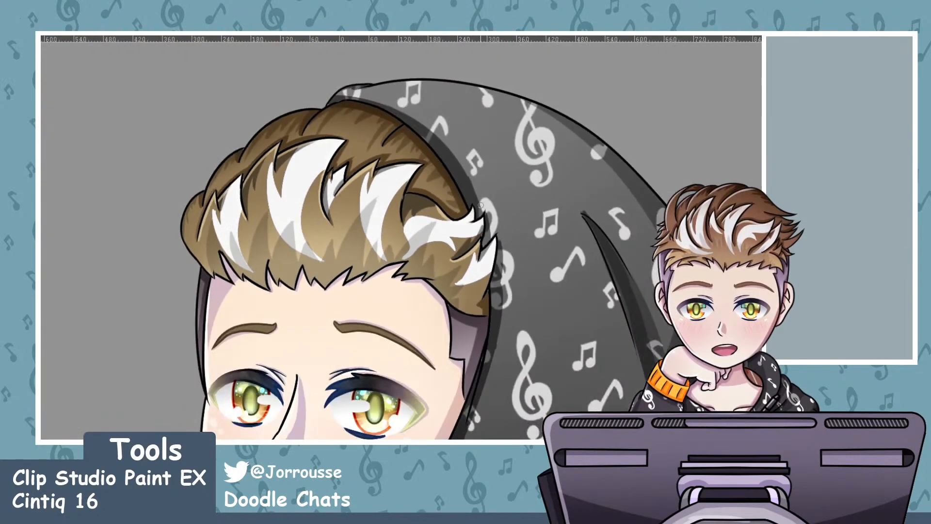
# Paint a thin light-blonde highlight along the upper edge of the crown lock just beneath the hood
pyautogui.scroll(3, 230, 111)
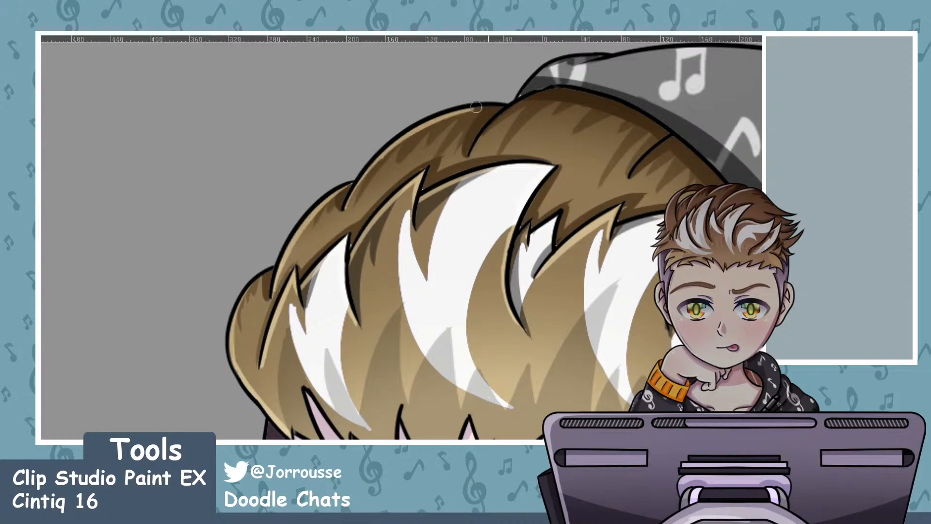
pyautogui.moveTo(480, 148); pyautogui.dragTo(575, 88)
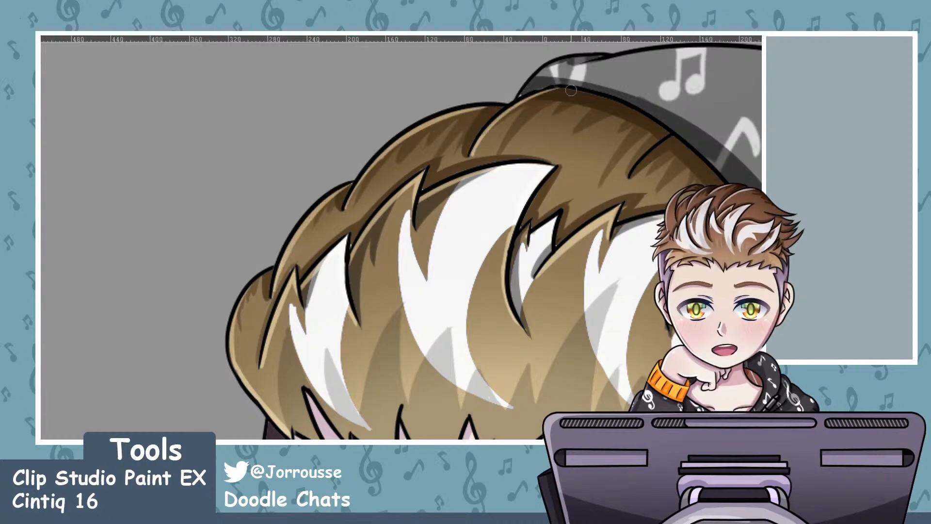
pyautogui.scroll(-5, 427, 146)
# Paint thin light-blonde highlights along the jagged lower edge of the fringe above the forehead
pyautogui.scroll(5, 487, 236)
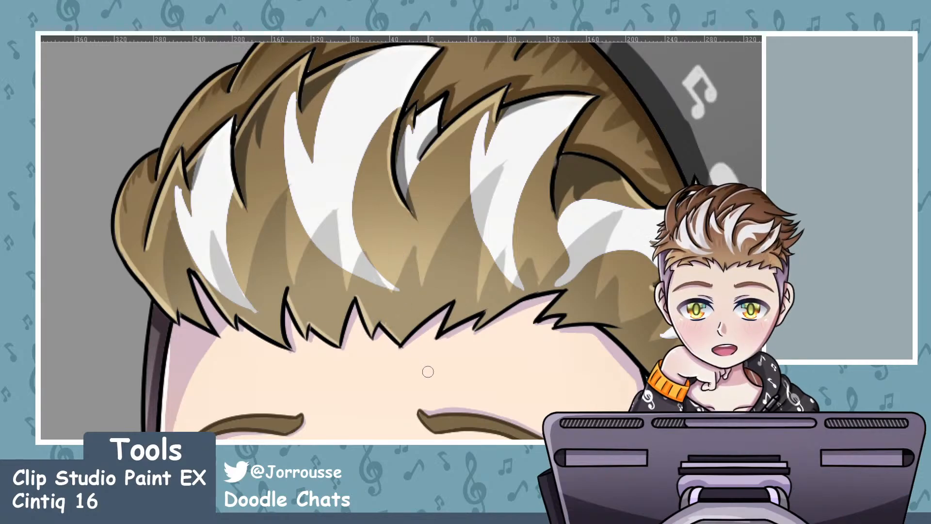
pyautogui.scroll(-10, 341, 195)
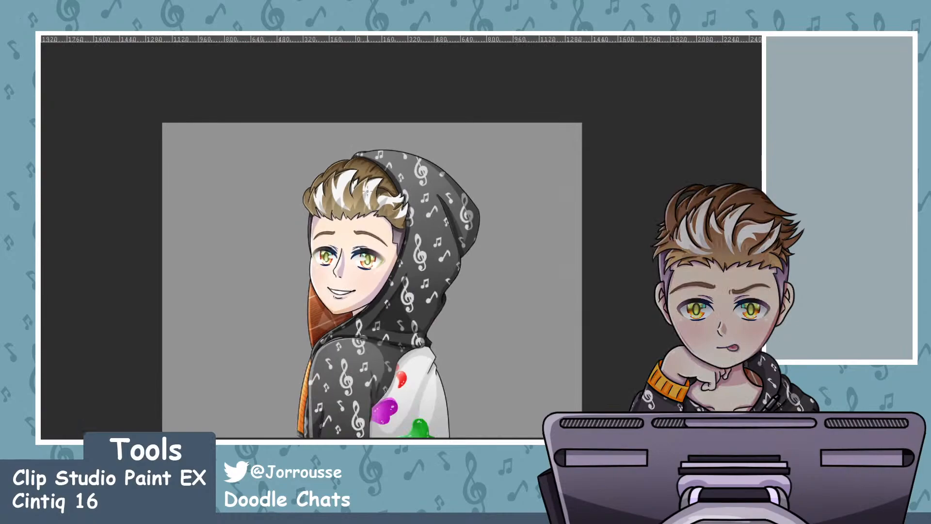
pyautogui.scroll(1, 324, 193)
pyautogui.scroll(5, 309, 175)
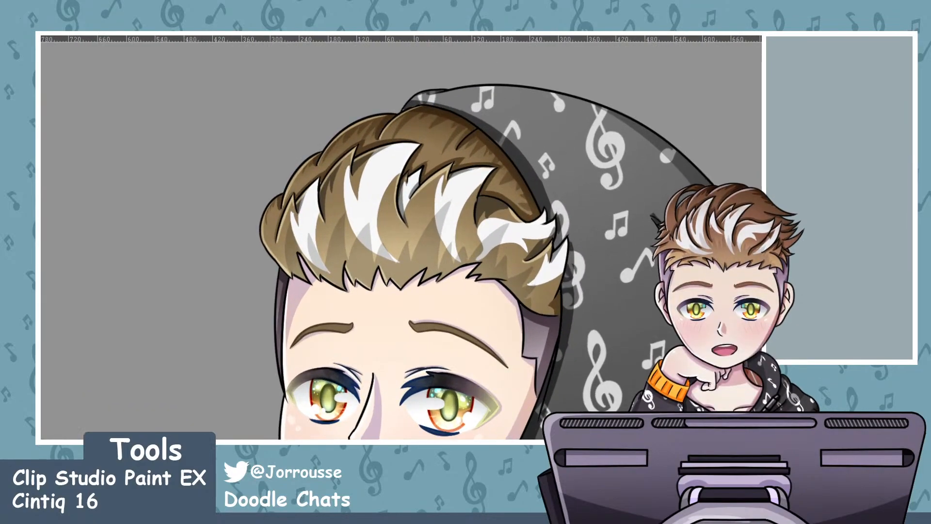
pyautogui.scroll(3, 338, 305)
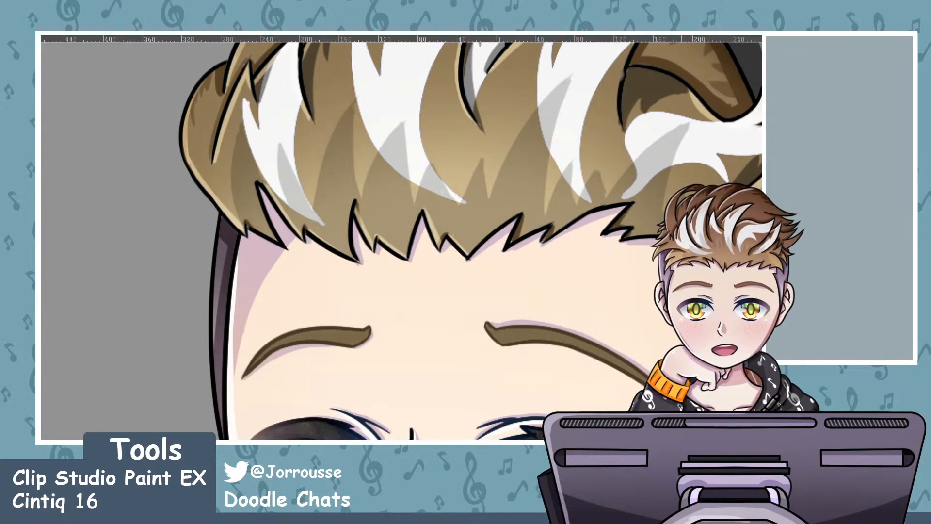
pyautogui.scroll(-6, 582, 262)
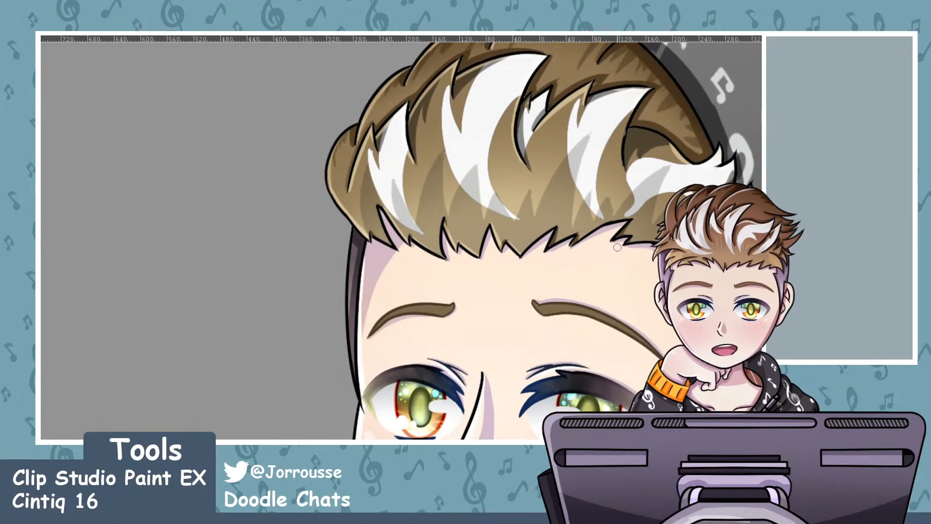
# Examine the highlighted hair from several distances against the face, hood and whole character
pyautogui.scroll(1, 671, 282)
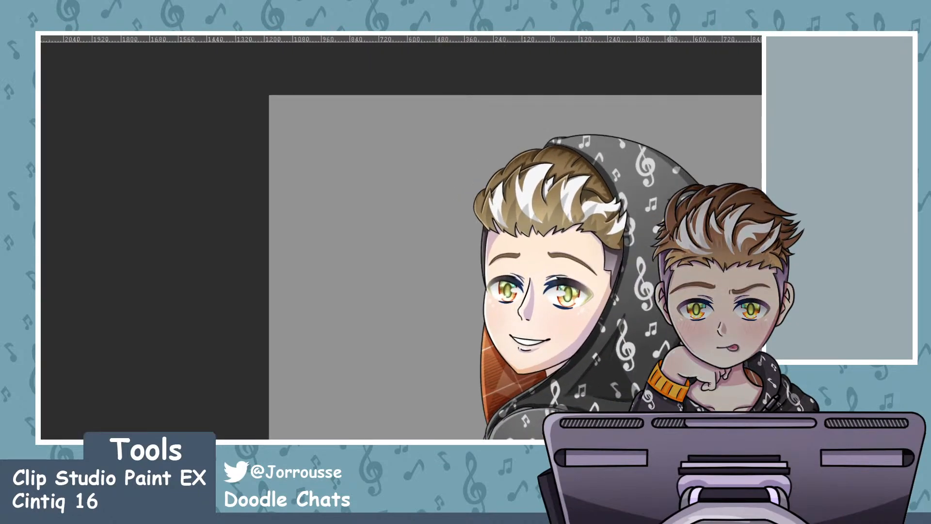
pyautogui.scroll(1, 596, 214)
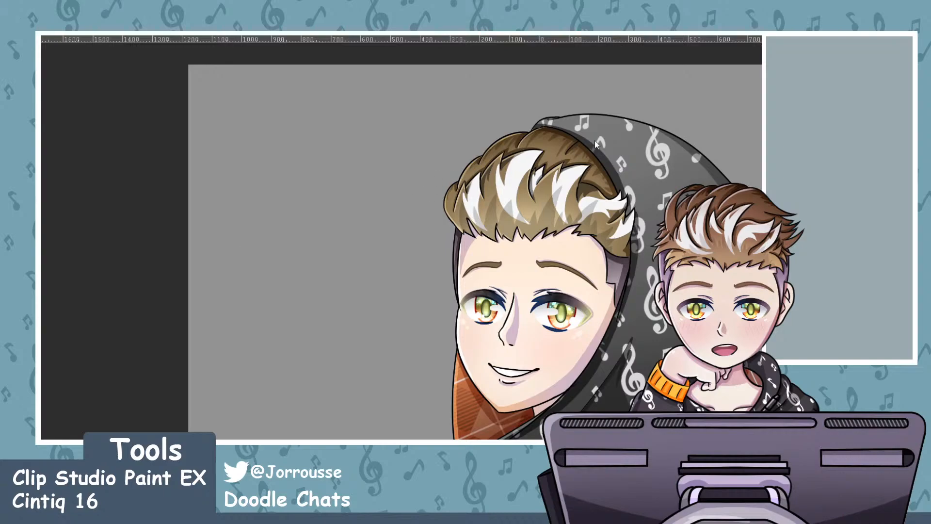
pyautogui.scroll(-2, 403, 152)
pyautogui.scroll(4, 528, 152)
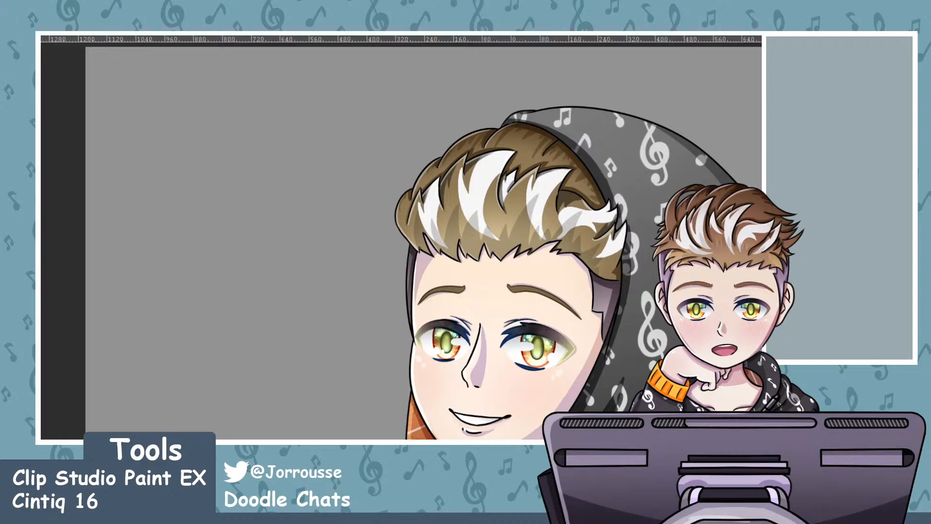
pyautogui.scroll(-4, 403, 207)
pyautogui.scroll(3, 472, 223)
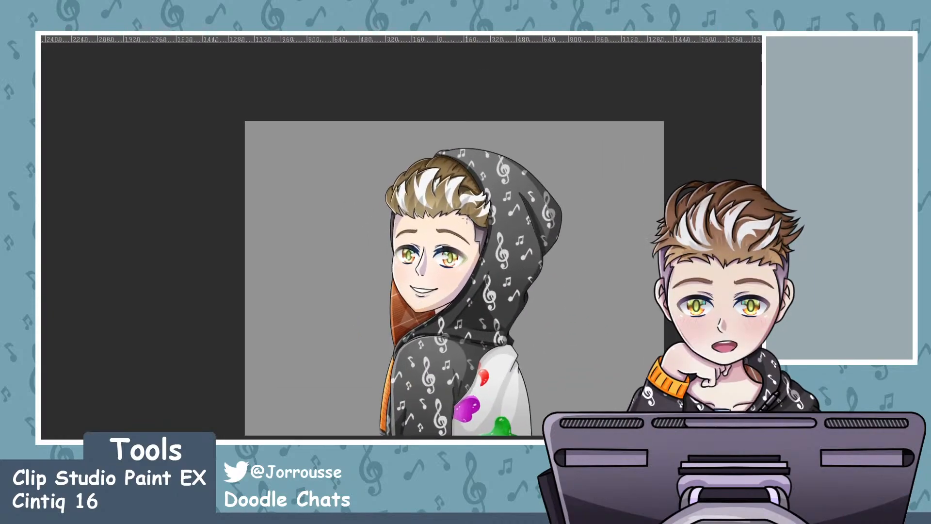
pyautogui.scroll(1, 472, 223)
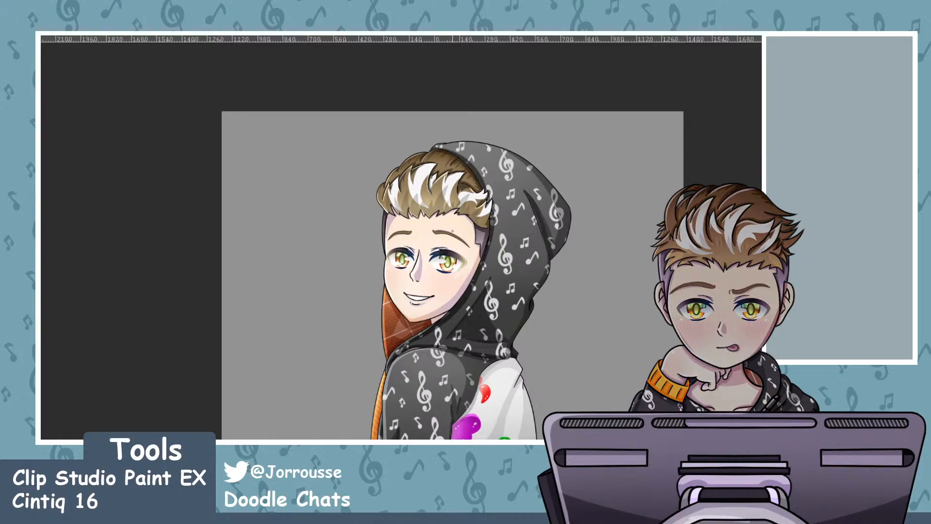
pyautogui.scroll(-1, 390, 194)
pyautogui.scroll(4, 436, 222)
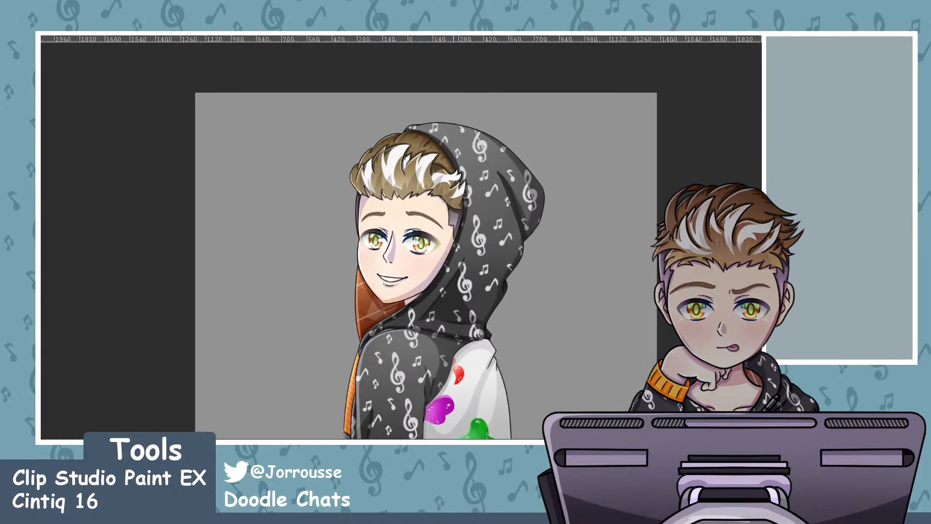
pyautogui.scroll(1, 435, 222)
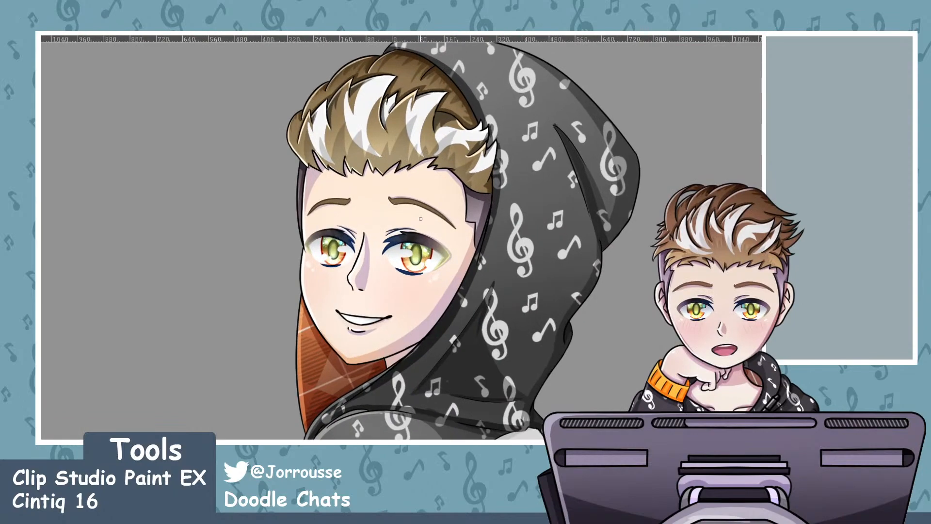
pyautogui.scroll(-1, 435, 222)
pyautogui.scroll(1, 427, 123)
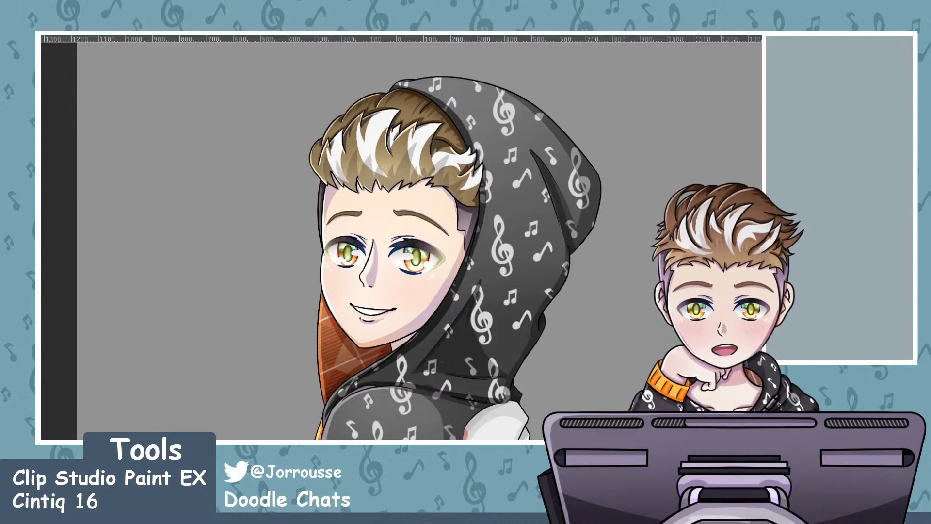
# Shade both brown eyebrows with a soft gradient
pyautogui.scroll(6, 255, 218)
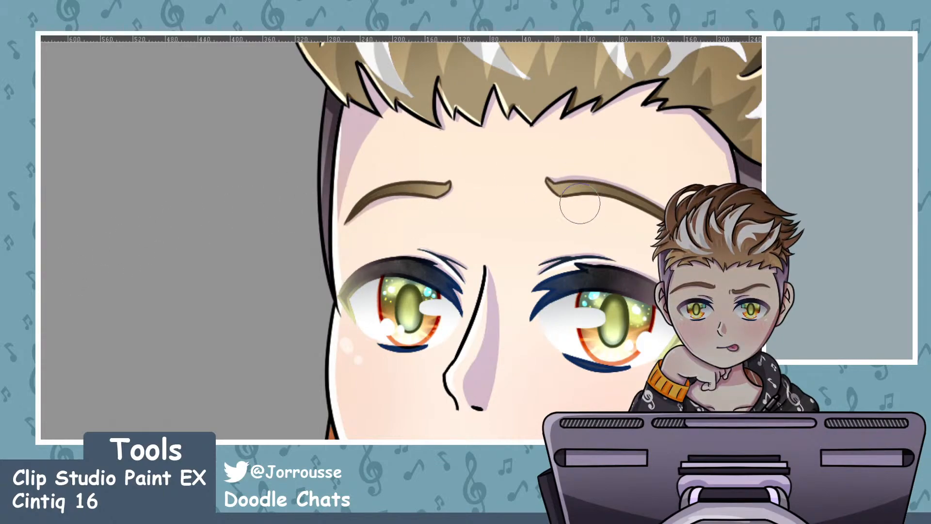
pyautogui.scroll(-6, 491, 166)
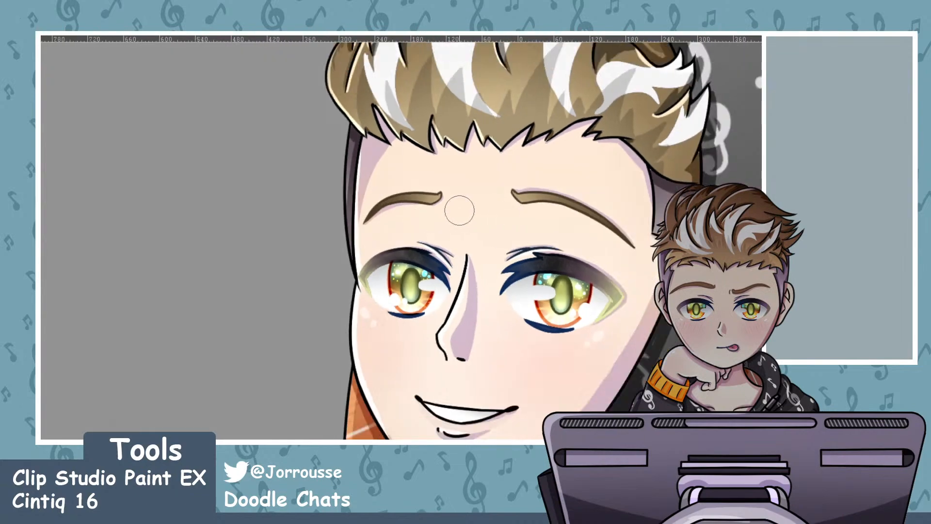
pyautogui.scroll(2, 345, 223)
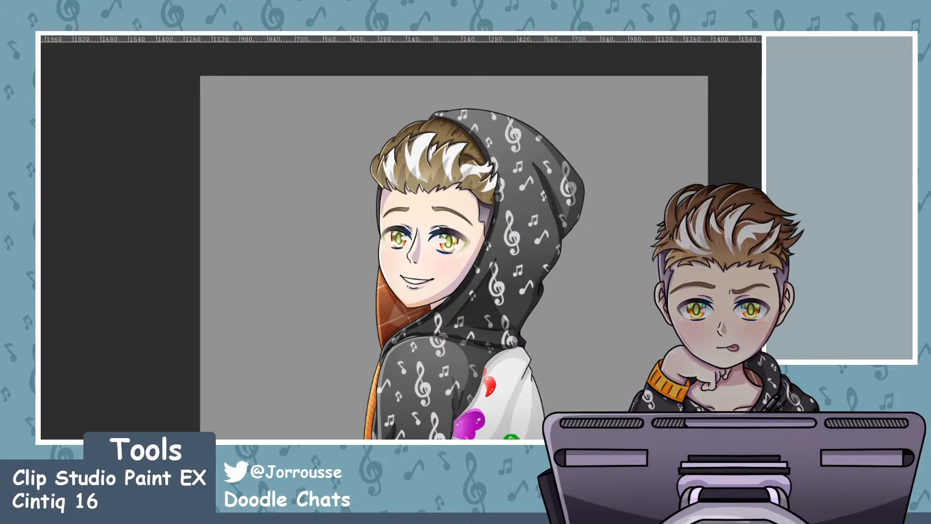
pyautogui.scroll(-5, 394, 273)
# Draw thin, dark, tapering teeth lines inside the smile, running from the middle toward the mouth corners
pyautogui.scroll(9, 395, 272)
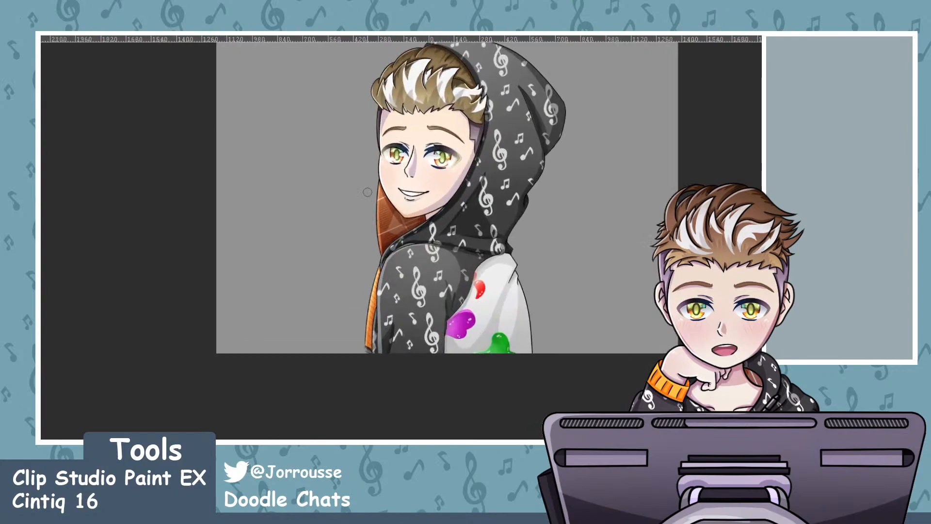
pyautogui.scroll(3, 435, 177)
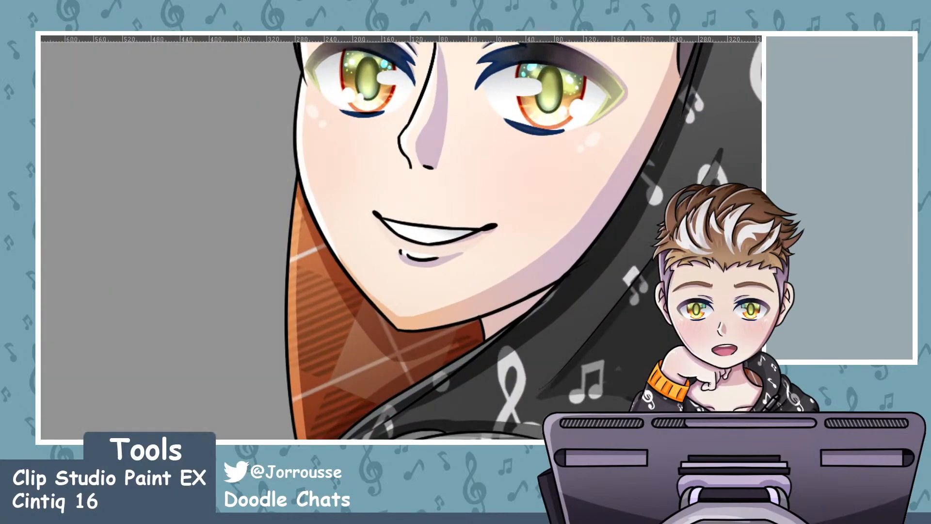
pyautogui.scroll(4, 437, 231)
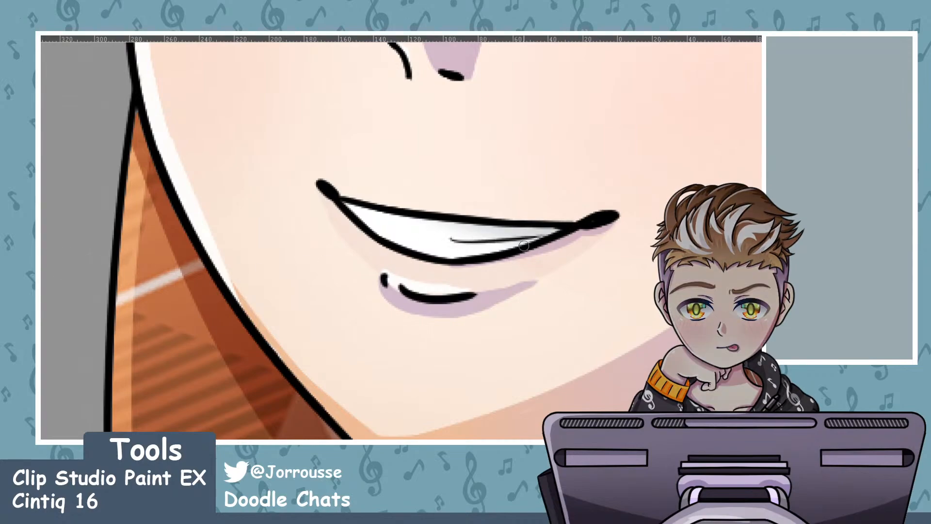
pyautogui.scroll(1, 519, 248)
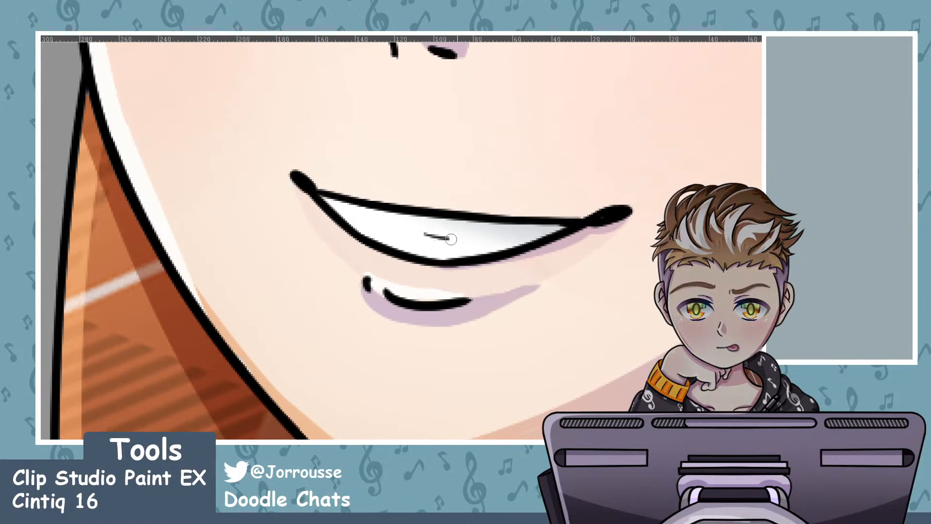
pyautogui.moveTo(433, 240); pyautogui.dragTo(563, 229)
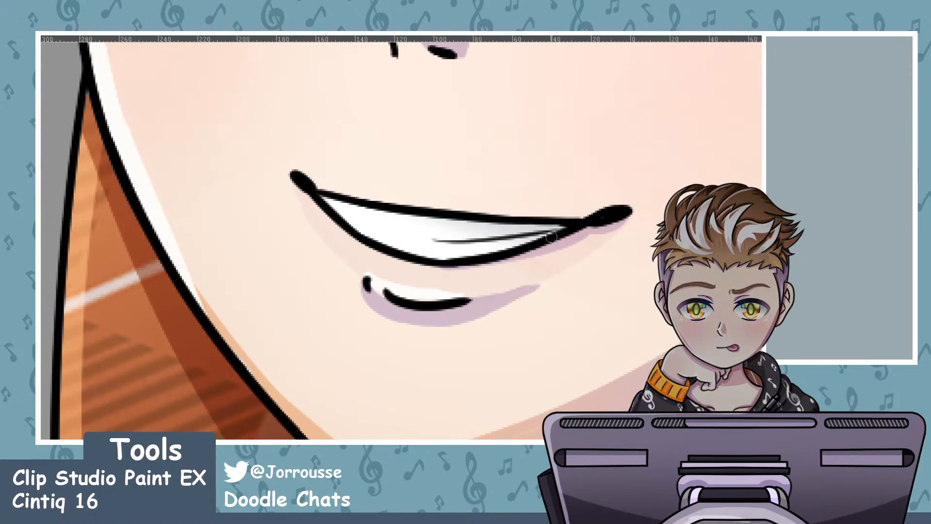
pyautogui.scroll(-10, 518, 208)
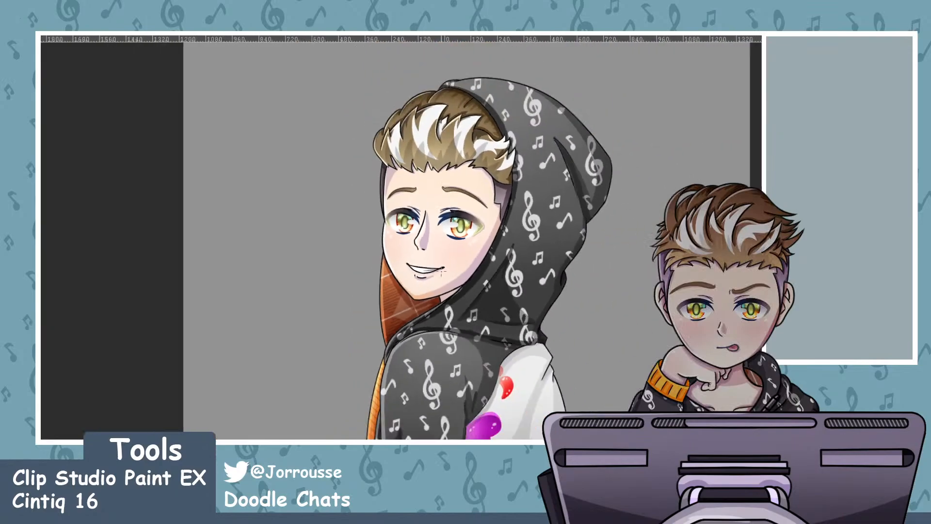
pyautogui.scroll(10, 396, 238)
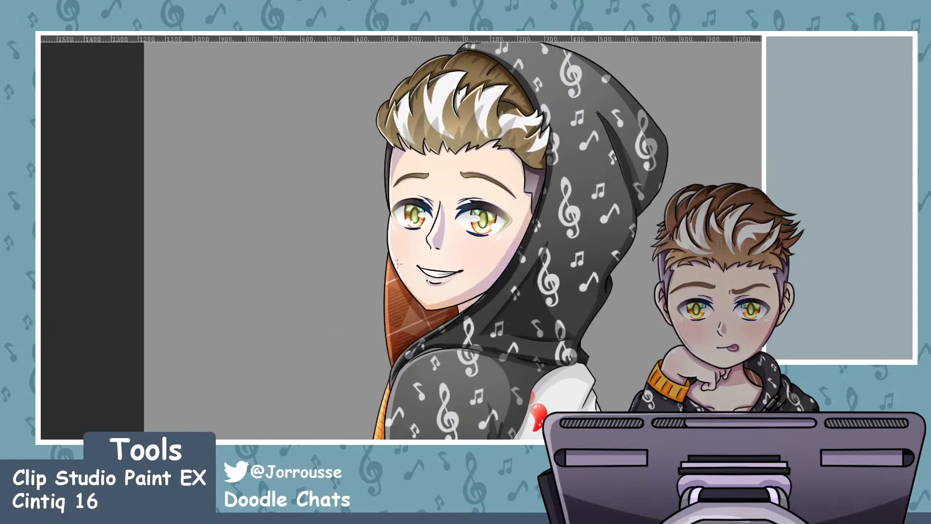
pyautogui.scroll(1, 451, 277)
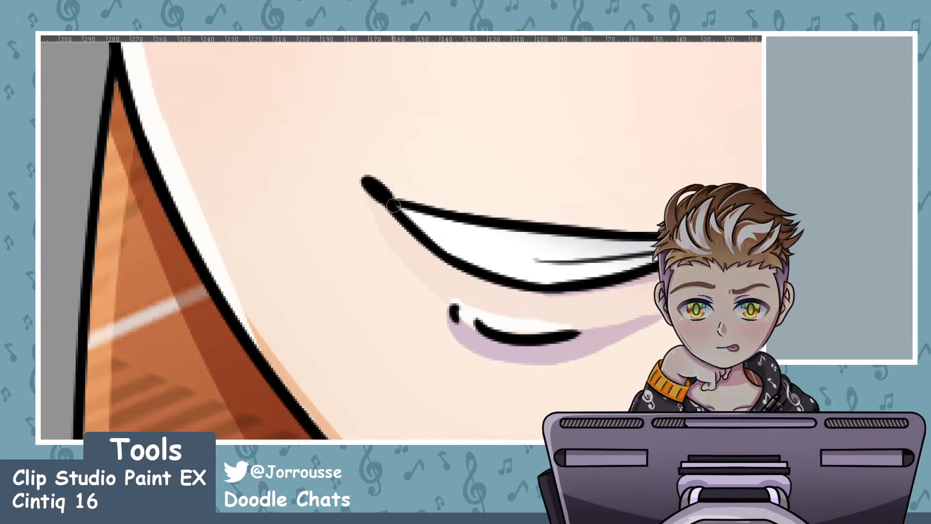
pyautogui.scroll(-11, 542, 193)
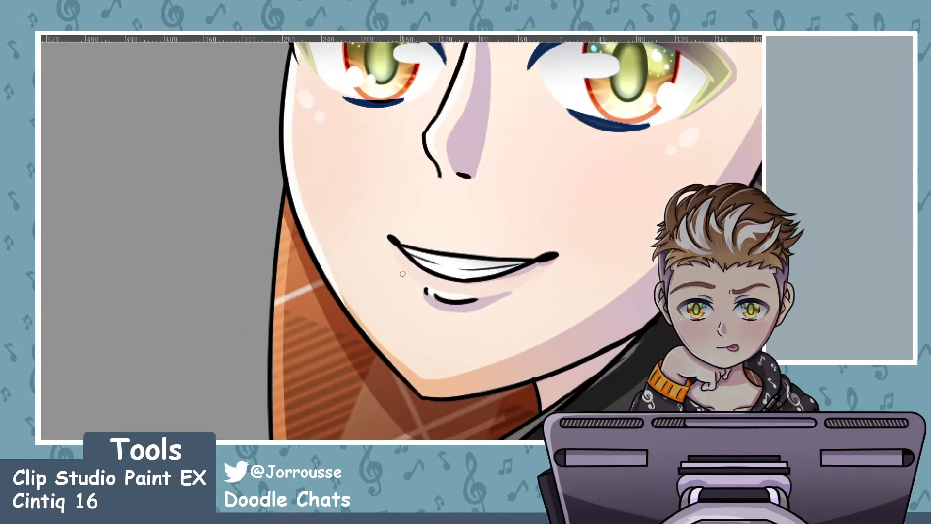
# Examine the smile's teeth lines and the overall shading across the whole character
pyautogui.scroll(1, 474, 226)
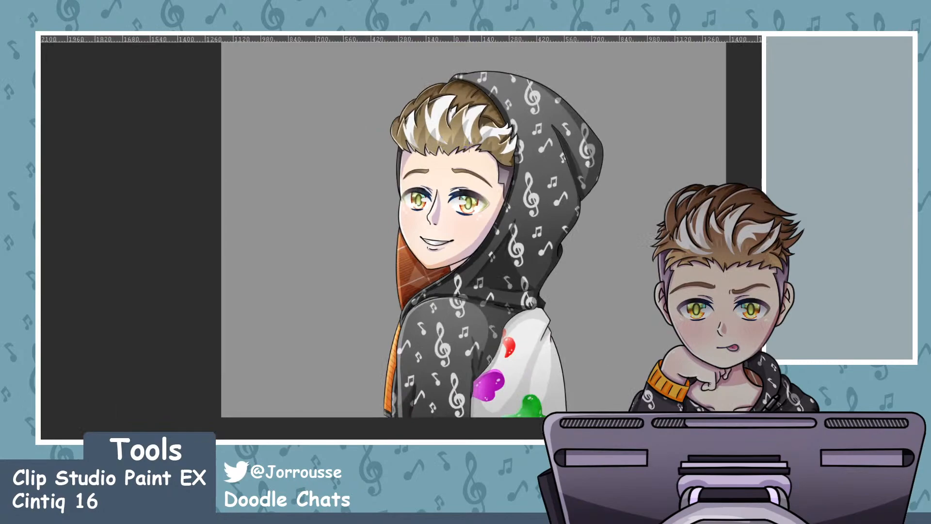
pyautogui.scroll(2, 466, 238)
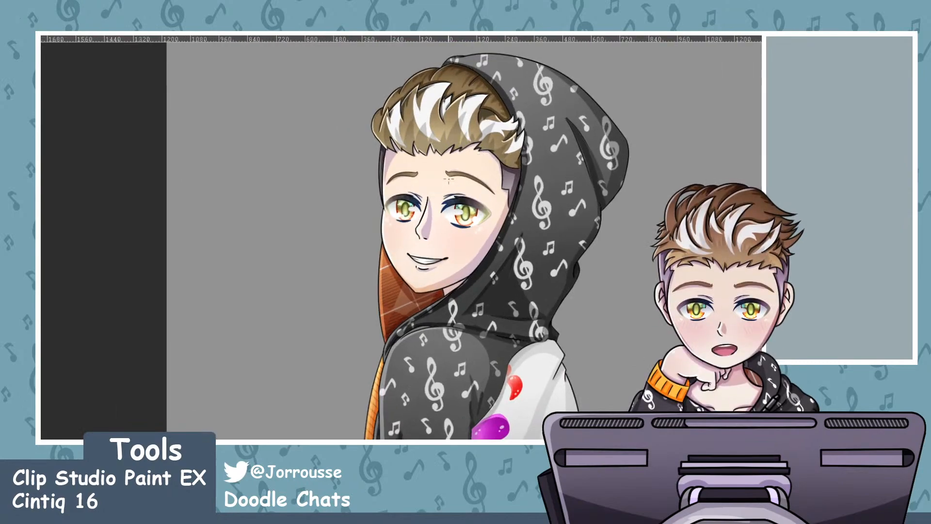
pyautogui.scroll(-4, 465, 238)
pyautogui.scroll(1, 495, 285)
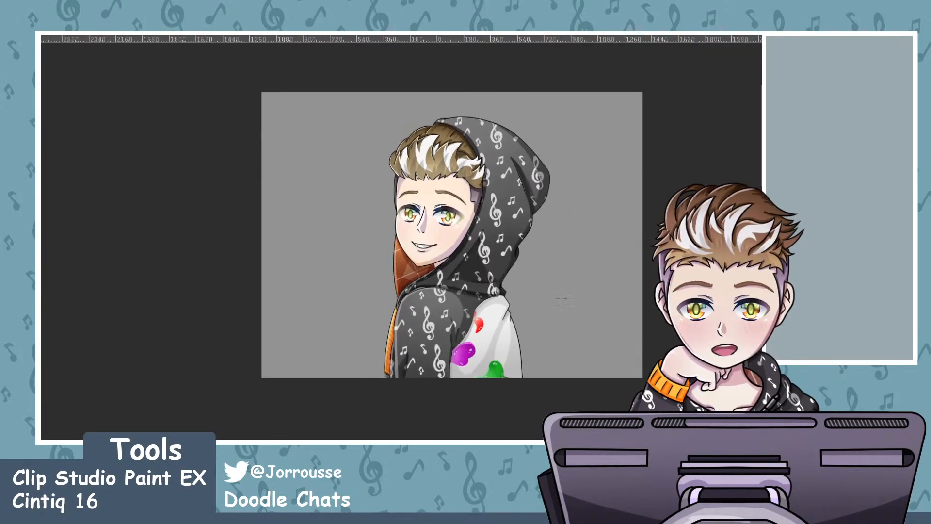
pyautogui.scroll(-1, 522, 290)
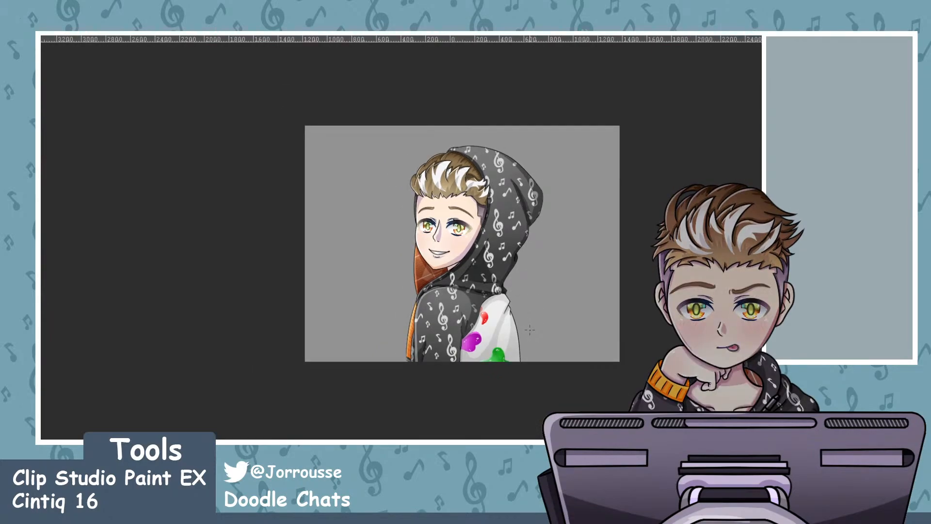
pyautogui.scroll(2, 530, 330)
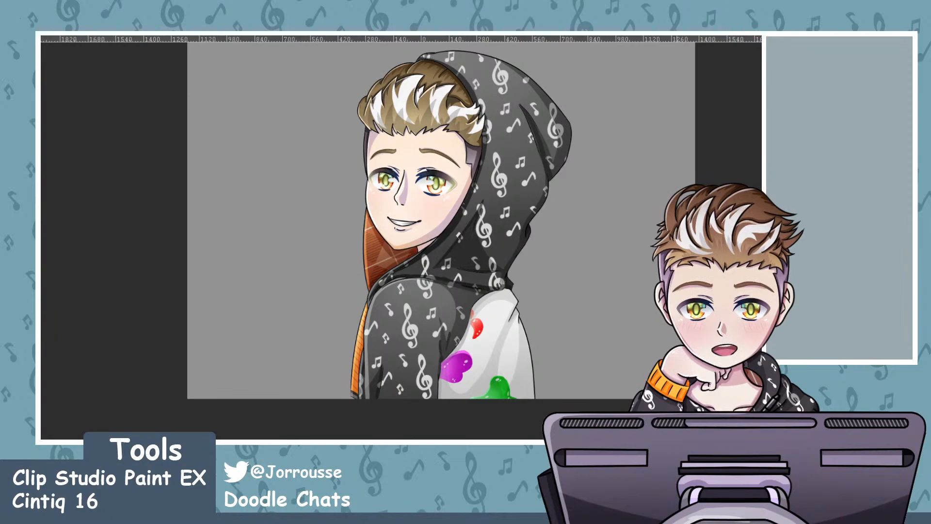
# Paint broad diagonal teal, blue and purple bands across the whole character and blend them into a soft gradient
pyautogui.hotkey('ctrl', '-')
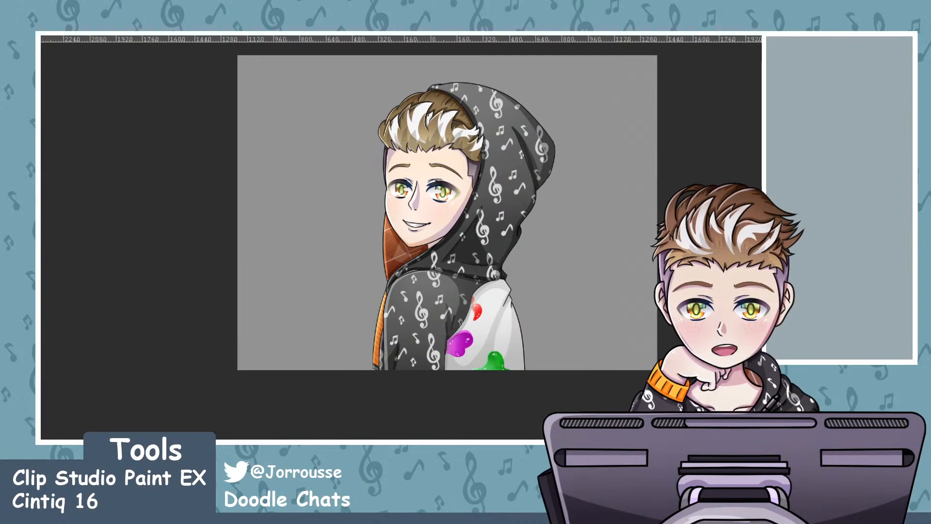
pyautogui.moveTo(323, 182); pyautogui.dragTo(478, 102)
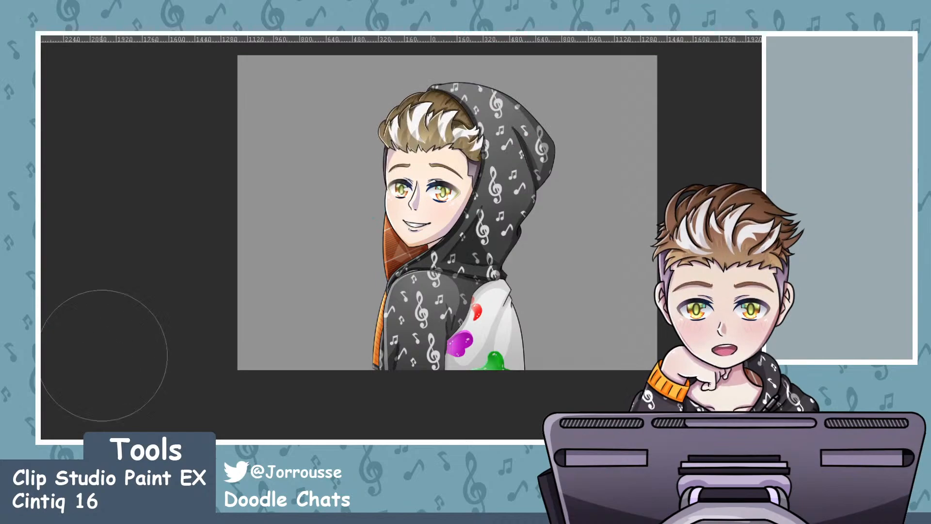
pyautogui.moveTo(333, 156)
pyautogui.mouseDown()
pyautogui.moveTo(462, 97)
pyautogui.moveTo(509, 94)
pyautogui.moveTo(374, 176)
pyautogui.moveTo(330, 243)
pyautogui.mouseUp()
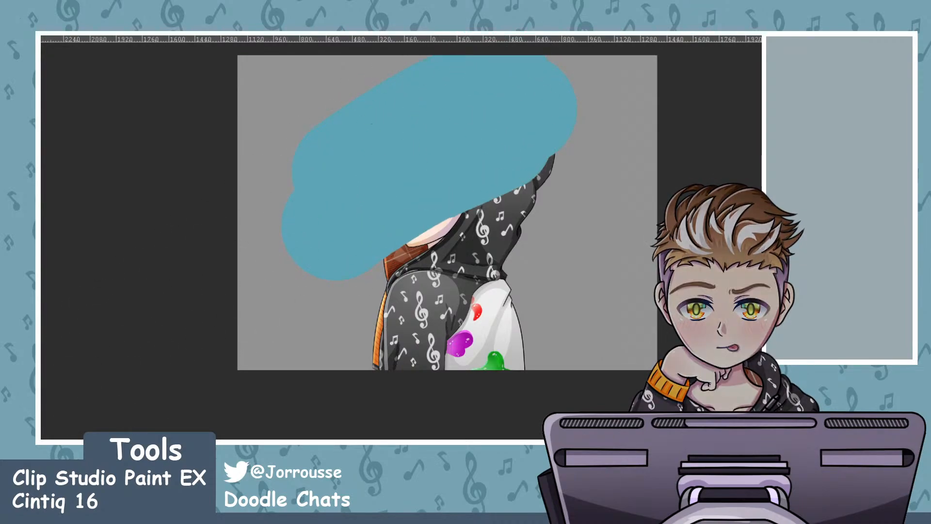
pyautogui.moveTo(320, 315)
pyautogui.mouseDown()
pyautogui.moveTo(374, 281)
pyautogui.moveTo(599, 204)
pyautogui.moveTo(430, 273)
pyautogui.mouseUp()
pyautogui.moveTo(645, 277)
pyautogui.mouseDown()
pyautogui.moveTo(572, 281)
pyautogui.moveTo(448, 362)
pyautogui.moveTo(561, 354)
pyautogui.mouseUp()
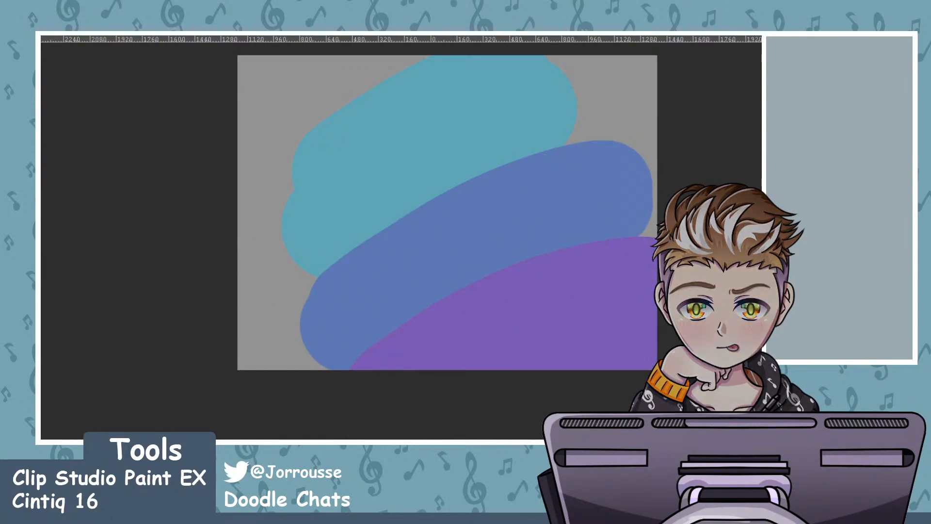
pyautogui.moveTo(532, 134)
pyautogui.mouseDown()
pyautogui.moveTo(378, 206)
pyautogui.moveTo(230, 304)
pyautogui.moveTo(596, 143)
pyautogui.moveTo(390, 217)
pyautogui.moveTo(299, 270)
pyautogui.moveTo(247, 323)
pyautogui.moveTo(398, 231)
pyautogui.moveTo(588, 145)
pyautogui.moveTo(394, 213)
pyautogui.moveTo(285, 288)
pyautogui.moveTo(455, 183)
pyautogui.moveTo(639, 112)
pyautogui.moveTo(430, 184)
pyautogui.moveTo(330, 239)
pyautogui.moveTo(287, 282)
pyautogui.moveTo(462, 180)
pyautogui.moveTo(554, 145)
pyautogui.moveTo(626, 134)
pyautogui.moveTo(519, 255)
pyautogui.moveTo(393, 320)
pyautogui.moveTo(387, 338)
pyautogui.moveTo(475, 289)
pyautogui.moveTo(578, 250)
pyautogui.moveTo(648, 236)
pyautogui.moveTo(536, 263)
pyautogui.moveTo(438, 306)
pyautogui.moveTo(353, 370)
pyautogui.mouseUp()
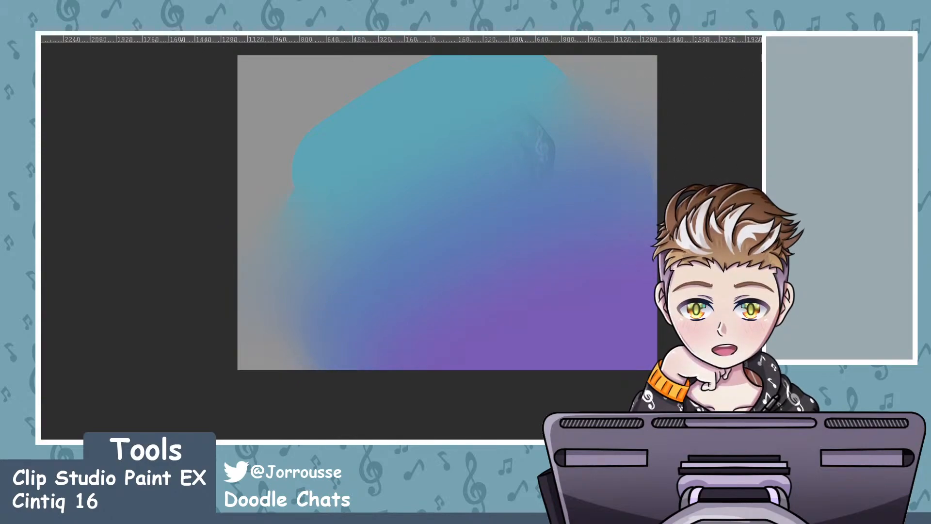
# Clip the gradient to the character's silhouette, filling the thin spot at the hood's back edge, and turn it into a subtle colour tint
pyautogui.hotkey('ctrl', 'alt', 'g')
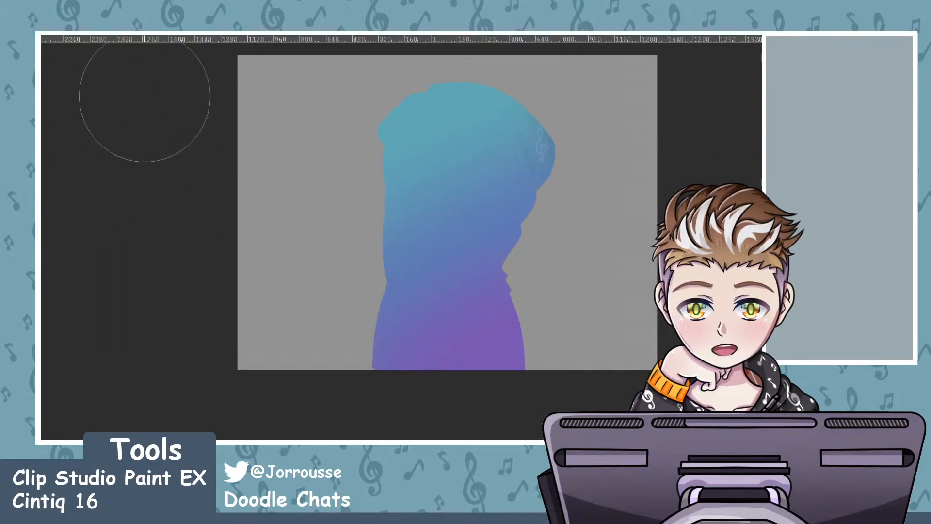
pyautogui.moveTo(551, 129); pyautogui.dragTo(552, 162)
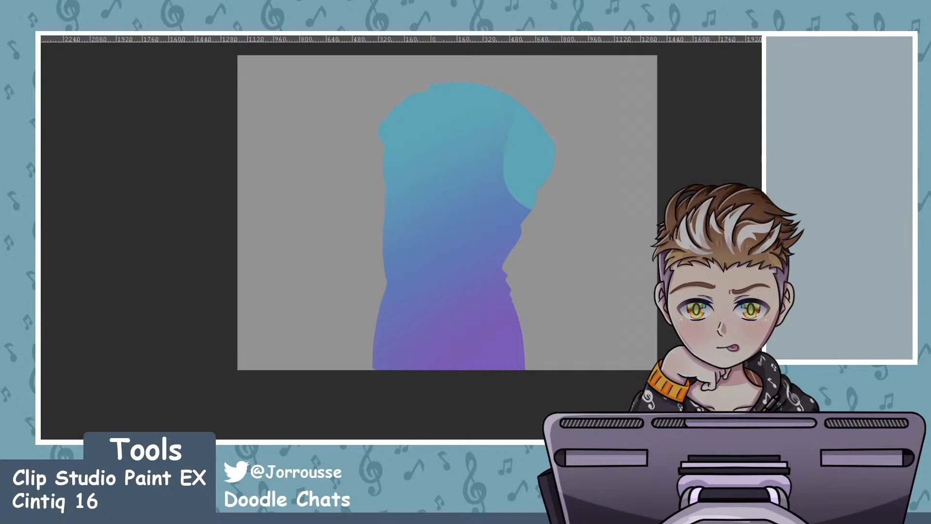
pyautogui.moveTo(511, 125); pyautogui.dragTo(555, 218)
pyautogui.moveTo(524, 103)
pyautogui.mouseDown()
pyautogui.moveTo(514, 173)
pyautogui.moveTo(523, 213)
pyautogui.moveTo(510, 142)
pyautogui.moveTo(517, 209)
pyautogui.mouseUp()
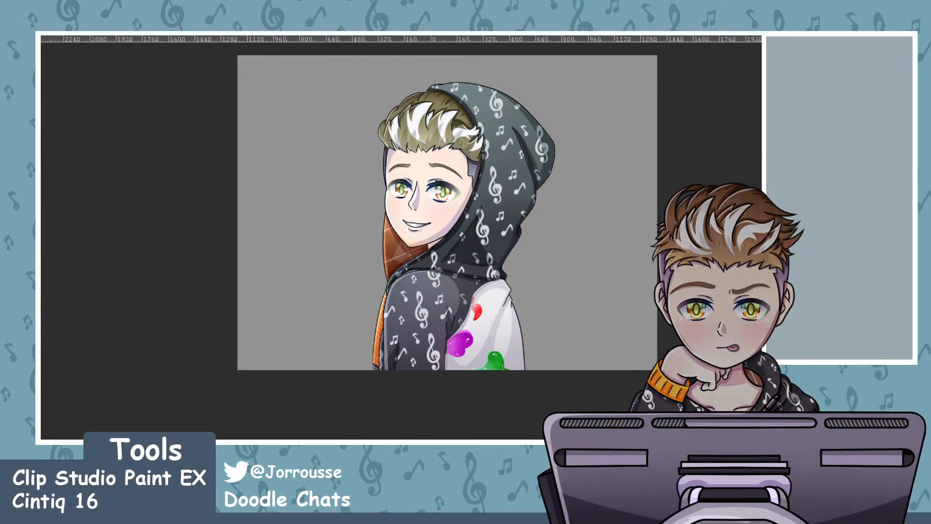
# Examine the colour tint over the hair, face and hoodie from several distances, comparing it with the untinted character
pyautogui.scroll(-6, 519, 278)
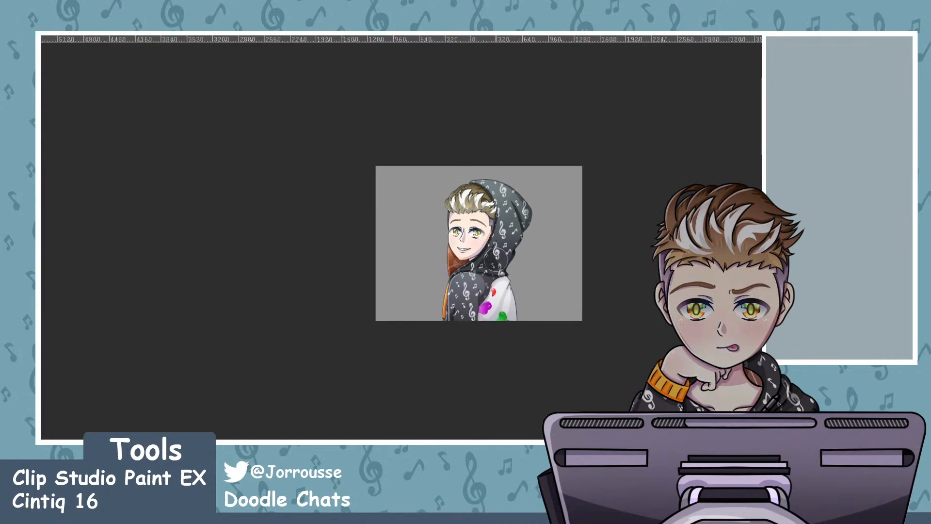
pyautogui.scroll(6, 459, 200)
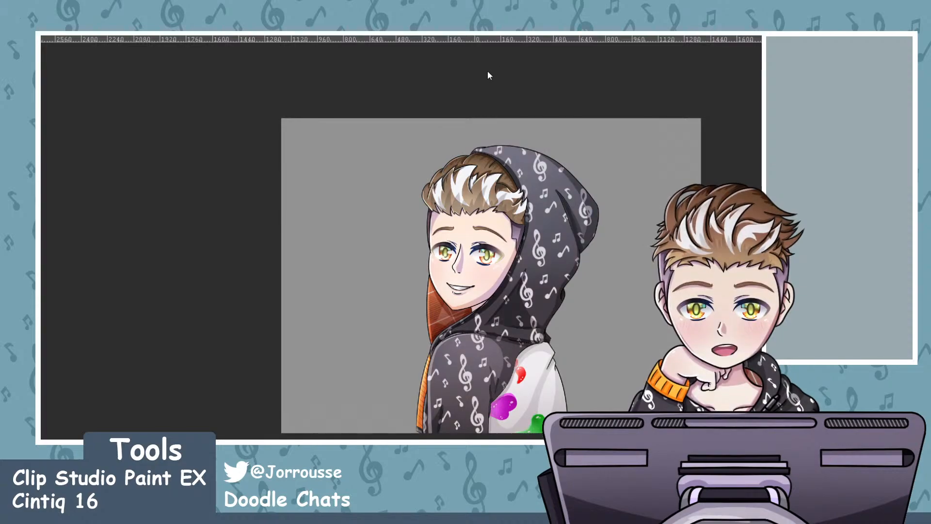
pyautogui.scroll(-3, 330, 240)
pyautogui.scroll(4, 495, 186)
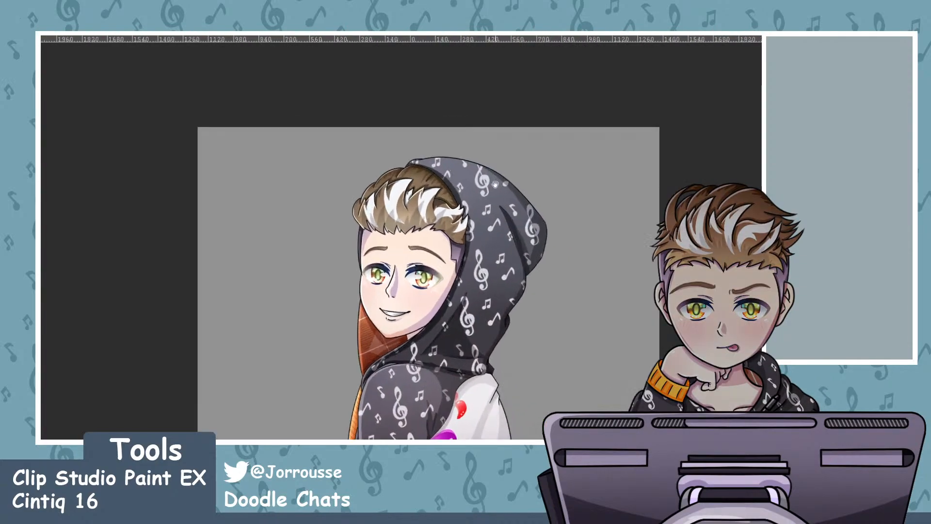
pyautogui.scroll(1, 496, 183)
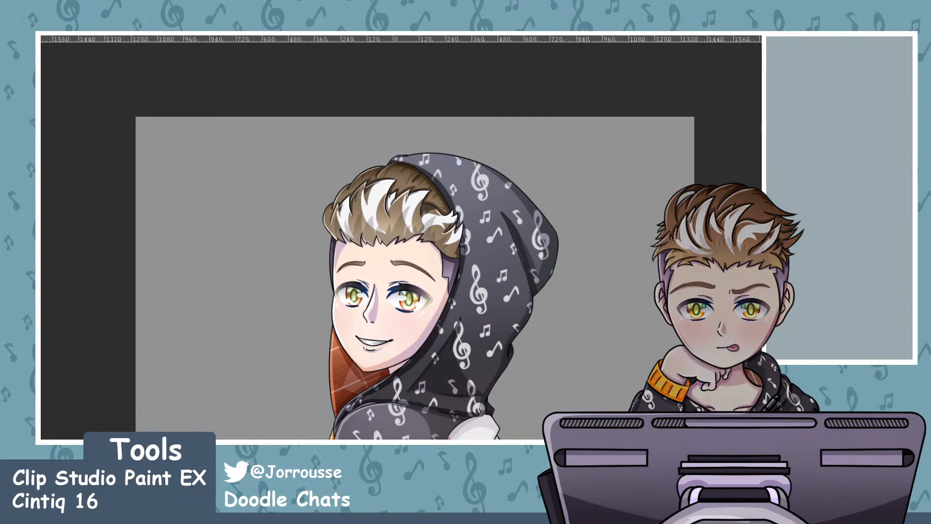
pyautogui.scroll(-3, 451, 228)
pyautogui.scroll(3, 449, 337)
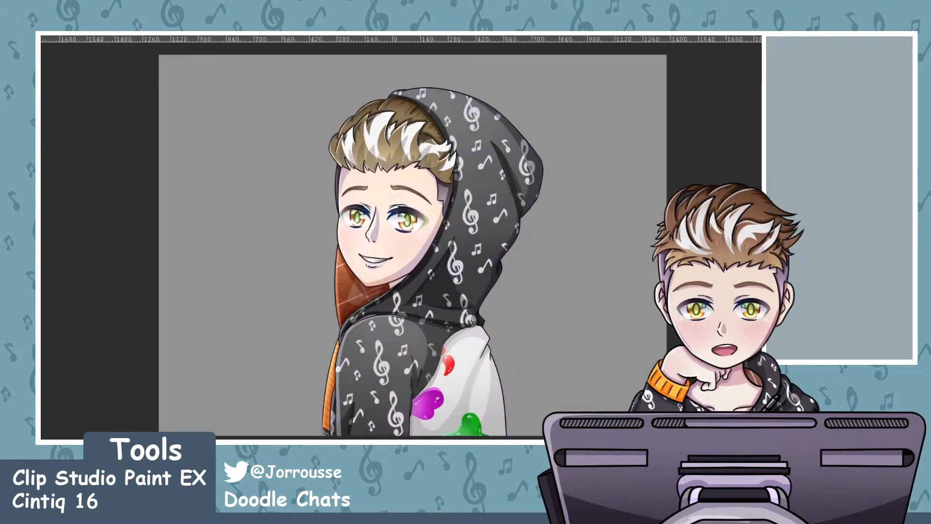
pyautogui.scroll(-3, 524, 256)
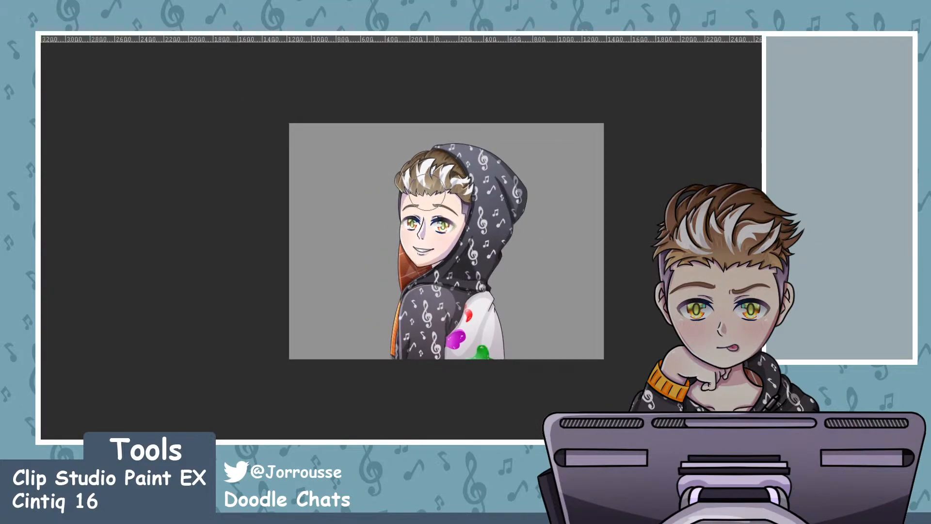
pyautogui.scroll(1, 414, 185)
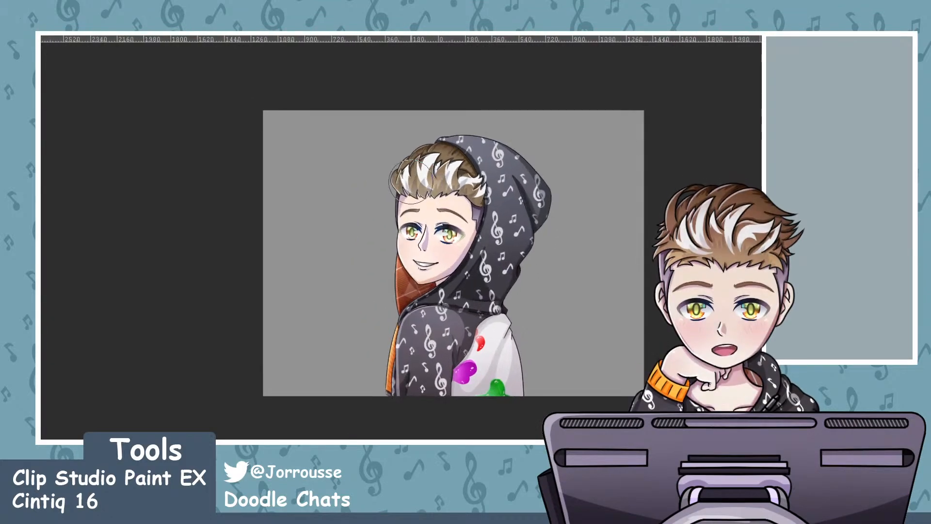
pyautogui.scroll(4, 410, 180)
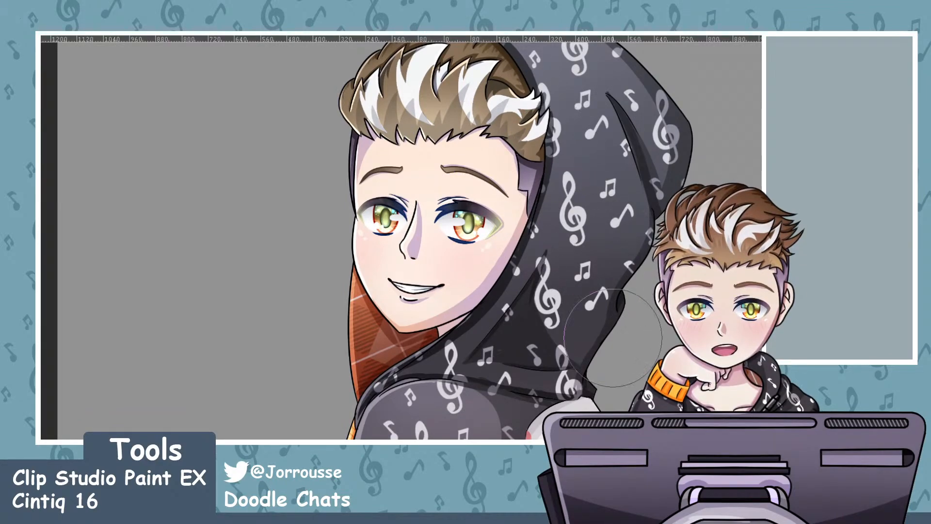
pyautogui.scroll(2, 643, 337)
pyautogui.scroll(-1, 495, 286)
pyautogui.scroll(1, 495, 287)
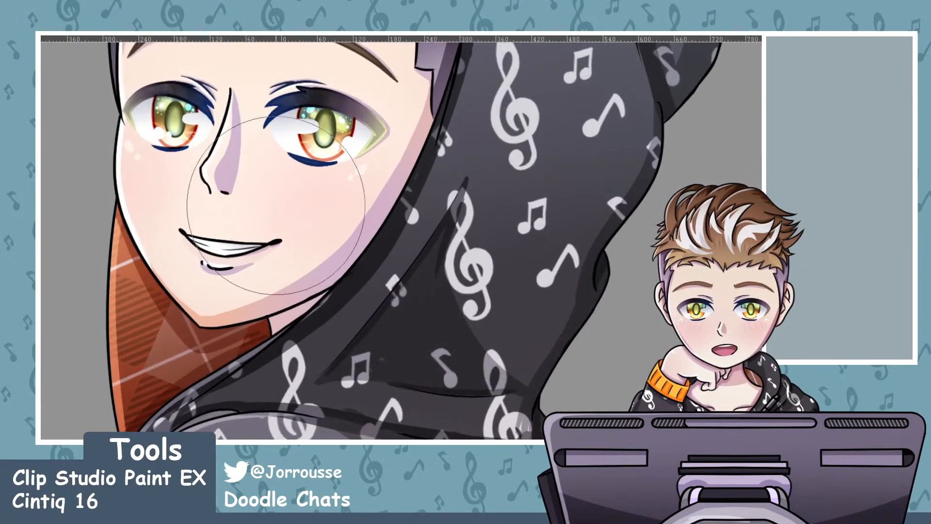
pyautogui.scroll(2, 279, 210)
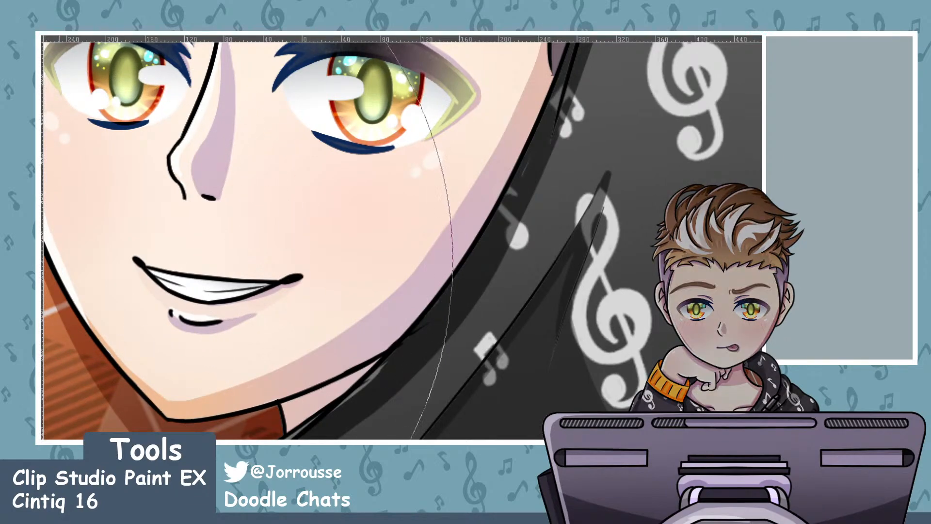
pyautogui.moveTo(334, 166); pyautogui.dragTo(278, 223)
pyautogui.scroll(-1, 326, 179)
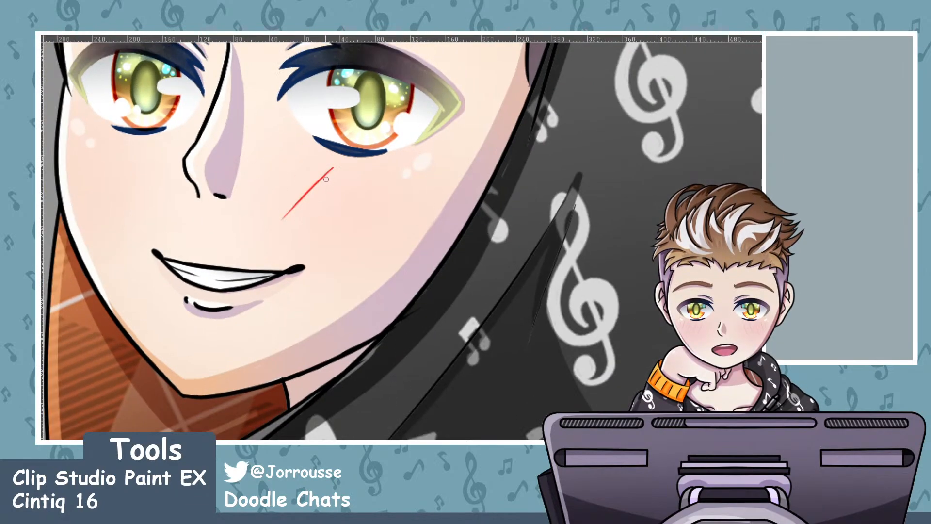
pyautogui.hotkey('ctrl', 'z')
pyautogui.moveTo(311, 169)
pyautogui.mouseDown()
pyautogui.moveTo(280, 213)
pyautogui.moveTo(290, 200)
pyautogui.moveTo(319, 199)
pyautogui.moveTo(318, 217)
pyautogui.mouseUp()
pyautogui.hotkey('ctrl', 'z')
pyautogui.hotkey('ctrl', 'z')
# Draw a row of thin, slanted red blush lines of alternating length on the wider cheek, below the eye
pyautogui.moveTo(361, 182); pyautogui.dragTo(326, 218)
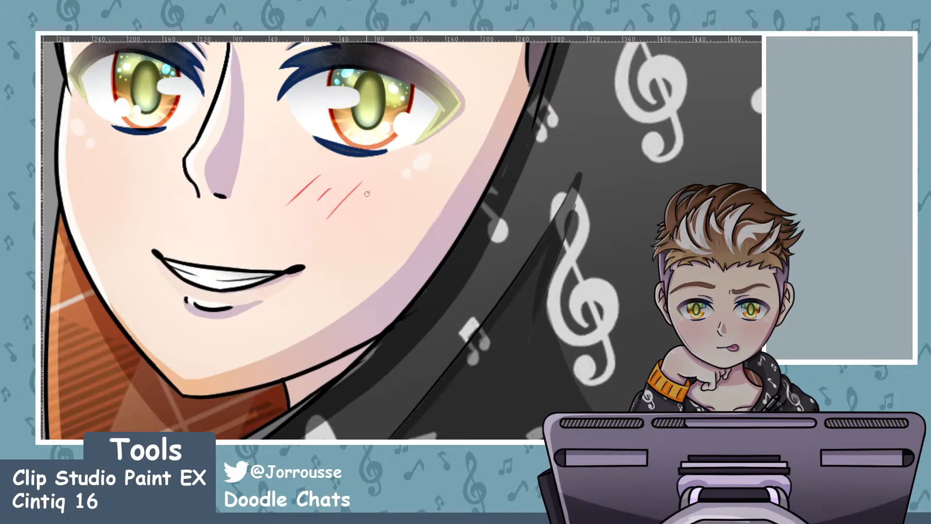
pyautogui.hotkey('ctrl', 'z')
pyautogui.moveTo(365, 181); pyautogui.dragTo(329, 221)
pyautogui.moveTo(371, 194); pyautogui.dragTo(355, 212)
pyautogui.moveTo(395, 181)
pyautogui.mouseDown()
pyautogui.moveTo(369, 226)
pyautogui.moveTo(391, 216)
pyautogui.mouseUp()
pyautogui.scroll(-5, 449, 155)
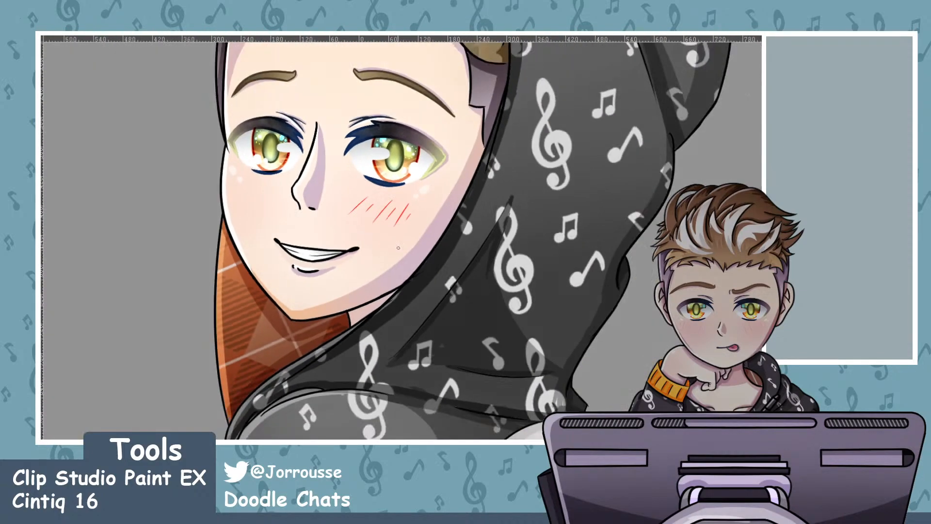
pyautogui.scroll(2, 448, 156)
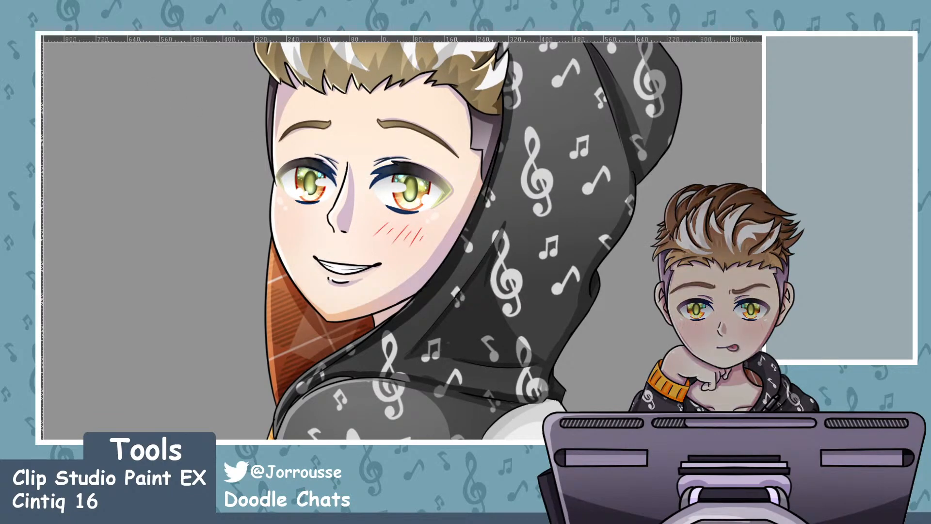
# Place a mirrored copy of the blush lines on the narrower cheek, below the other eye
pyautogui.hotkey('ctrl', 't')
pyautogui.moveTo(411, 236)
pyautogui.mouseDown()
pyautogui.moveTo(275, 221)
pyautogui.moveTo(290, 224)
pyautogui.mouseUp()
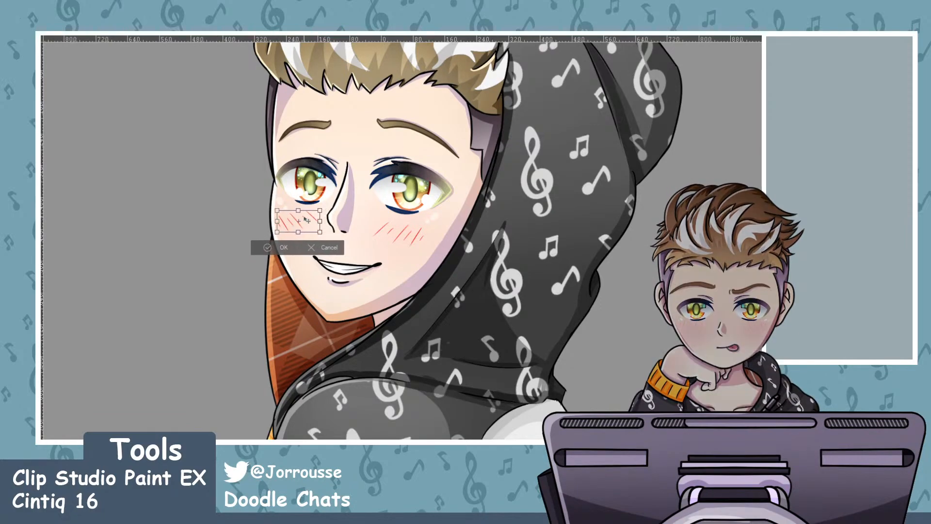
pyautogui.press('Return')
pyautogui.scroll(-5, 291, 193)
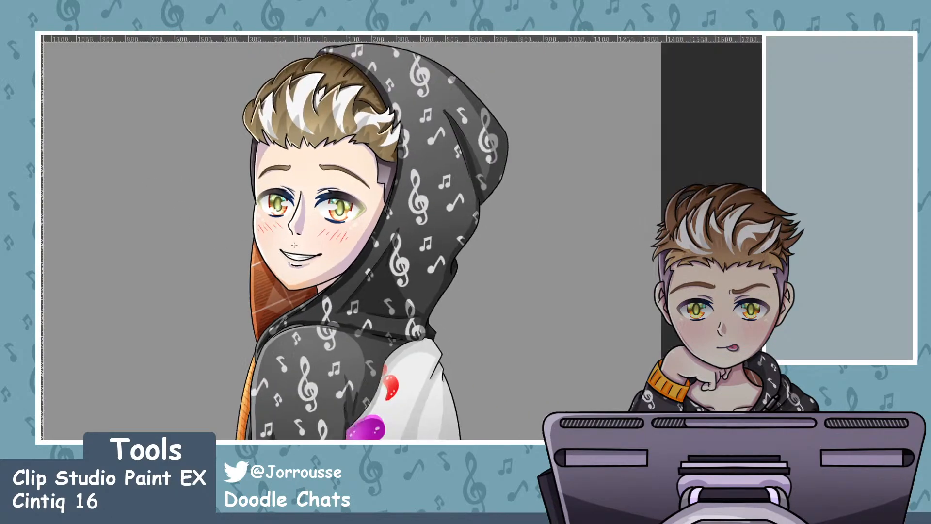
# Adjust the position of the copied blush lines on the narrower cheek and fade both sets softly into the skin
pyautogui.scroll(6, 255, 271)
pyautogui.scroll(3, 375, 176)
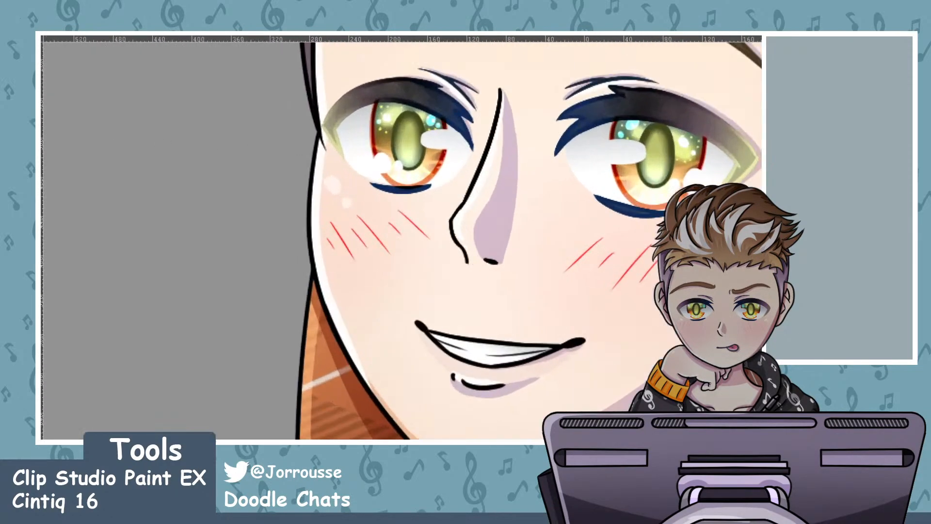
pyautogui.moveTo(351, 202); pyautogui.dragTo(352, 210)
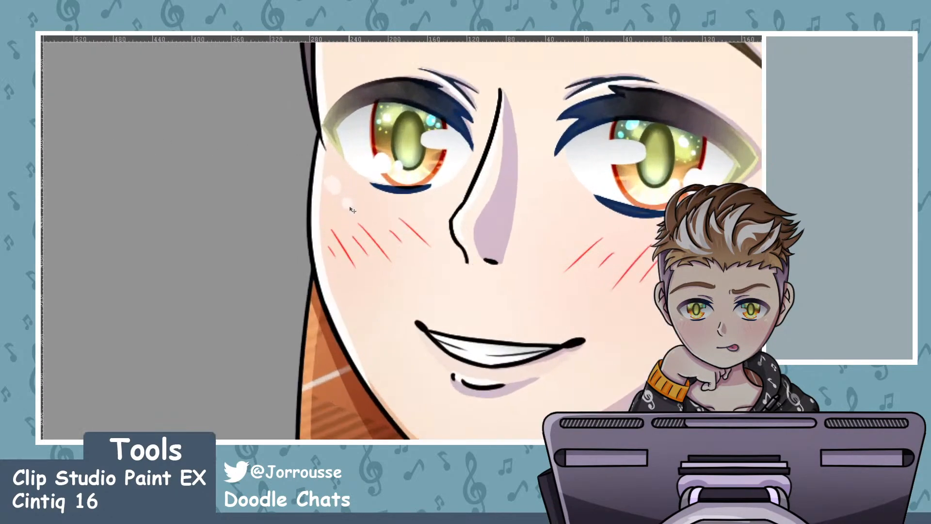
pyautogui.moveTo(448, 294); pyautogui.dragTo(451, 282)
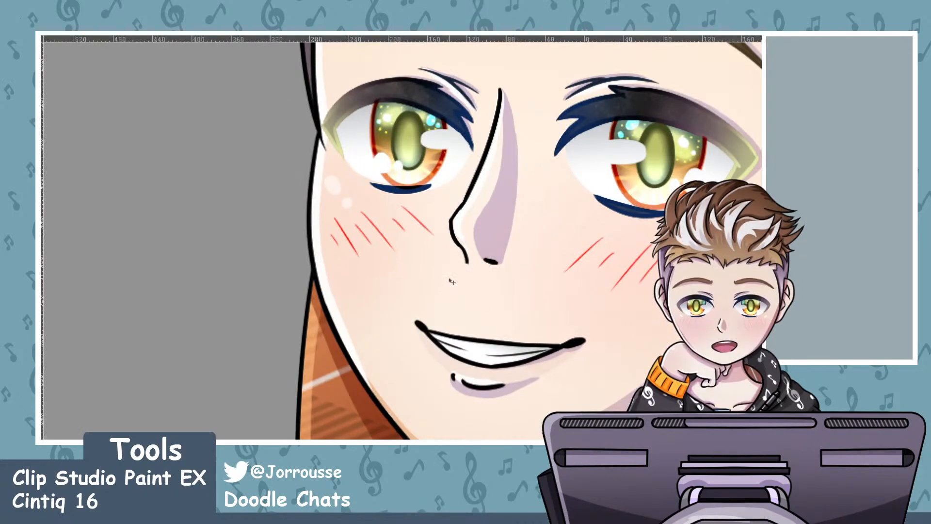
pyautogui.moveTo(607, 286); pyautogui.dragTo(603, 279)
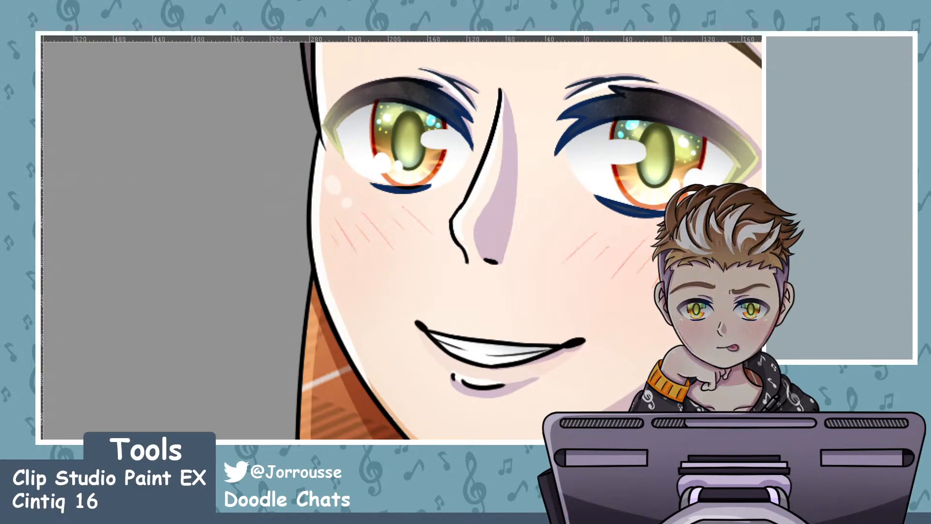
# Examine the faded blush lines on the whole character, with and without the colour tint
pyautogui.hotkey('ctrl', '-')
pyautogui.hotkey('ctrl', '-')
pyautogui.hotkey('ctrl', '-')
pyautogui.hotkey('ctrl', '-')
pyautogui.hotkey('ctrl', '-')
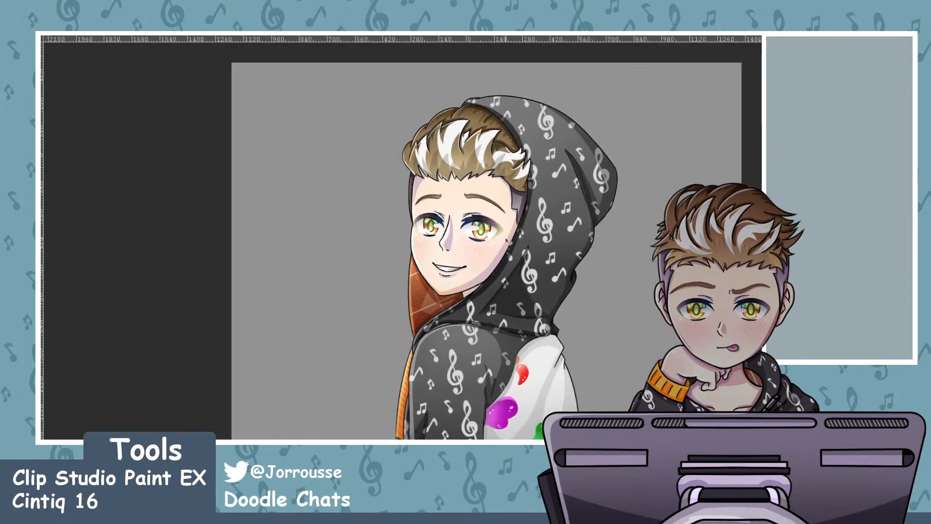
pyautogui.scroll(4, 493, 251)
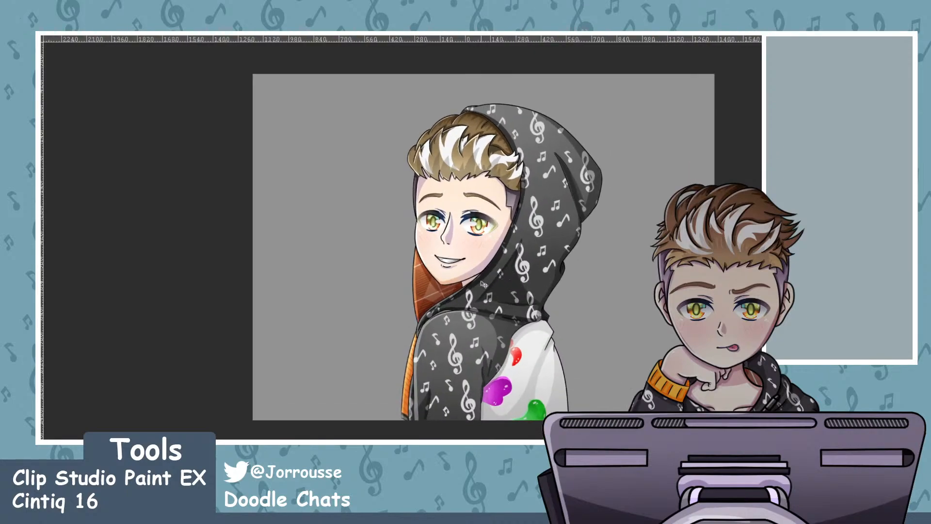
pyautogui.scroll(-1, 524, 254)
pyautogui.scroll(-1, 524, 248)
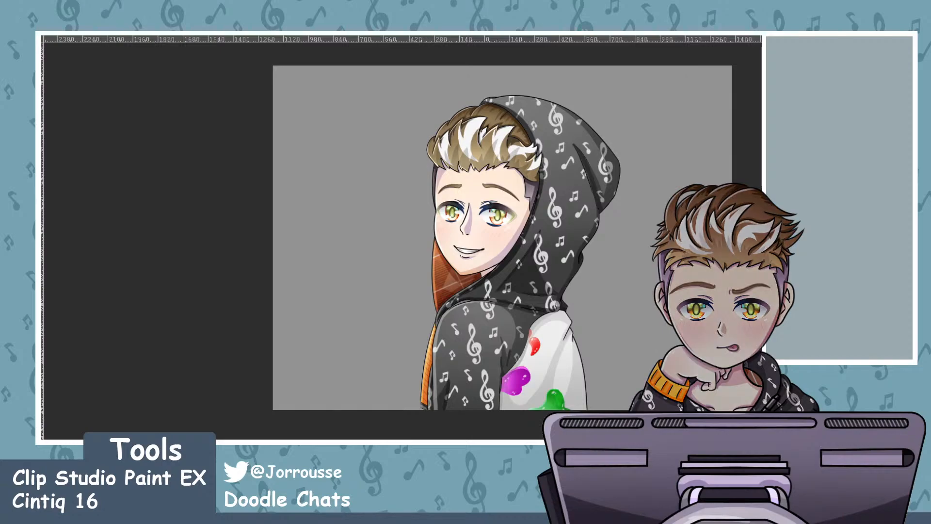
pyautogui.scroll(3, 527, 278)
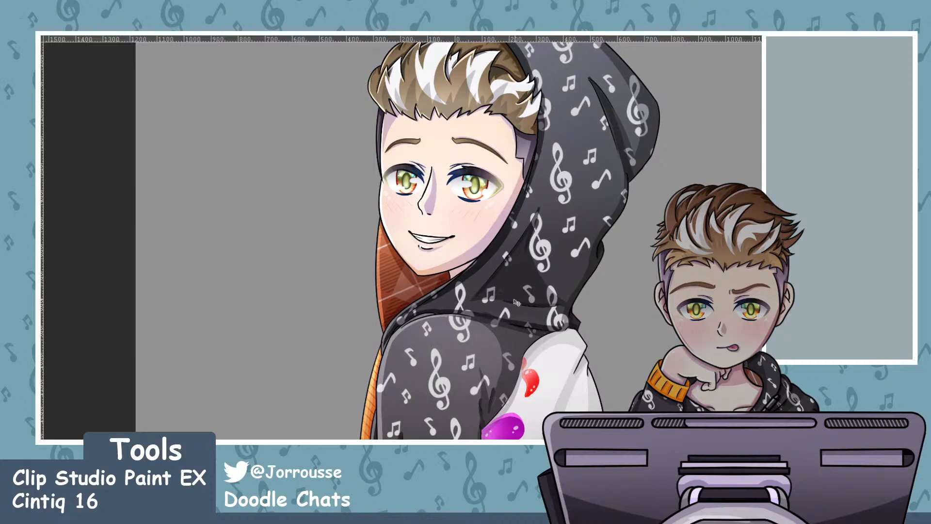
pyautogui.scroll(-3, 532, 304)
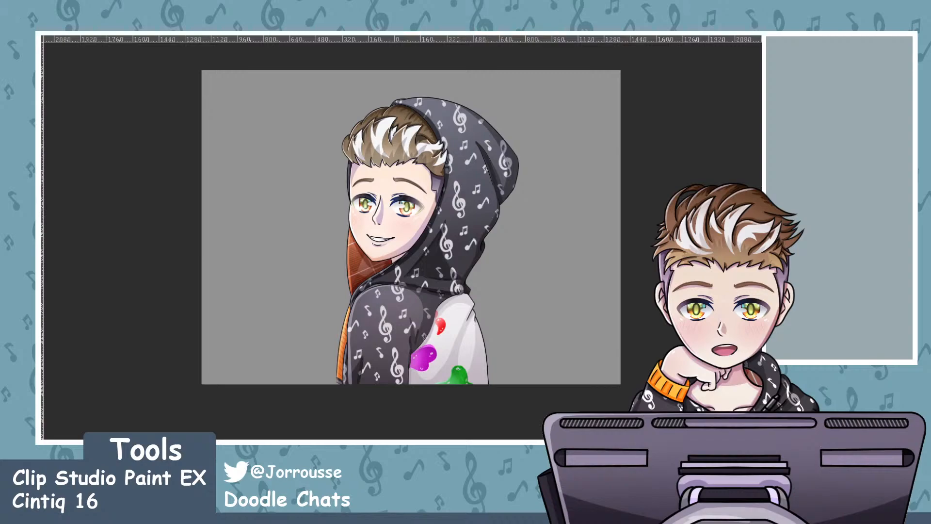
# Examine the tinted face up close, checking the blush lines, eyes, eyebrows and smile
pyautogui.scroll(2, 585, 224)
pyautogui.scroll(1, 411, 170)
pyautogui.scroll(7, 337, 226)
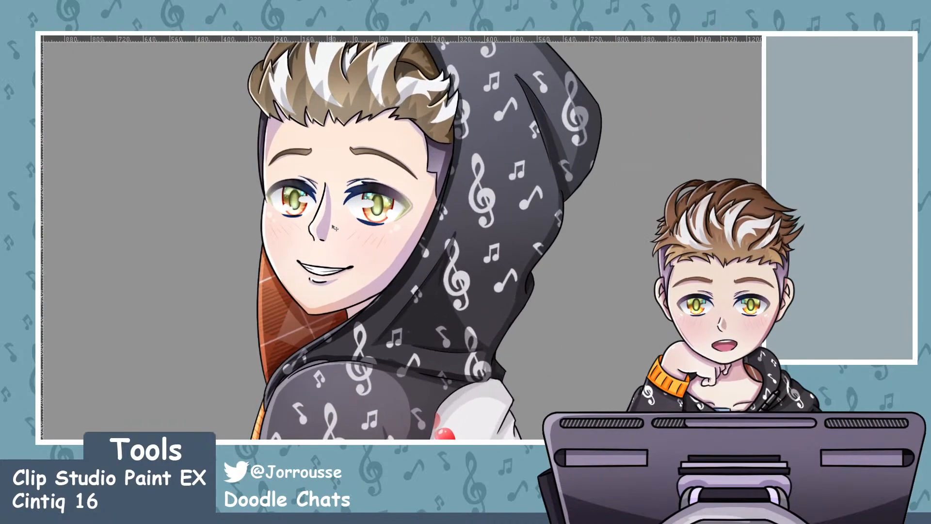
pyautogui.scroll(1, 338, 227)
pyautogui.moveTo(350, 319); pyautogui.dragTo(543, 320)
pyautogui.scroll(1, 544, 320)
pyautogui.scroll(-2, 545, 321)
pyautogui.scroll(1, 563, 275)
pyautogui.moveTo(563, 275); pyautogui.dragTo(562, 347)
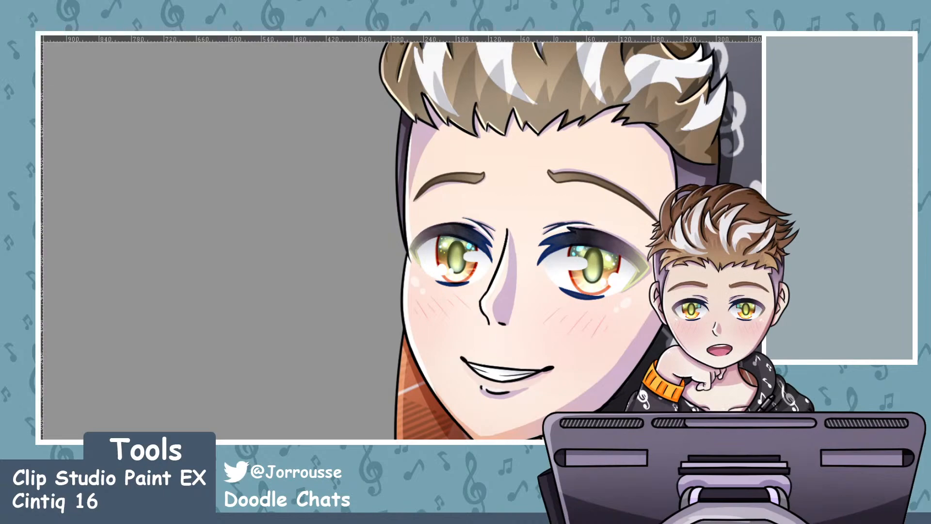
# Examine the eyelid creases, nose bridge and blush lines up close, and compare them with the surrounding face and hair
pyautogui.scroll(2, 570, 394)
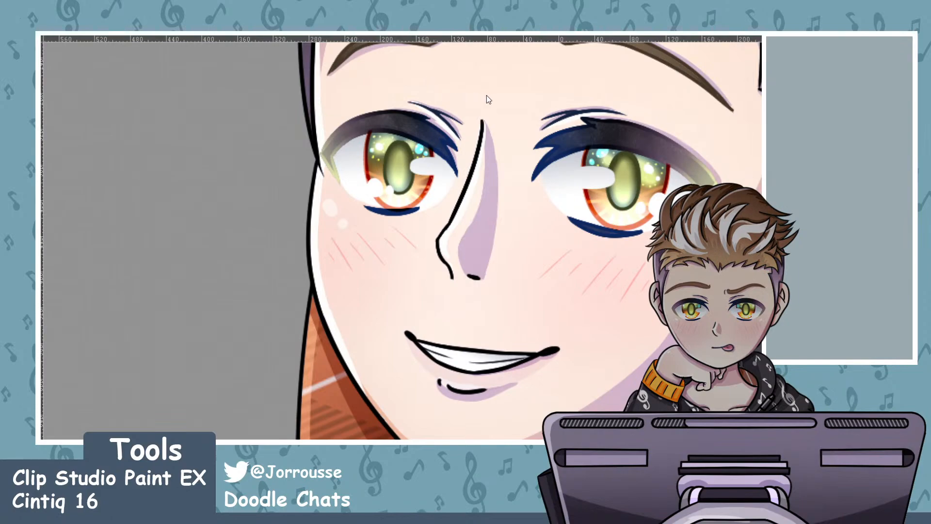
pyautogui.click(449, 121)
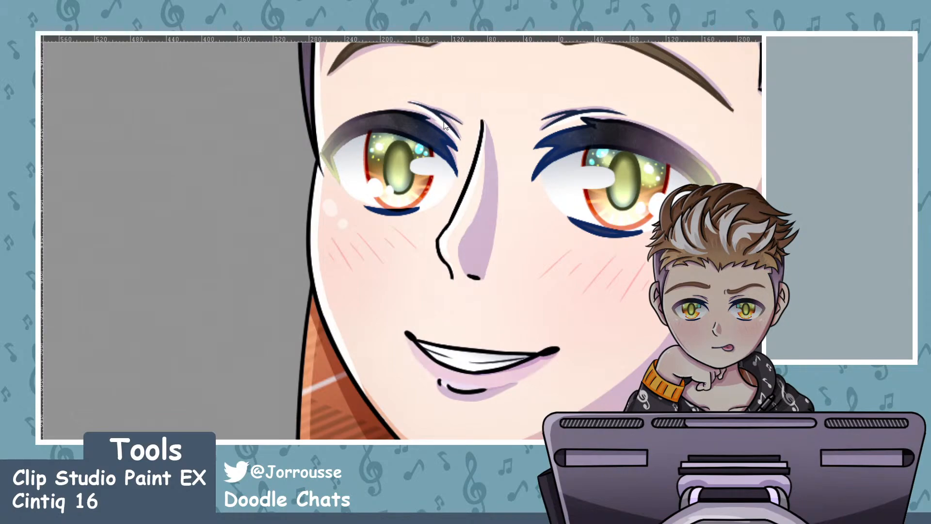
pyautogui.click(477, 115)
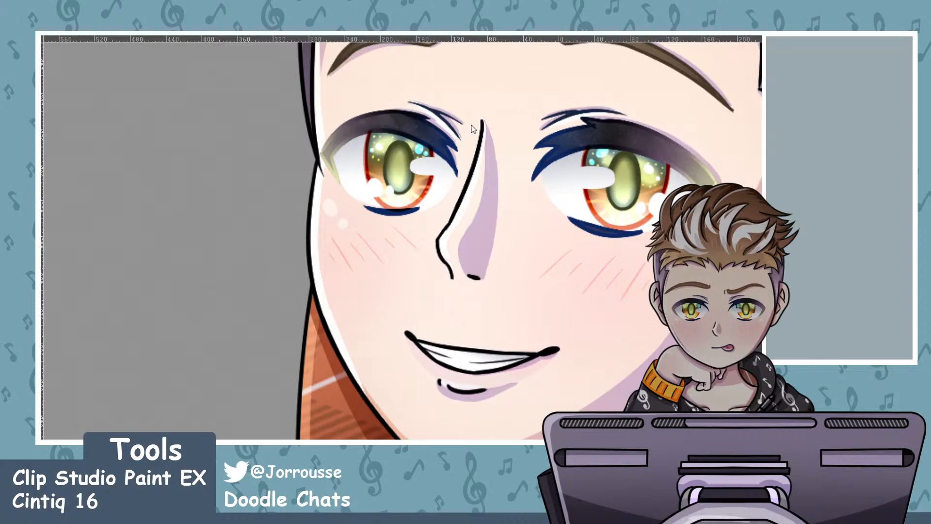
pyautogui.scroll(-10, 343, 281)
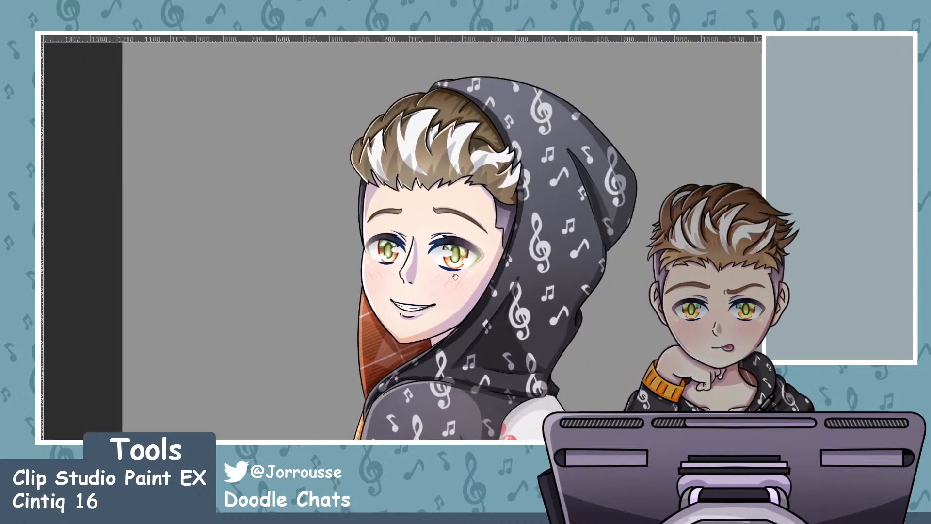
pyautogui.scroll(2, 452, 286)
pyautogui.scroll(1, 446, 294)
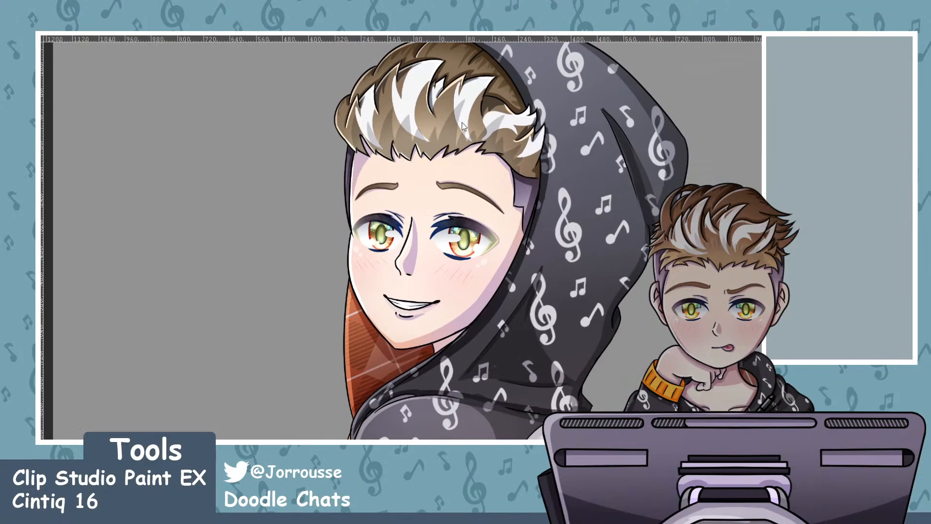
pyautogui.scroll(-3, 546, 167)
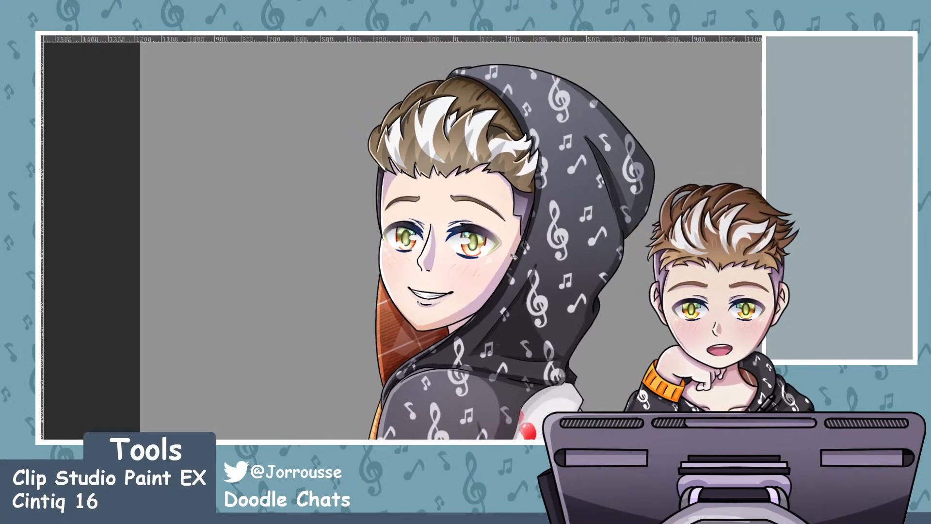
pyautogui.scroll(1, 456, 227)
pyautogui.scroll(1, 456, 227)
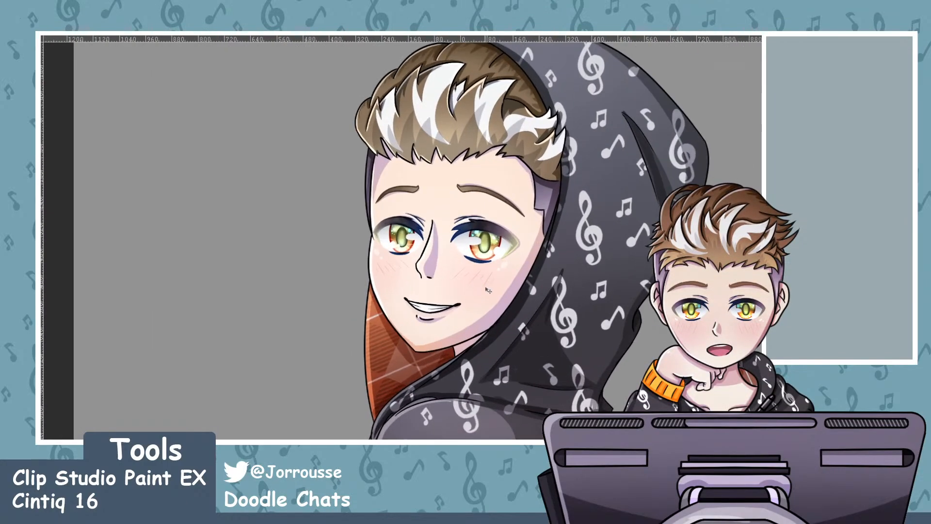
# Review the whole hooded character on the canvas, including the music-note pattern and the coloured paint splashes on the white part of the hoodie
pyautogui.scroll(-2, 485, 290)
pyautogui.scroll(1, 492, 271)
pyautogui.scroll(-2, 493, 272)
pyautogui.scroll(2, 505, 257)
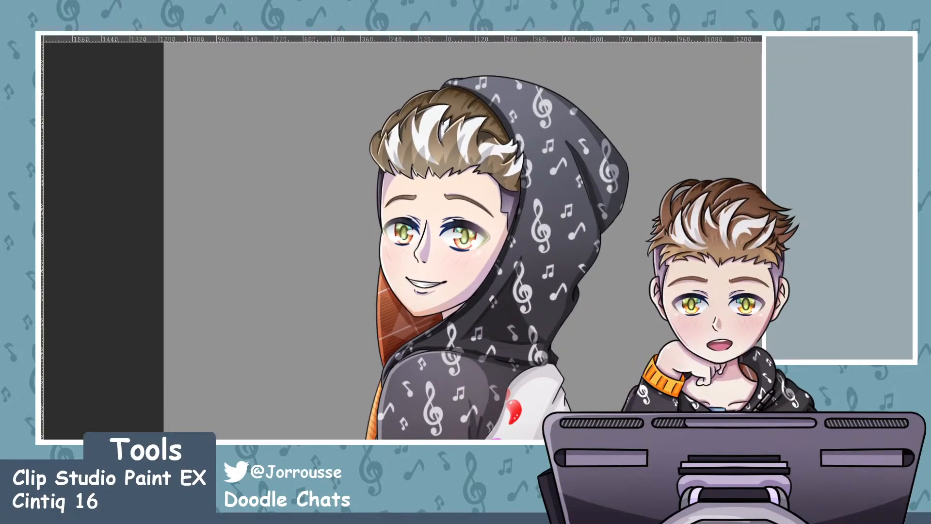
pyautogui.scroll(1, 502, 305)
pyautogui.scroll(-2, 502, 305)
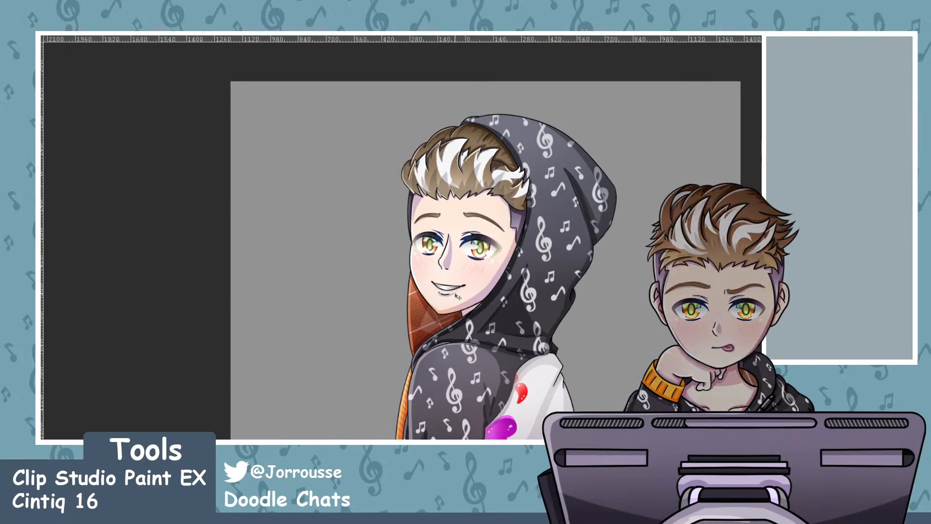
pyautogui.scroll(-2, 457, 295)
pyautogui.scroll(2, 554, 299)
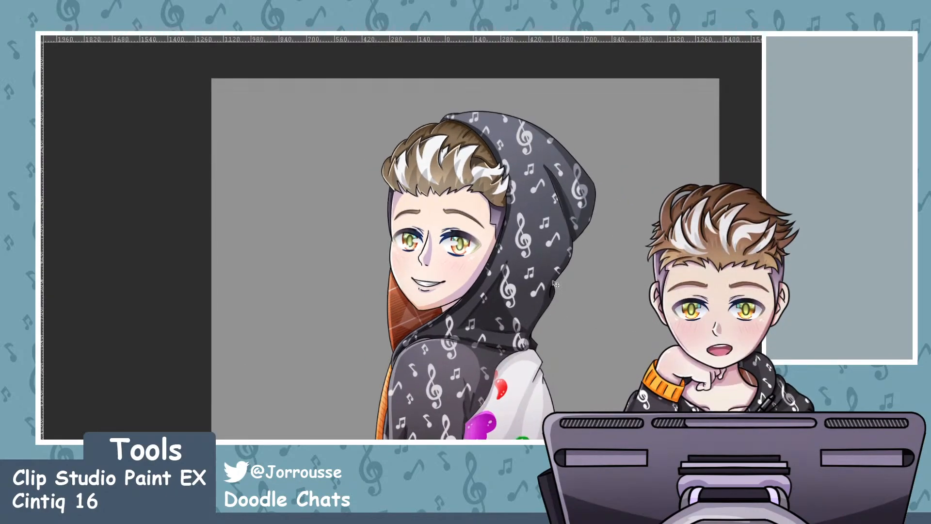
pyautogui.scroll(-2, 555, 284)
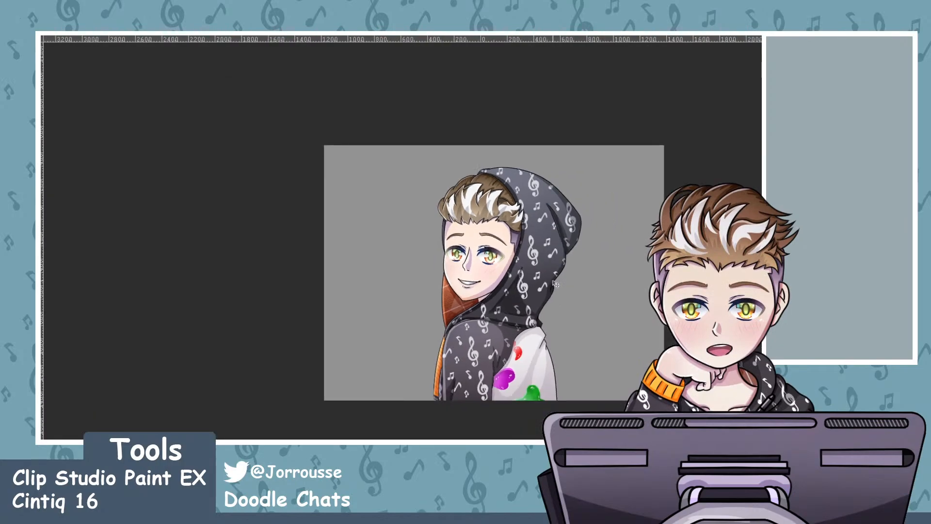
pyautogui.scroll(4, 556, 285)
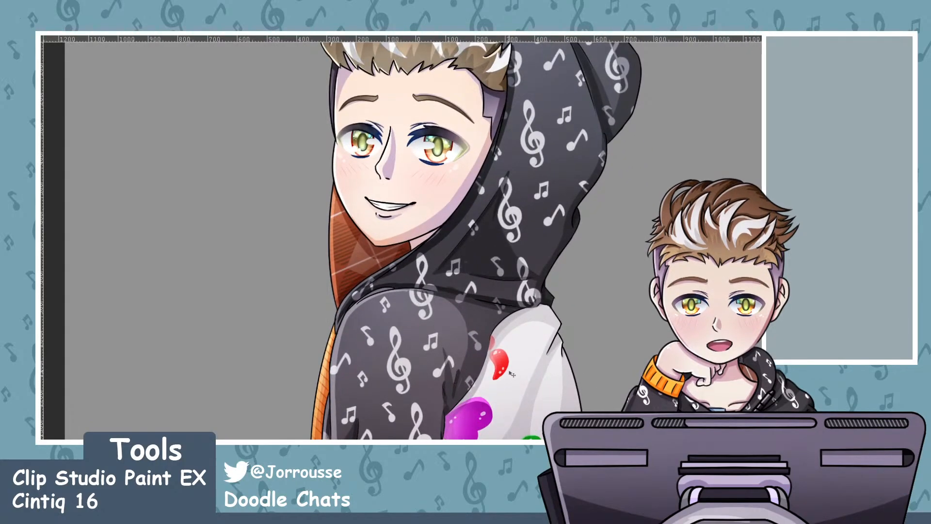
pyautogui.scroll(-4, 513, 371)
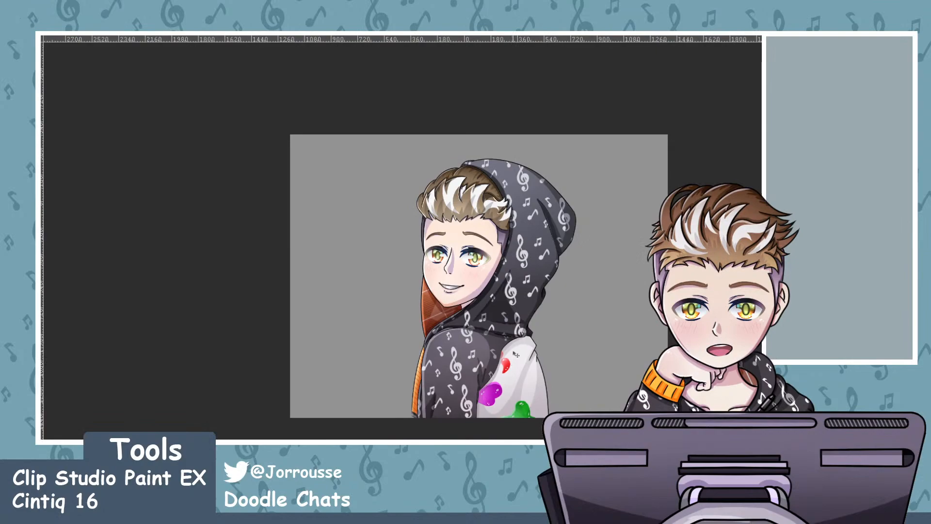
pyautogui.scroll(1, 451, 330)
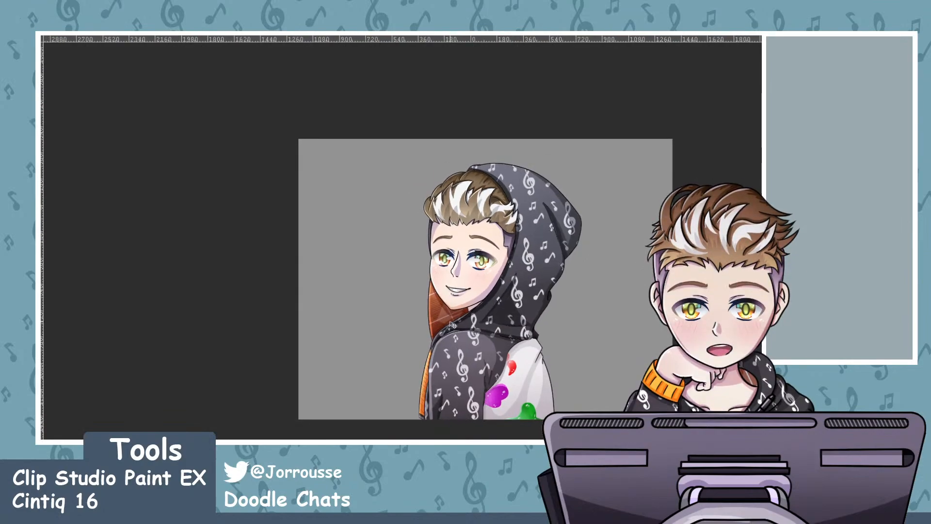